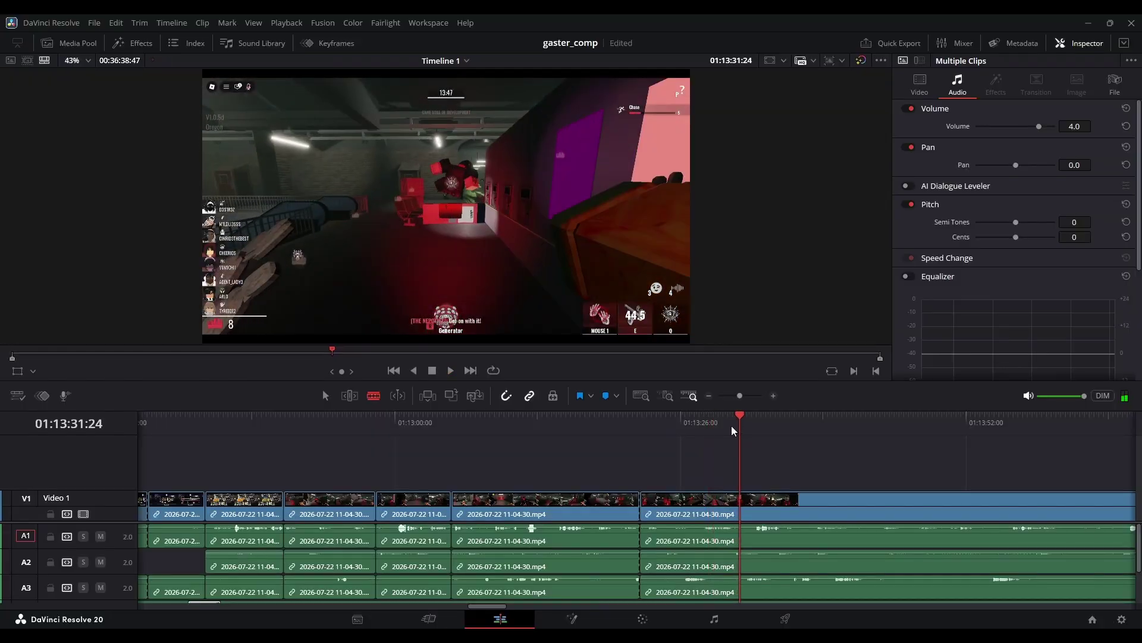
Split the gameplay clip at about 01:13:31 and ripple-delete the segment just before the cut.
left_click(732, 427)
left_click(733, 513)
key("a")
left_click(706, 514)
key("Delete")
key("space")
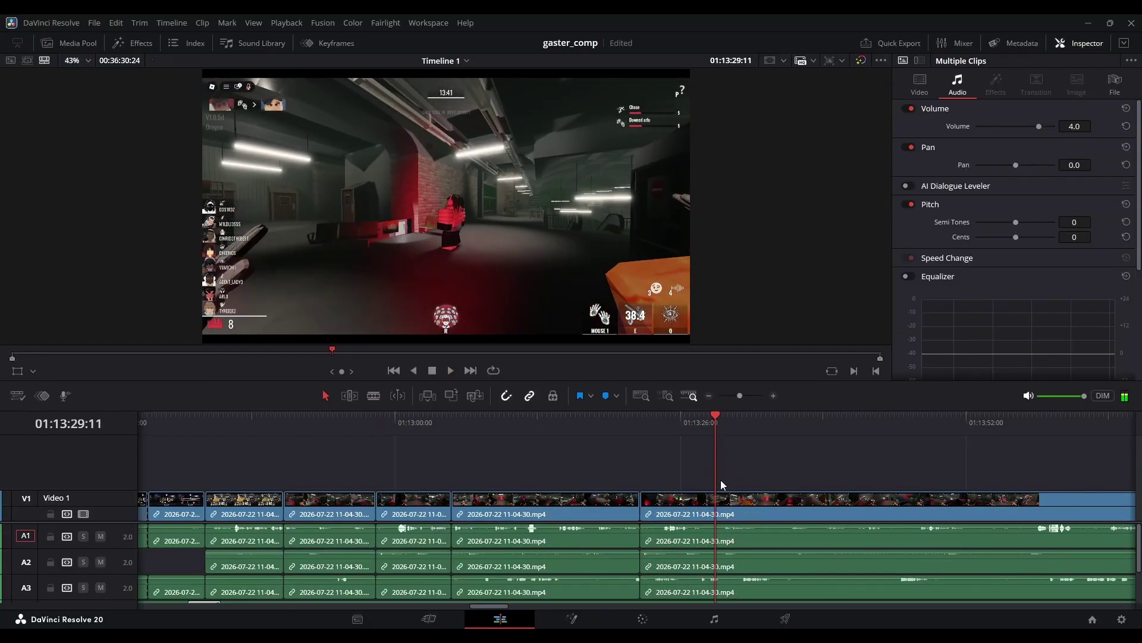
Split the clip at 01:13:29:11 and remove the footage from there up to 01:13:39:18.
key("b")
key("ctrl+b")
key("space")
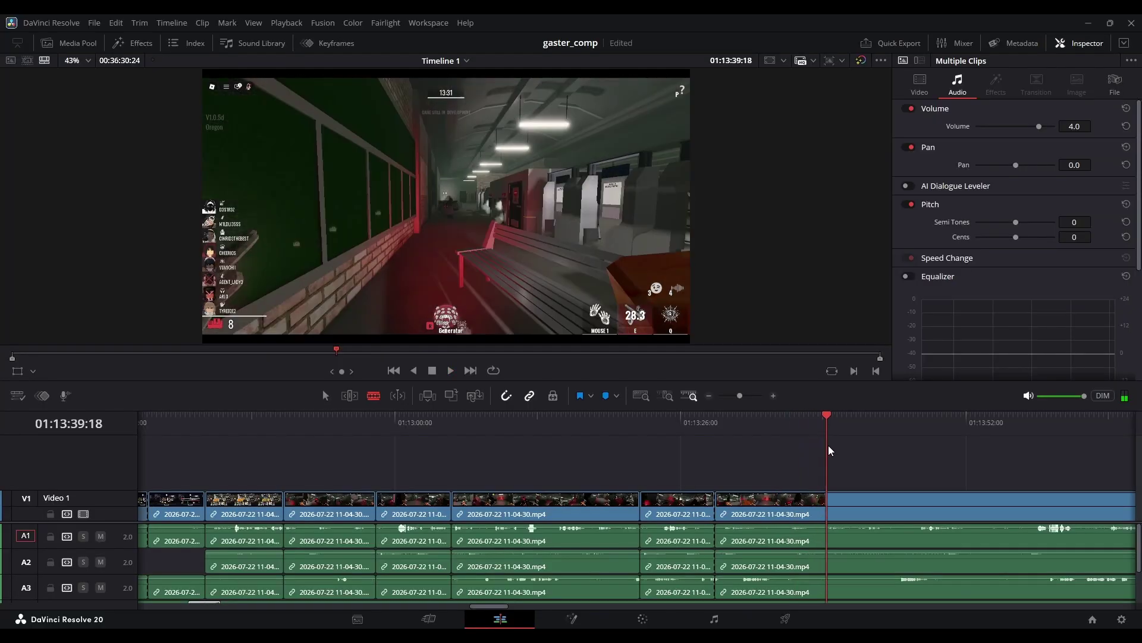
key("a")
key("ctrl+shift+[")
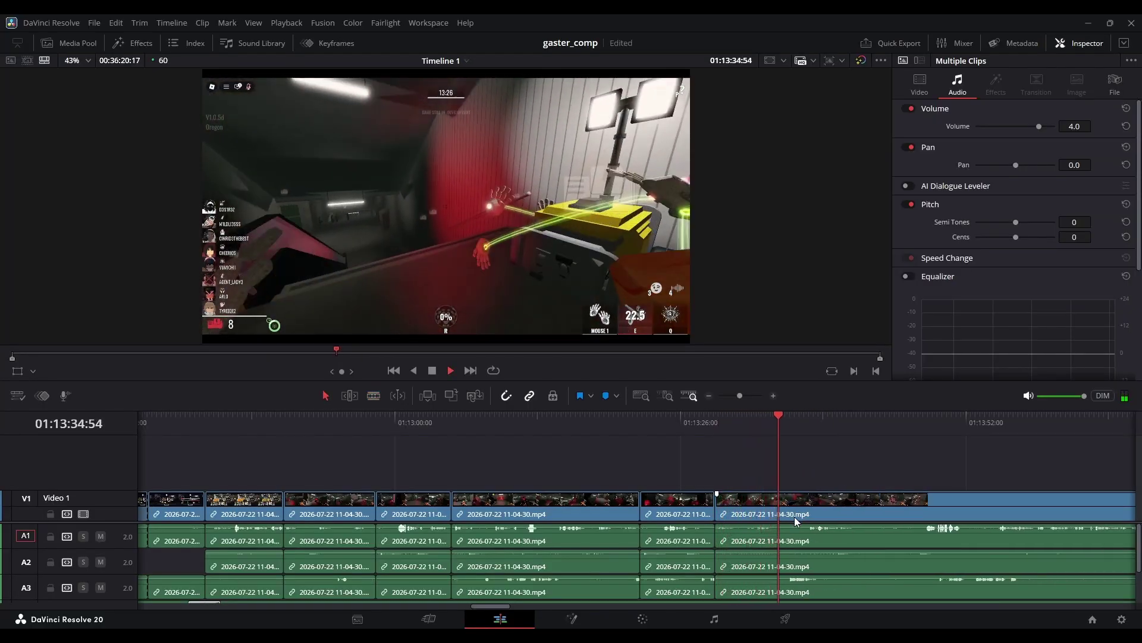
Split the clip at about 01:13:36 and trim off the beginning of the footage that follows.
left_click(750, 425)
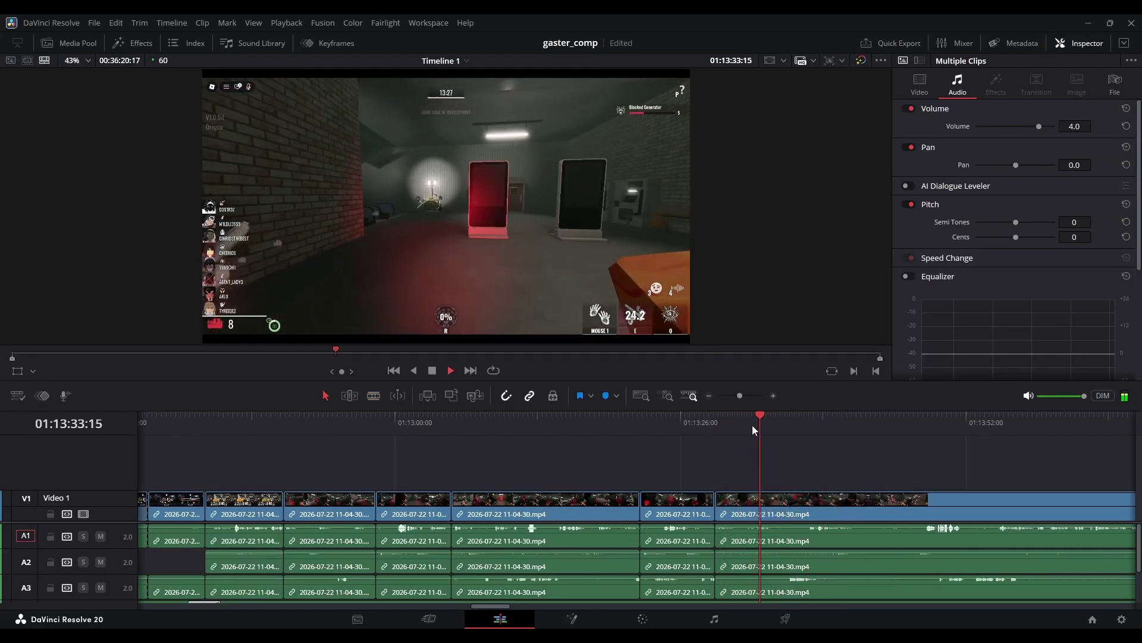
key("ctrl+b")
key("ctrl+shift+[")
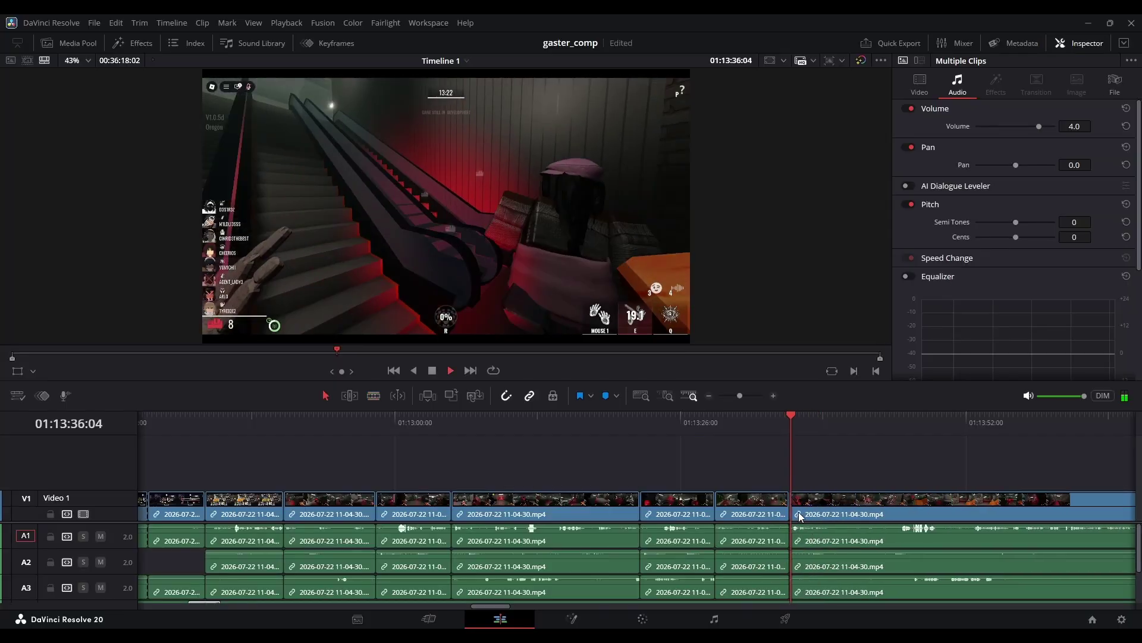
Readjust the start point of the segment that begins at about 01:13:36.
key("ctrl+b")
key("ctrl+shift+[")
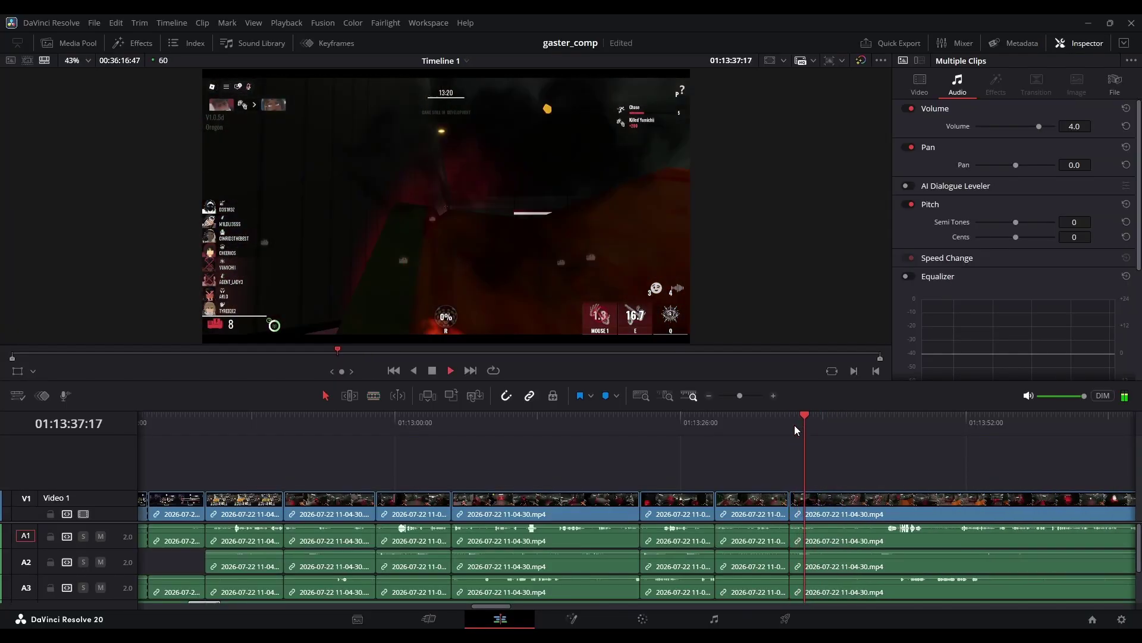
key("ctrl+b")
key("ctrl+shift+[")
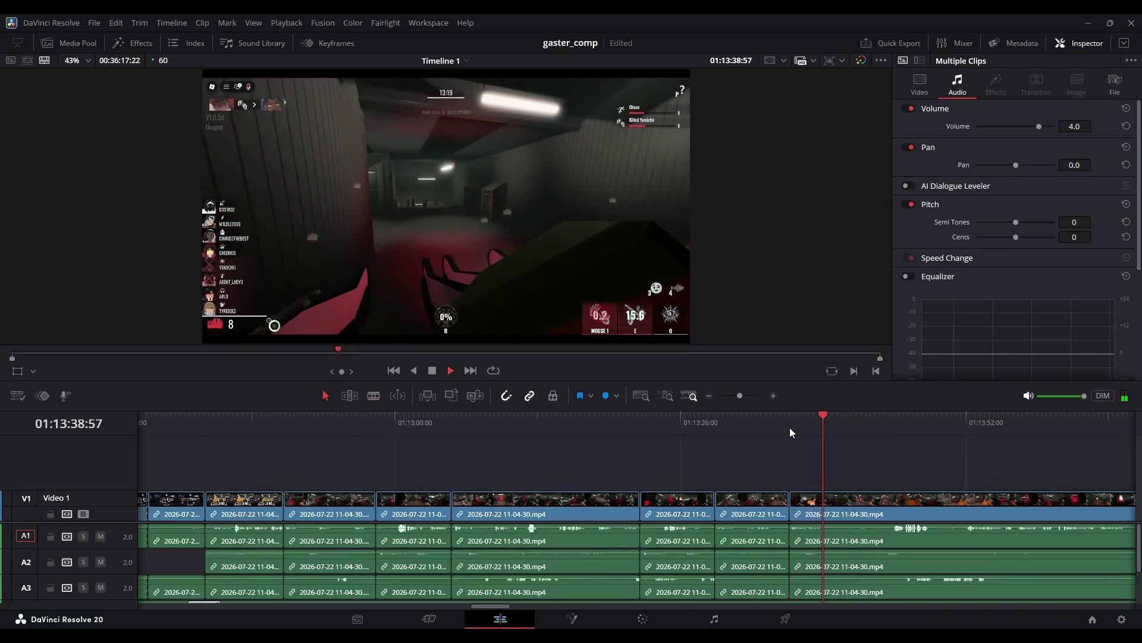
Split the clip at about 01:13:39, cut out the footage that follows, and split the remainder at 01:13:42:51.
key("ctrl+b")
key("space")
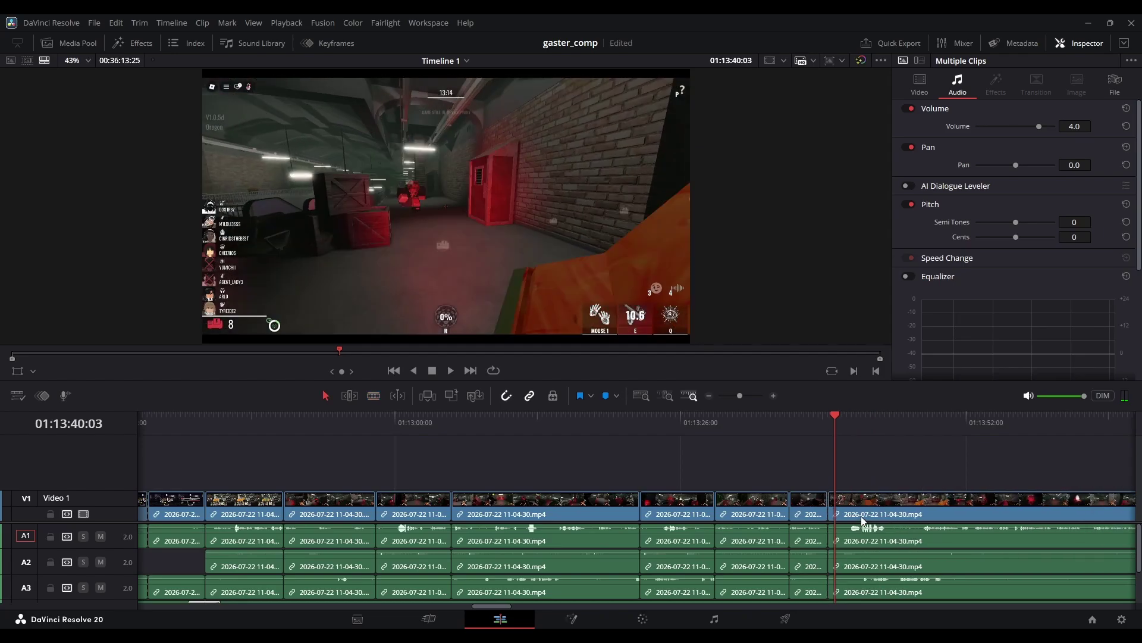
left_click(826, 423)
key("space")
key("space")
key("b")
left_click(867, 495)
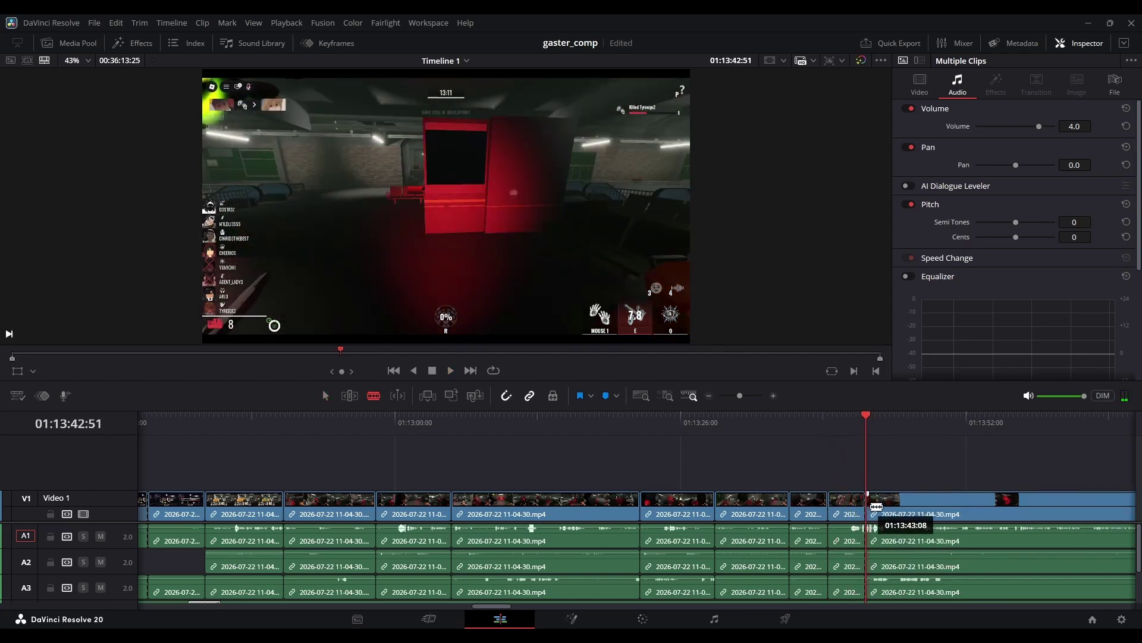
Split the clip at 01:13:47:44 and ripple-delete the unwanted gameplay between 01:13:42:51 and that cut.
key("space")
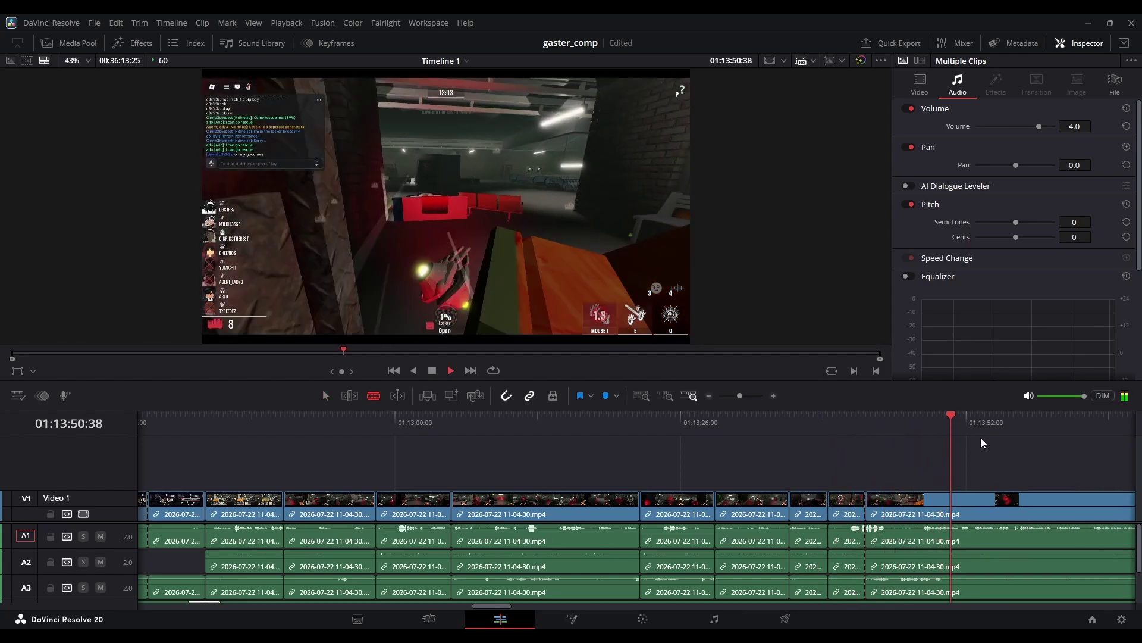
key("space")
left_click(920, 417)
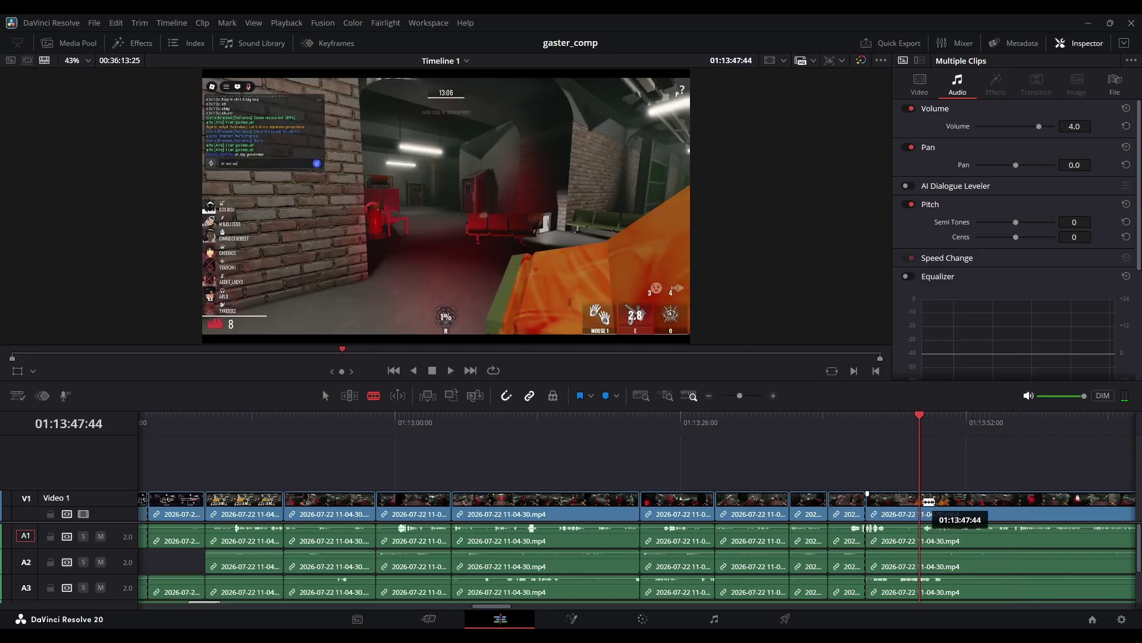
key("a")
key("Up")
key("space")
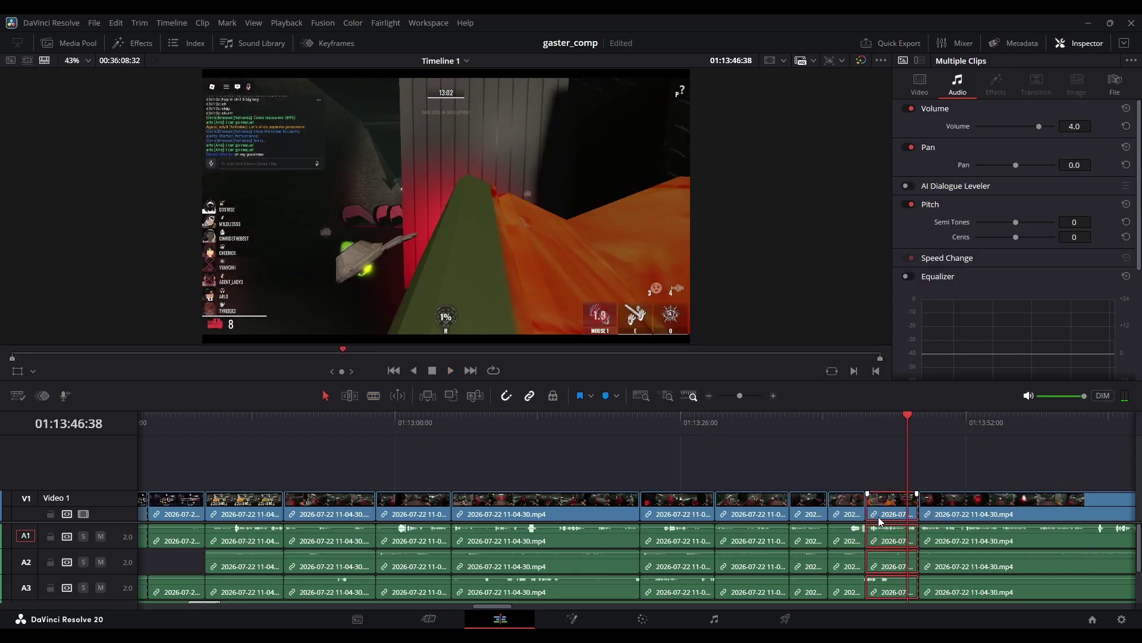
key("Up")
key("space")
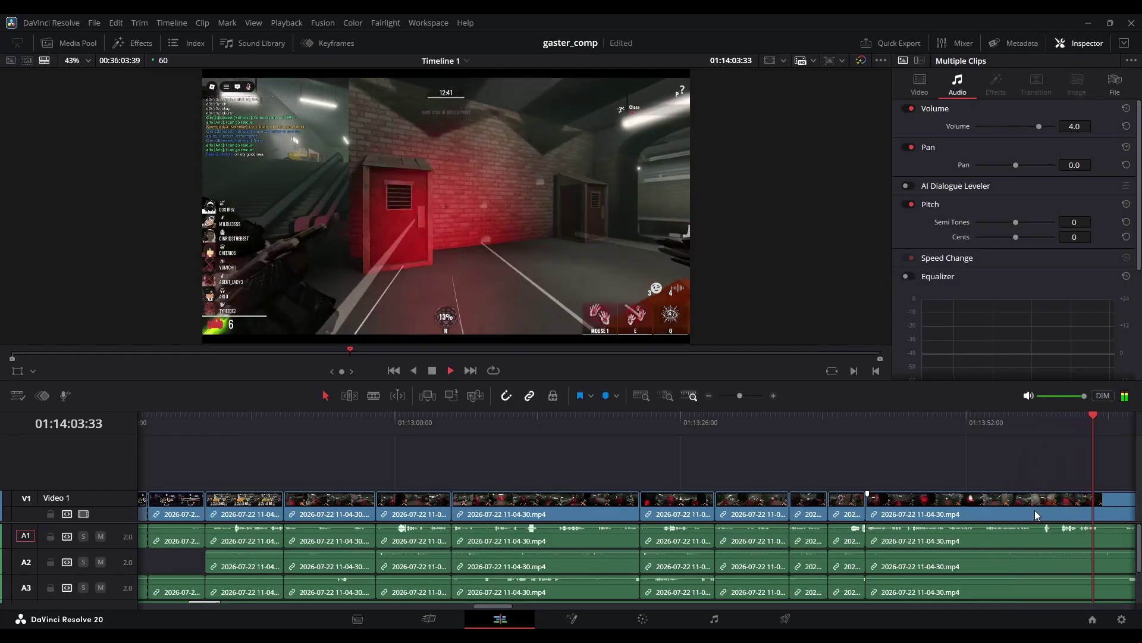
Split the gameplay clip at 01:14:17:12.
left_click_drag(739, 395, 742, 394)
key("space")
key("b")
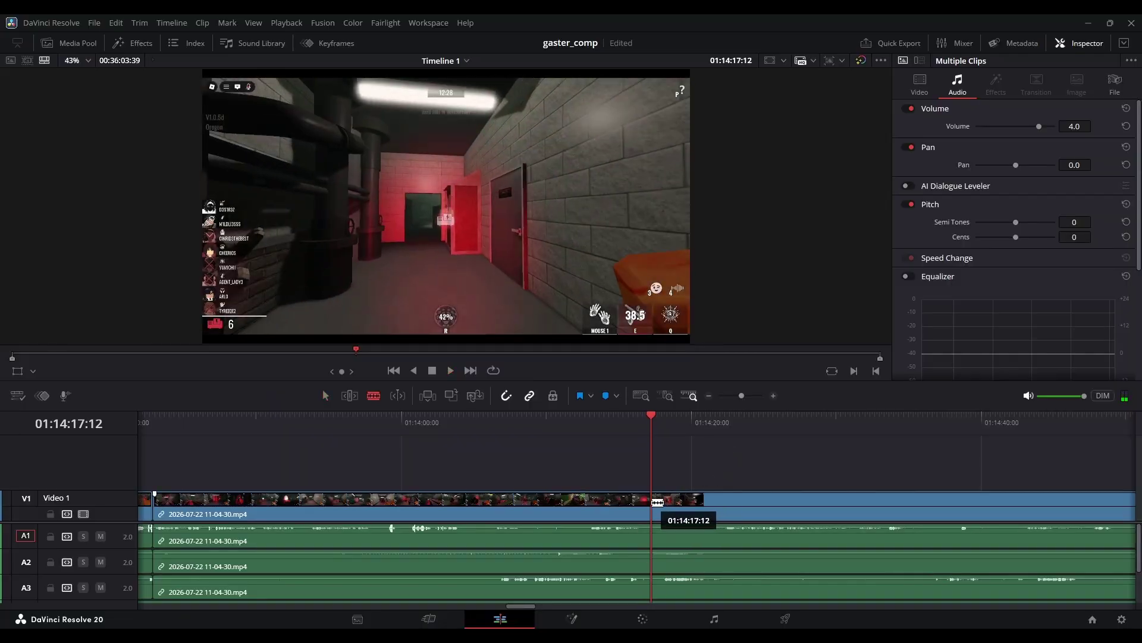
left_click(653, 502)
Split the clip again further along and ripple-delete the gameplay between the 01:14:17:12 cut and the new one.
left_click_drag(696, 429, 935, 429)
left_click_drag(741, 396, 733, 396)
mouse_move(685, 445)
left_mouse_down()
mouse_move(649, 435)
mouse_move(701, 437)
left_mouse_up()
key("space")
mouse_move(733, 396)
left_mouse_down()
mouse_move(746, 402)
mouse_move(737, 398)
left_mouse_up()
key("space")
left_click(660, 502)
key("a")
left_click(624, 513)
key("Delete")
key("space")
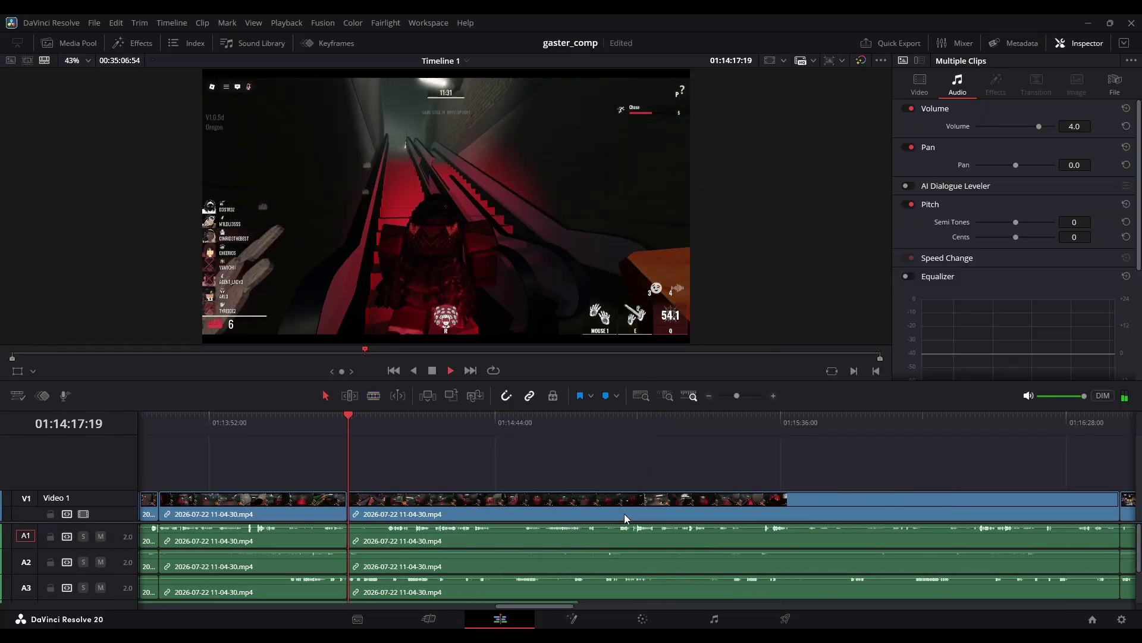
Split the clip at about 01:14:20 and at 01:14:48:06, and ripple-delete the segment between the cuts.
key("space")
key("b")
left_click(366, 511)
left_click_drag(459, 429, 516, 431)
left_click(516, 506)
key("a")
left_click(488, 512)
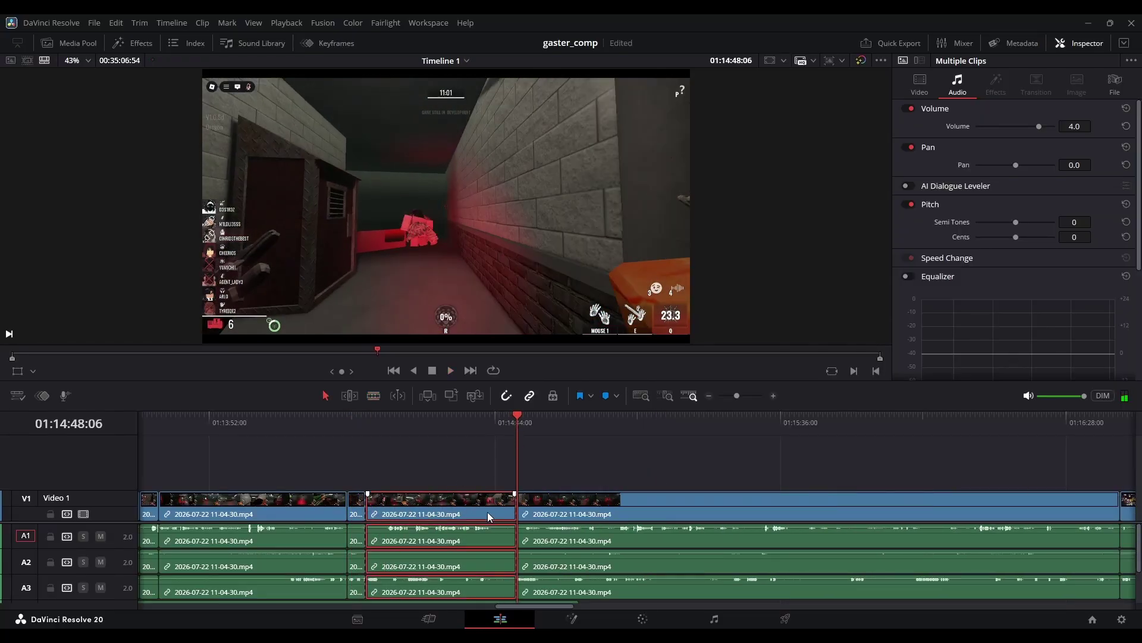
key("Delete")
key("space")
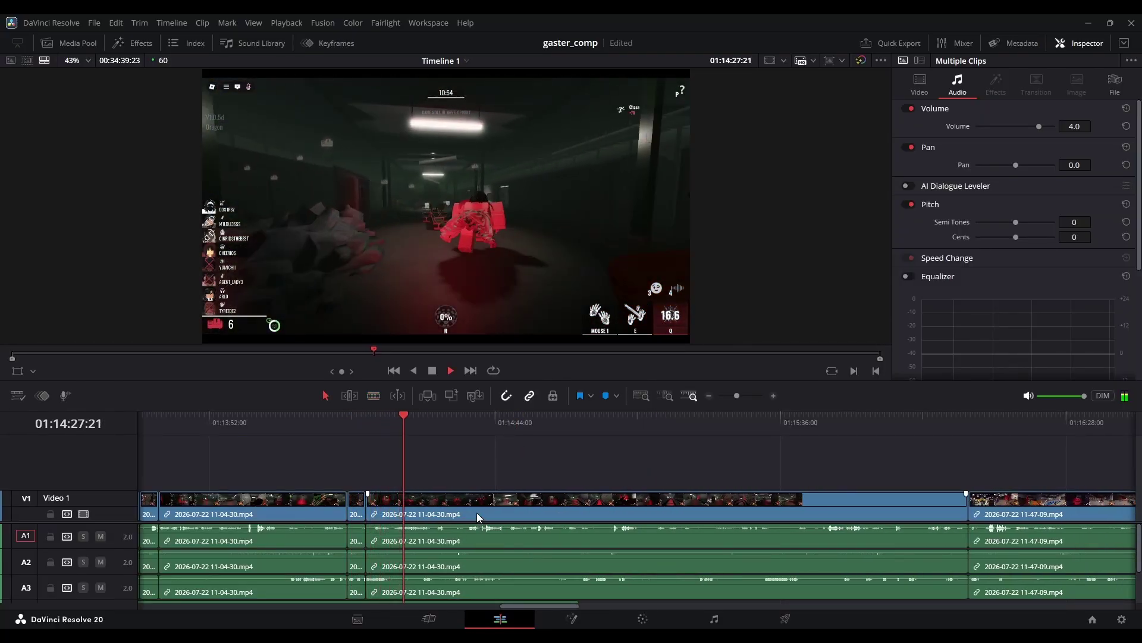
Split the clip at about 01:14:31 and at 01:14:36:57, and ripple-delete the segment between the cuts.
key("b")
left_click(424, 513)
scroll(470, 467, "up", 3)
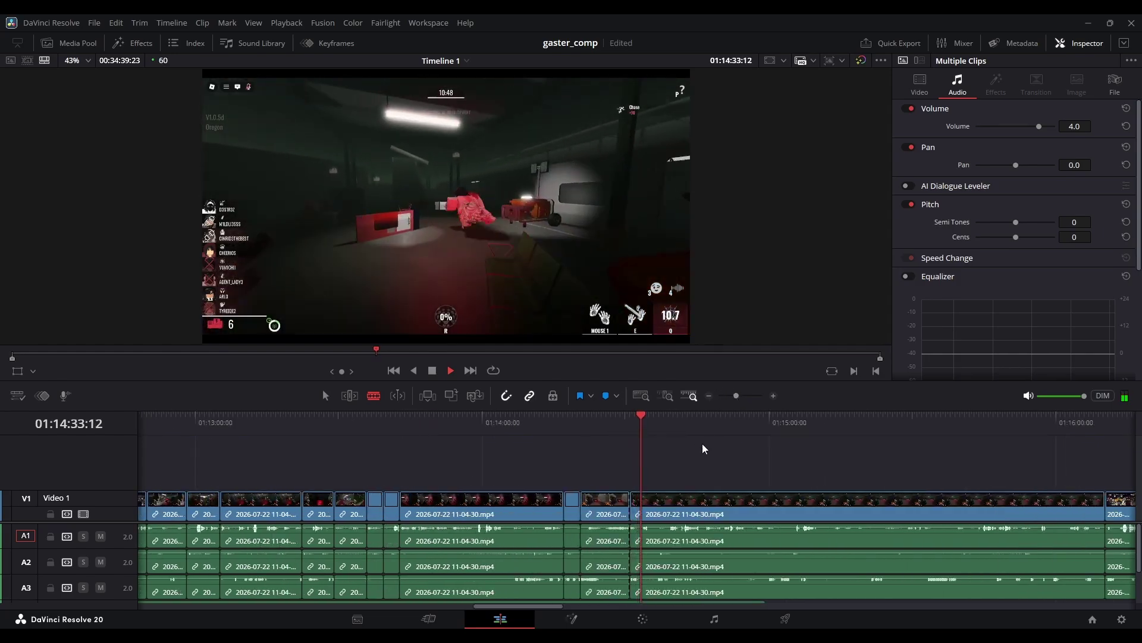
mouse_move(695, 428)
left_mouse_down()
mouse_move(667, 431)
mouse_move(681, 437)
left_mouse_up()
left_click(681, 513)
key("a")
left_click(647, 520)
key("Delete")
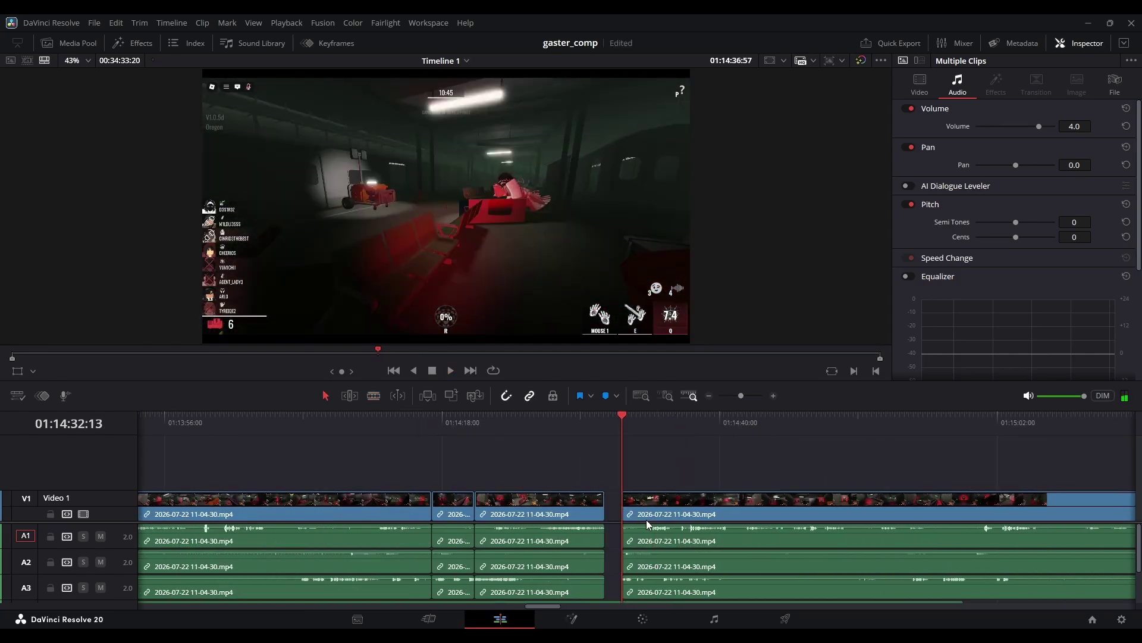
Split the clip at 01:14:37:45 and cut out the stretch of gameplay that follows.
key("space")
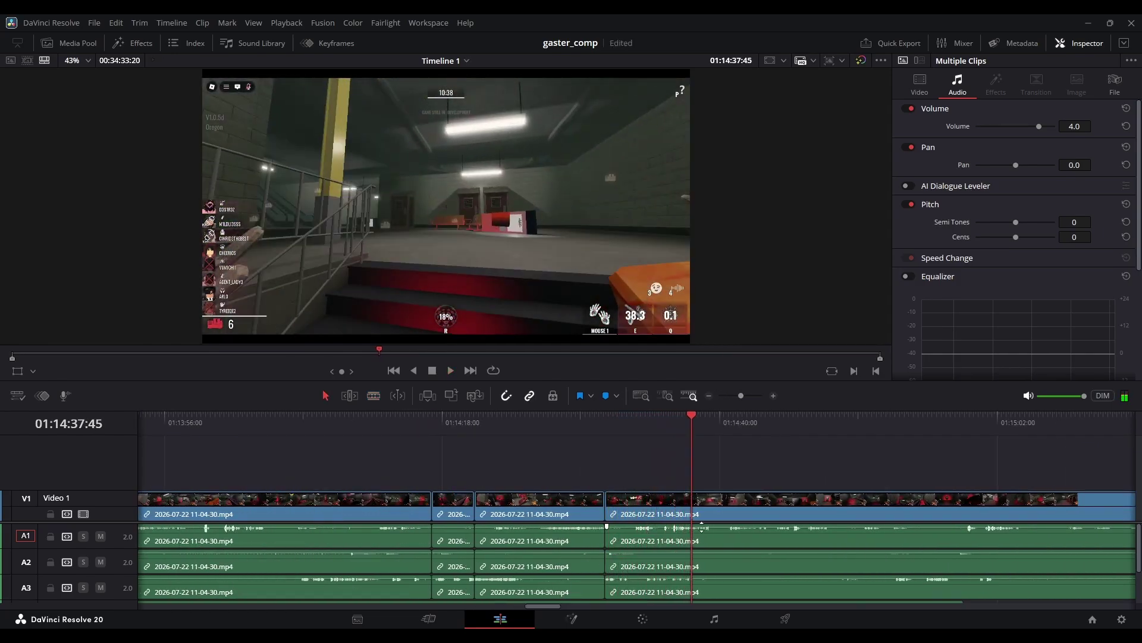
key("b")
left_click(691, 513)
left_click_drag(610, 420, 600, 419)
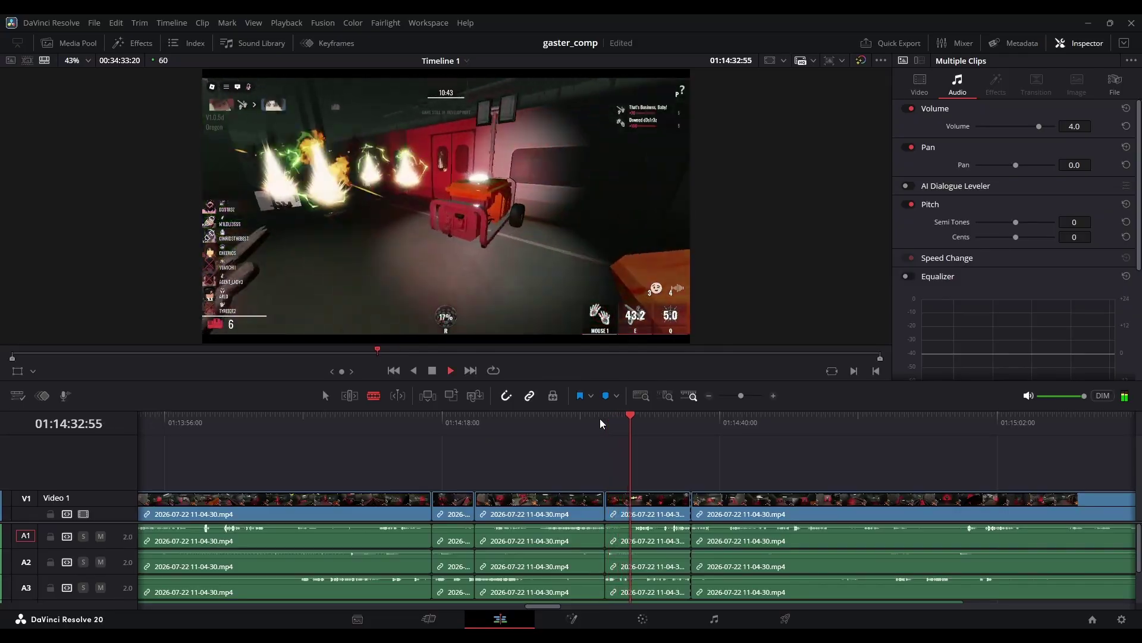
left_click_drag(840, 430, 959, 424)
key("Up")
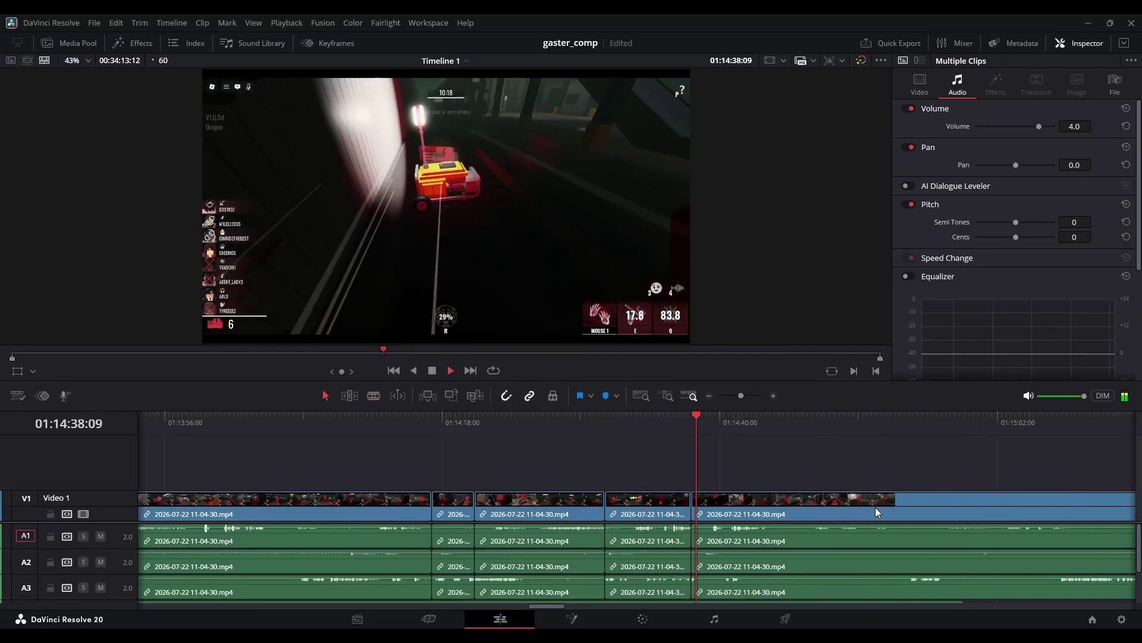
Split the clip at about 01:14:41 and 01:15:13, ripple-delete the part between, and split the remainder at about 01:14:44.
key("ctrl+b")
left_click(814, 421)
left_click_drag(815, 422, 1055, 427)
scroll(708, 415, "down", 2)
left_click(723, 419)
left_click_drag(725, 419, 684, 423)
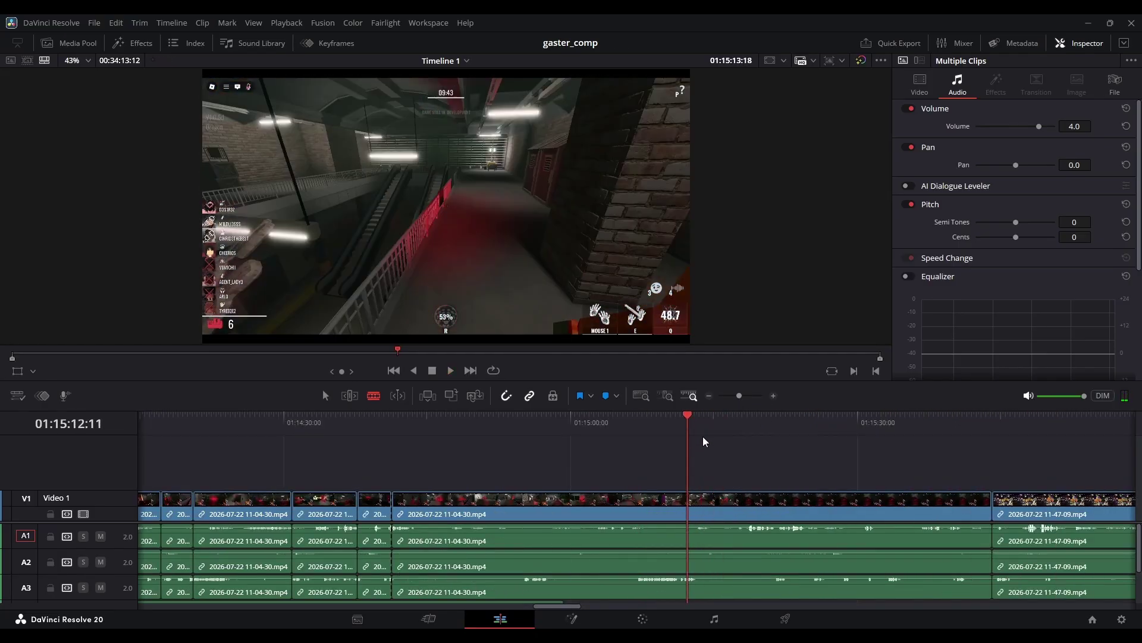
left_click(703, 513)
key("a")
left_click(667, 517)
key("Delete")
key("ctrl+b")
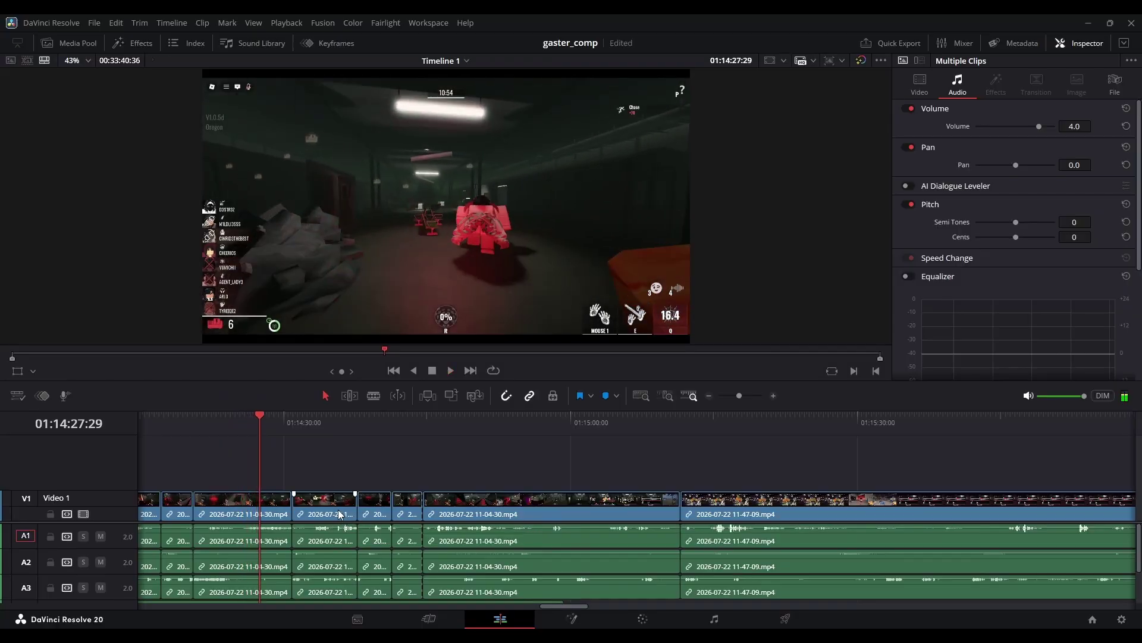
Split the short clip at 01:14:34:13 and ripple-delete the part after the cut.
key("space")
key("b")
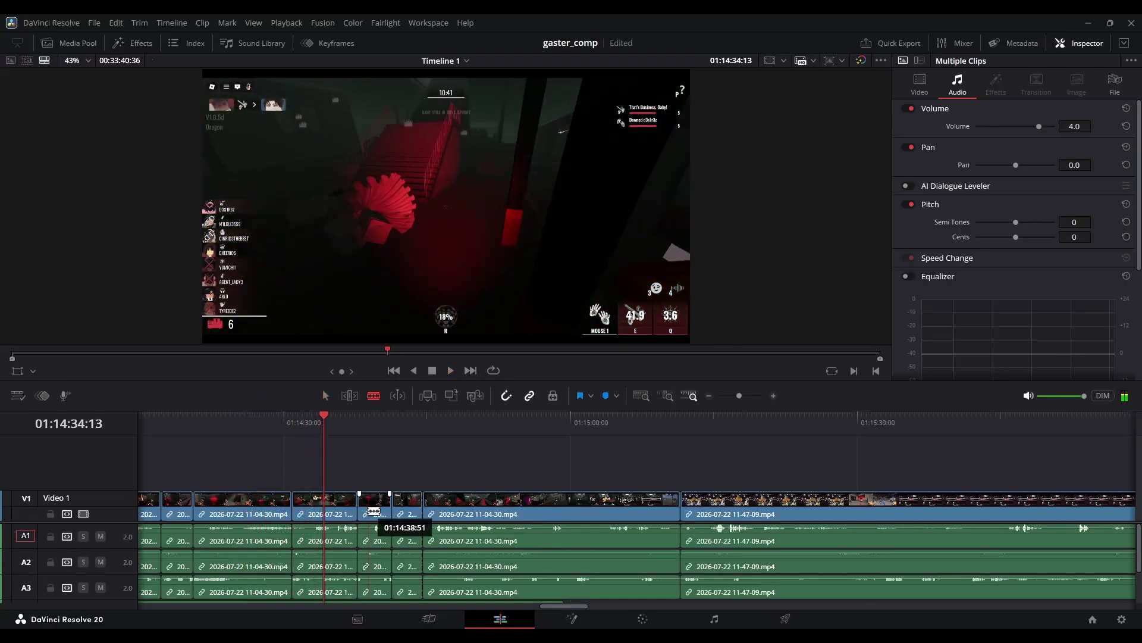
left_click(325, 513)
key("a")
left_click(342, 513)
key("Delete")
key("l")
key("l")
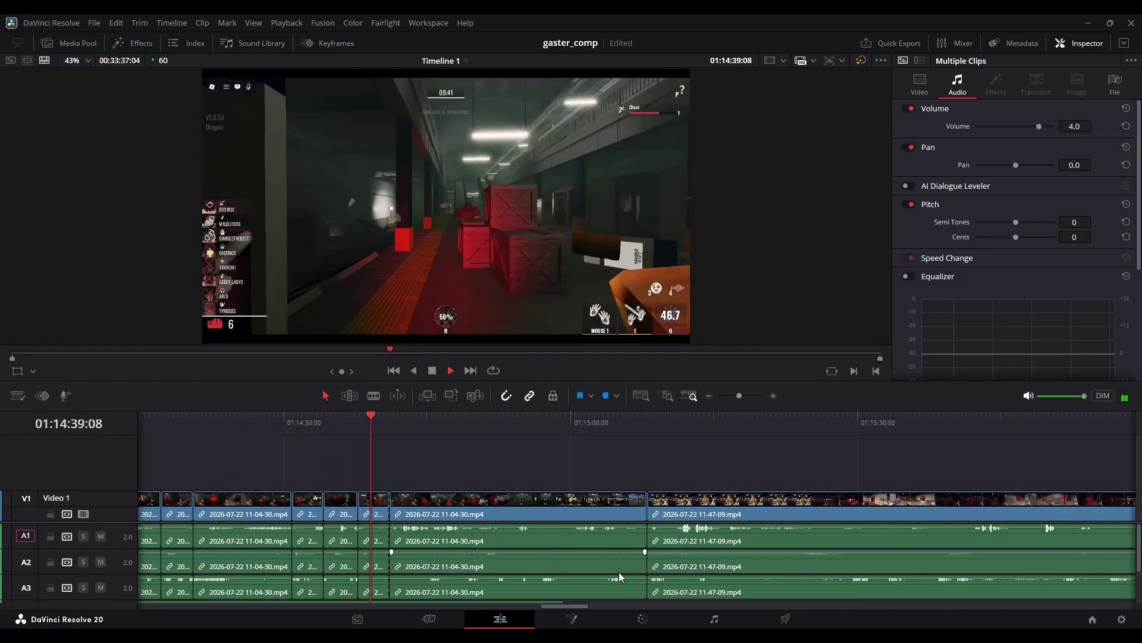
left_click_drag(445, 423, 465, 433)
key("ctrl+b")
left_click(441, 501)
key("Delete")
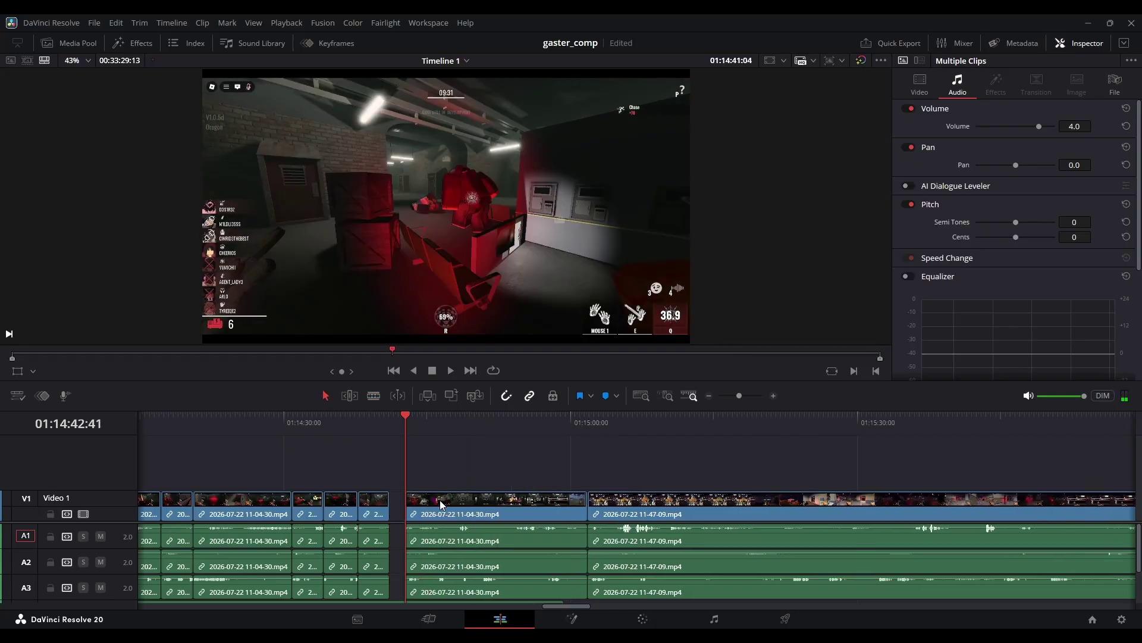
key("l")
key("l")
key("l")
key("space")
scroll(454, 553, "down", 2)
key("ctrl+b")
left_click(480, 518)
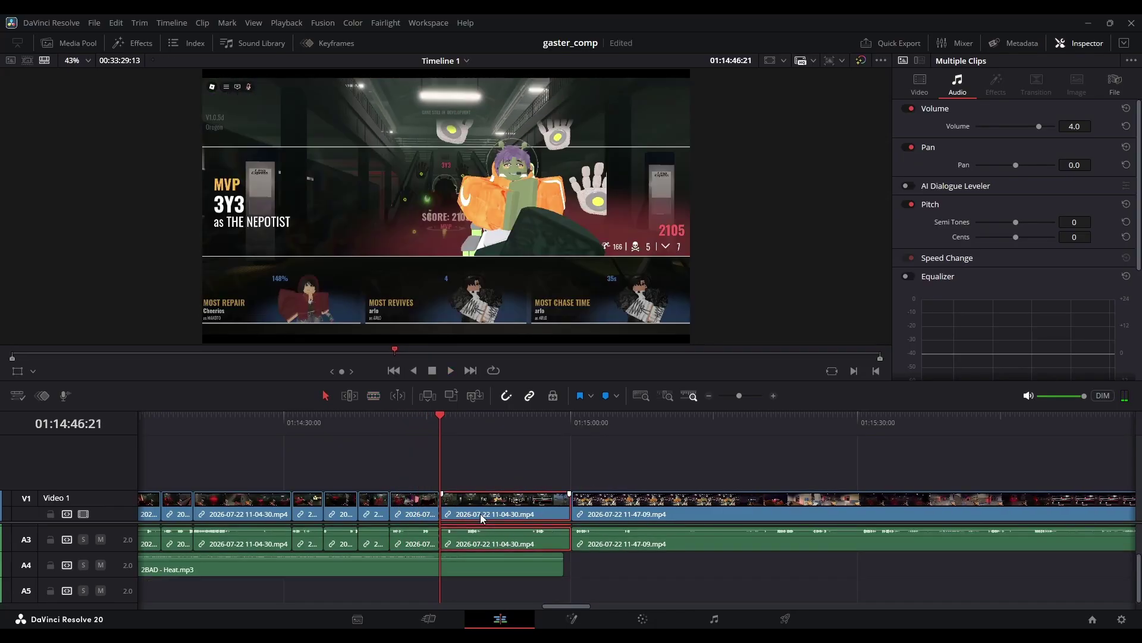
key("Delete")
Trim the end of 2BAD - Heat.mp3 to 01:14:46:21 and paste 03. Strike - Here Comes Trouble.mp3 directly after it on A4.
left_click_drag(562, 568, 439, 569)
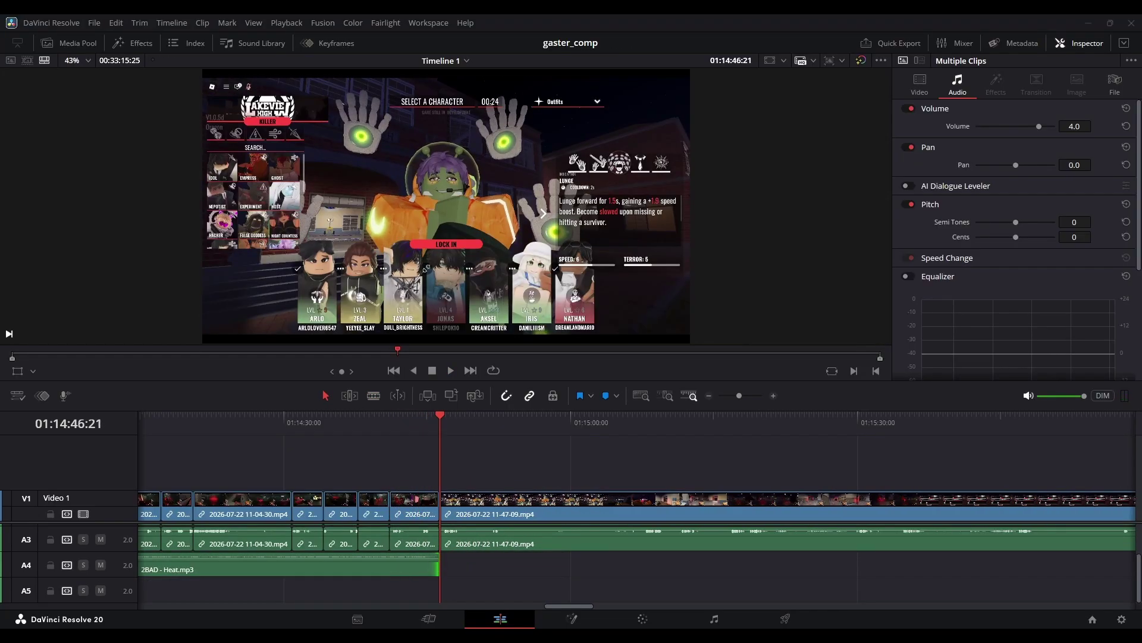
key("ctrl+v")
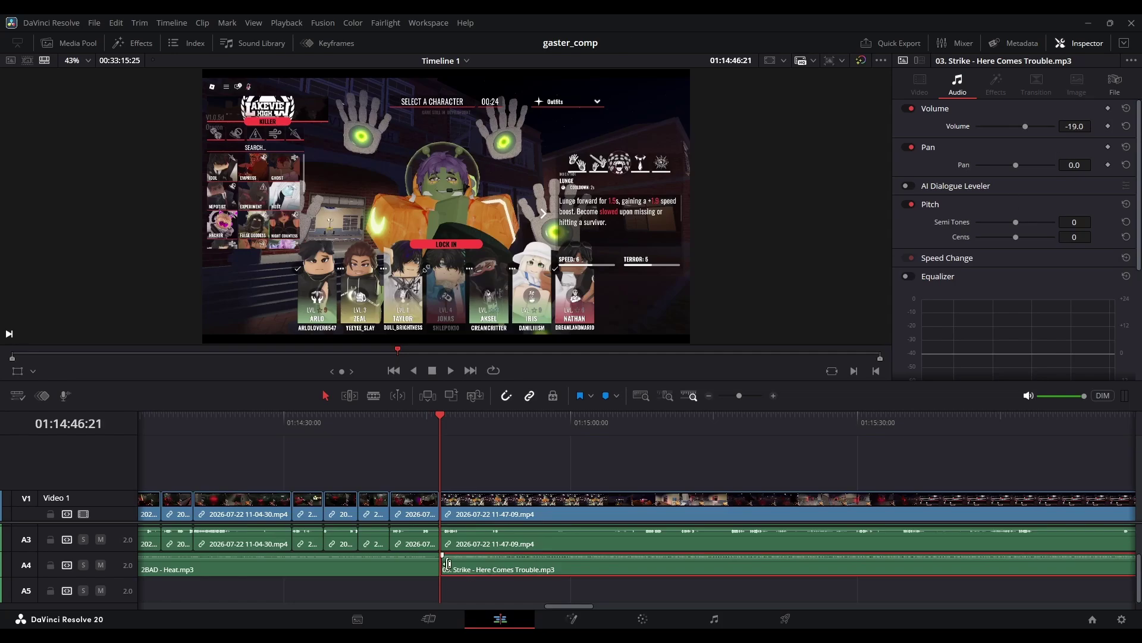
left_click(642, 619)
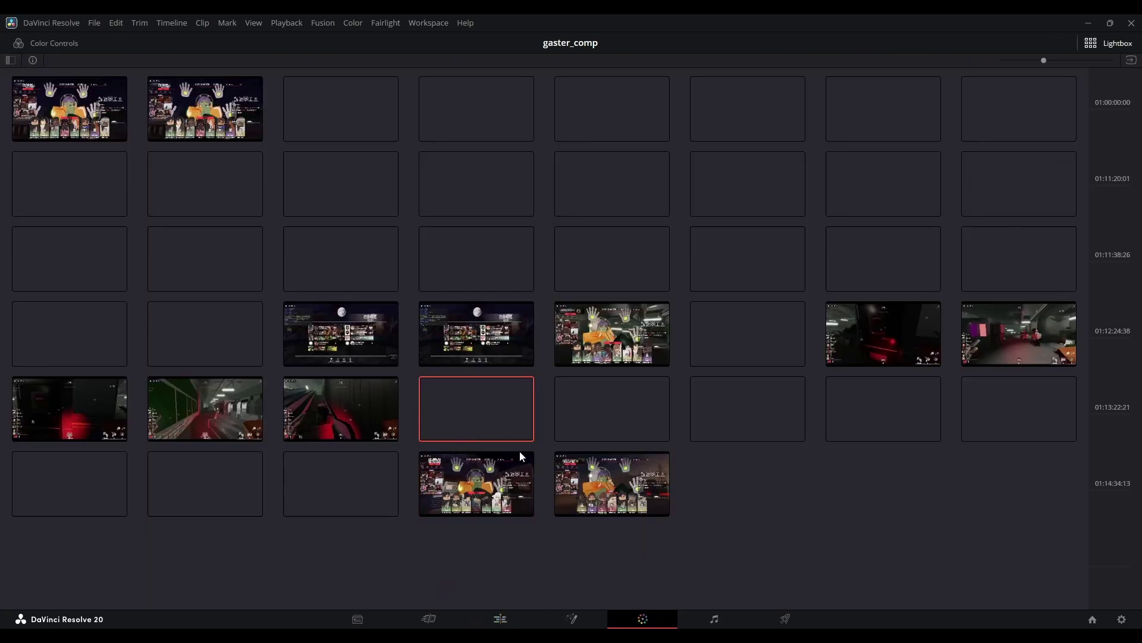
left_click(503, 619)
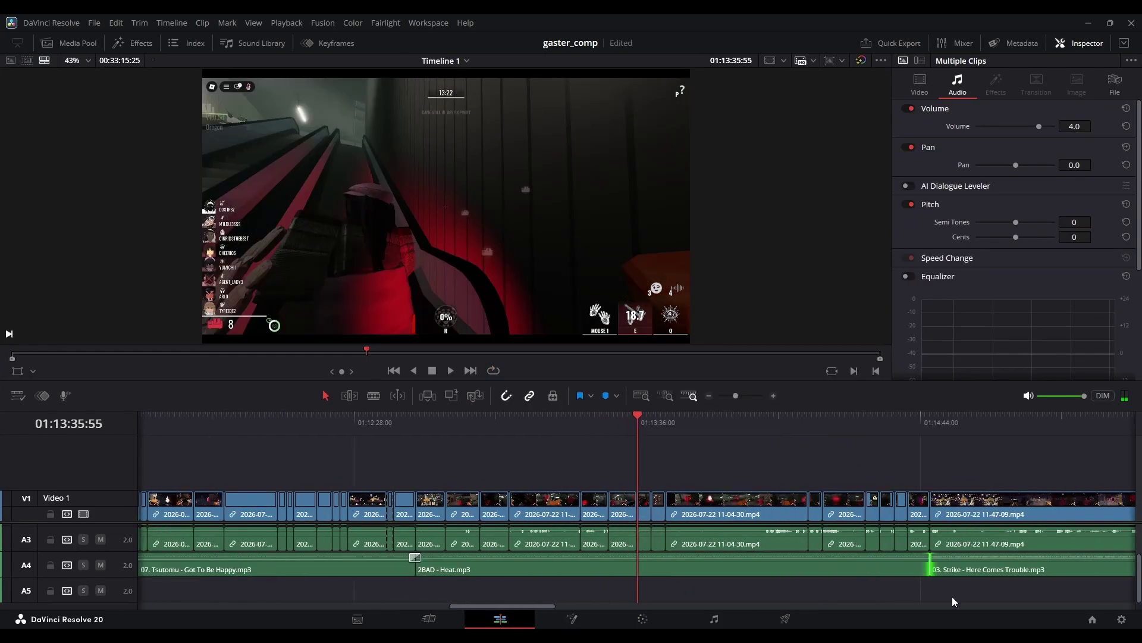
Move 03. Strike - Here Comes Trouble.mp3 to track A5 with its start overlapping the end of 2BAD - Heat.mp3.
left_click(921, 568)
left_click_drag(930, 567, 916, 567)
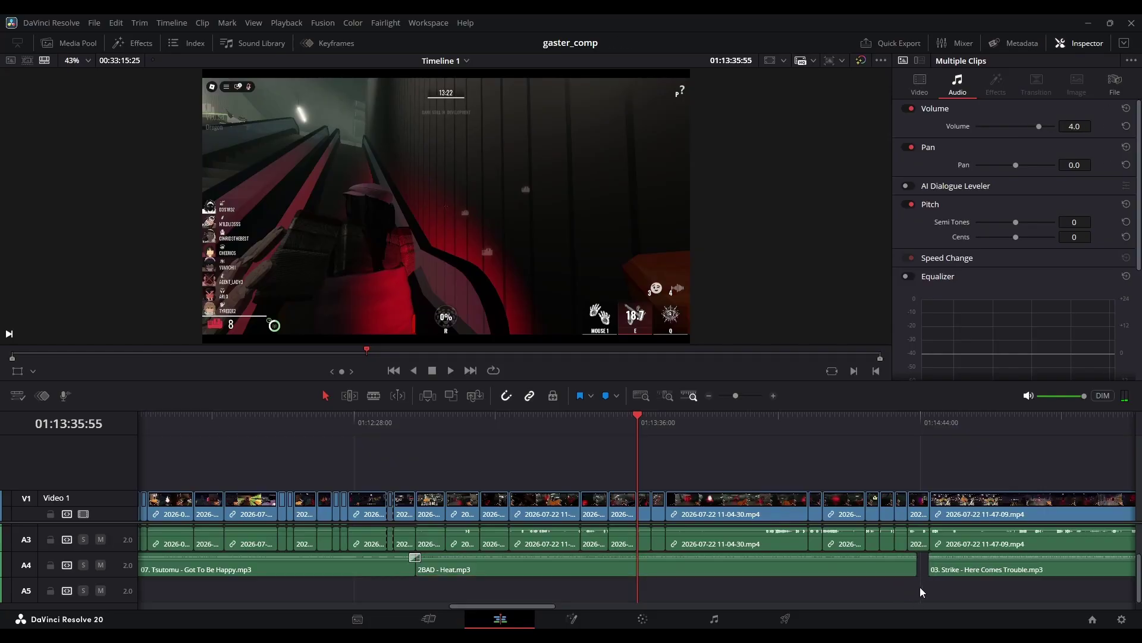
left_click_drag(1039, 569, 1028, 593)
left_click_drag(917, 567, 930, 566)
left_click_drag(918, 581, 916, 556)
left_click_drag(949, 591, 919, 591)
Fade out the end of 2BAD - Heat.mp3, fade in the start of 03. Strike - Here Comes Trouble.mp3, and play the transition.
left_click_drag(890, 582, 914, 562)
left_click(955, 597)
key("space")
left_click(900, 423)
left_click_drag(962, 581, 928, 583)
left_click_drag(929, 581, 932, 581)
key("space")
left_click(962, 600)
left_click(1022, 558)
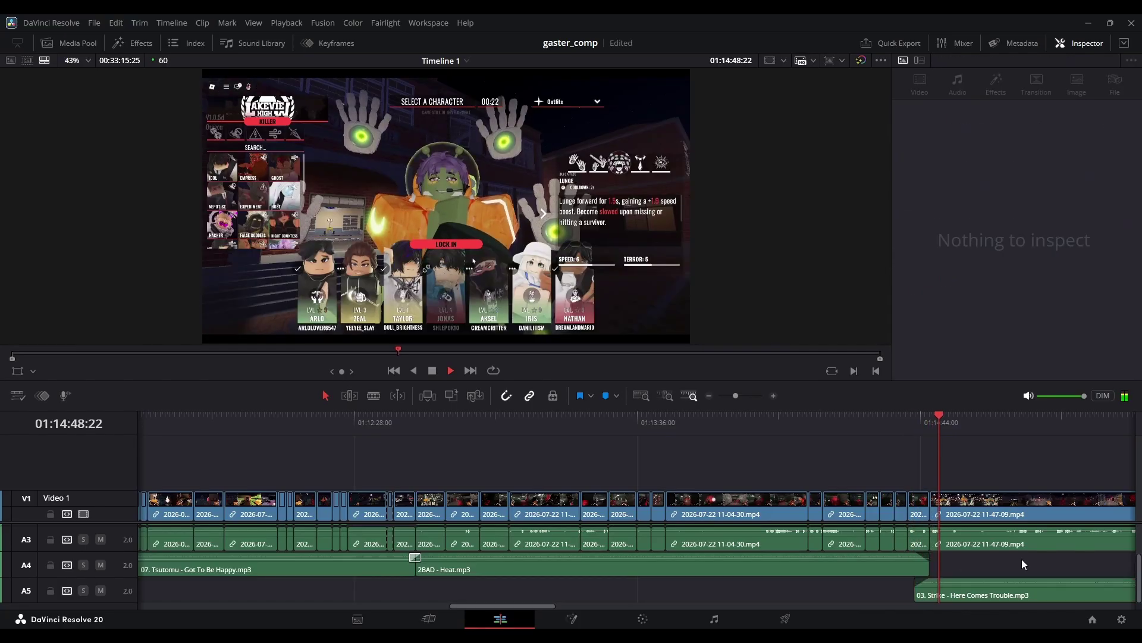
Set the volume of 03. Strike - Here Comes Trouble.mp3 to -20.0.
scroll(1021, 557, "up", 3)
scroll(945, 463, "up", 2)
scroll(816, 554, "down", 3)
left_click(817, 592)
left_click_drag(1076, 127, 1088, 127)
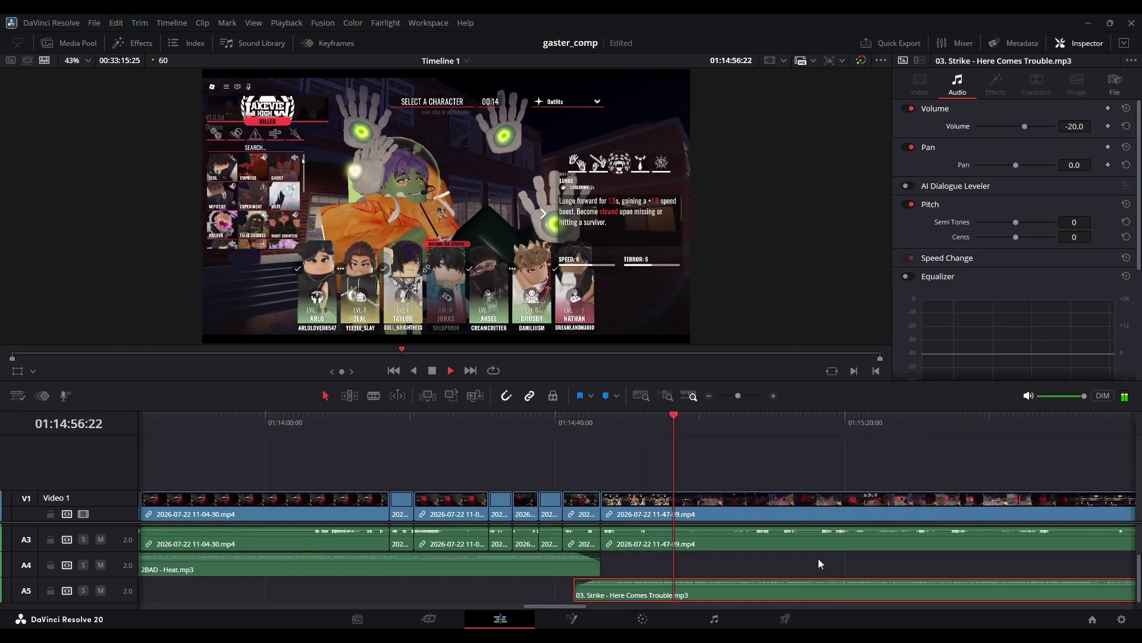
left_click(819, 559)
key("space")
key("b")
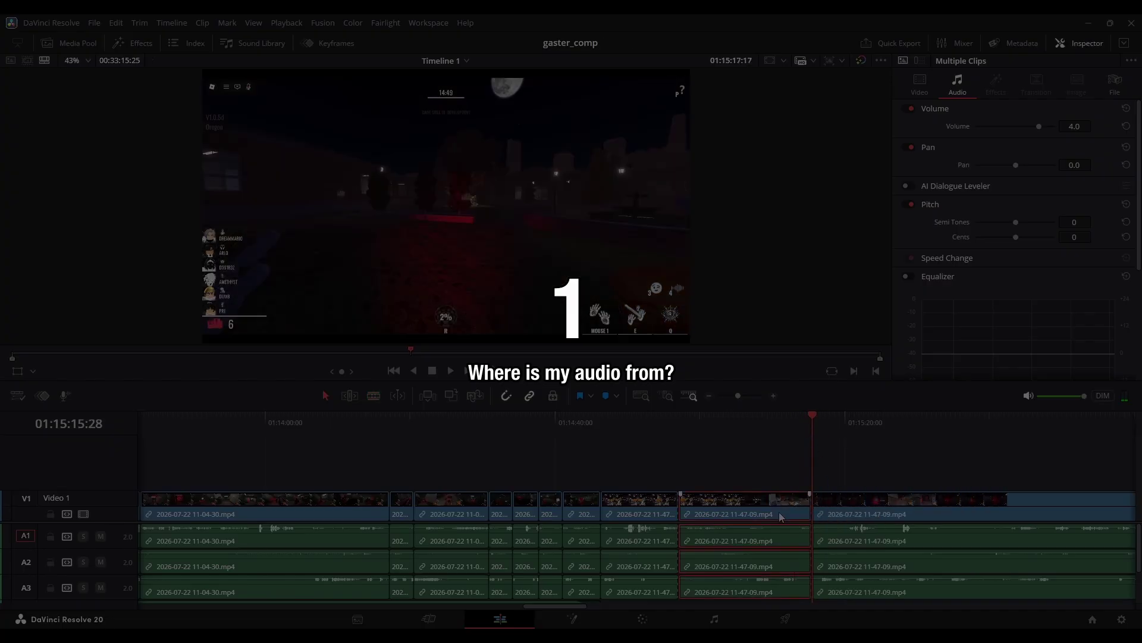
left_click(680, 513)
key("a")
key("space")
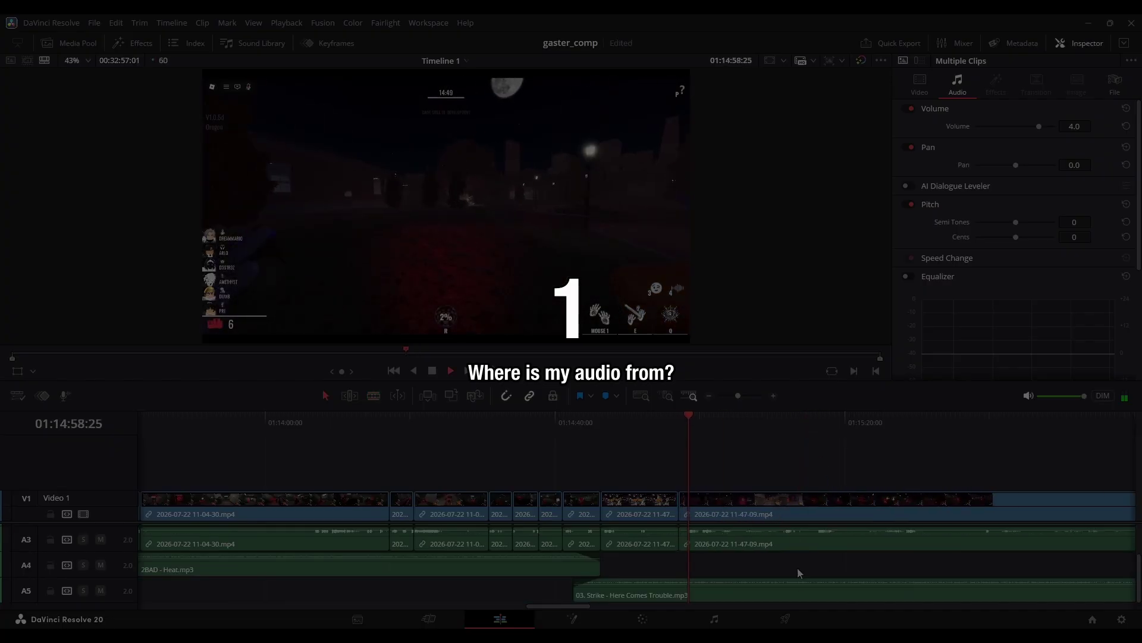
Play on and ripple-delete about eight seconds of gameplay starting near 01:15:13.
left_click(798, 570)
scroll(797, 543, "up", 2)
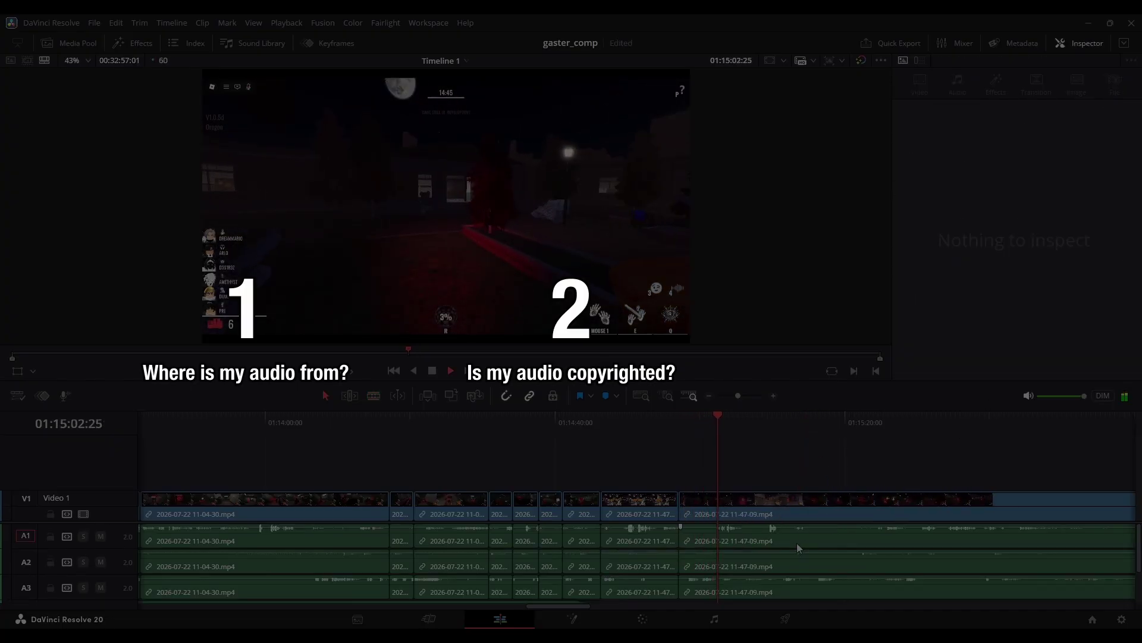
left_click(813, 507)
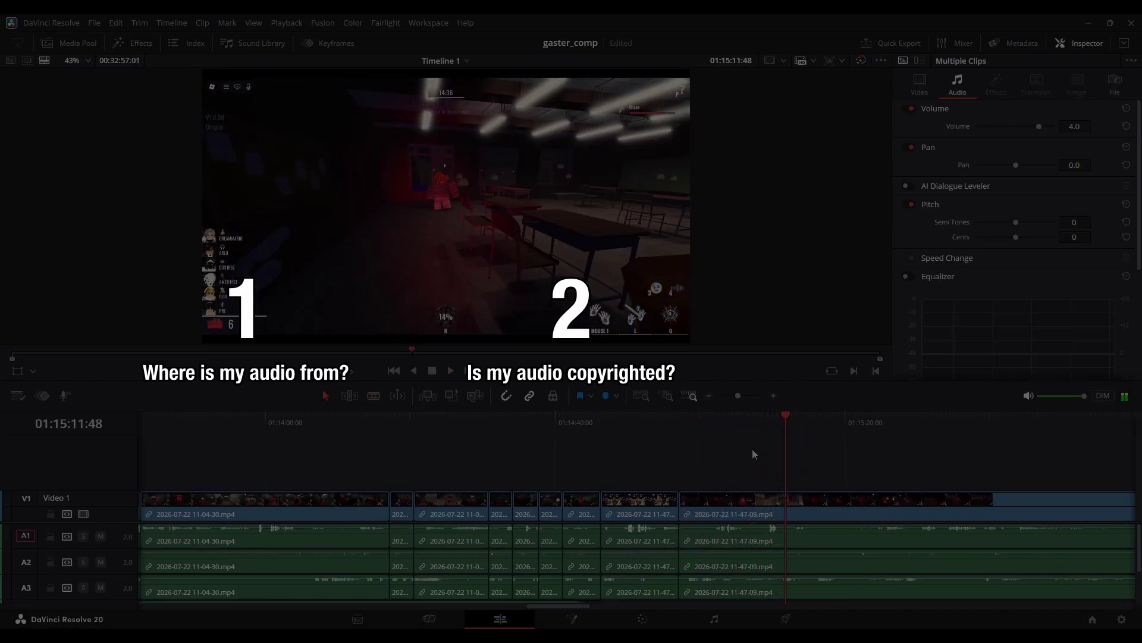
key("ctrl+b")
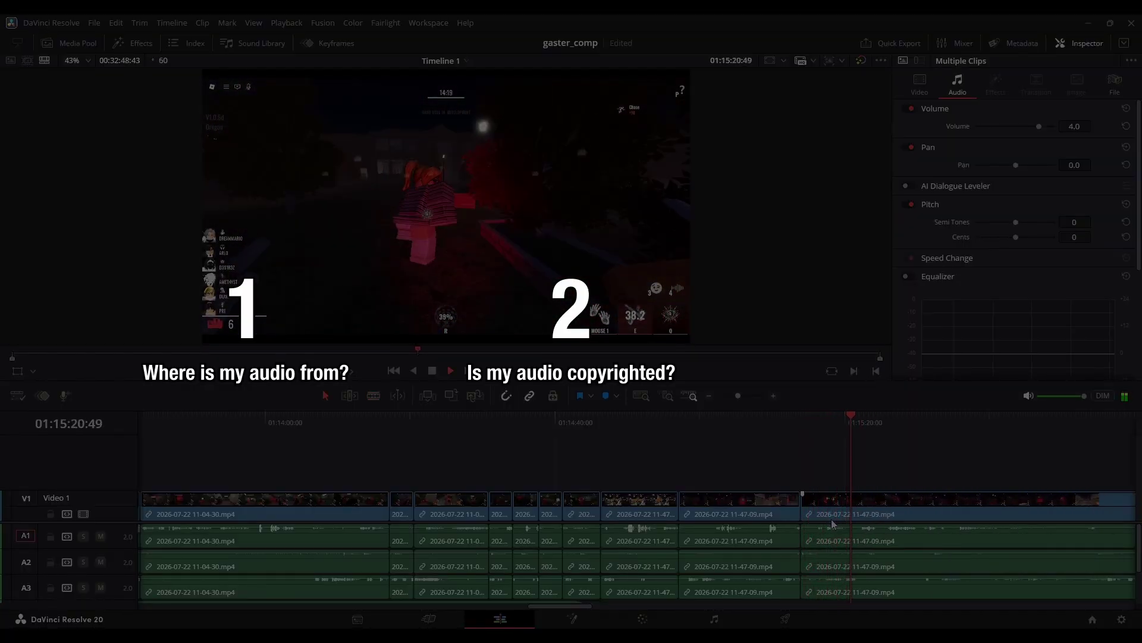
Cut out about one second of gameplay at 01:15:22:15 and about seven seconds near 01:15:24.
left_click(754, 396)
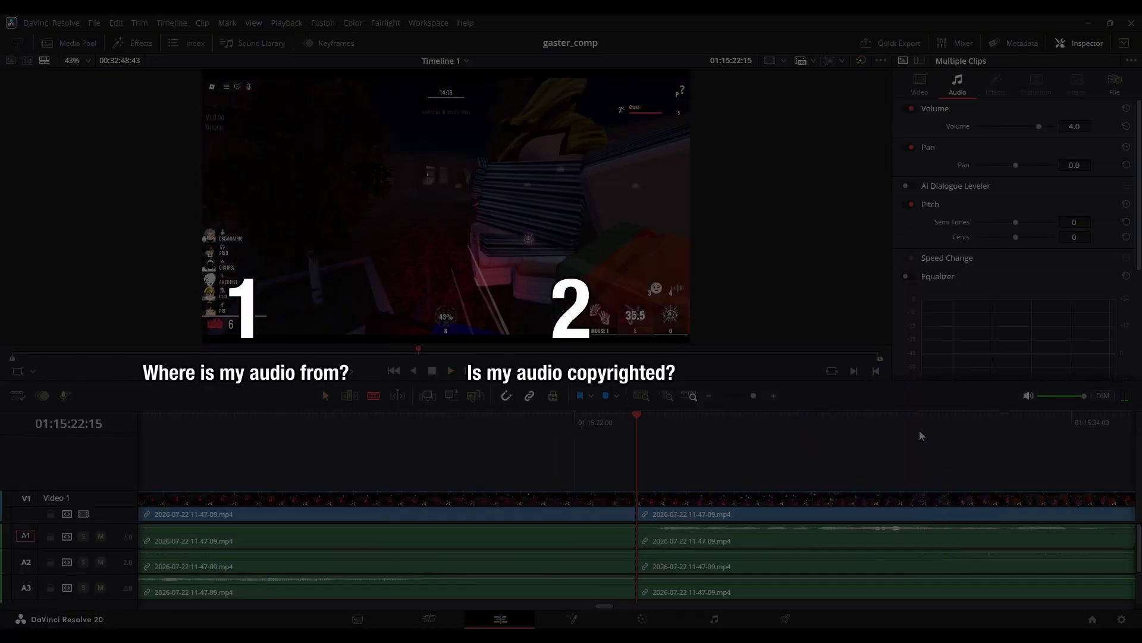
left_click(744, 395)
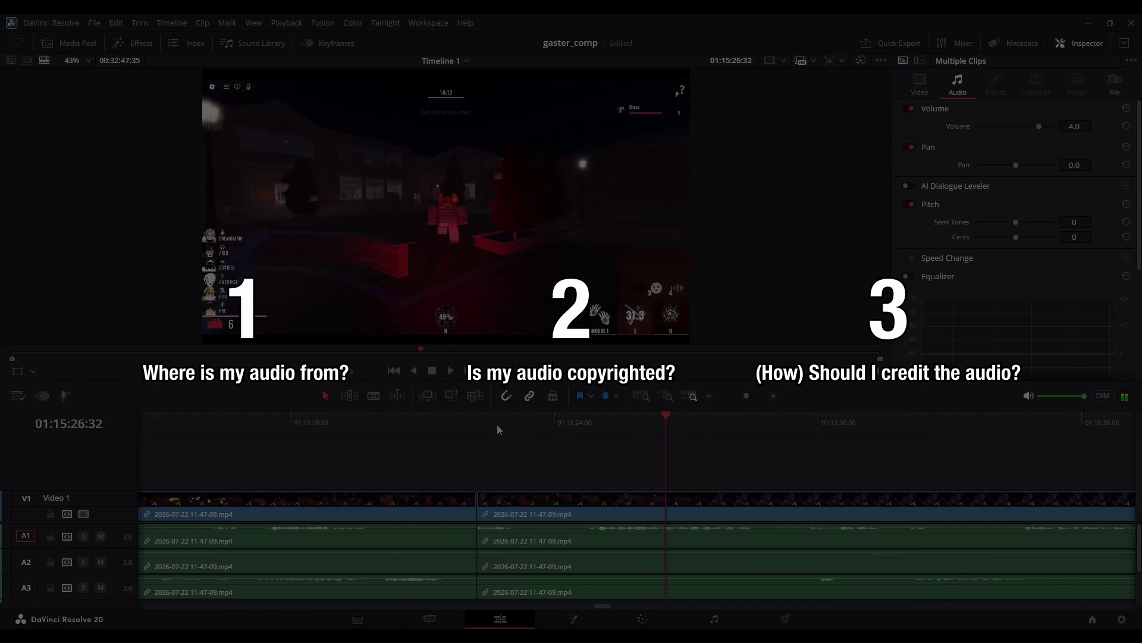
key("ctrl+b")
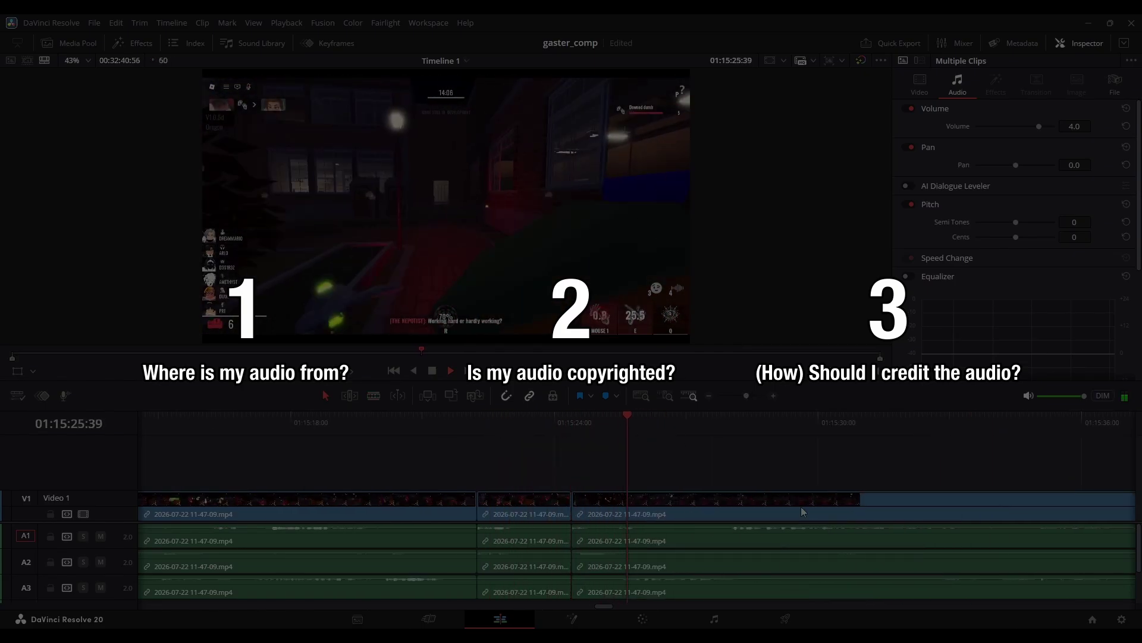
Cut out about 19 seconds of gameplay starting near 01:15:26 and play from there.
left_click(667, 519)
left_click(739, 395)
left_click(794, 504)
key("a")
left_click(732, 505)
key("Delete")
key("space")
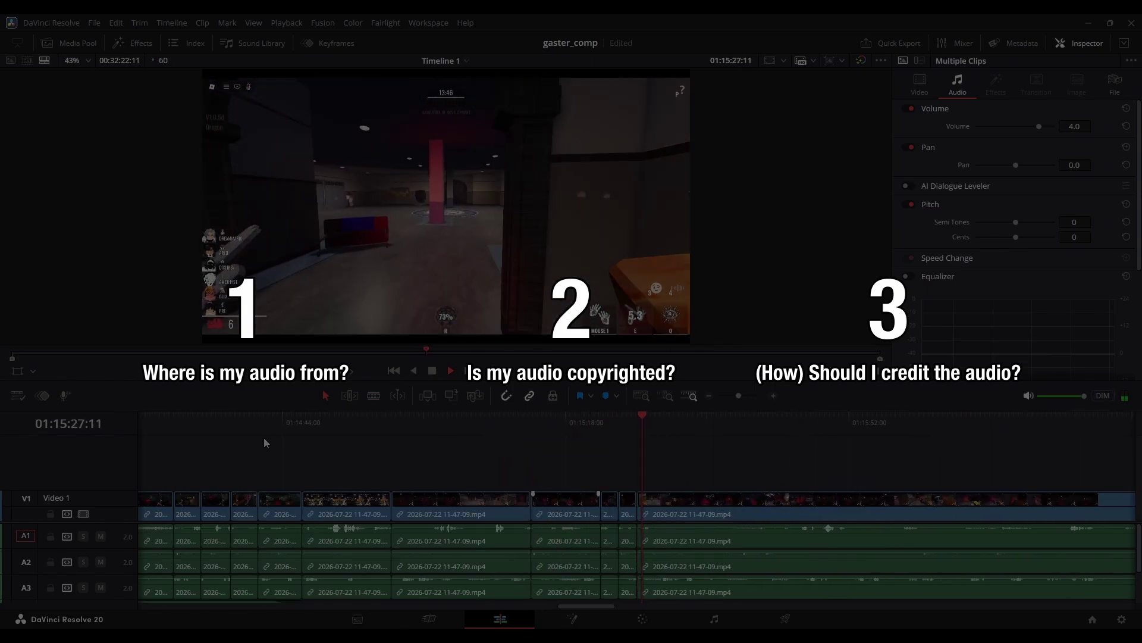
Split the gameplay at 01:15:30:51 and about 01:15:39 and ripple-delete the section between the cuts.
key("space")
key("b")
left_click(676, 545)
left_click(741, 519)
key("a")
left_click(707, 515)
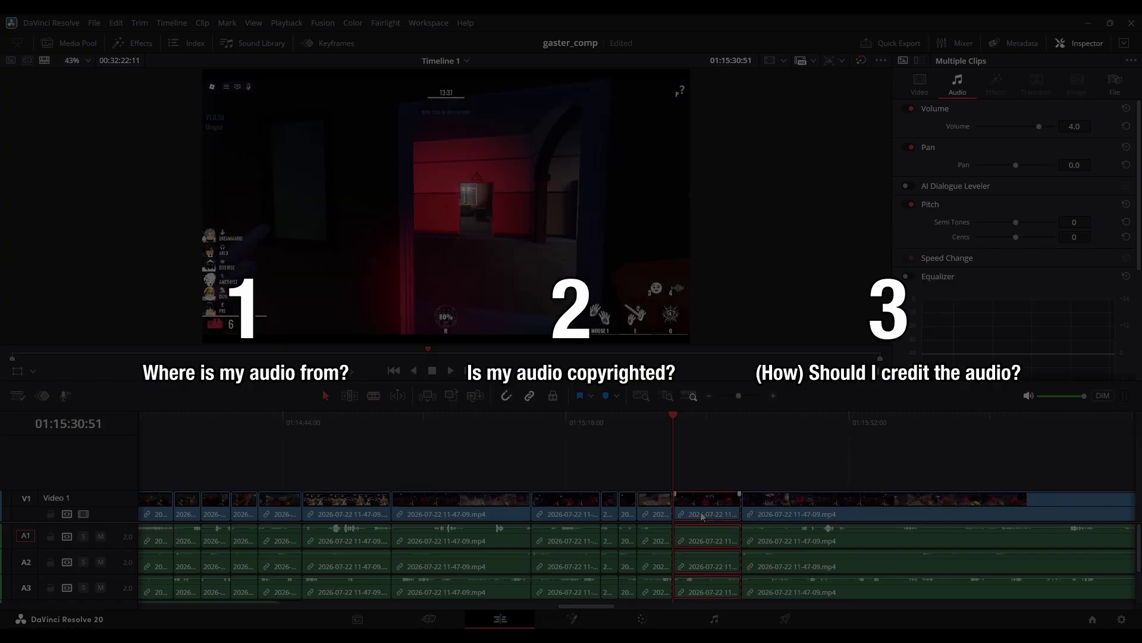
key("Delete")
Split the gameplay at about 01:15:35 and 01:15:49 and ripple-delete the section between the cuts.
key("space")
left_click(714, 507)
left_click(762, 420)
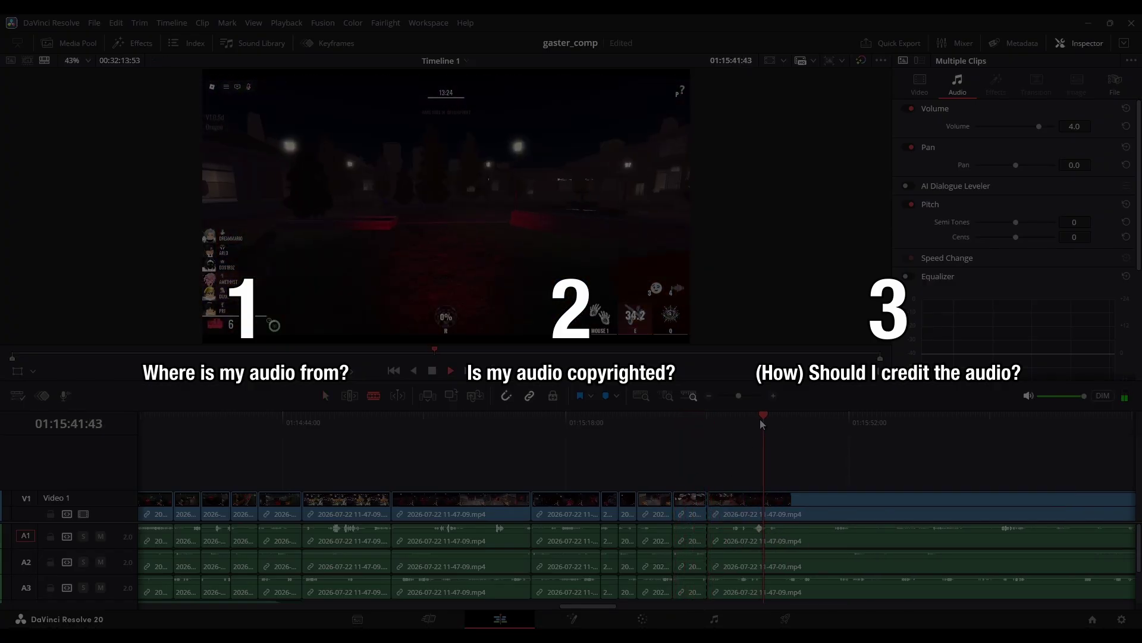
left_click(850, 504)
key("a")
left_click(790, 517)
key("ctrl+z")
key("b")
left_click(828, 514)
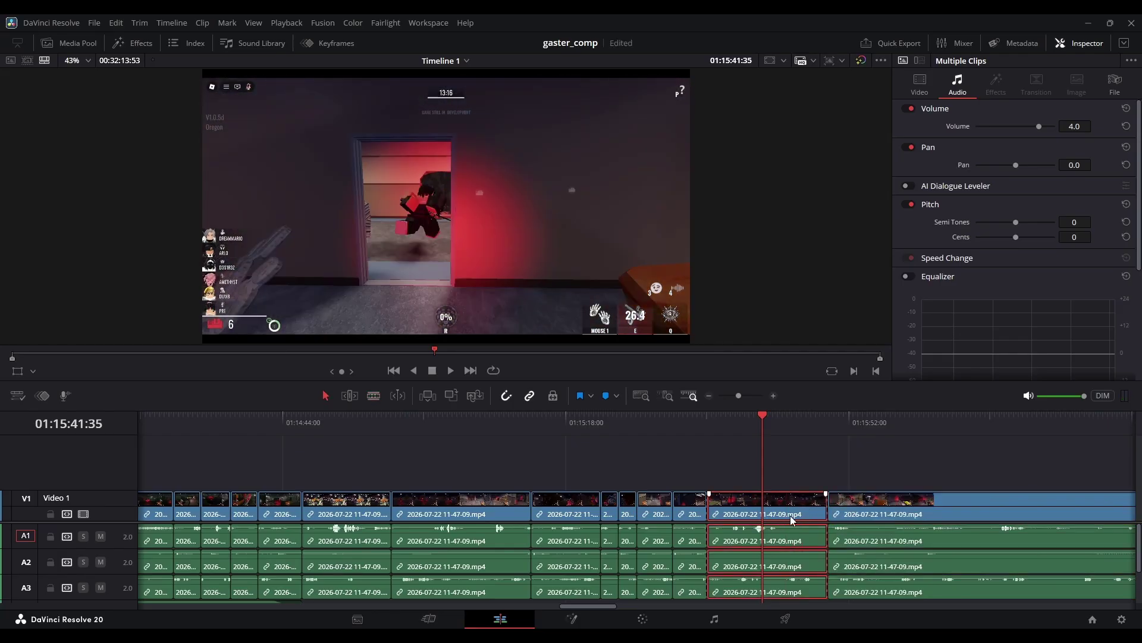
key("Delete")
Split the gameplay at 01:15:39:26 and ripple-delete about four seconds of footage following the cut.
key("space")
key("space")
key("ctrl+b")
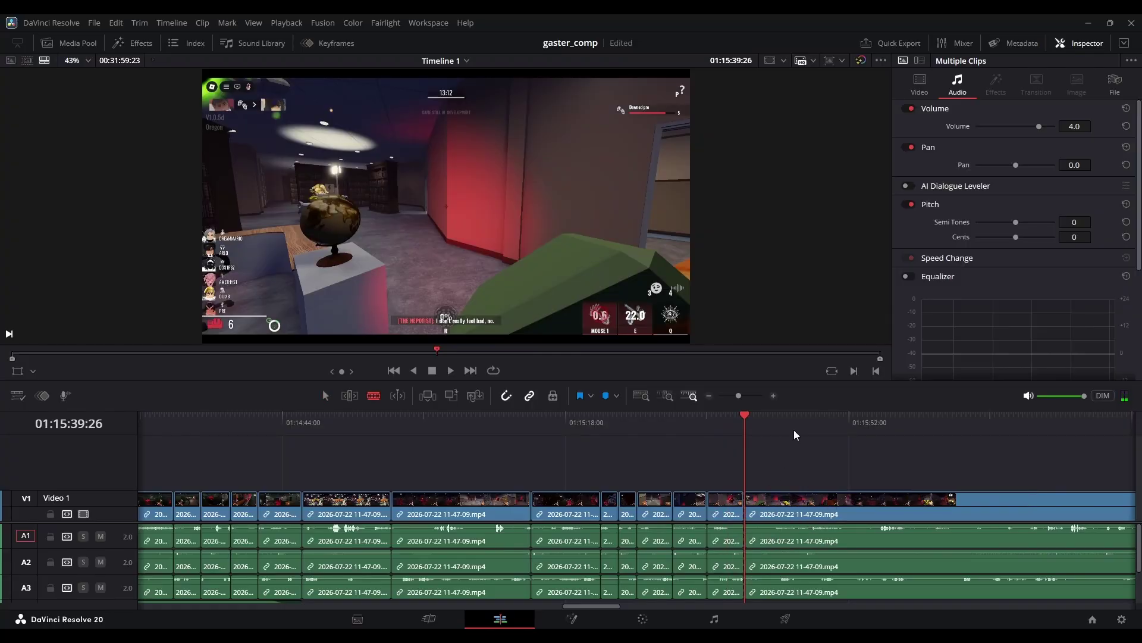
left_click(796, 429)
key("ctrl+b")
left_click(769, 509)
key("Delete")
key("/")
key("b")
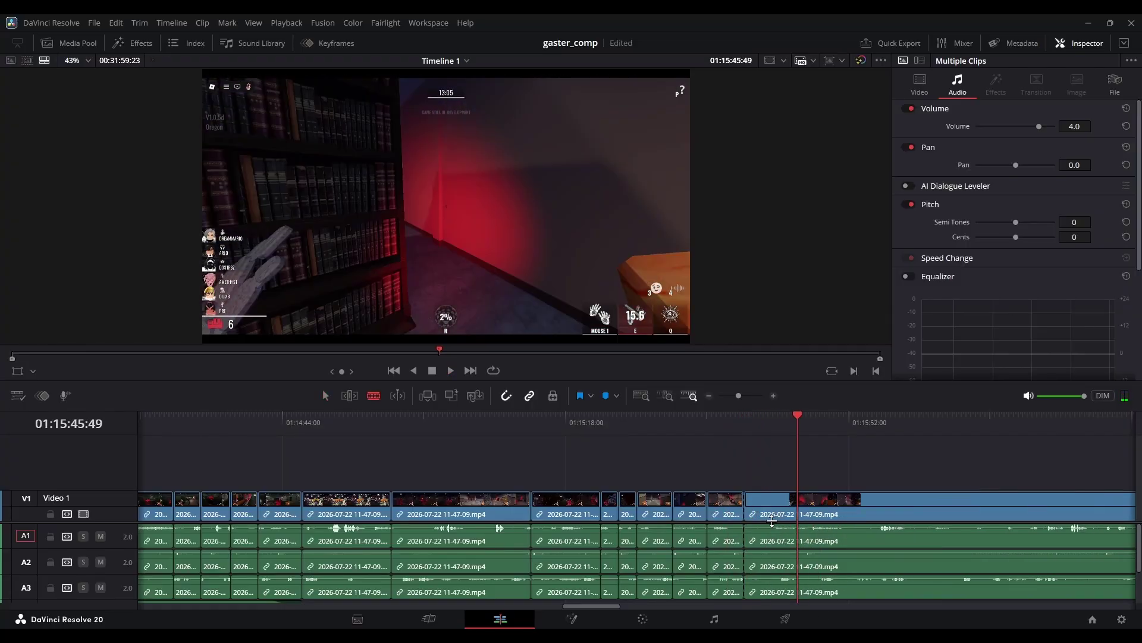
Split off and ripple-delete a further piece of about one second right after the 01:15:39:26 cut.
left_click(745, 422)
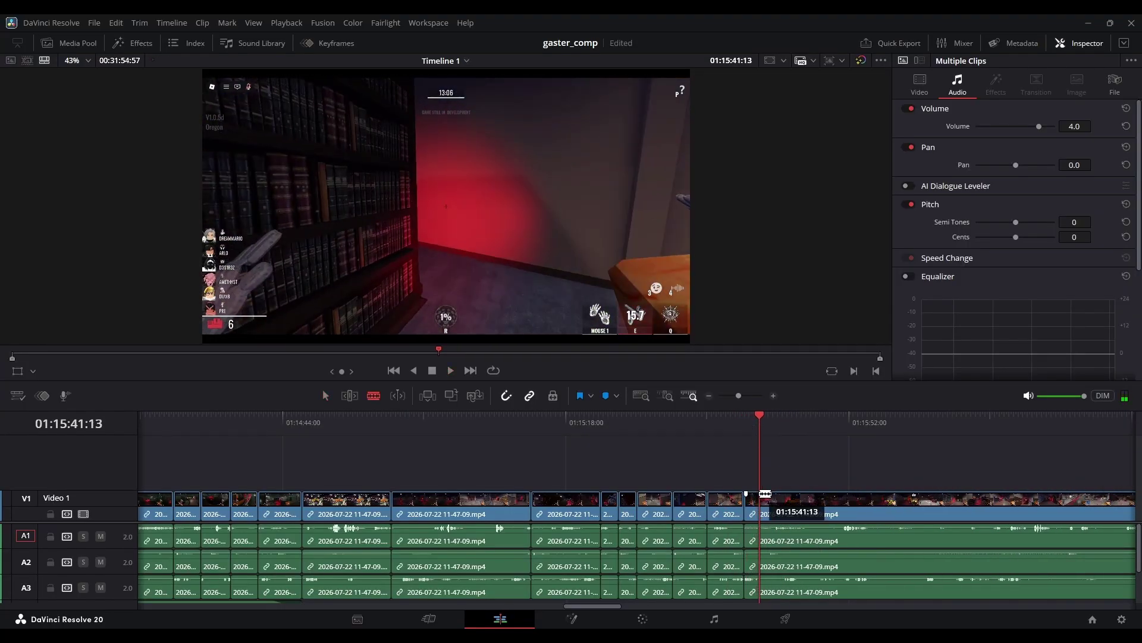
key("a")
scroll(739, 422, "up", 5)
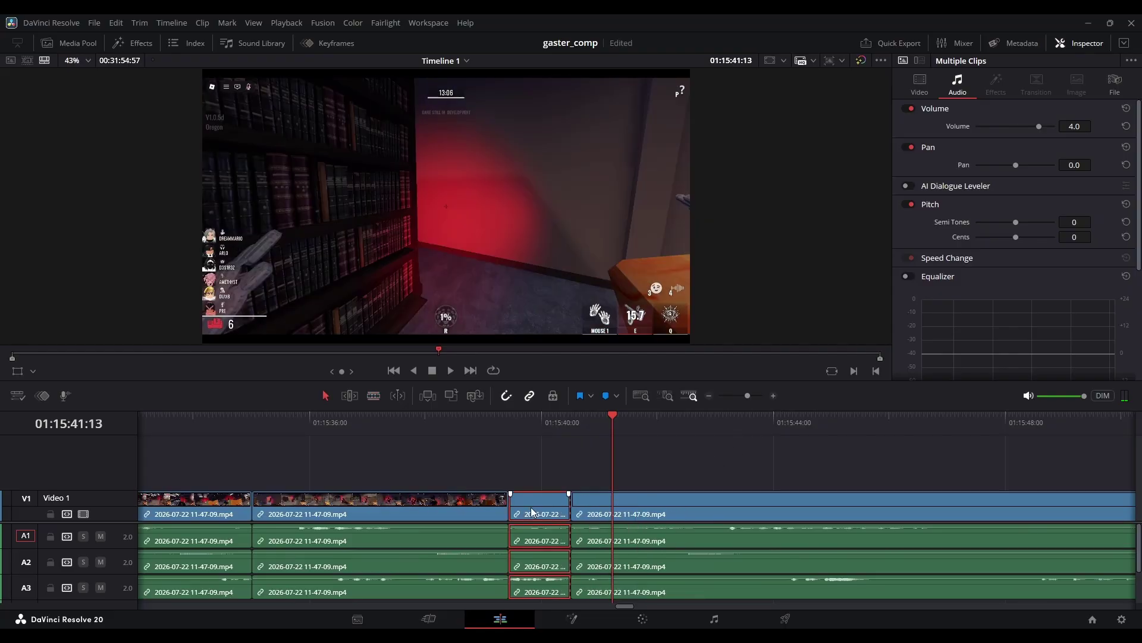
left_click(517, 424)
Split the gameplay at 01:15:43:39 and ripple-delete about one minute of footage following the cut.
key("space")
key("b")
left_click(737, 396)
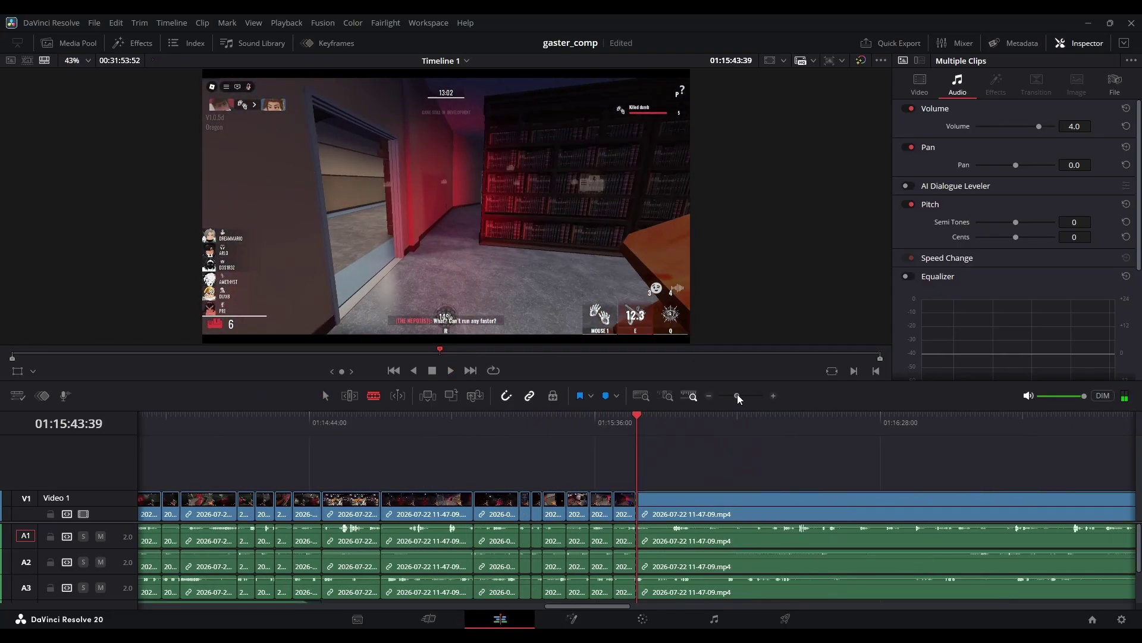
left_click(798, 433)
key("space")
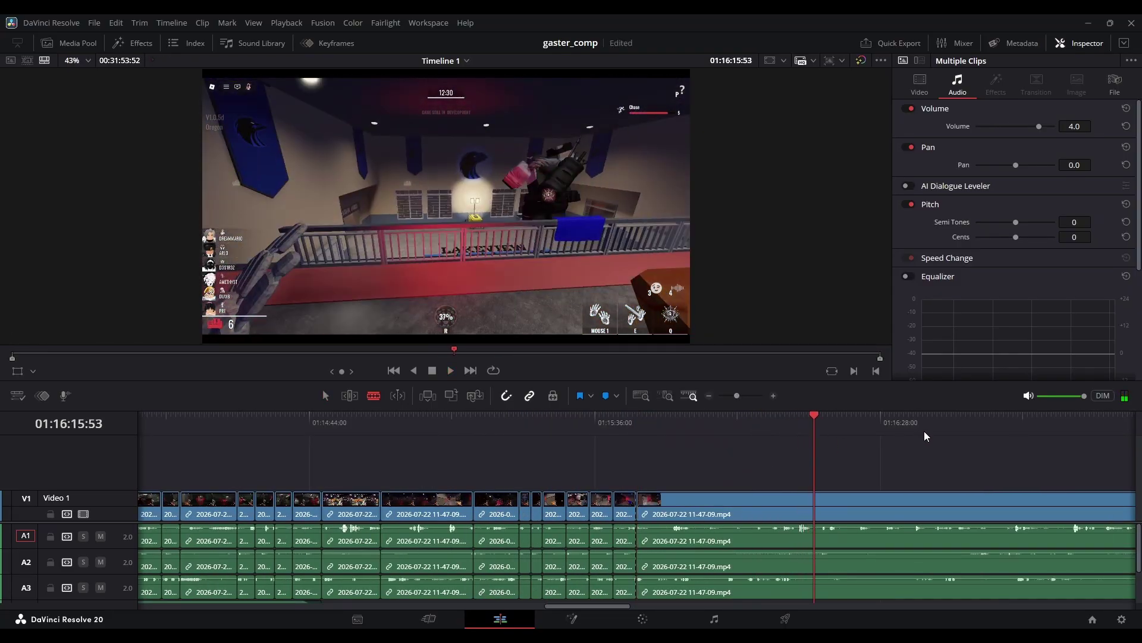
left_click_drag(958, 434, 967, 434)
left_click(967, 506)
key("a")
left_click(930, 507)
key("Delete")
Play past the cut and split the gameplay at about 01:15:47:38.
key("space")
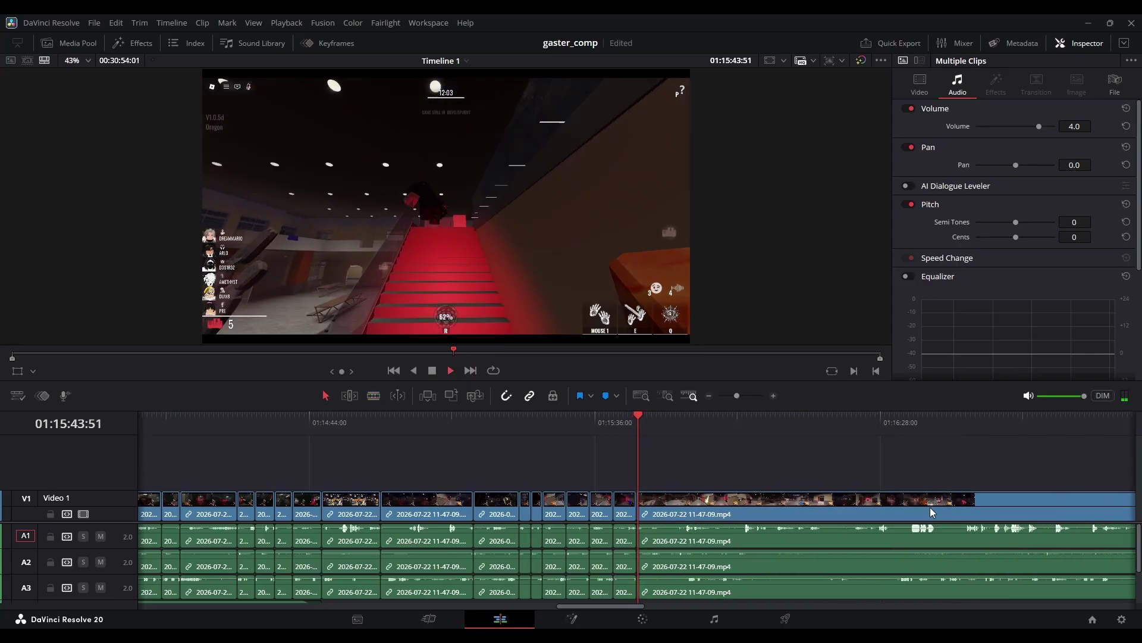
key("space")
key("b")
left_click(747, 396)
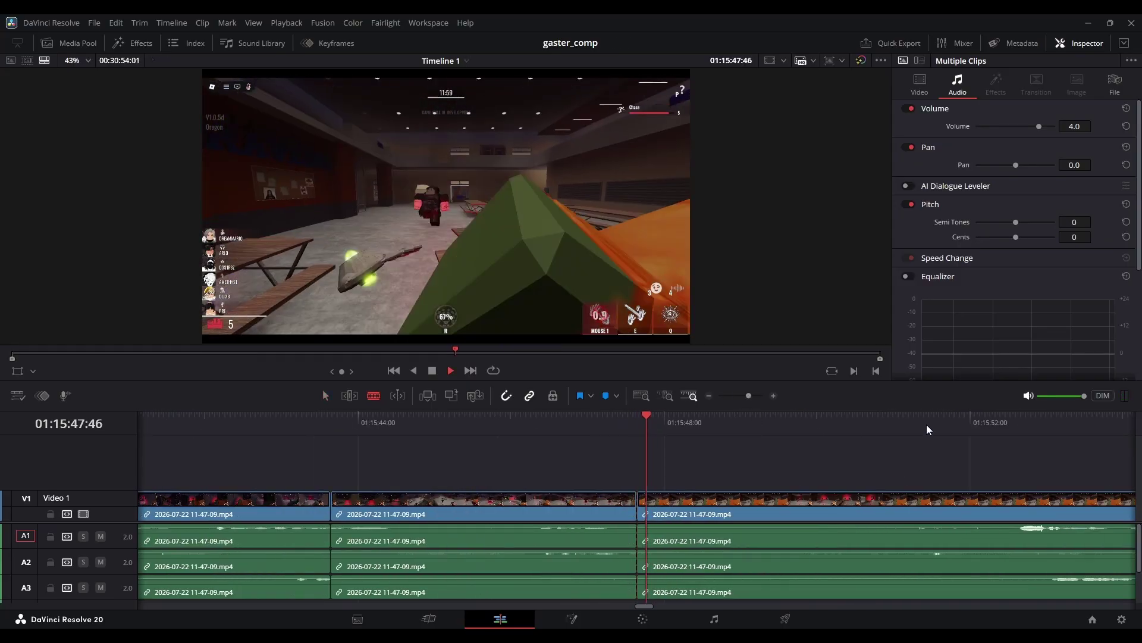
Try to remove the gameplay between the cut near 01:15:47:38 and 01:15:51:10.
left_click(893, 437)
left_click(906, 506)
key("a")
left_click(852, 504)
key("Delete")
key("ctrl+z")
key("ctrl+z")
Try a shorter removal from the cut near 01:15:47:38 to about 01:15:50:30 and play the join.
key("b")
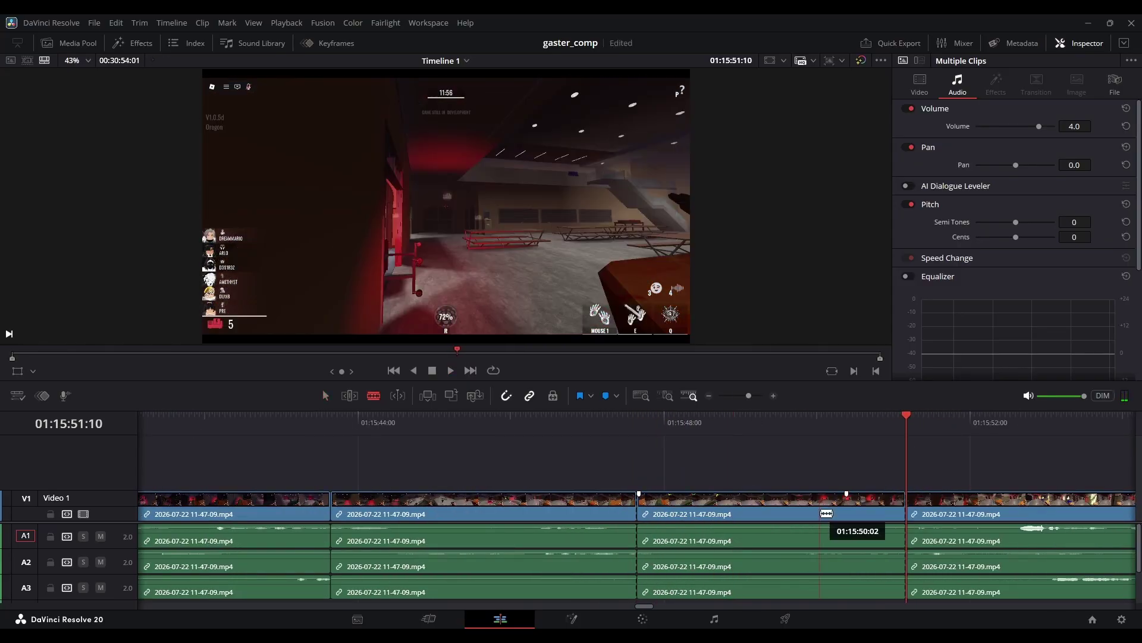
left_click(857, 511)
key("a")
left_click(816, 506)
key("Delete")
left_click(637, 420)
key("space")
key("space")
key("ctrl+z")
key("ctrl+z")
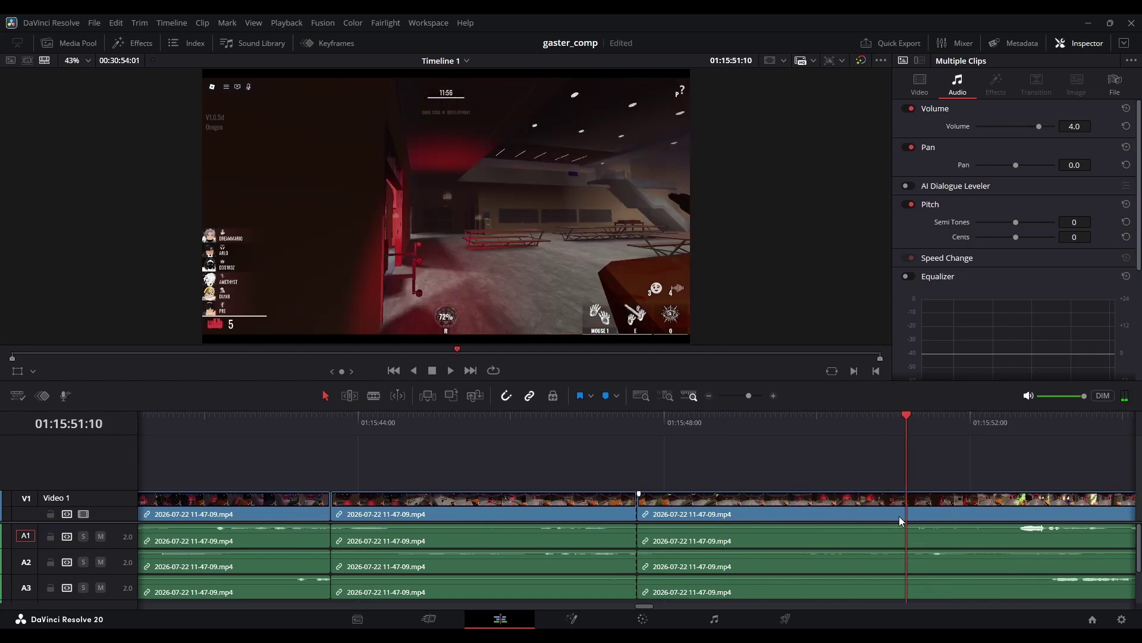
Split the gameplay at about 01:15:50:55, ripple-delete the piece after the 01:15:47:38 cut, and play the join.
left_click(889, 514)
left_click(834, 507)
key("Delete")
left_click(834, 506)
key("Delete")
left_click(634, 417)
key("space")
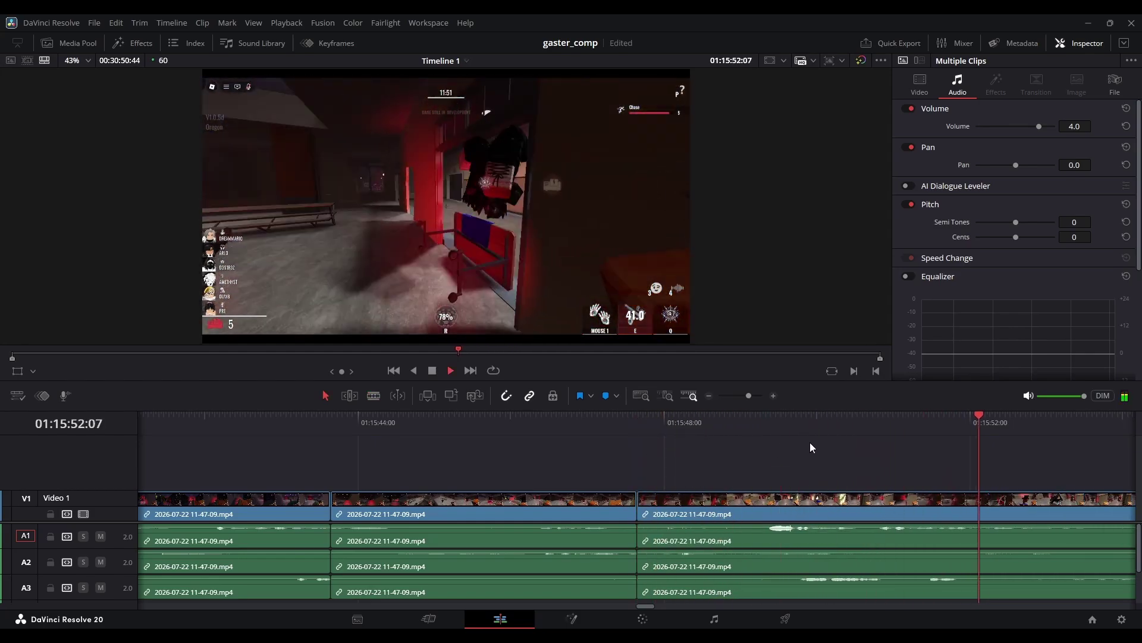
Split the gameplay at about 01:15:51:54 and at 01:15:55:27 and ripple-delete the section between the cuts.
left_click(744, 396)
left_click(522, 424)
left_click(497, 424)
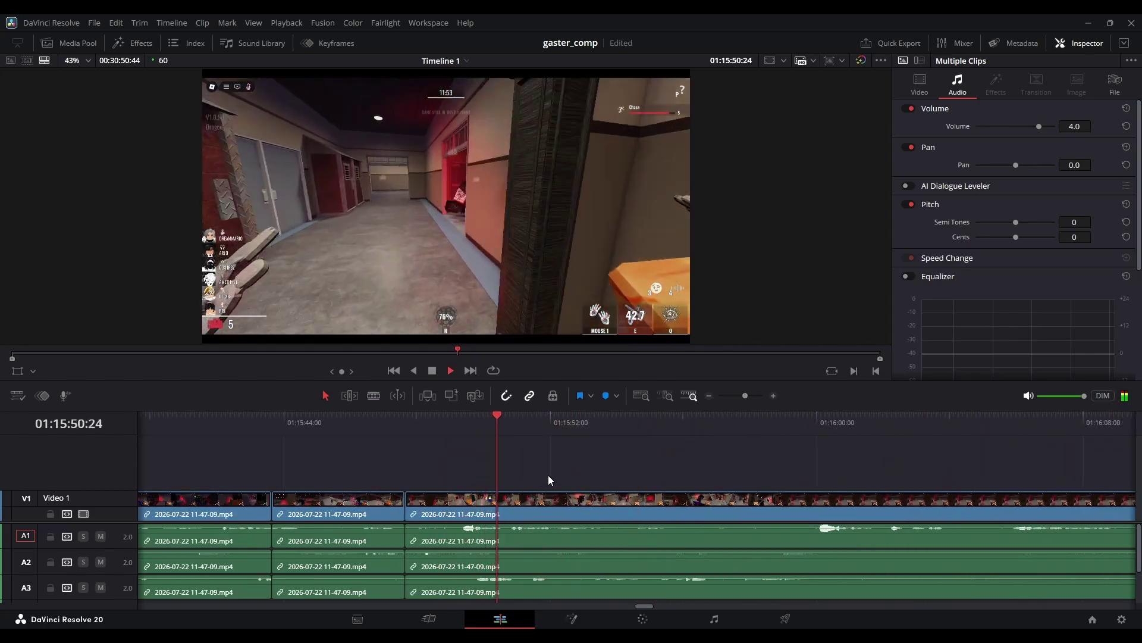
key("space")
key("b")
left_click(547, 503)
left_click_drag(559, 424, 665, 426)
left_click(666, 505)
key("a")
left_click(609, 509)
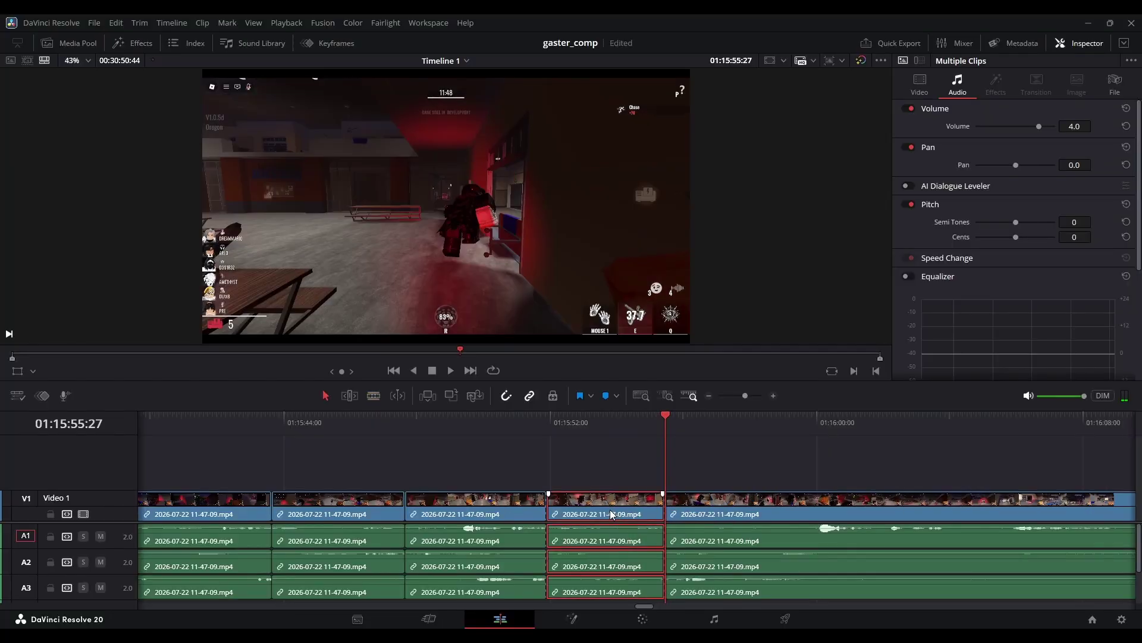
key("Delete")
Split the gameplay near 01:15:54, cut out about one second of footage after the split, and play the join.
key("space")
key("b")
key("space")
left_click(616, 510)
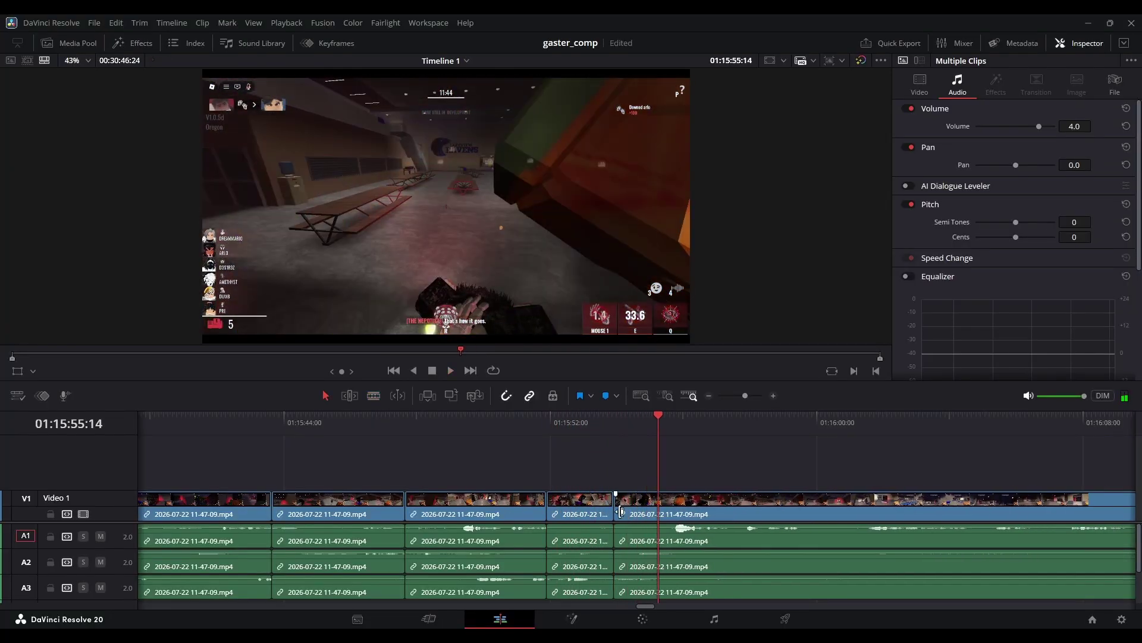
key("a")
key("space")
left_click(637, 418)
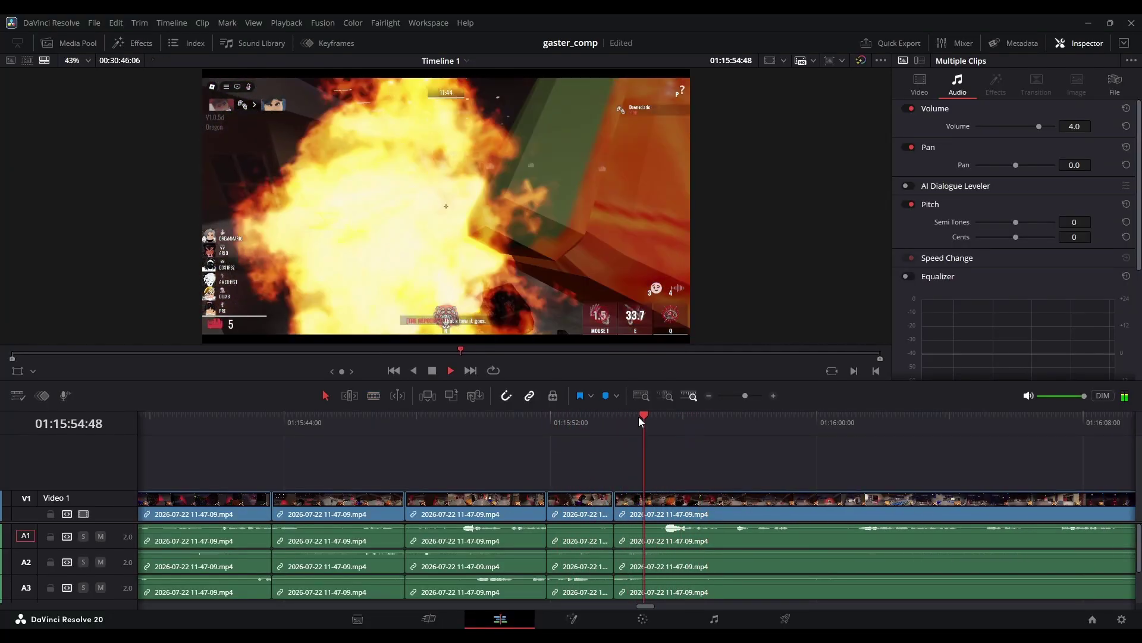
Play on and split the gameplay at 01:16:00:24.
key("b")
key("space")
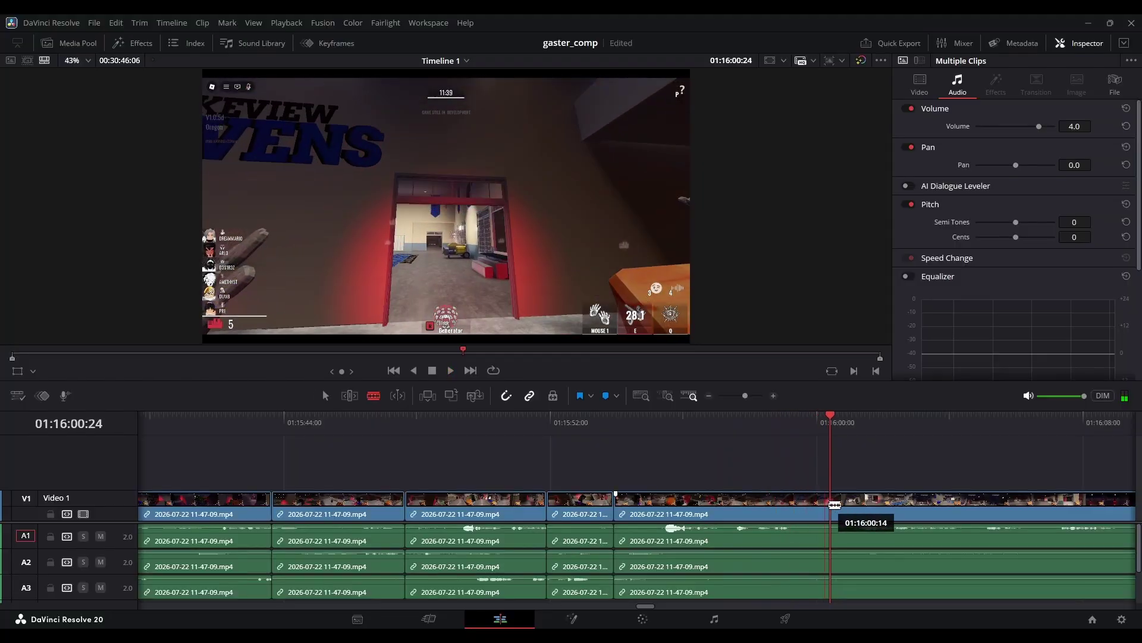
key("ctrl+minus")
Try to remove the gameplay from the 01:16:00:24 cut to 01:16:22:51.
left_click(659, 419)
left_click(769, 423)
left_click(713, 423)
left_click(725, 500)
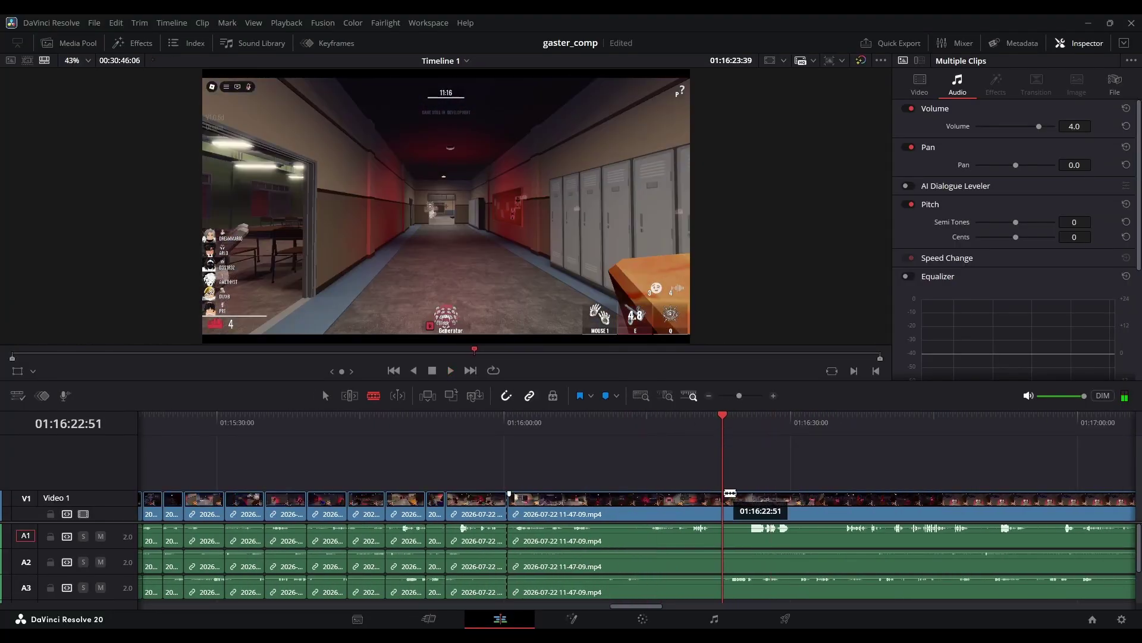
key("a")
left_click(693, 506)
key("Delete")
key("space")
key("ctrl+z")
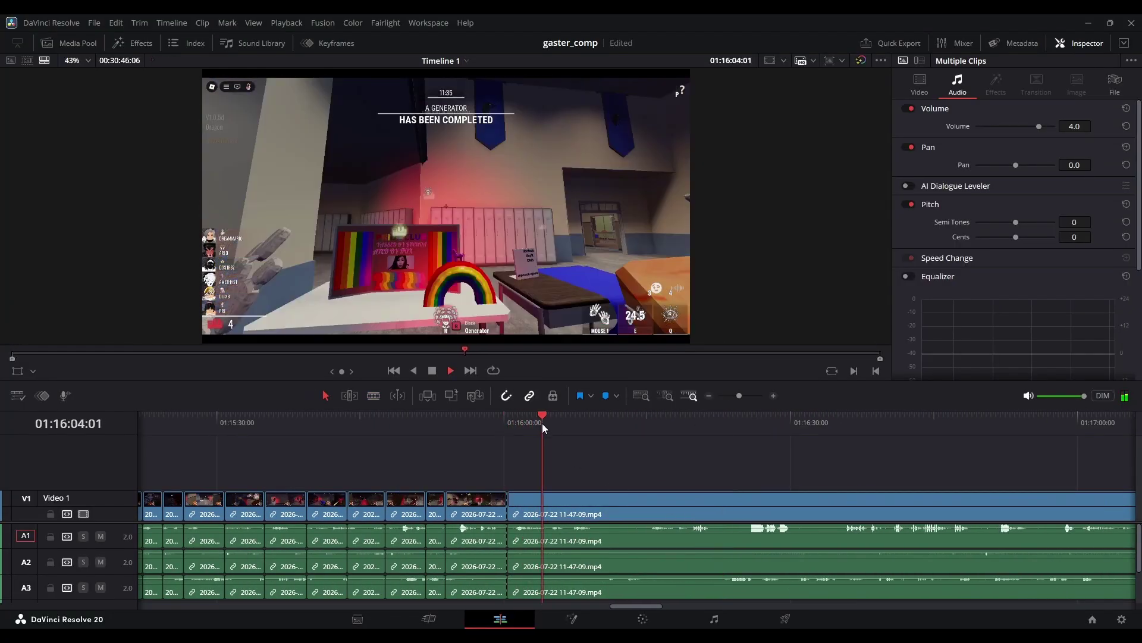
Split 03. Strike - Here Comes Trouble.mp3 on A5 at about 01:16:08:45 and move its remainder to start near 01:16:31.
scroll(656, 572, "down", 3)
key("b")
left_click(588, 592)
key("a")
left_click_drag(625, 591, 839, 592)
left_click(751, 574)
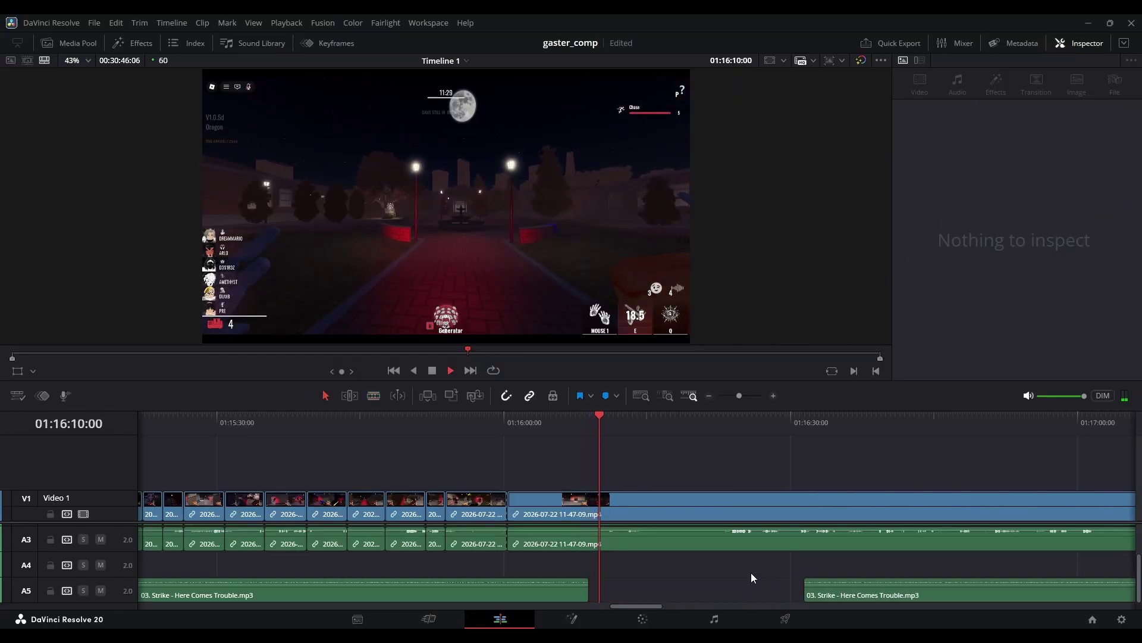
Split the gameplay at 01:16:17:52, ripple-delete about five seconds following the cut, and play on.
scroll(748, 575, "up", 3)
left_click(697, 548)
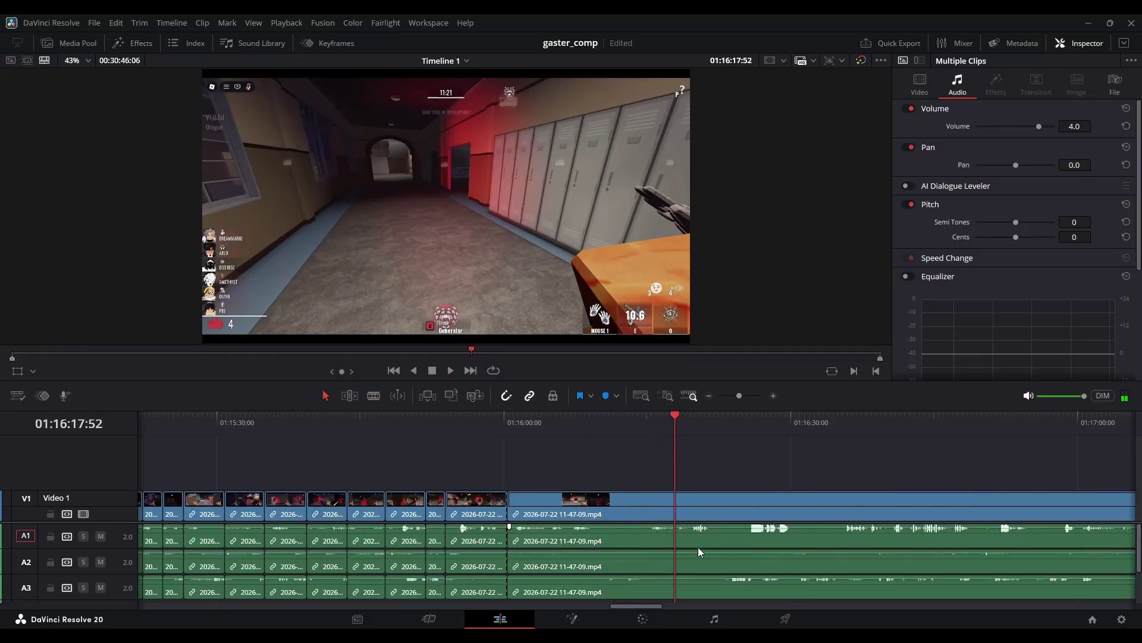
key("ctrl+b")
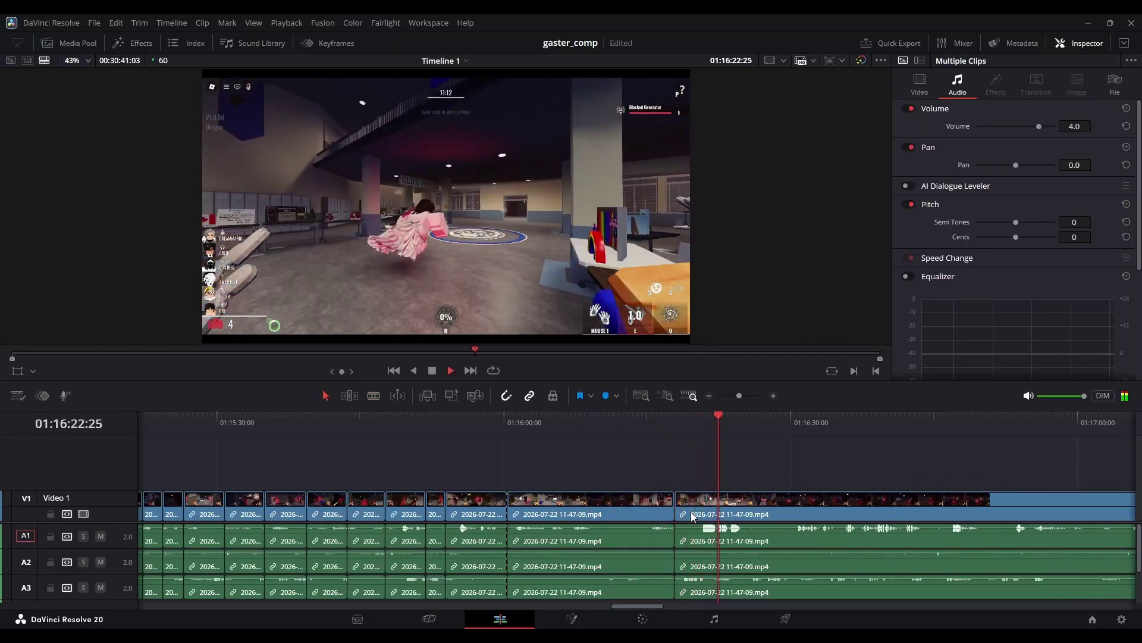
left_click_drag(738, 395, 739, 394)
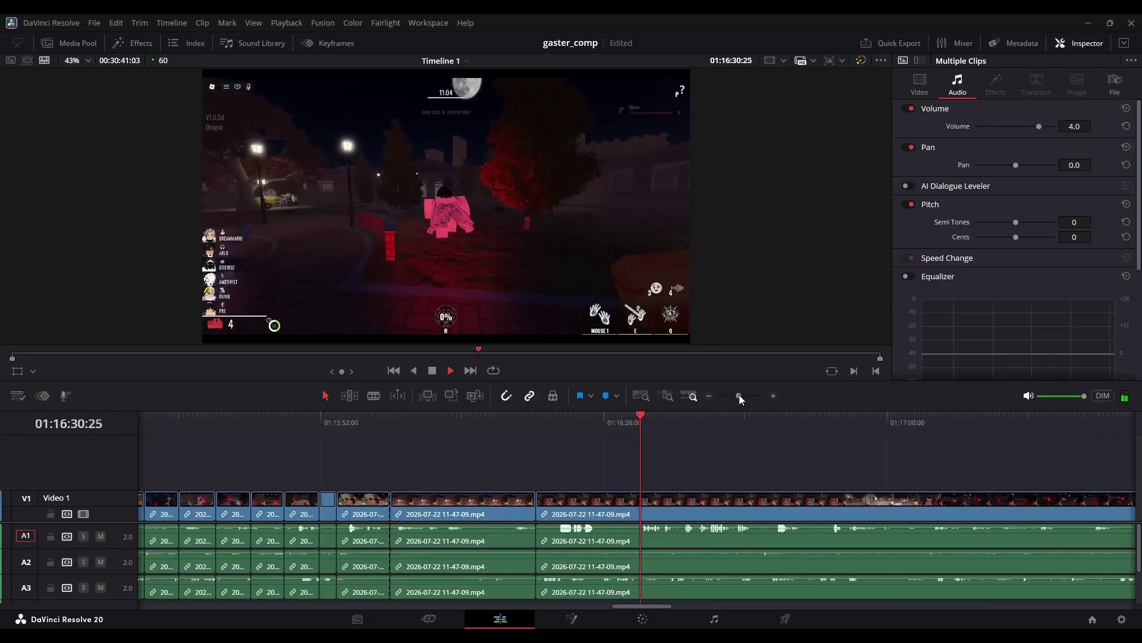
key("b")
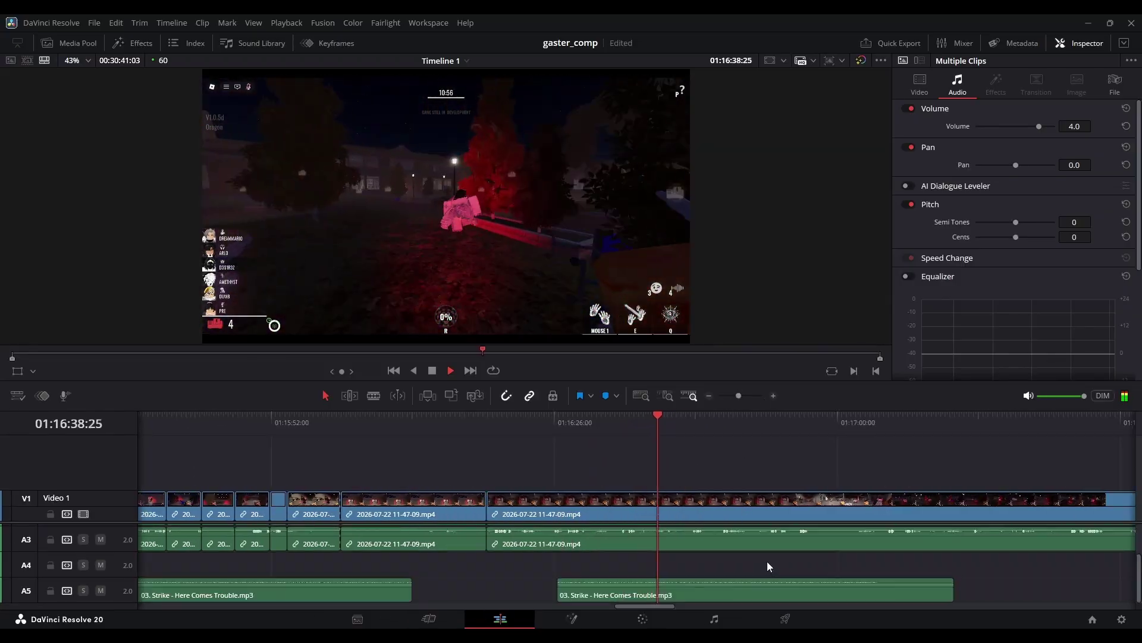
Split the gameplay at about 01:16:39 and 01:16:44, ripple-delete the section between the cuts, and play on.
left_click(665, 511)
left_click(710, 511)
key("a")
left_click(692, 512)
key("Delete")
key("space")
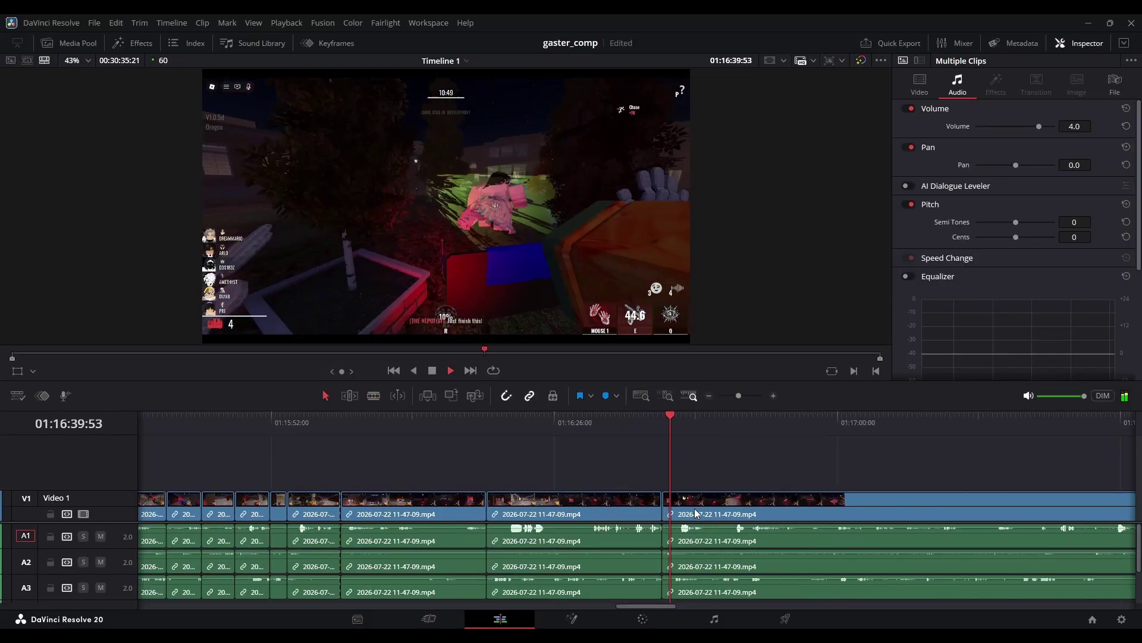
Split the gameplay at about 01:16:43 and at 01:16:57:48, ripple-delete the section between, and play on.
key("space")
key("b")
left_click(695, 509)
key("space")
left_click_drag(738, 395, 742, 395)
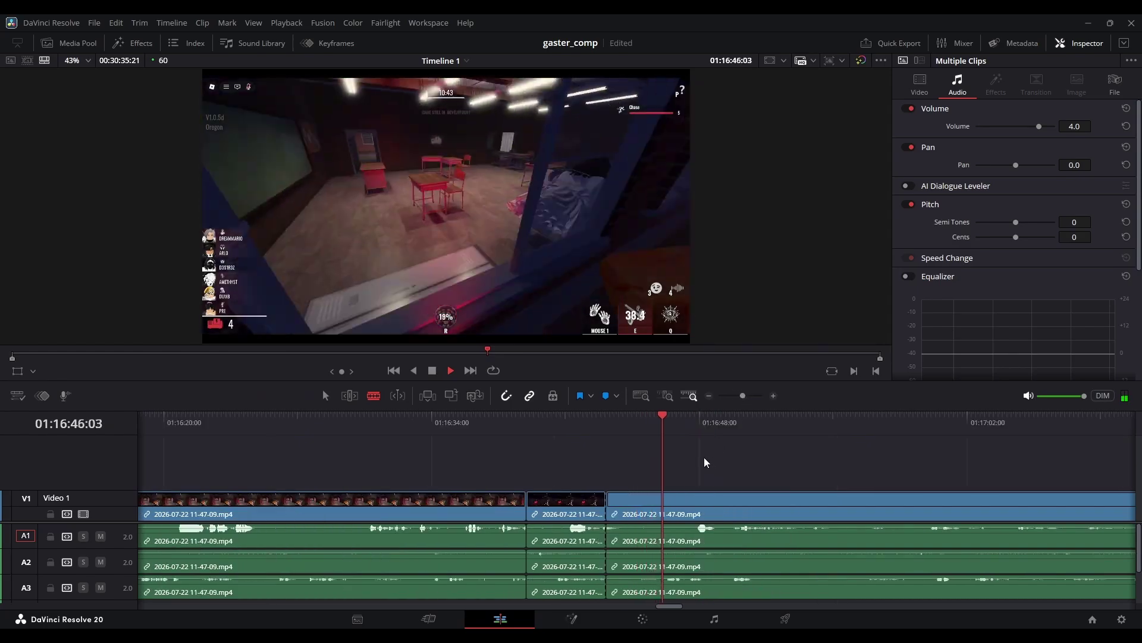
left_click(888, 506)
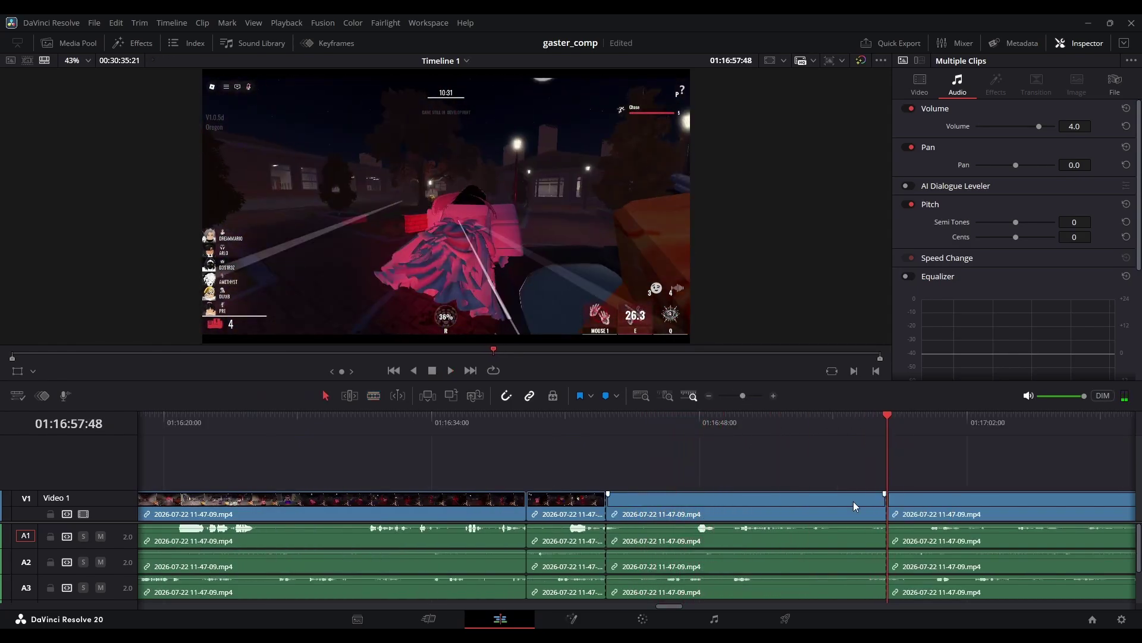
key("a")
left_click(847, 503)
key("Delete")
key("space")
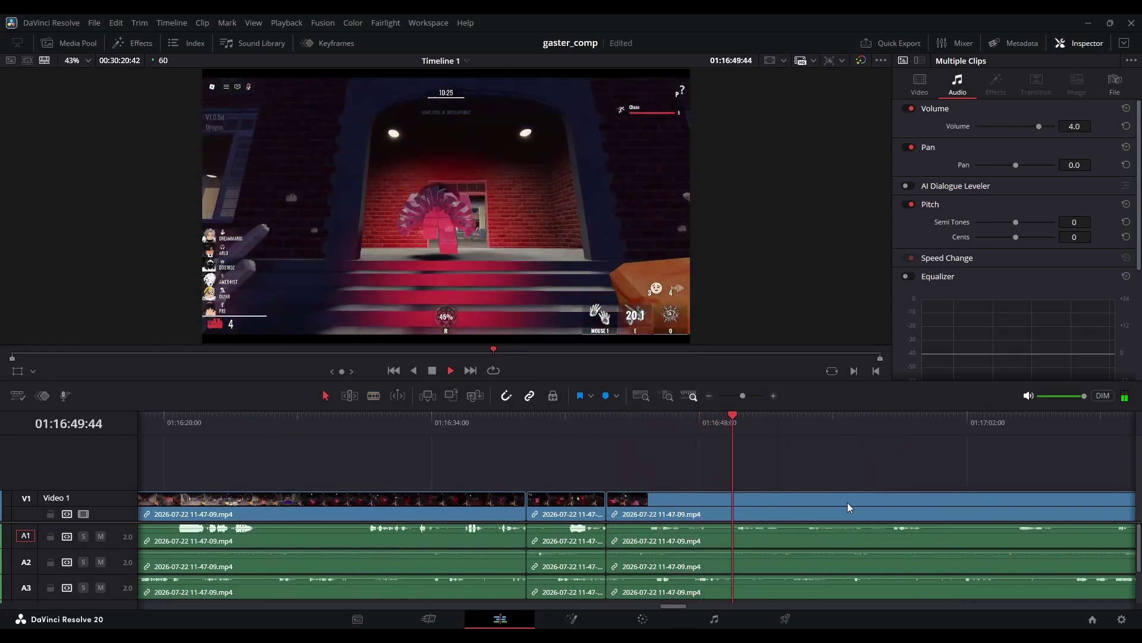
Split the gameplay at 01:16:55:49 and ripple-delete the section up to 01:17:09:49, then cut about three more seconds near 01:17:00.
key("space")
key("b")
left_click(850, 508)
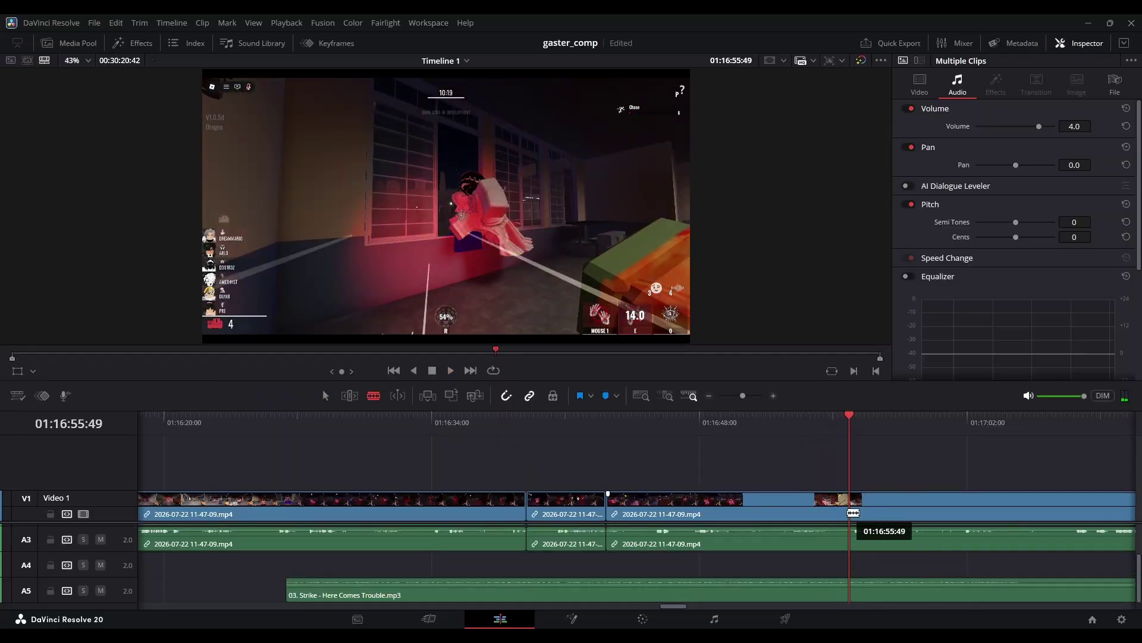
key("space")
scroll(691, 447, "down", 4)
key("space")
key("ctrl+b")
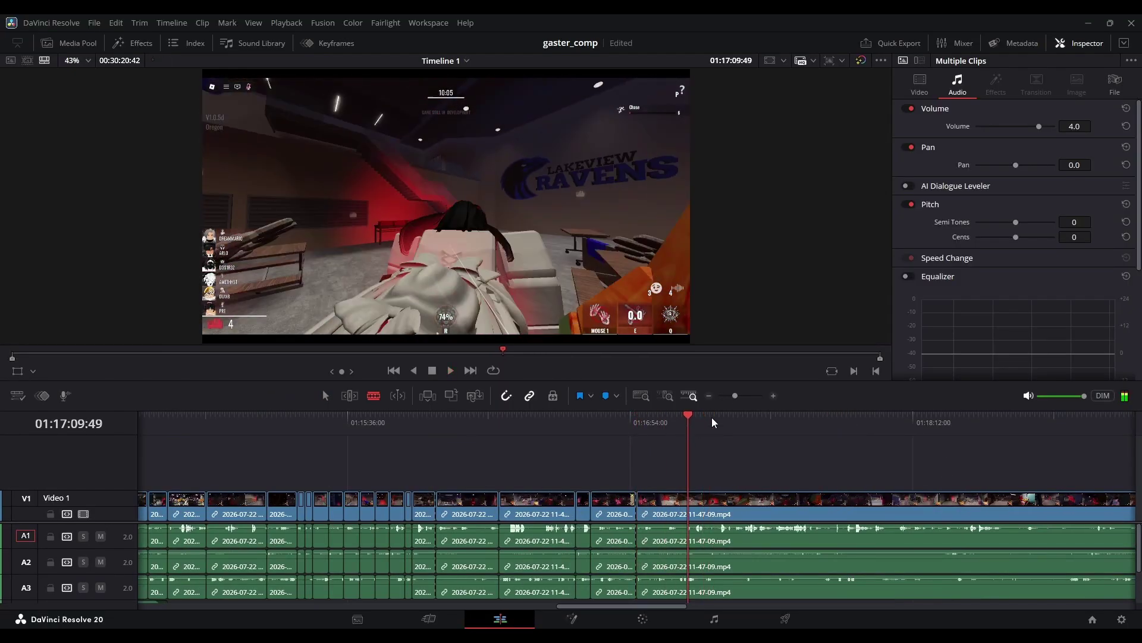
key("a")
scroll(655, 452, "up", 4)
left_click(611, 508)
key("Delete")
key("space")
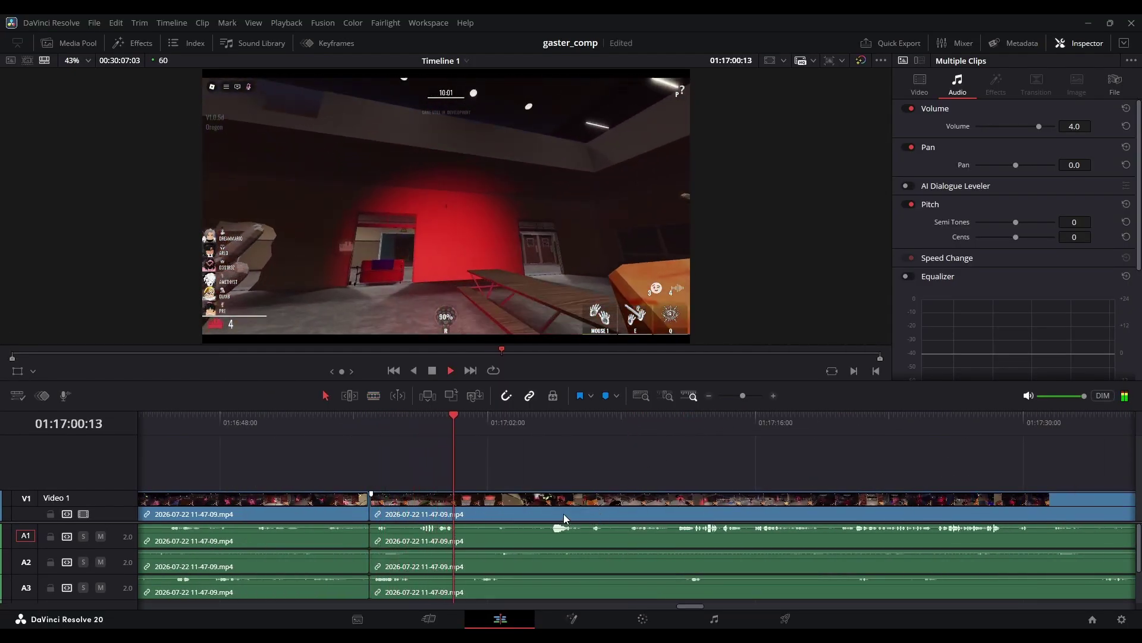
key("ctrl+b")
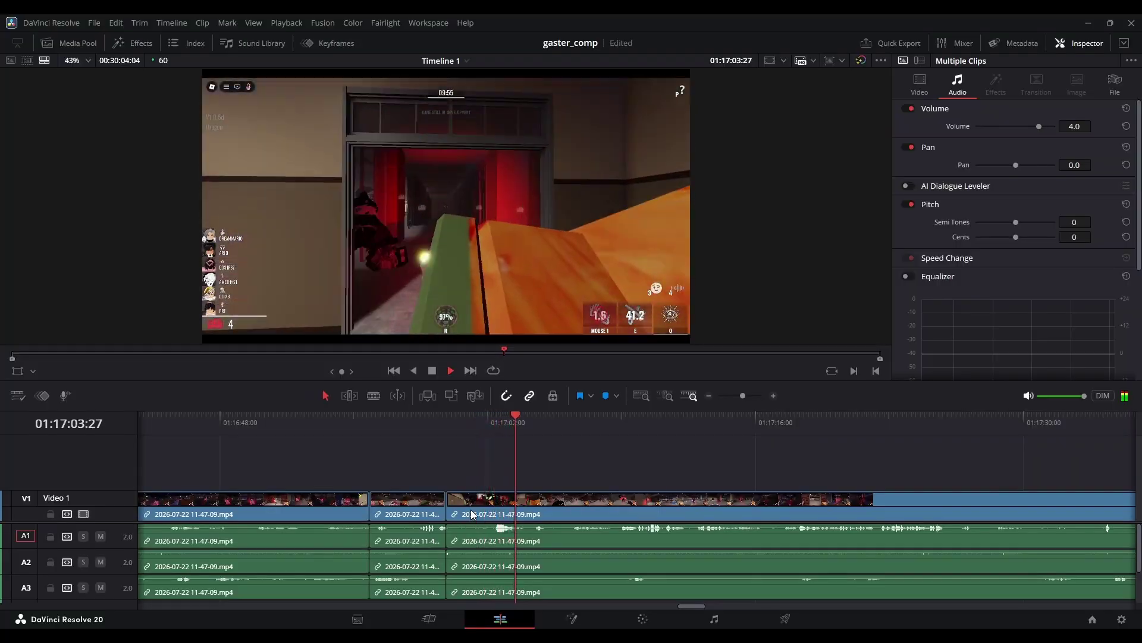
Move 10. Bi-O - Zombie Hopper.mp3 to A4 at about 01:17:04, overlapping the Strike track, and set its volume to -22.0.
scroll(637, 589, "down", 2)
left_click_drag(717, 592, 567, 565)
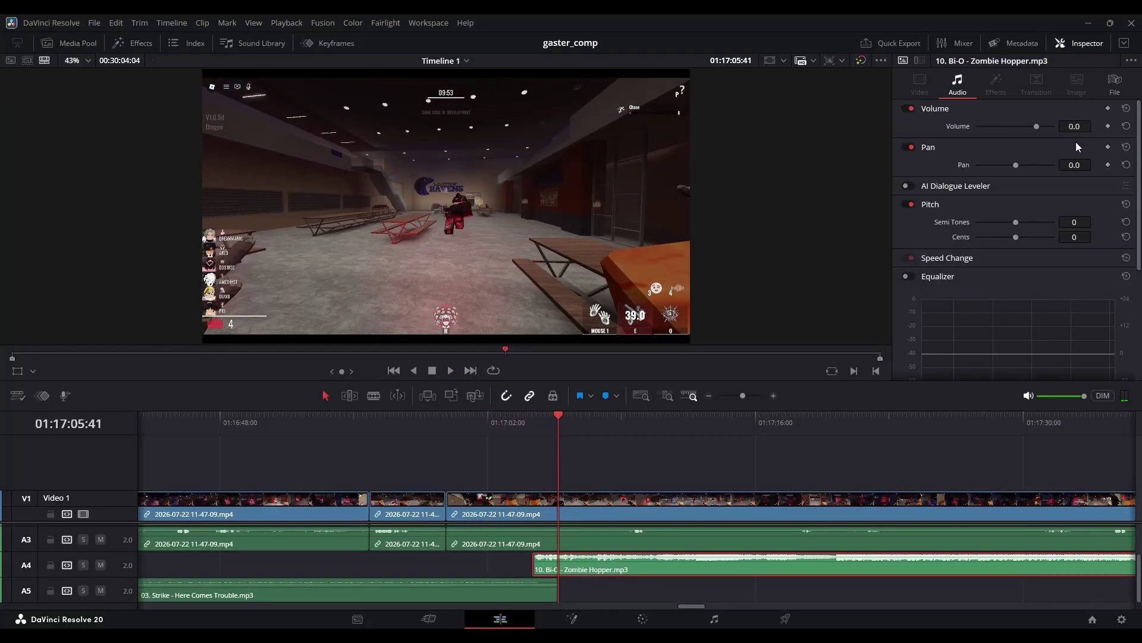
left_click_drag(1077, 127, 1062, 127)
key("space")
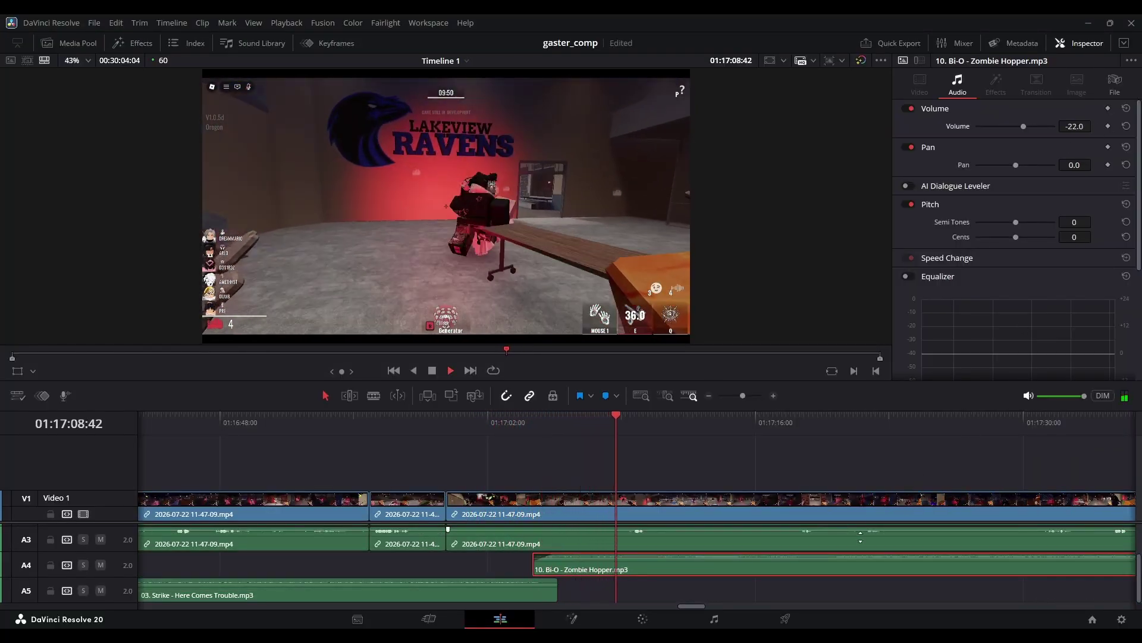
Fine-tune the volume of 10. Bi-O - Zombie Hopper.mp3 and replay the music transition from about 01:17:05.
left_click(765, 452)
scroll(765, 453, "up", 2)
left_click(739, 565)
scroll(741, 569, "down", 2)
left_click(741, 567)
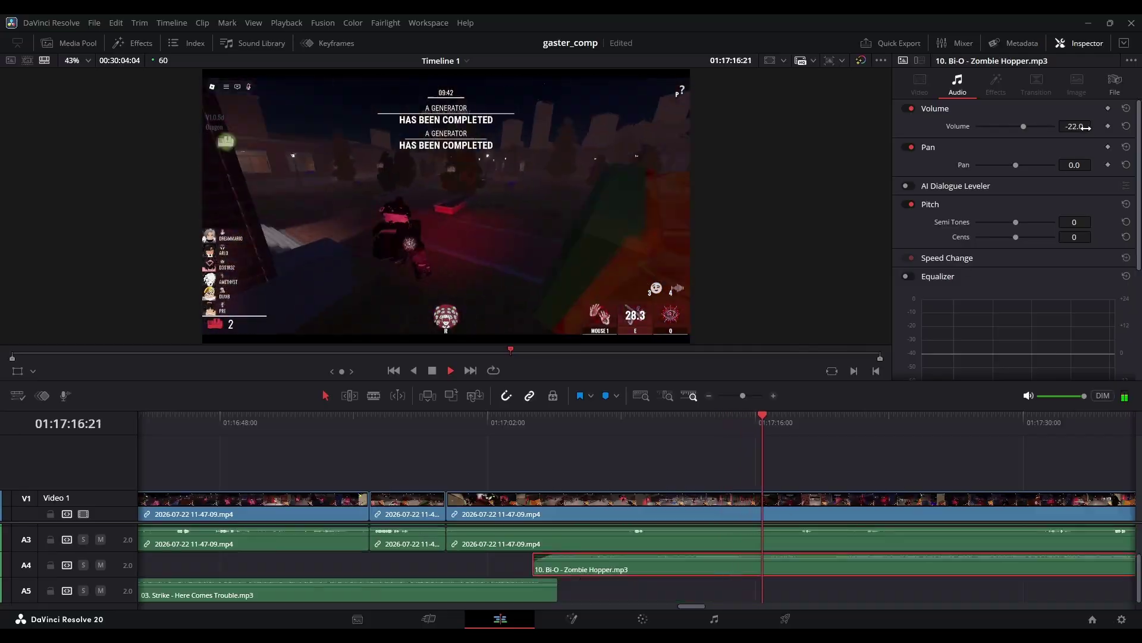
left_click_drag(1076, 128, 1074, 128)
key("space")
left_click(557, 425)
key("space")
Play on and split the gameplay at about 01:17:13.
left_click(698, 583)
scroll(699, 582, "up", 2)
left_click(699, 580)
left_click(650, 431)
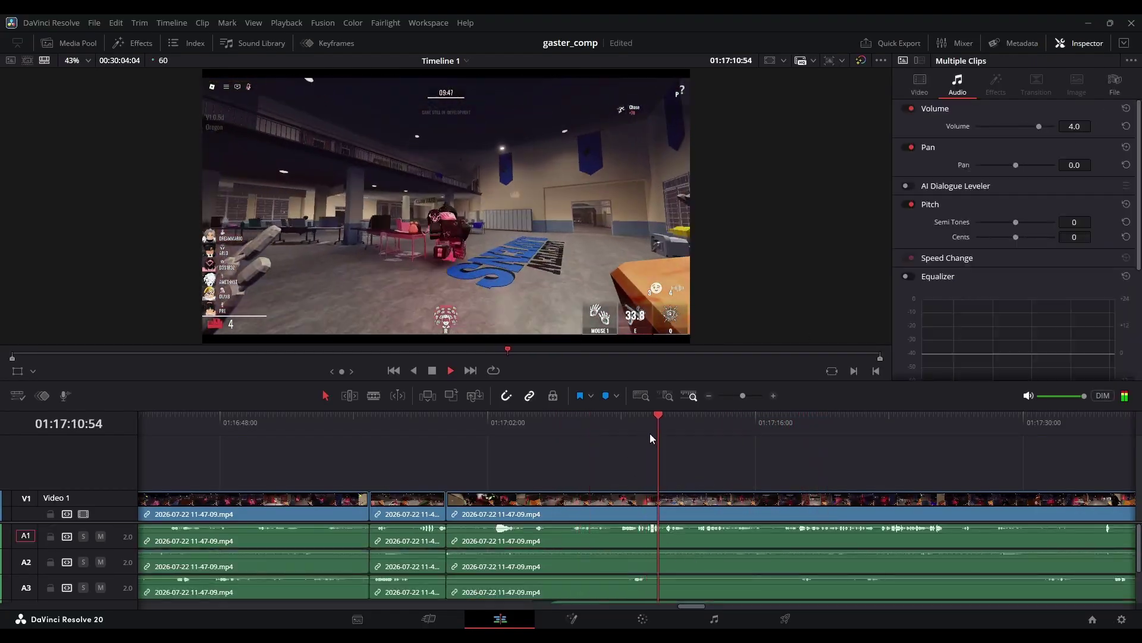
key("b")
left_click(696, 509)
Try to remove the gameplay from the 01:17:13 cut to about 01:17:23.
left_click(894, 421)
key("space")
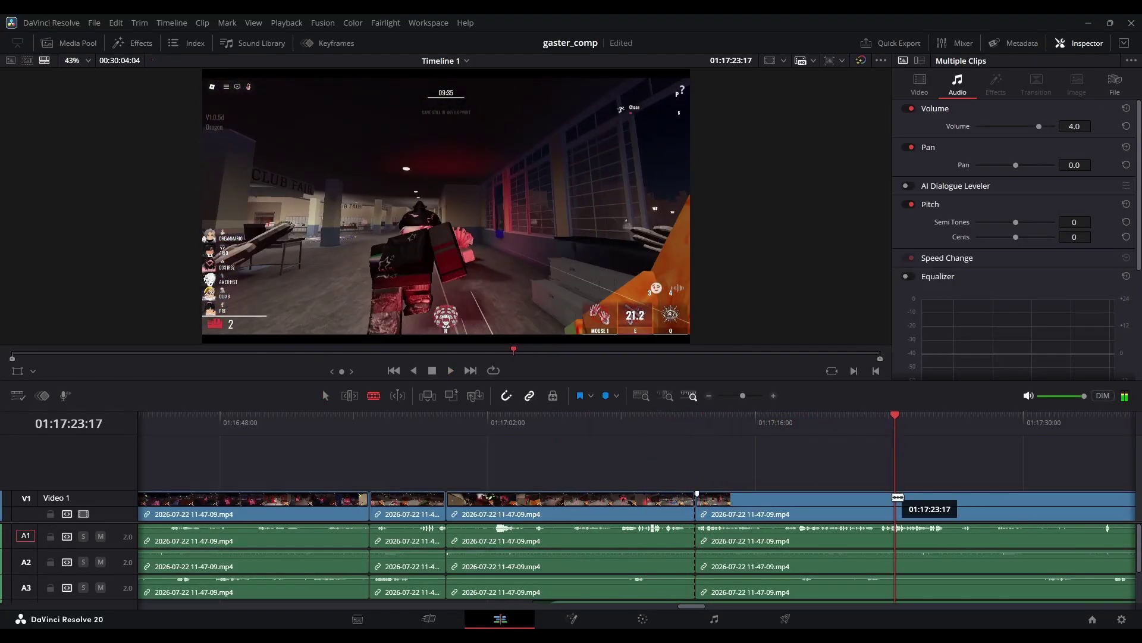
left_click(884, 505)
key("a")
left_click(848, 509)
key("Delete")
key("space")
Ripple-delete the gameplay from the 01:17:13 cut to about 01:17:18 and play on.
left_click(809, 425)
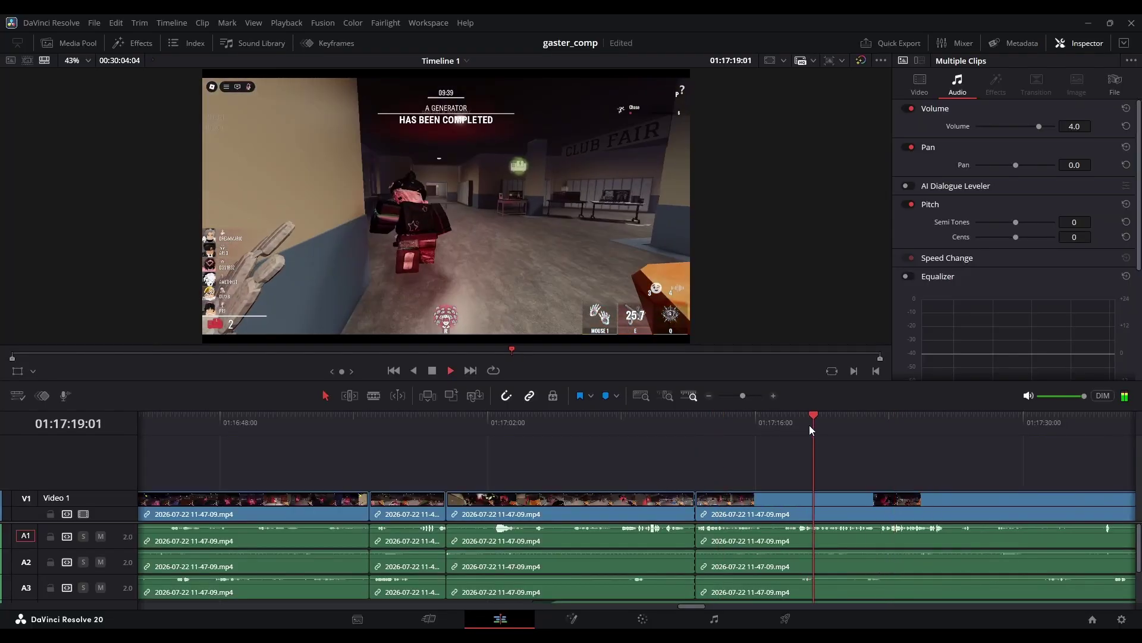
key("space")
left_click(800, 427)
key("b")
key("a")
key("Up")
key("space")
scroll(769, 565, "down", 2)
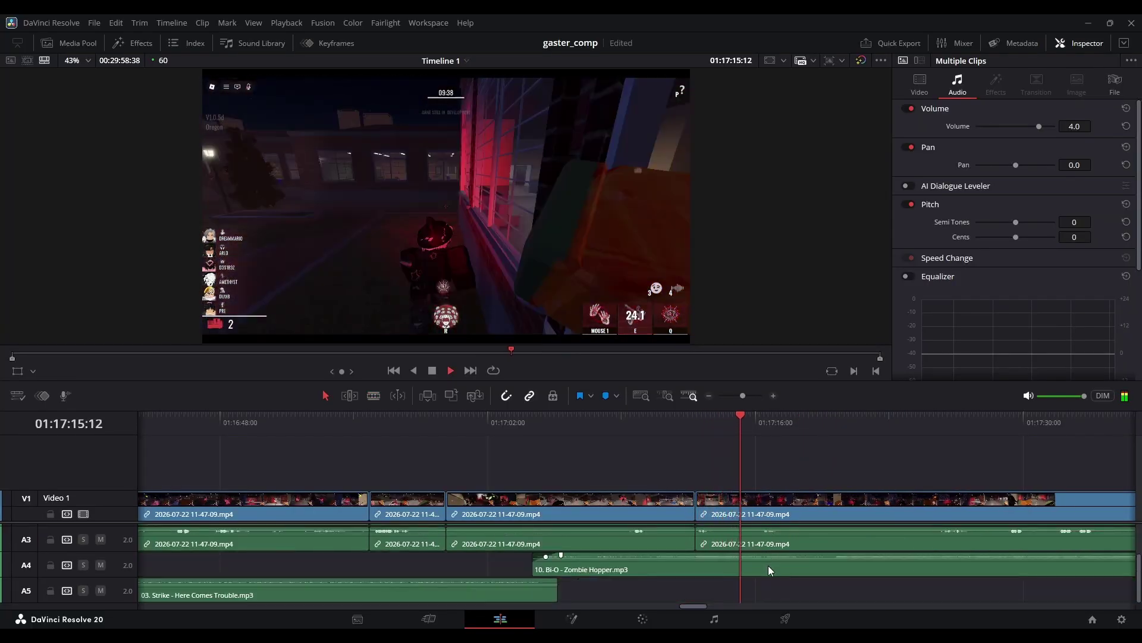
scroll(801, 576, "up", 2)
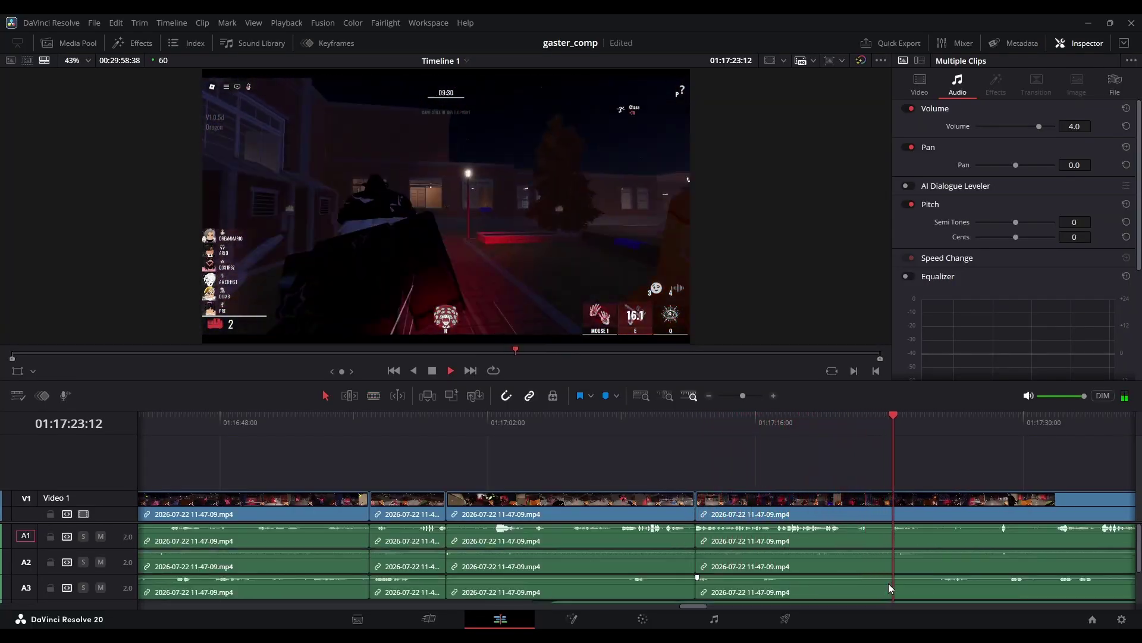
Split the gameplay at about 01:17:28 and 01:17:58 and ripple-delete the section between the cuts.
left_click_drag(743, 396, 739, 396)
key("space")
key("b")
left_click(642, 500)
left_click(876, 427)
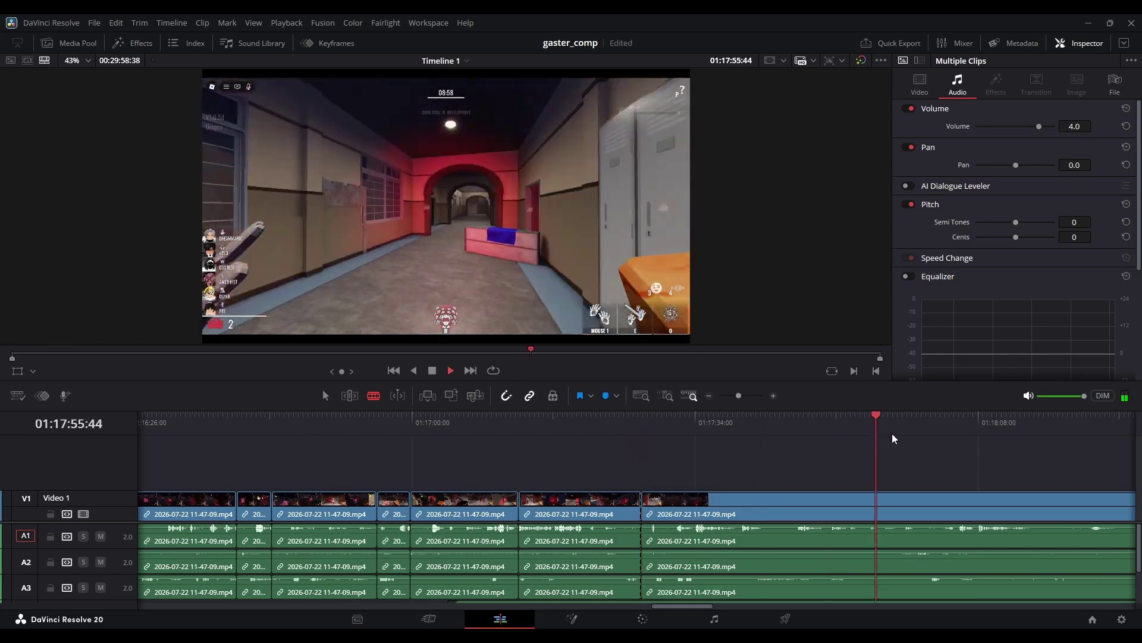
left_click(897, 506)
key("a")
left_click(850, 513)
key("Delete")
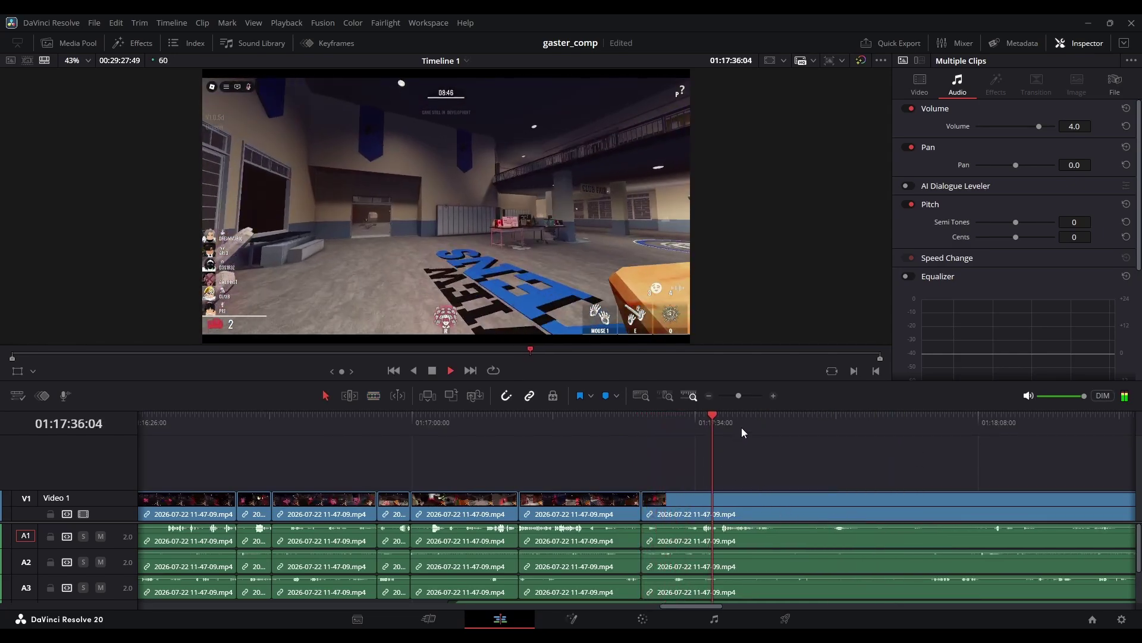
Split the gameplay at about 01:18:02, ripple-delete everything back to the 01:17:28 cut, and play on.
left_click(932, 424)
key("space")
key("b")
left_click(932, 496)
key("a")
left_click(896, 506)
key("Delete")
key("space")
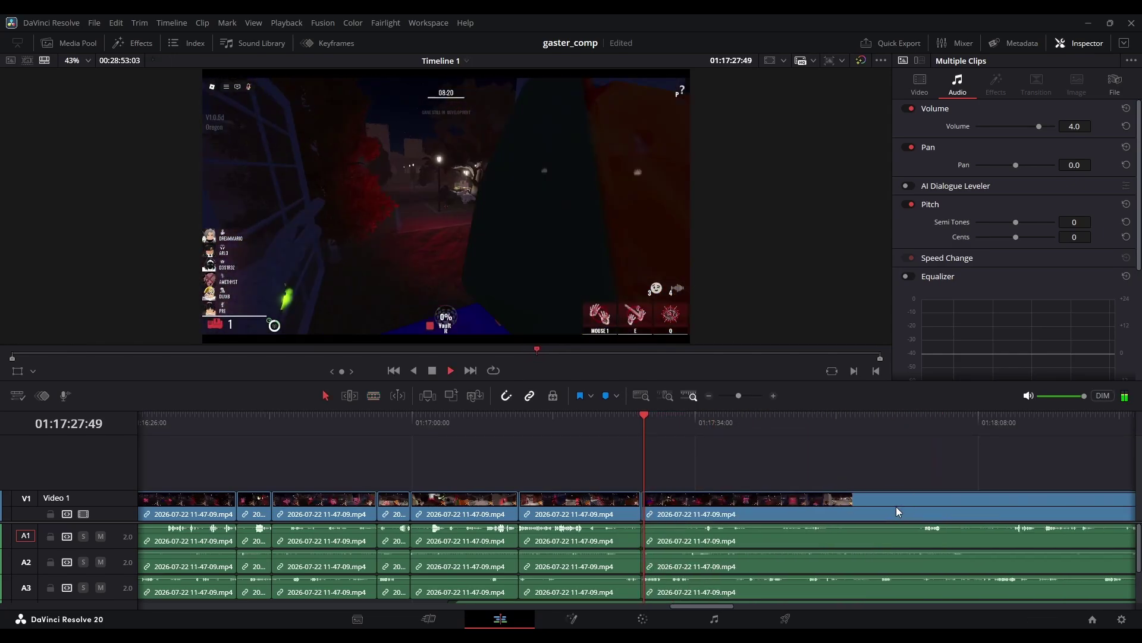
Split the gameplay at about 01:17:42 and 01:18:03, ripple-delete the 21 seconds between, and play on.
left_click_drag(739, 396, 739, 397)
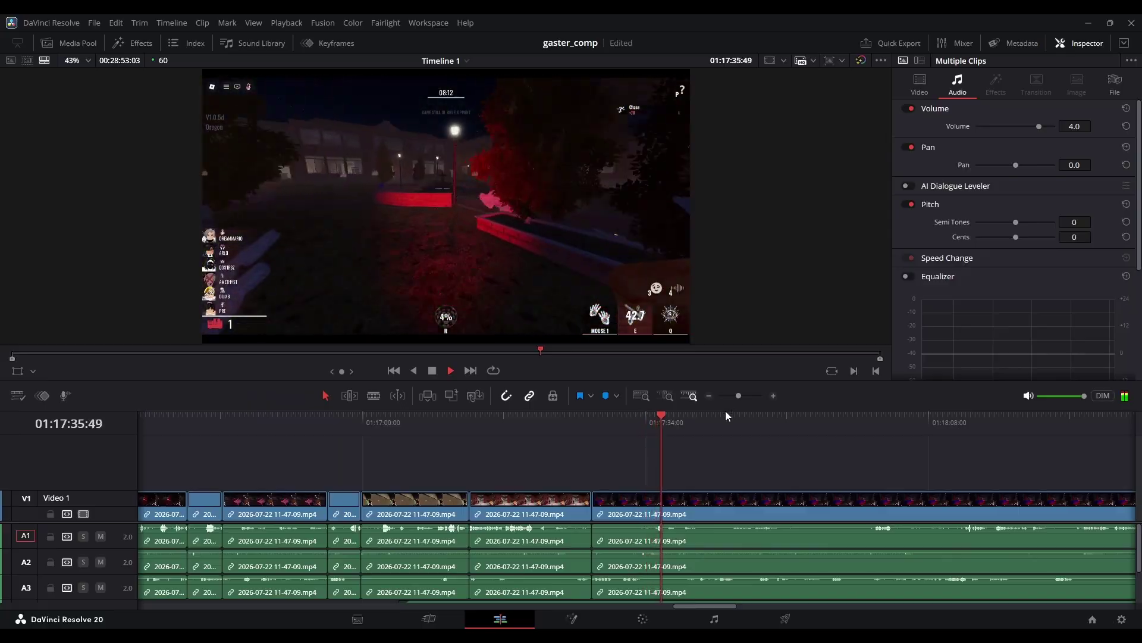
key("b")
left_click(716, 504)
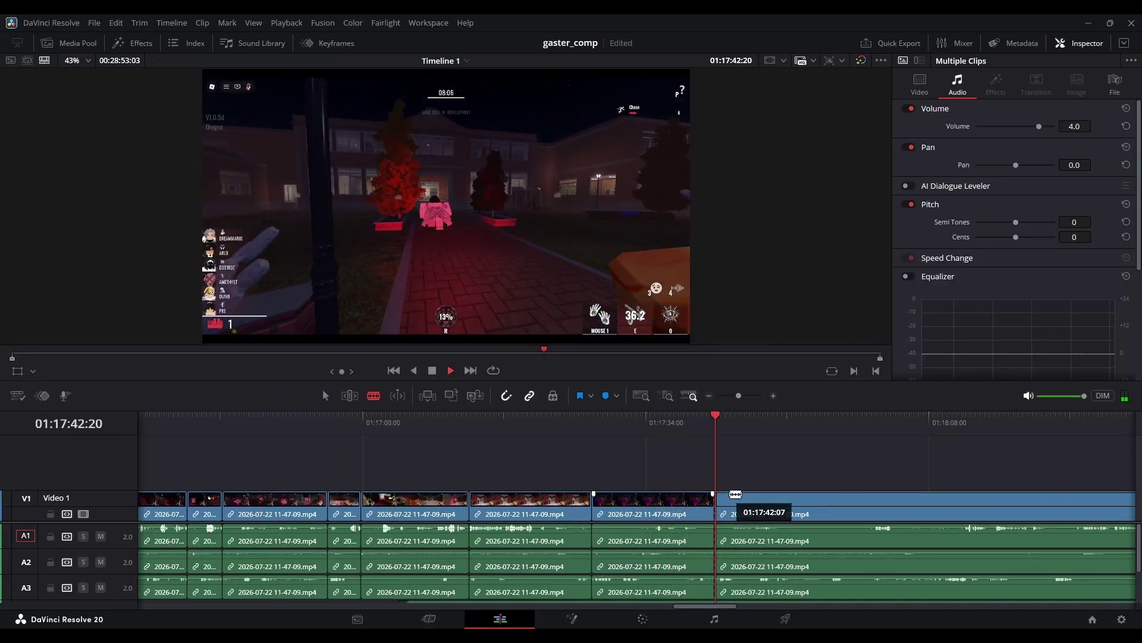
left_click_drag(892, 423, 891, 423)
key("space")
left_click(891, 498)
key("a")
left_click(834, 498)
key("Delete")
key("space")
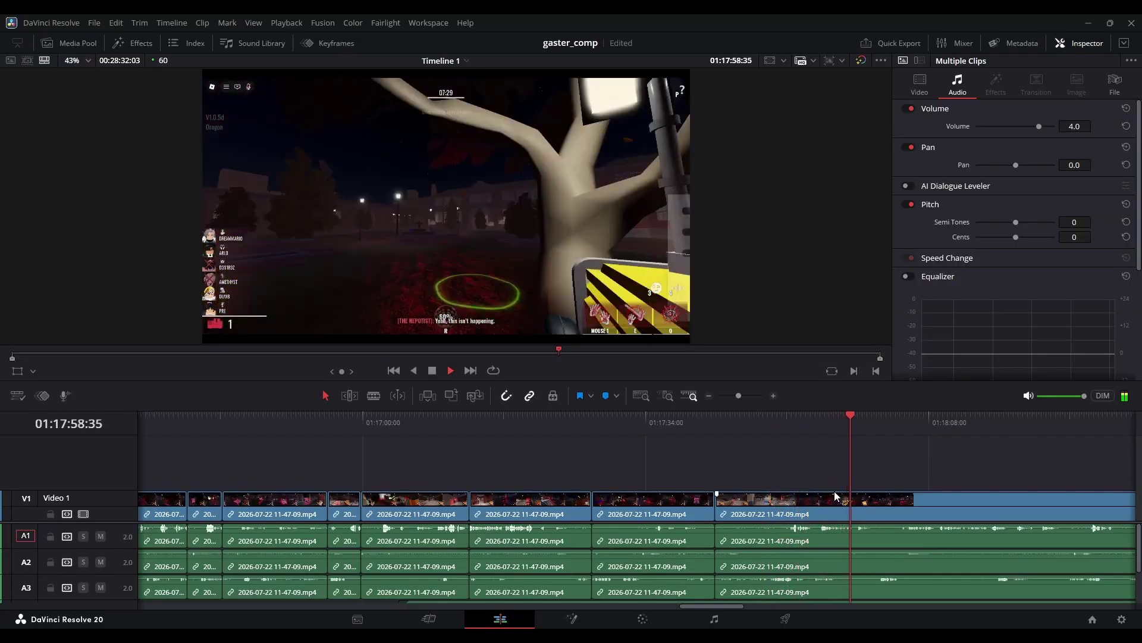
Split the gameplay at about 01:18:04 and 01:18:24, ripple-delete the section between, and play on.
left_click_drag(739, 396, 772, 433)
key("space")
key("b")
left_click(661, 529)
key("space")
left_click(773, 521)
key("a")
left_click(748, 518)
key("Delete")
key("space")
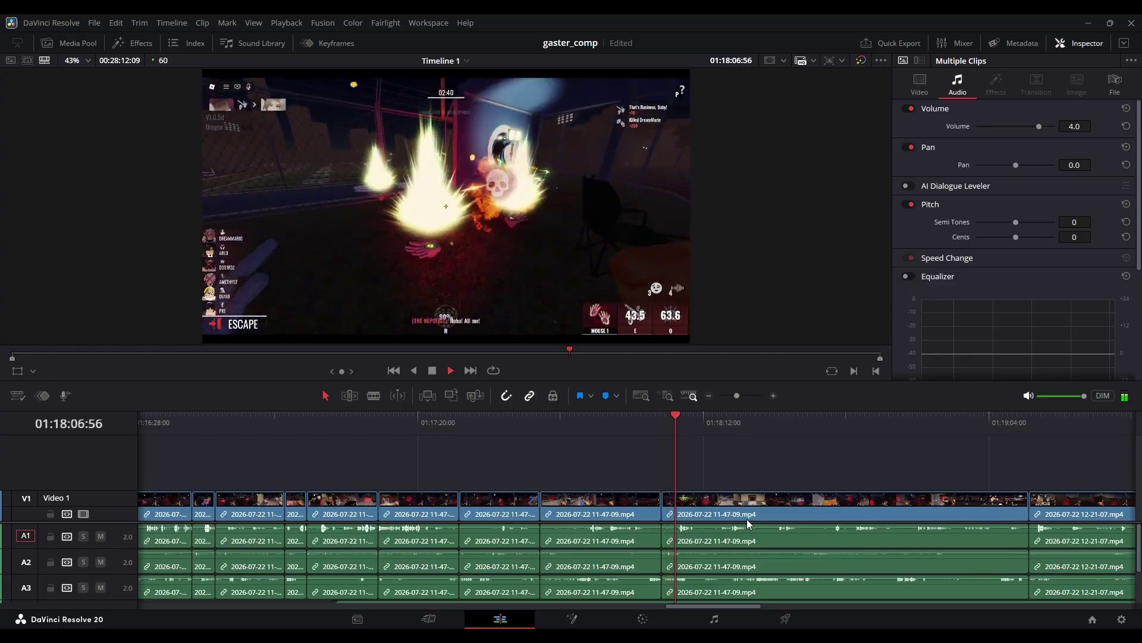
Split the gameplay at 01:18:11:51.
key("space")
key("b")
left_click(703, 505)
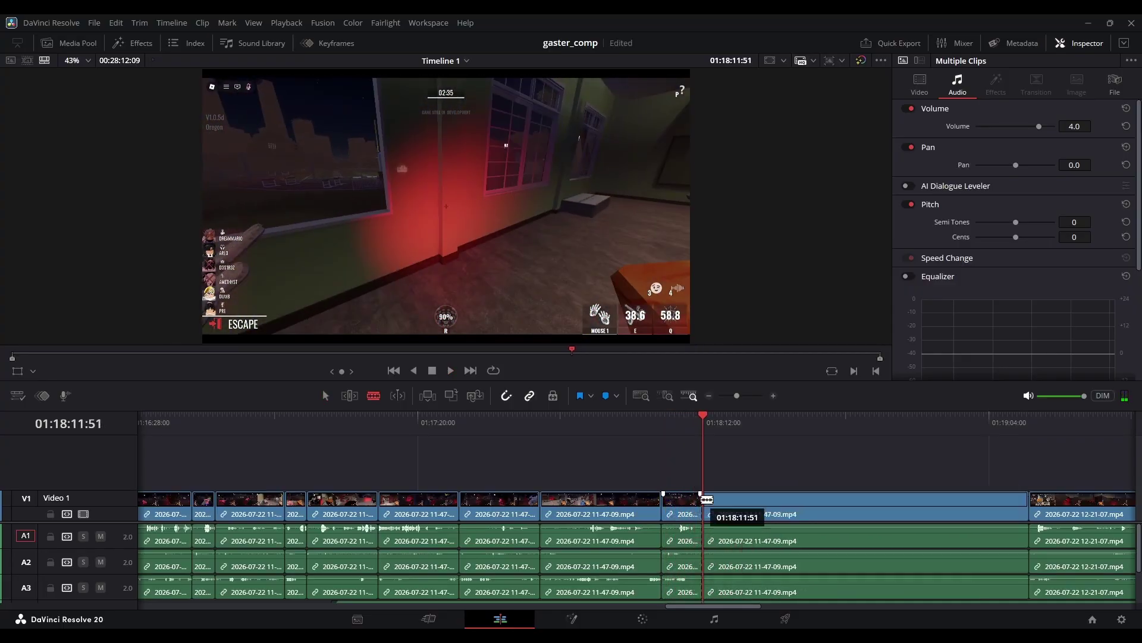
Try to split the gameplay at 01:18:29:32.
key("a")
left_click(738, 423)
left_click_drag(785, 429, 799, 430)
left_click(799, 510)
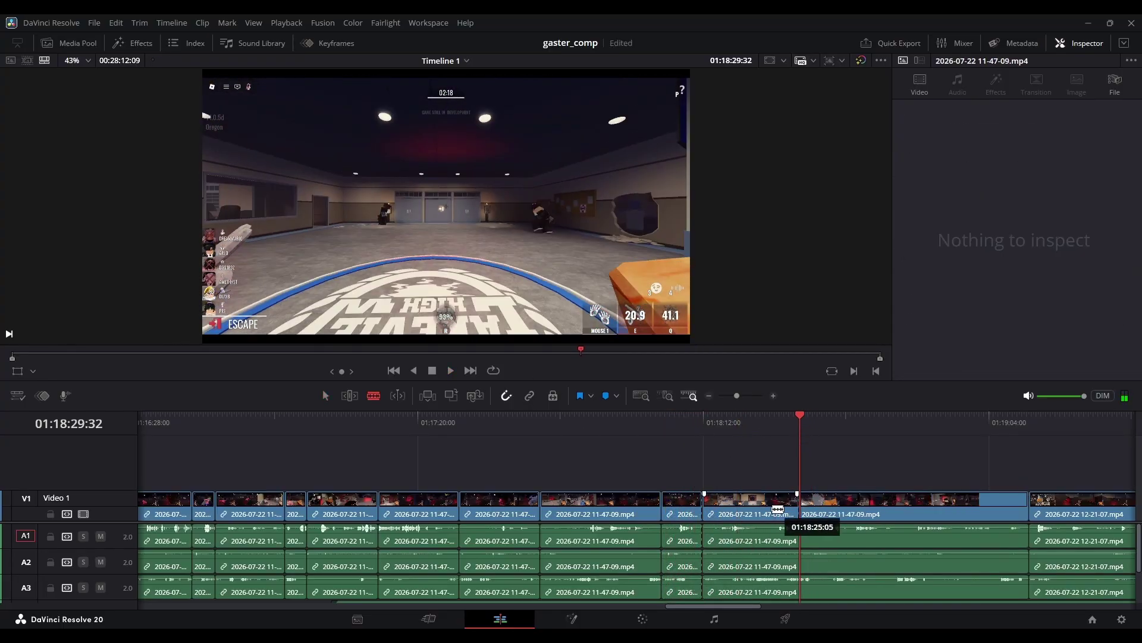
key("ctrl+z")
Split the gameplay at 01:17:49:47 and ripple-delete the rest of that clip up to the next cut.
left_click(563, 428)
key("space")
left_click(582, 513)
key("a")
left_click(612, 513)
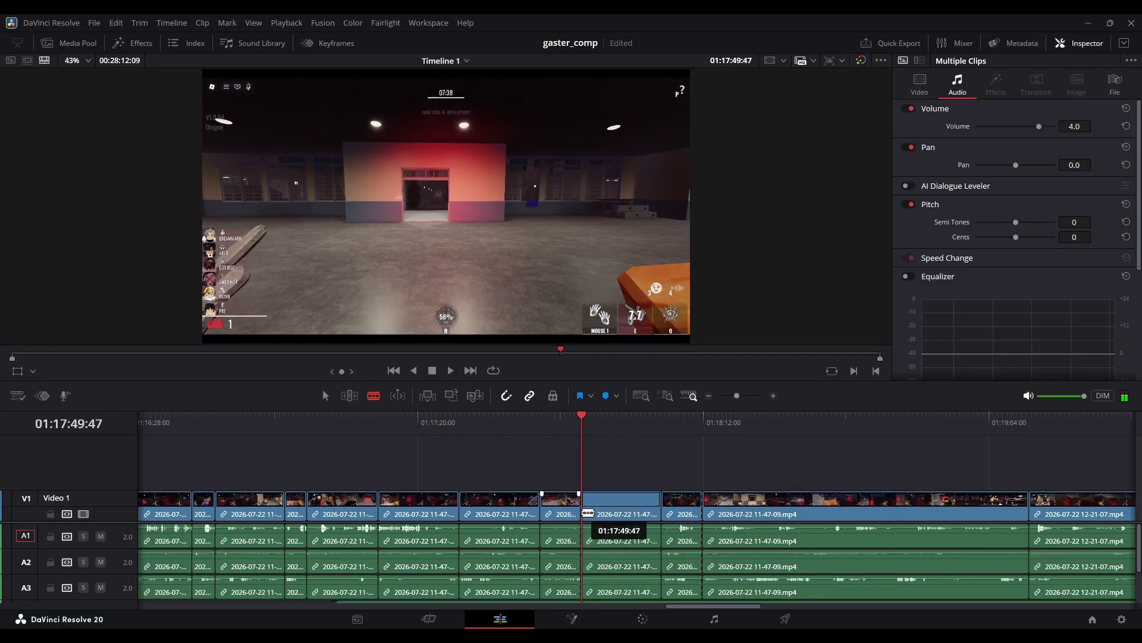
key("Delete")
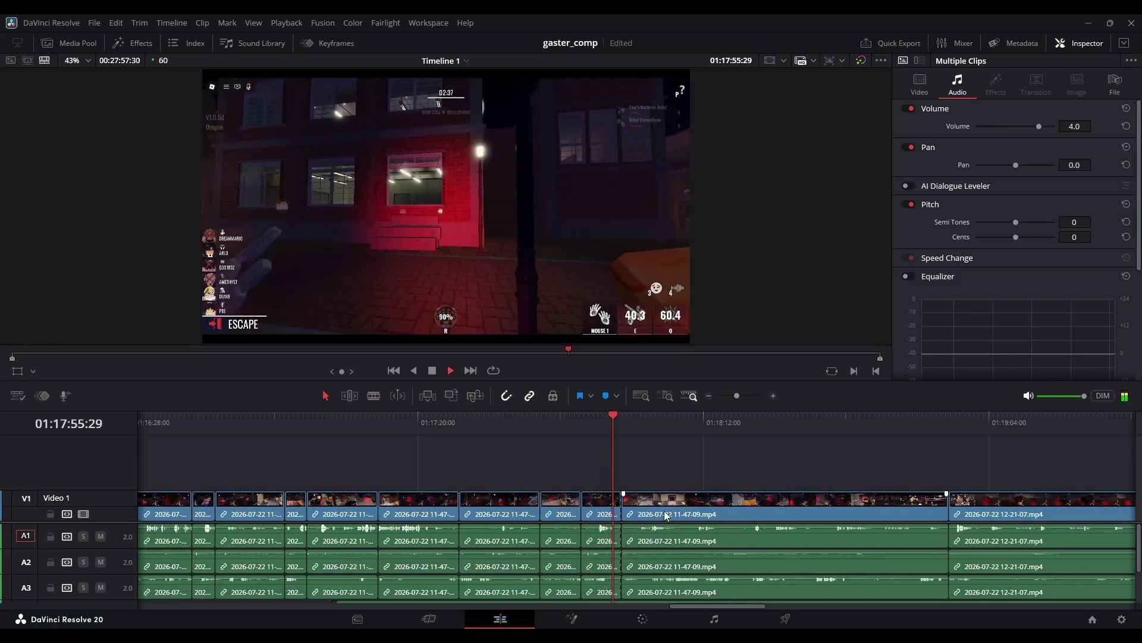
Ripple-trim about 18 seconds off the start of the clip following the 01:17:57 cut and replay the transition.
left_click(693, 429)
key("space")
left_click(723, 434)
key("ctrl+shift+[")
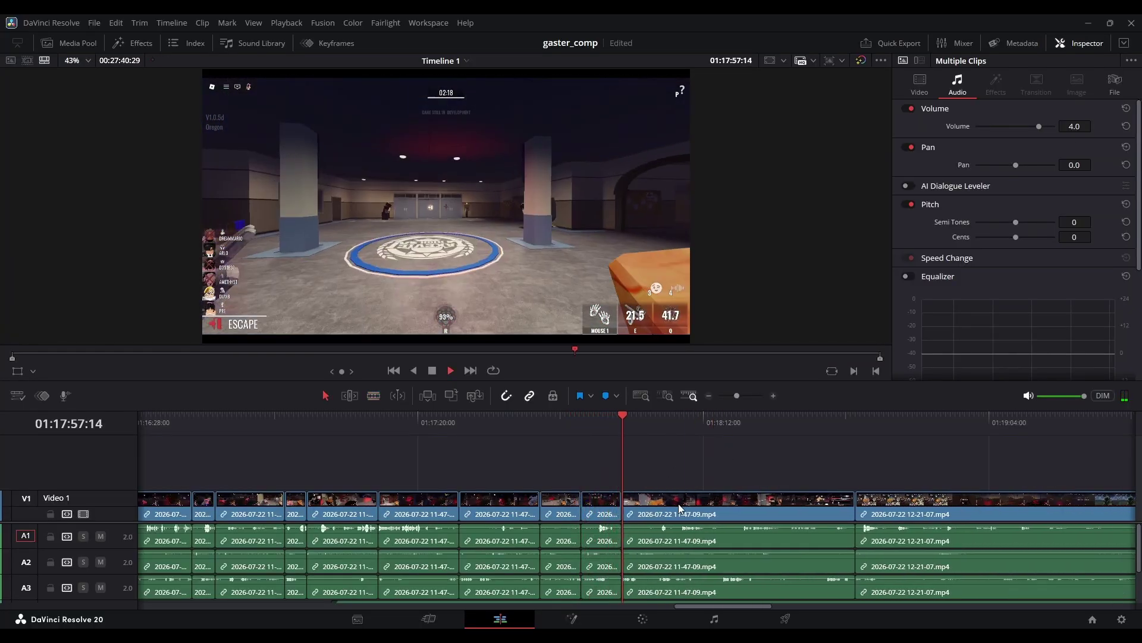
key("space")
left_click(622, 423)
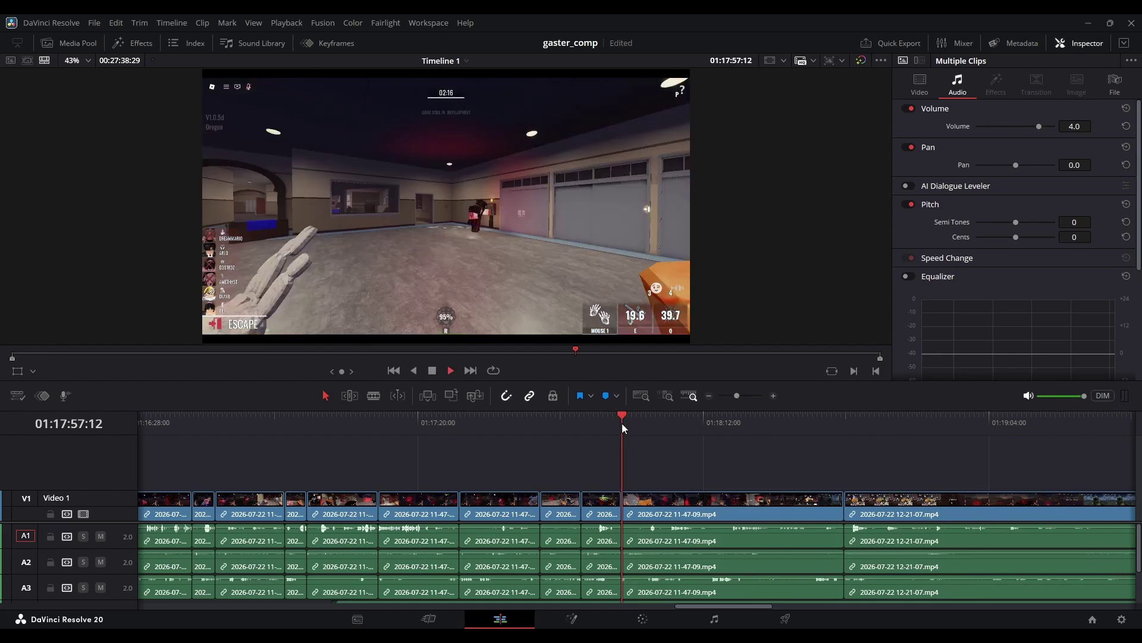
key("space")
left_click(620, 423)
Split the gameplay at about 01:18:01 and 01:18:21 and ripple-delete the section between the cuts.
left_click_drag(737, 396, 737, 396)
scroll(559, 427, "up", 2)
key("b")
left_click(764, 512)
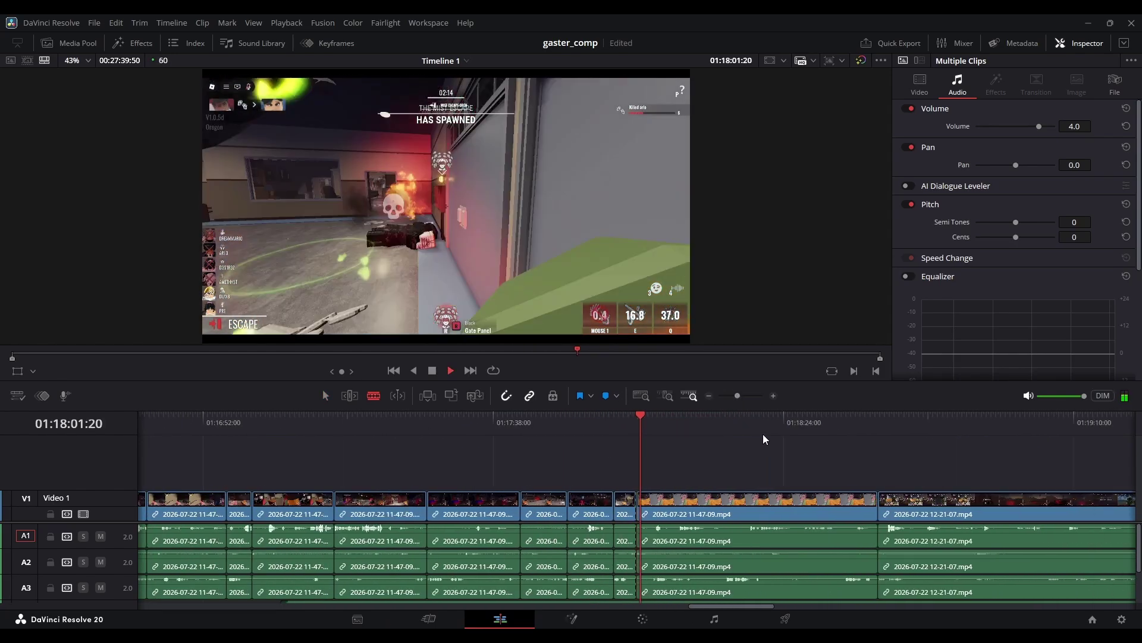
left_click(765, 434)
left_click(764, 509)
key("a")
left_click(732, 507)
key("Delete")
key("b")
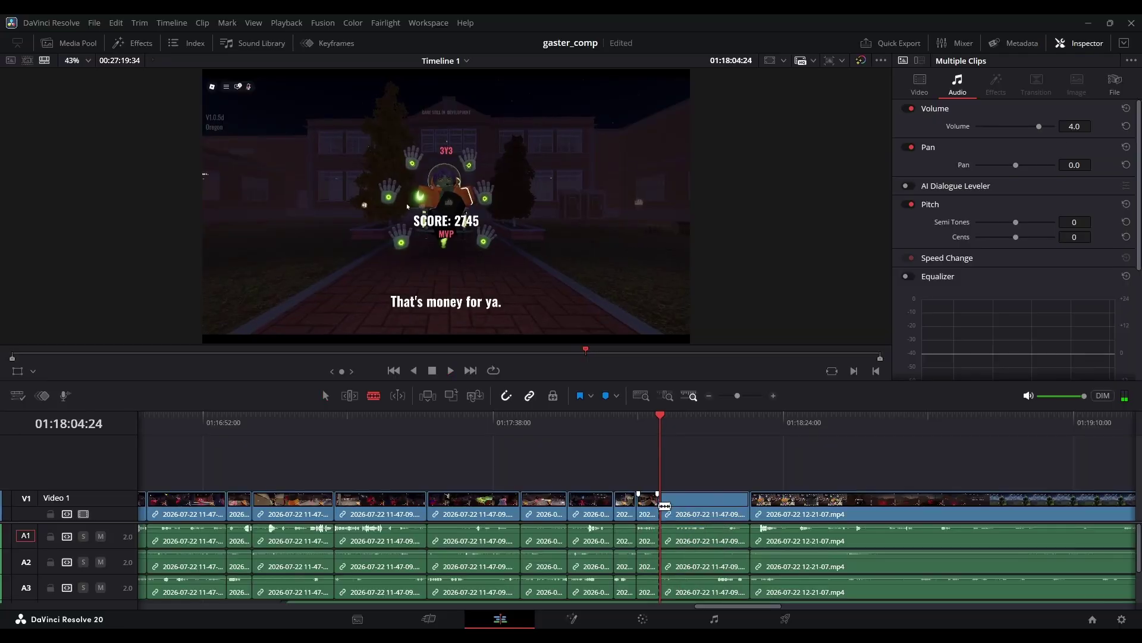
left_click(732, 507)
key("Delete")
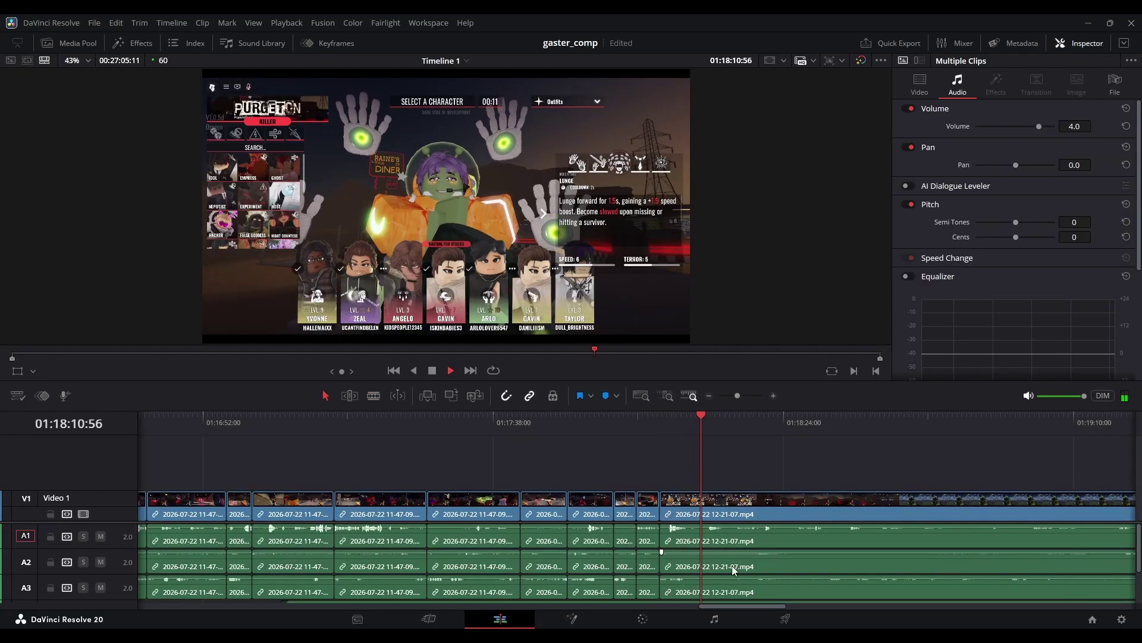
key("b")
left_click(707, 509)
left_click(760, 426)
left_click(761, 510)
key("a")
left_click(733, 510)
key("Delete")
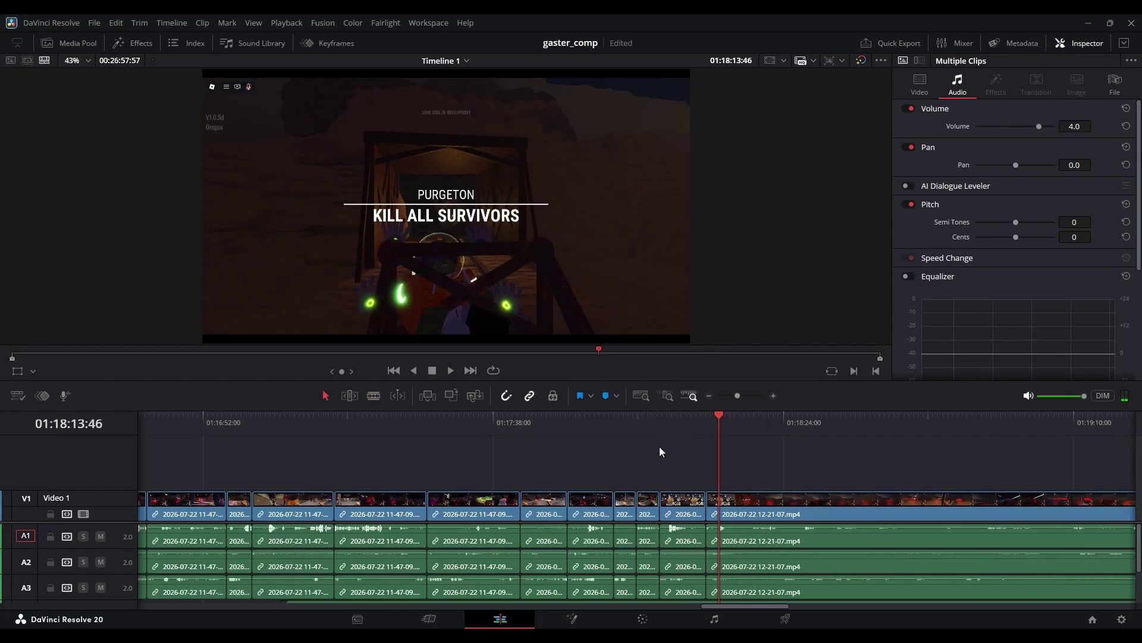
key("space")
left_click_drag(738, 396, 735, 395)
key("space")
key("b")
left_click(689, 511)
left_click_drag(657, 421, 740, 395)
left_click(718, 509)
key("a")
left_click(690, 505)
key("Delete")
Split the gameplay at about 01:18:27 and ripple-delete the dull section following that cut.
key("space")
scroll(749, 555, "down", 3)
scroll(741, 544, "up", 3)
key("space")
key("b")
left_click(652, 510)
key("a")
left_click(698, 518)
key("Delete")
Split the gameplay at 01:18:34:02 and about 01:18:40, and ripple-delete the section between the cuts.
key("space")
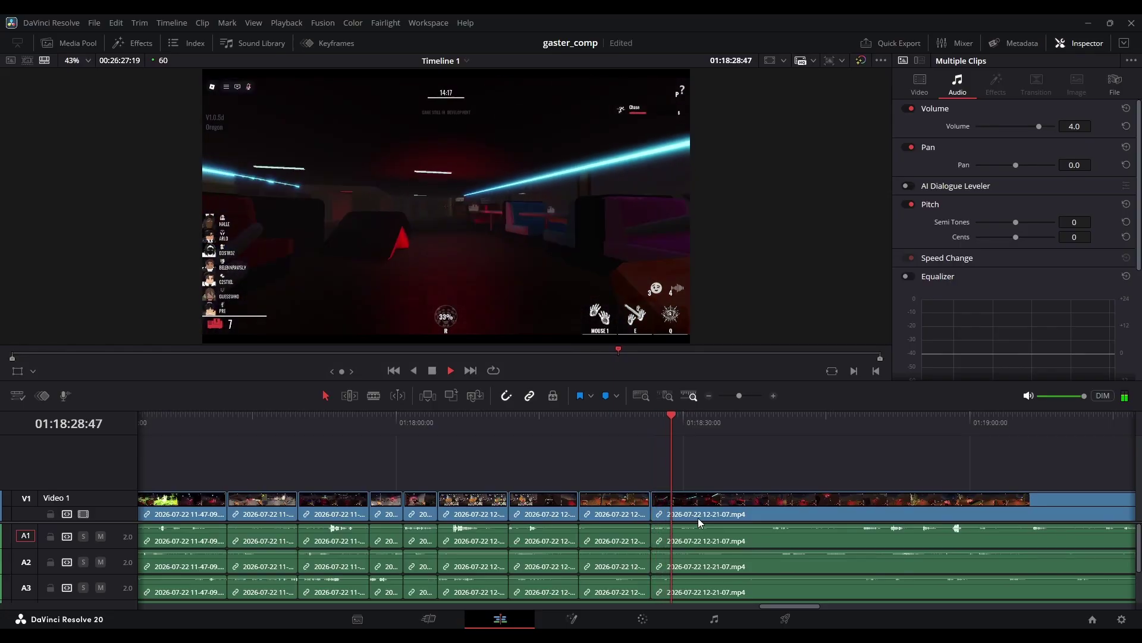
key("space")
key("b")
left_click(722, 513)
left_click(780, 514)
key("a")
left_click(754, 514)
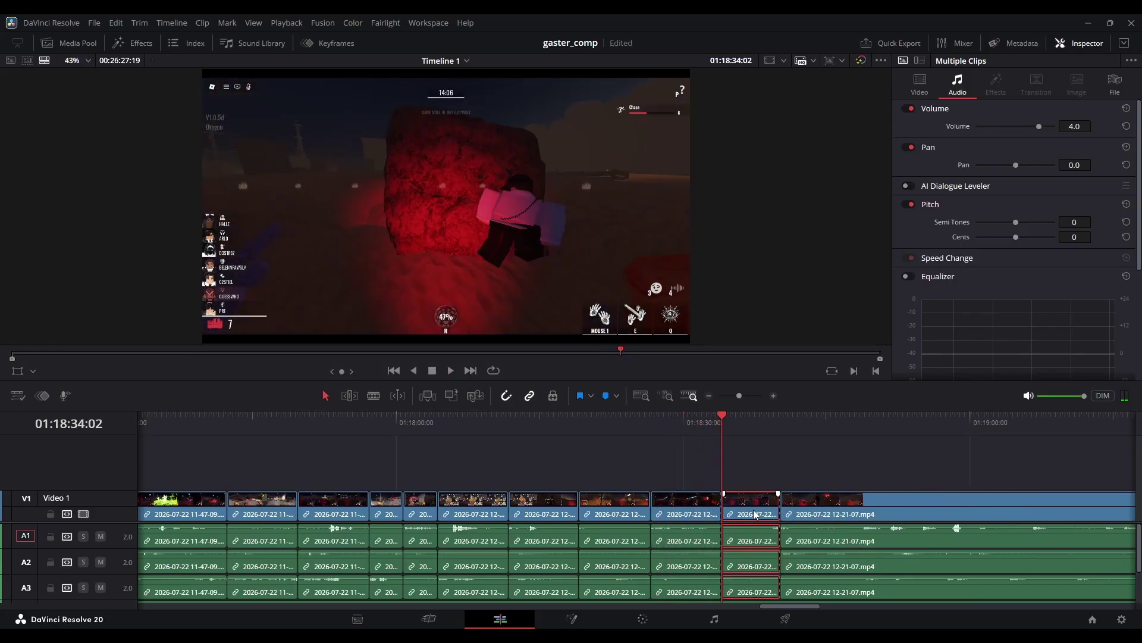
key("Delete")
Split the gameplay at about 01:18:36 and 01:18:47, and ripple-delete the section between the cuts.
key("space")
key("b")
left_click(743, 514)
left_click_drag(869, 423, 851, 491)
left_click(851, 492)
key("a")
left_click(794, 511)
key("Delete")
Split the gameplay at about 01:18:47 and 01:19:26, and ripple-delete the section between the cuts.
key("space")
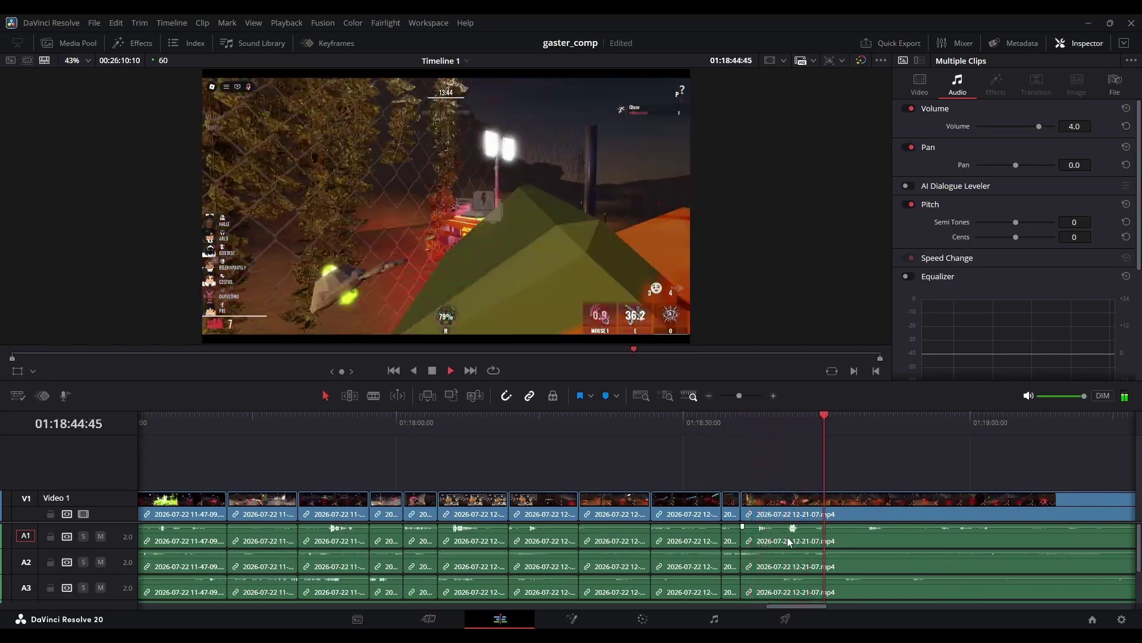
left_click(818, 424)
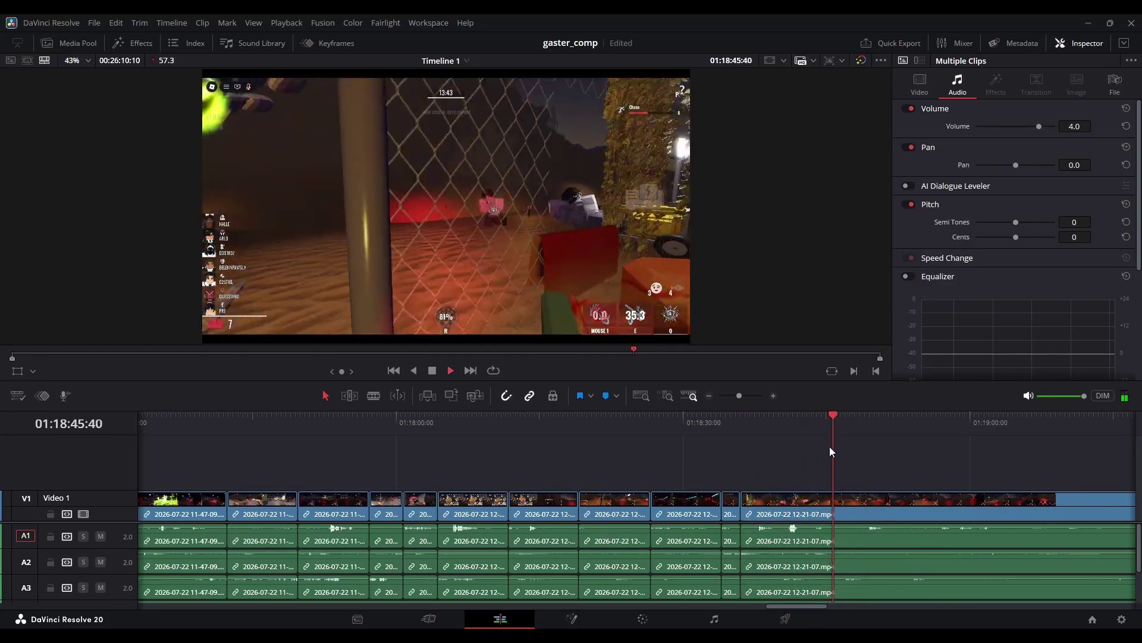
key("b")
left_click(844, 538)
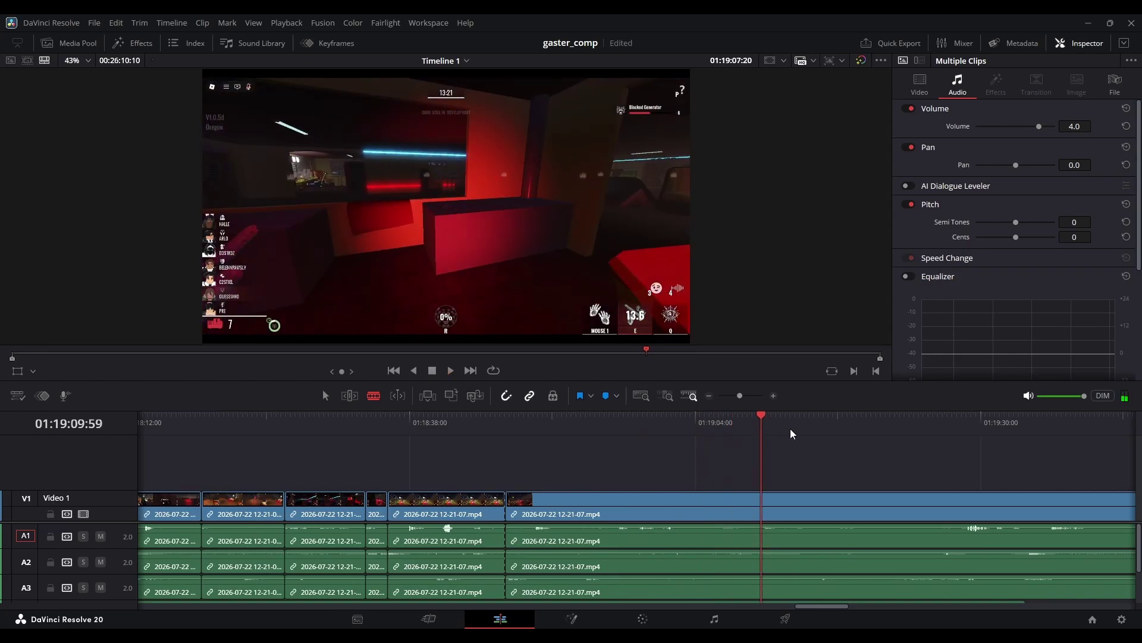
left_click(942, 512)
key("a")
left_click(909, 517)
key("Delete")
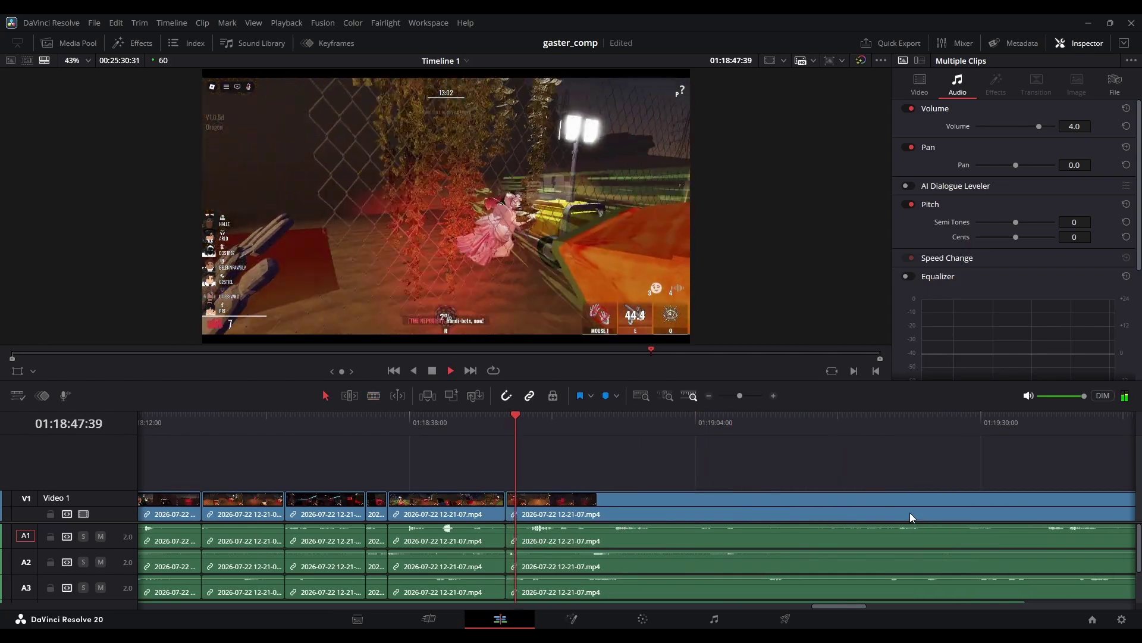
Split the gameplay at 01:18:52:28 and about 01:18:54, and ripple-delete the short section between the cuts.
key("b")
left_click(568, 522)
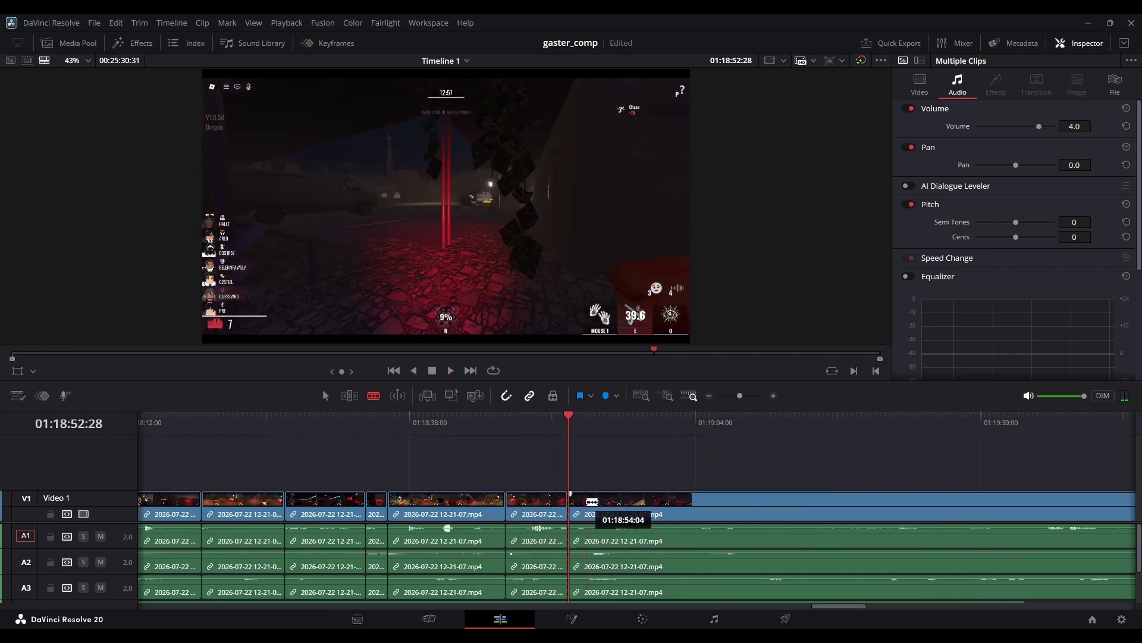
left_click(594, 506)
key("a")
left_click(581, 513)
key("Delete")
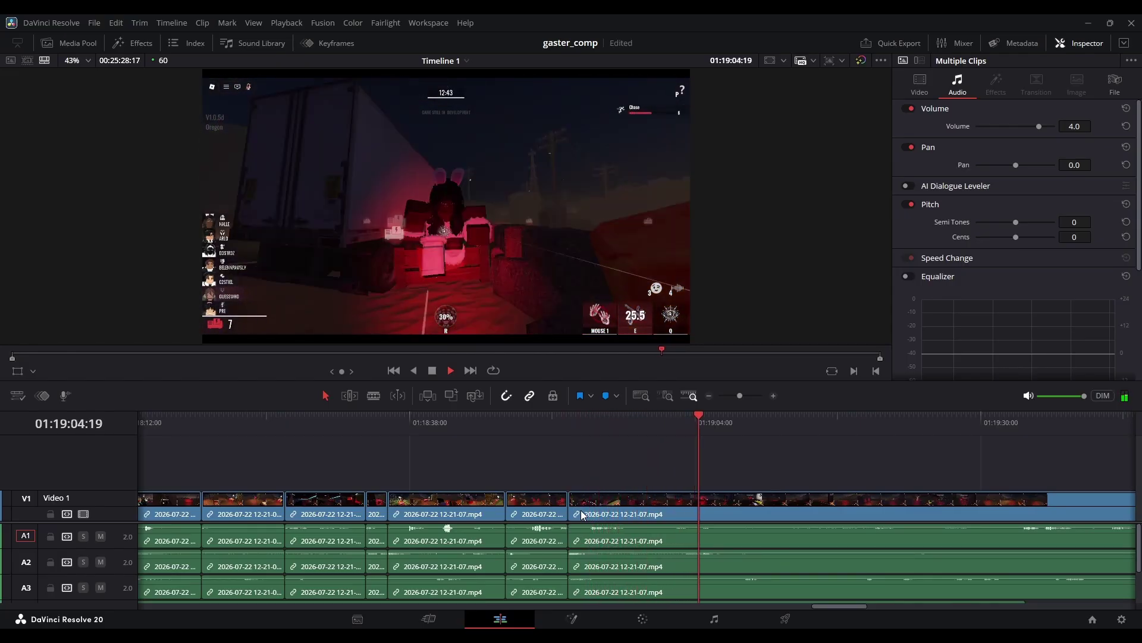
Split the gameplay at 01:19:07:19 and about 01:19:47, and ripple-delete the section between the cuts.
left_click(732, 524)
left_click(920, 423)
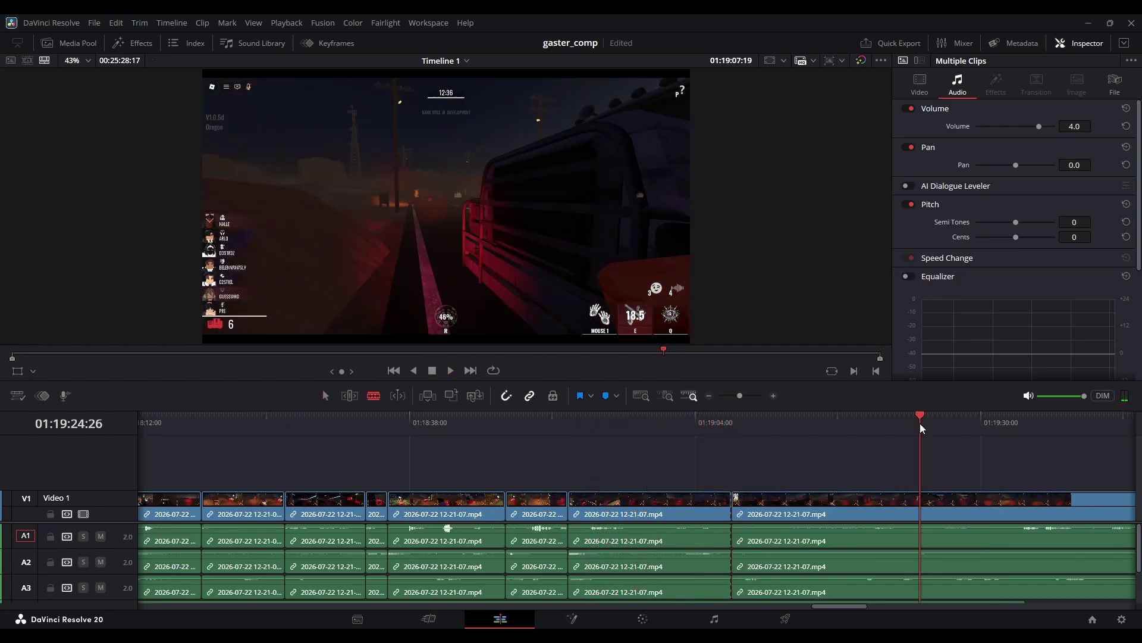
left_click(734, 395)
left_click(706, 427)
left_click(706, 509)
key("a")
left_click(673, 509)
key("Delete")
Split the gameplay at 01:19:26:30, place the music 12. Kelly - Moon Light Party near the cut on track A5 and set its volume to -14.
key("space")
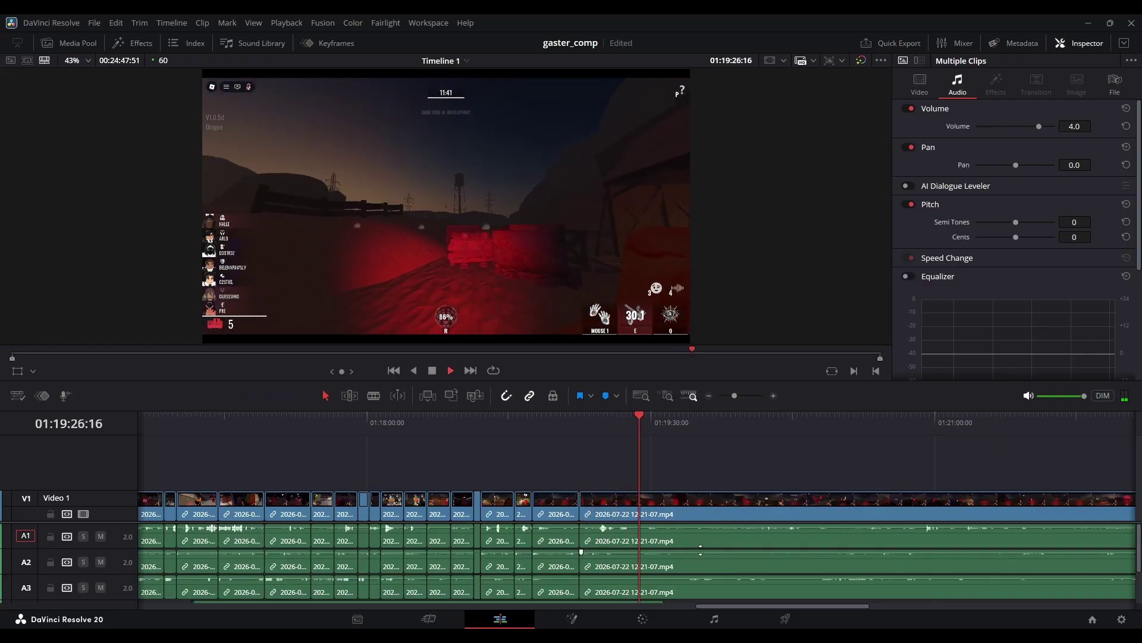
key("space")
key("ctrl+b")
scroll(708, 553, "down", 2)
left_click_drag(708, 553, 709, 590)
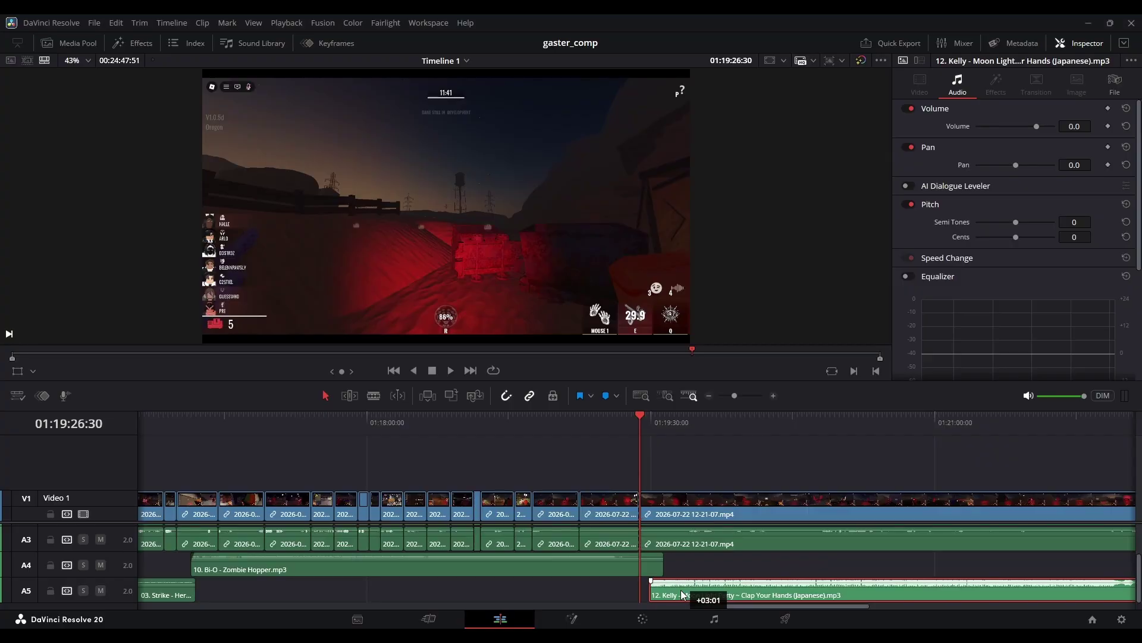
left_click_drag(1074, 126, 1050, 126)
Slide the 12. Kelly - Moon Light Party music about five seconds earlier to start at about 01:19:24, and replay the transition.
key("space")
left_click(651, 427)
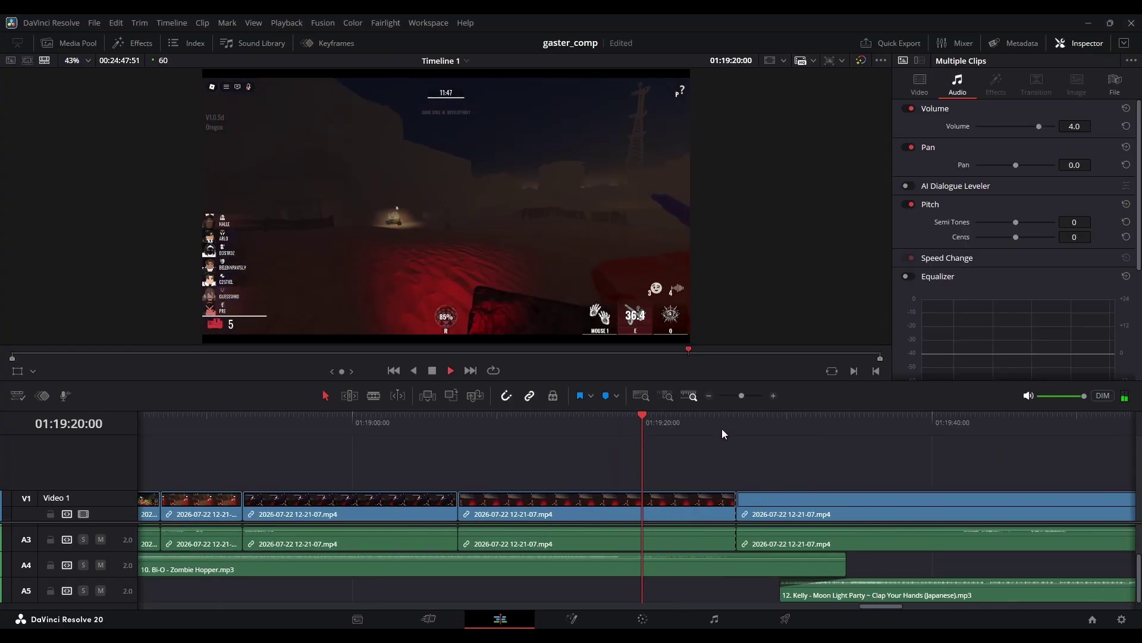
left_click_drag(817, 598, 739, 598)
key("space")
key("space")
Split 10. Bi-O - Zombie Hopper.mp3 on track A4 at 01:19:26:30 and delete the remainder.
key("b")
left_click(743, 558)
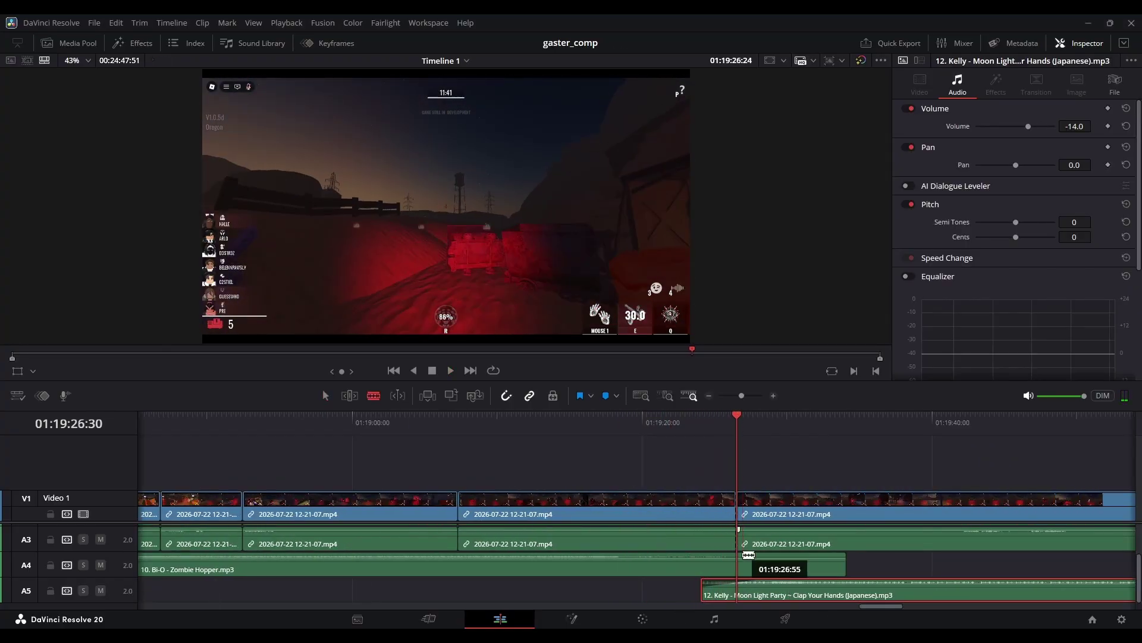
key("a")
left_click(748, 560)
key("Delete")
Split the gameplay at about 01:19:36 and ripple-delete the ten seconds following the 01:19:26:30 cut.
left_click_drag(741, 396, 734, 402)
left_click(673, 502)
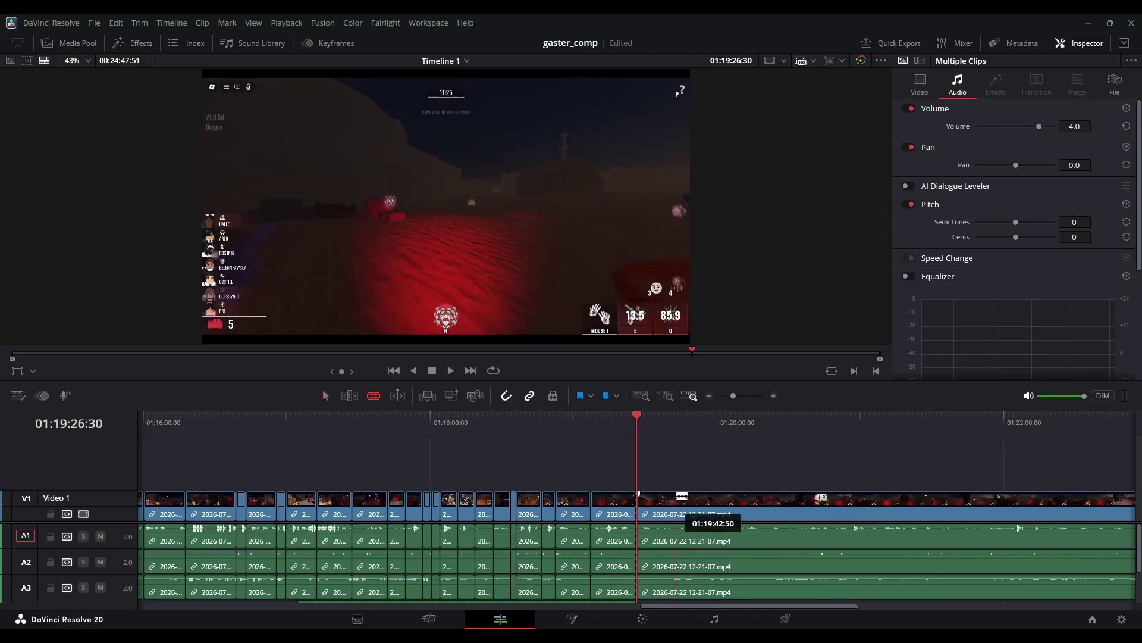
left_click(661, 429)
key("ctrl+b")
key("Delete")
key("space")
Fine-tune the volume of the 12. Kelly - Moon Light Party music on track A5.
left_click(721, 590)
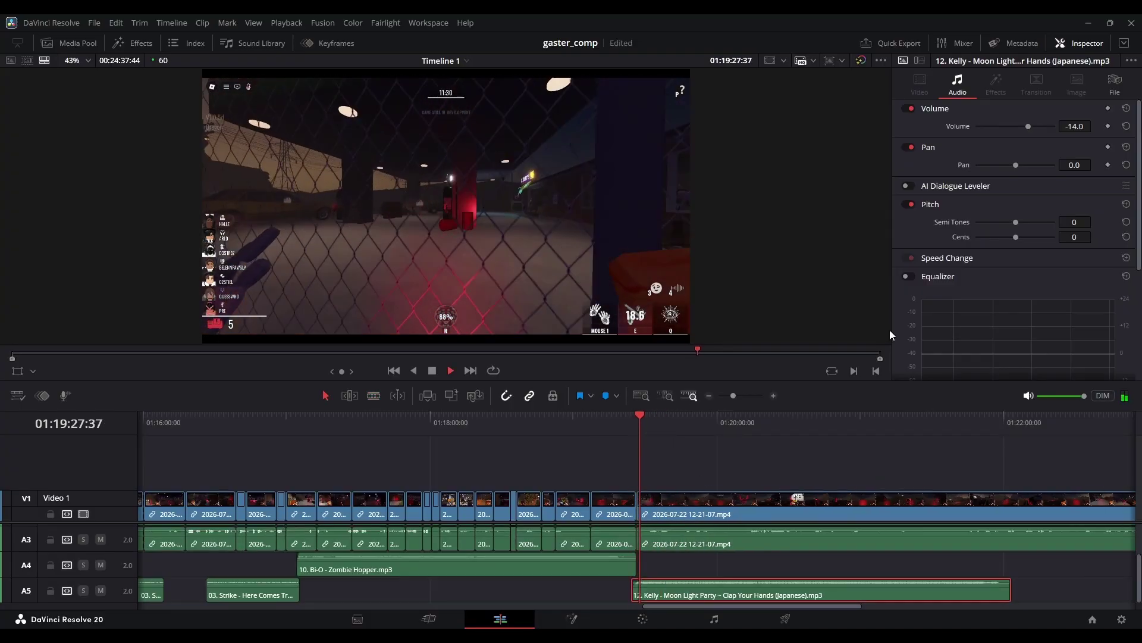
left_click_drag(1083, 126, 1078, 122)
left_click(1019, 566)
scroll(1019, 566, "up", 3)
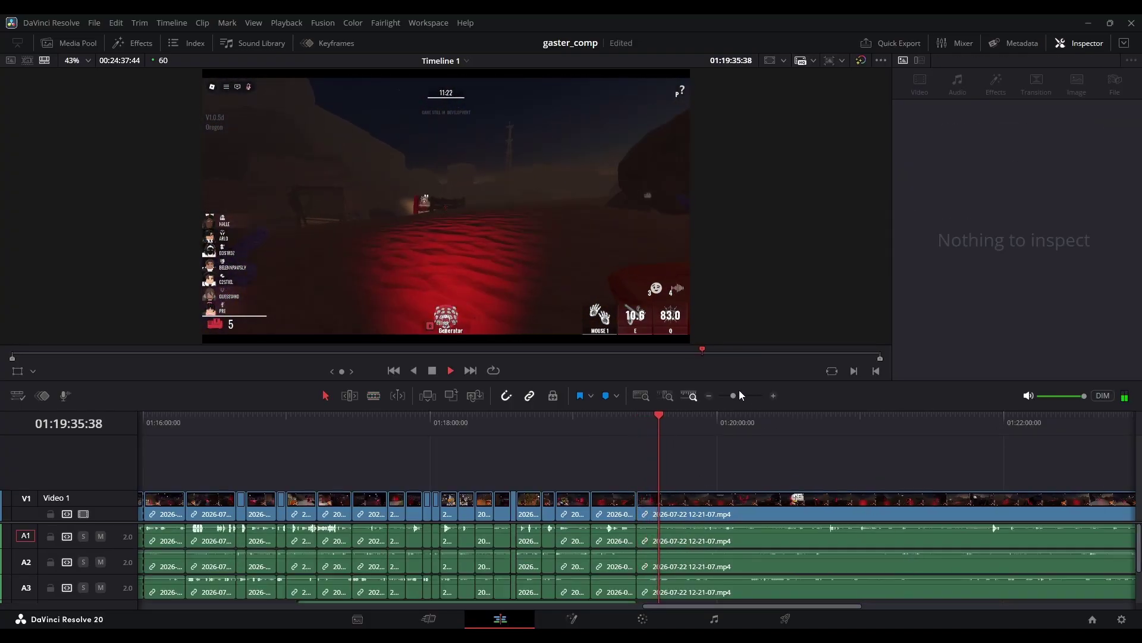
Split the gameplay at about 01:19:36 and 01:20:15, and ripple-delete the section between the cuts.
left_click_drag(735, 395, 743, 395)
key("space")
key("b")
left_click(642, 509)
key("space")
left_click(850, 428)
left_click(730, 396)
left_click(668, 424)
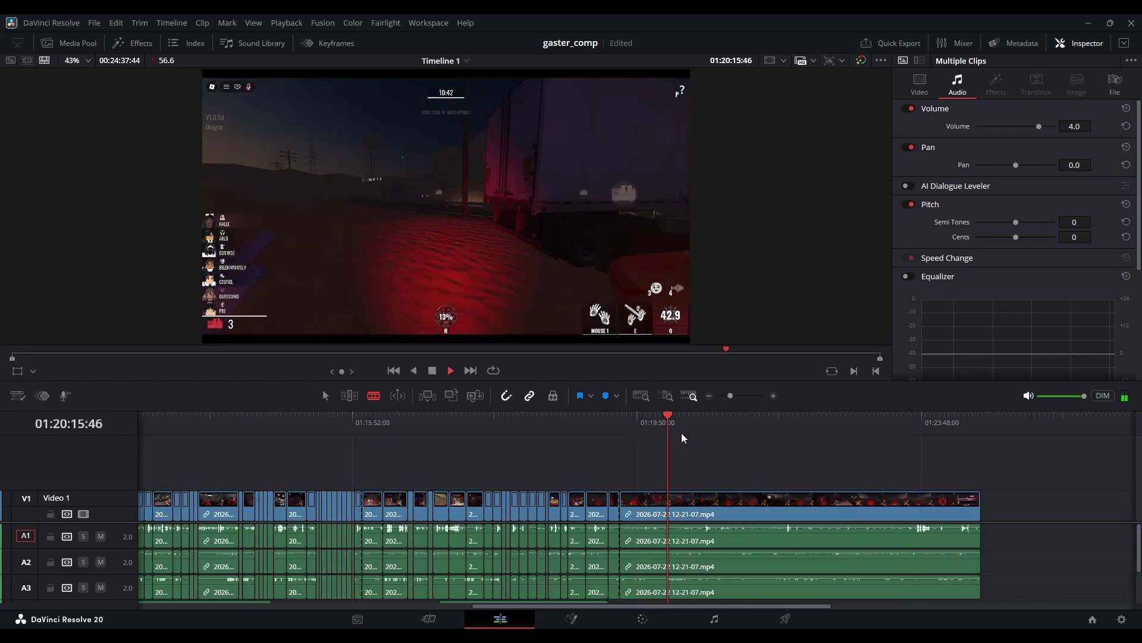
key("space")
left_click(668, 510)
key("a")
left_click(646, 510)
key("Delete")
key("space")
Split the gameplay at about 01:19:50 and at 01:19:59:59, and ripple-delete the section between the cuts.
scroll(1013, 531, "down", 3)
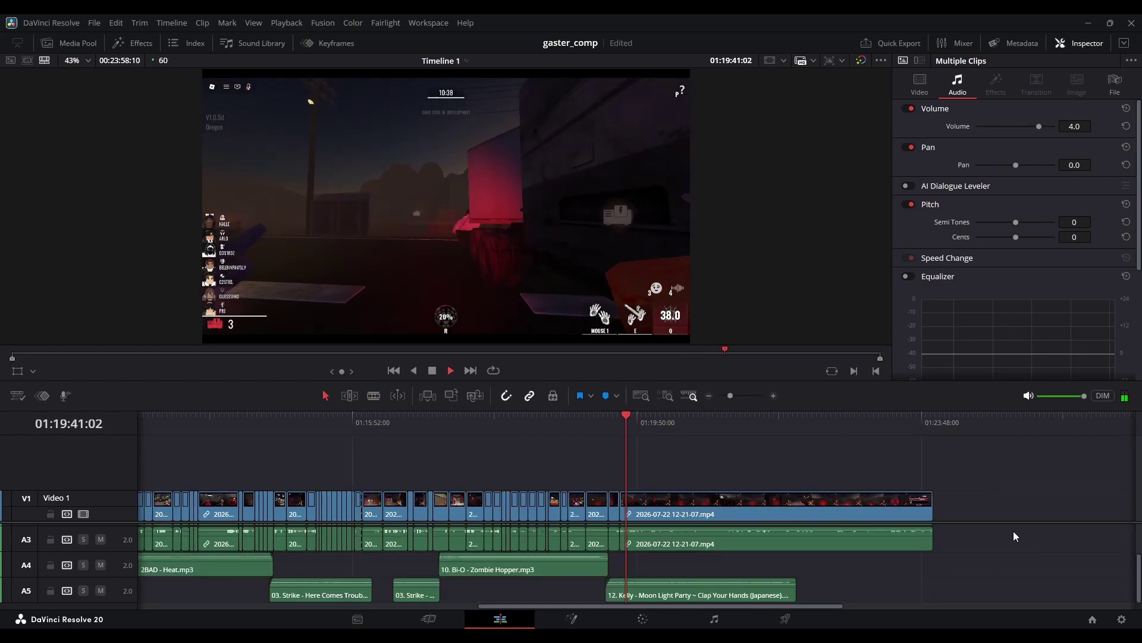
scroll(1013, 531, "up", 3)
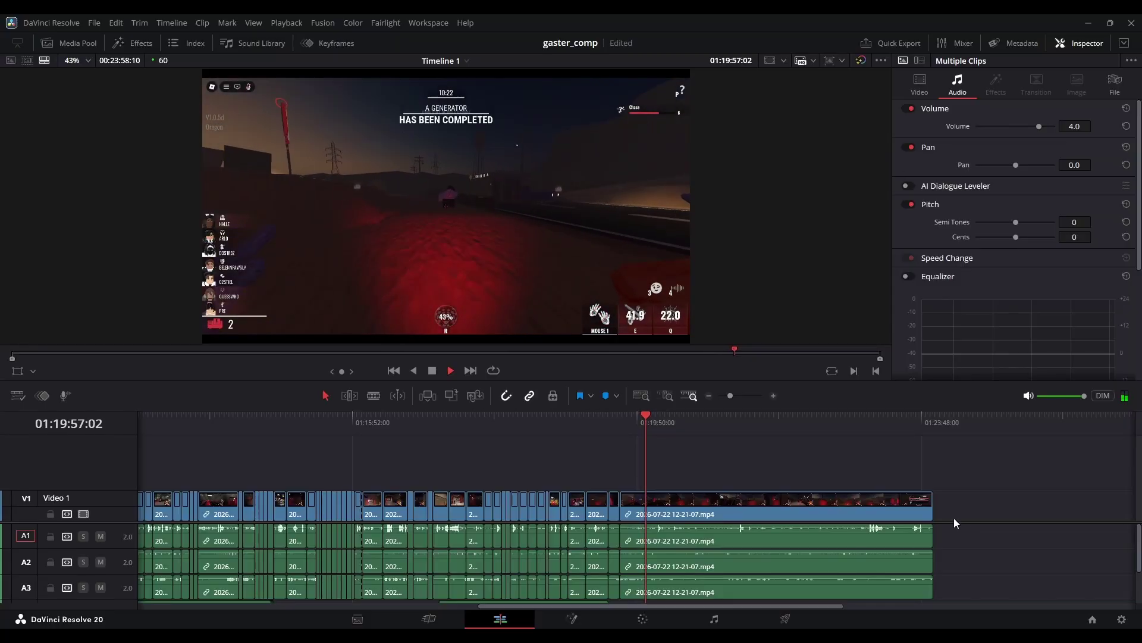
left_click_drag(730, 395, 742, 394)
left_click(598, 423)
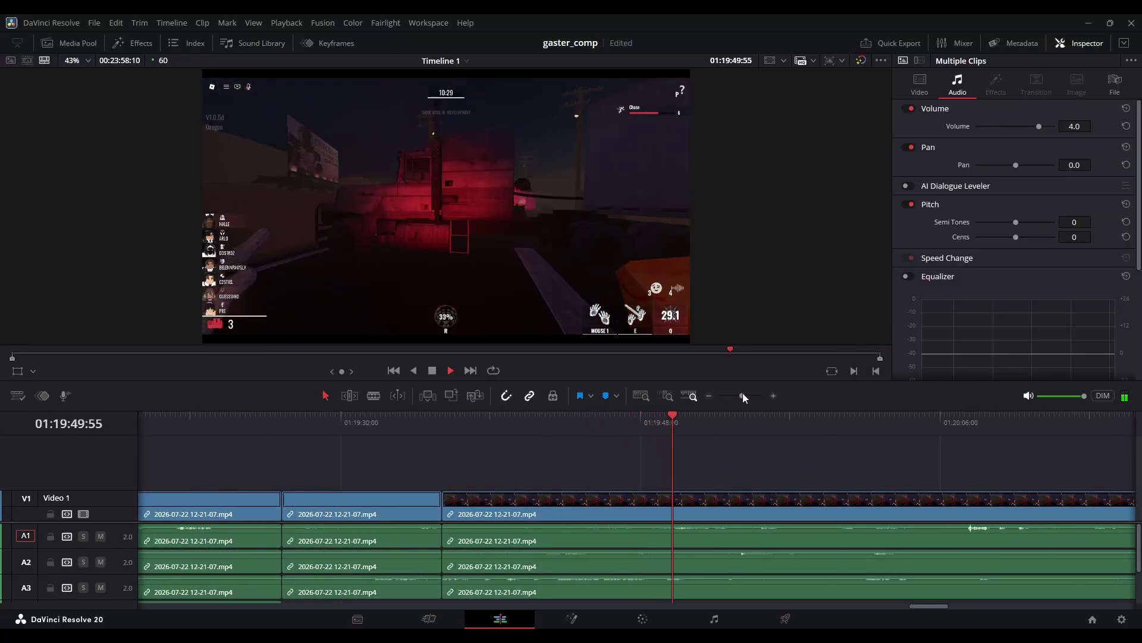
key("space")
key("b")
left_click(681, 508)
left_click(881, 424)
left_click(842, 423)
left_click(847, 506)
key("a")
left_click_drag(848, 505, 841, 504)
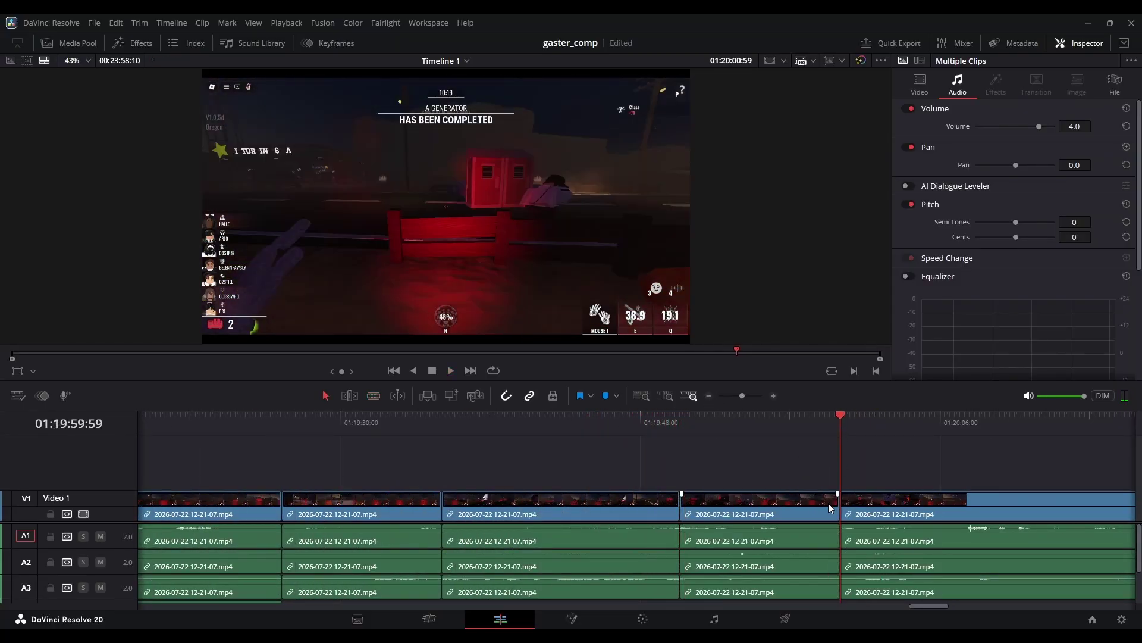
left_click(829, 505)
key("Delete")
Split the gameplay at 01:19:55:12 and about 01:20:28, and ripple-delete the section between the cuts.
key("space")
key("space")
key("b")
left_click(761, 506)
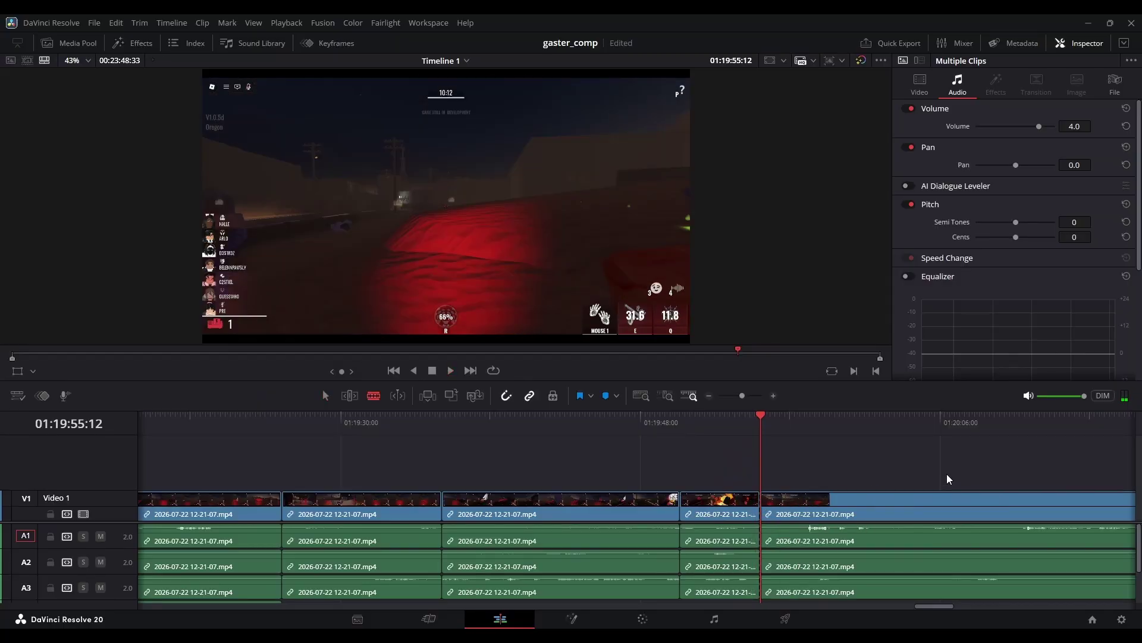
left_click(939, 424)
left_click_drag(742, 394, 741, 393)
left_click(718, 425)
key("space")
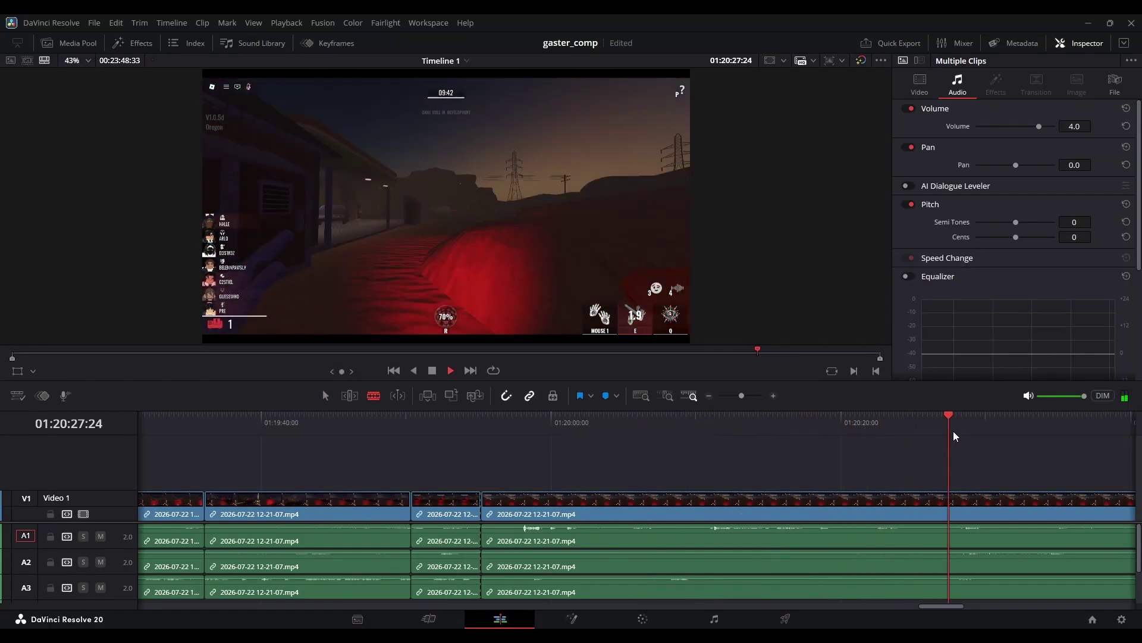
left_click(952, 507)
key("a")
left_click(926, 511)
key("Delete")
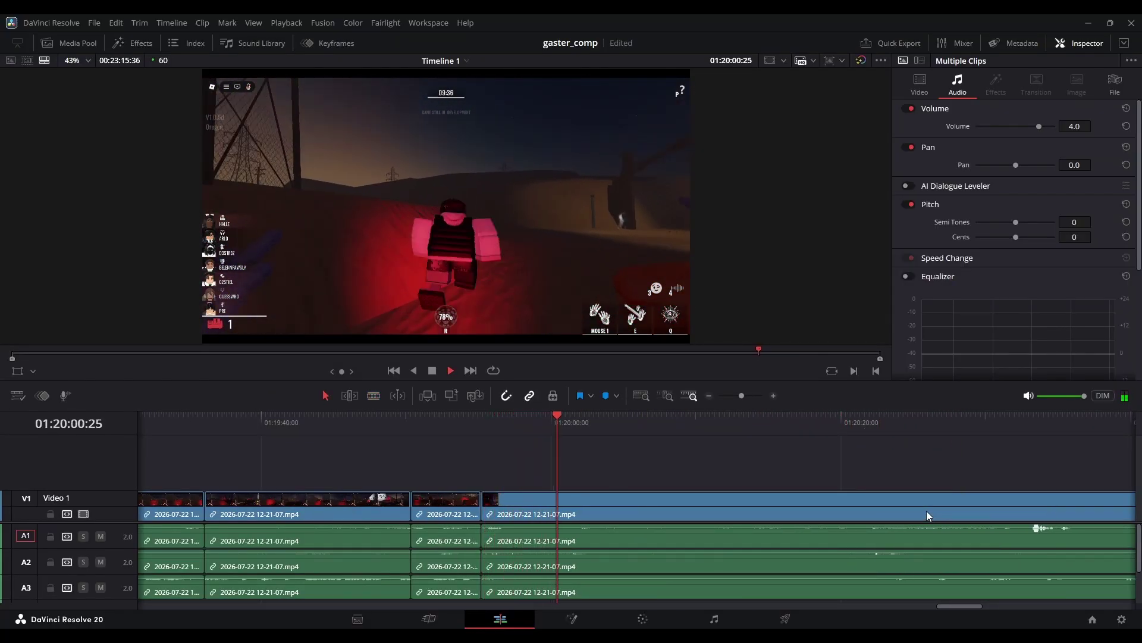
Split the gameplay at 01:20:04:47 and about 01:20:22, and ripple-delete the section between the cuts.
key("space")
key("b")
left_click(622, 513)
left_click(876, 513)
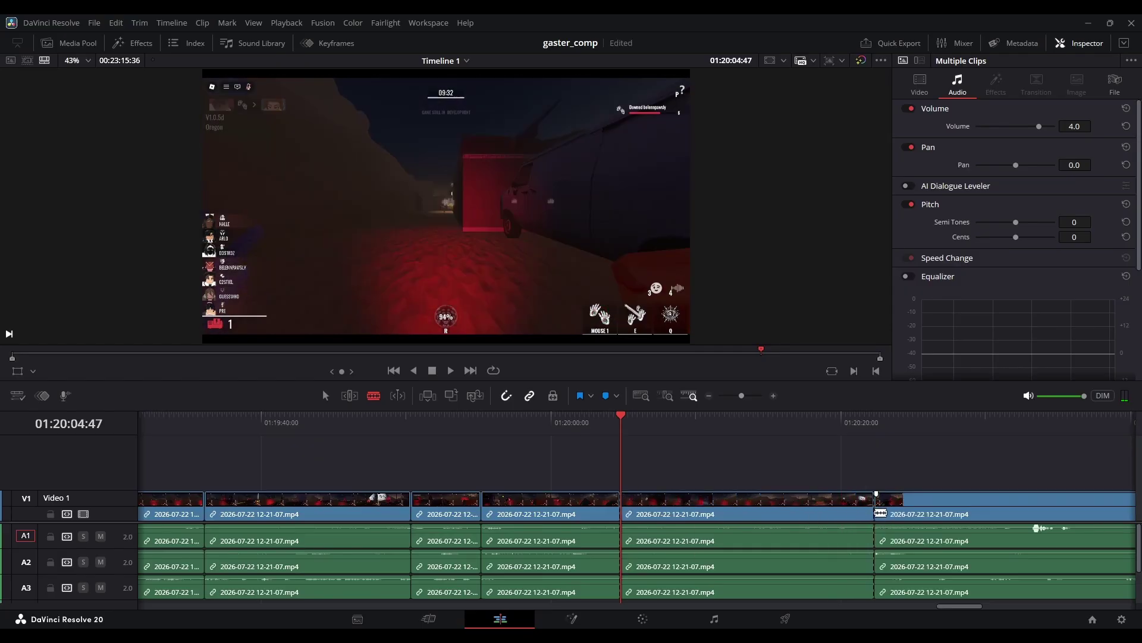
key("a")
left_click(848, 513)
key("Delete")
Split the gameplay at 01:20:19:16 and 01:20:22:04, and ripple-delete the short section between the cuts.
key("space")
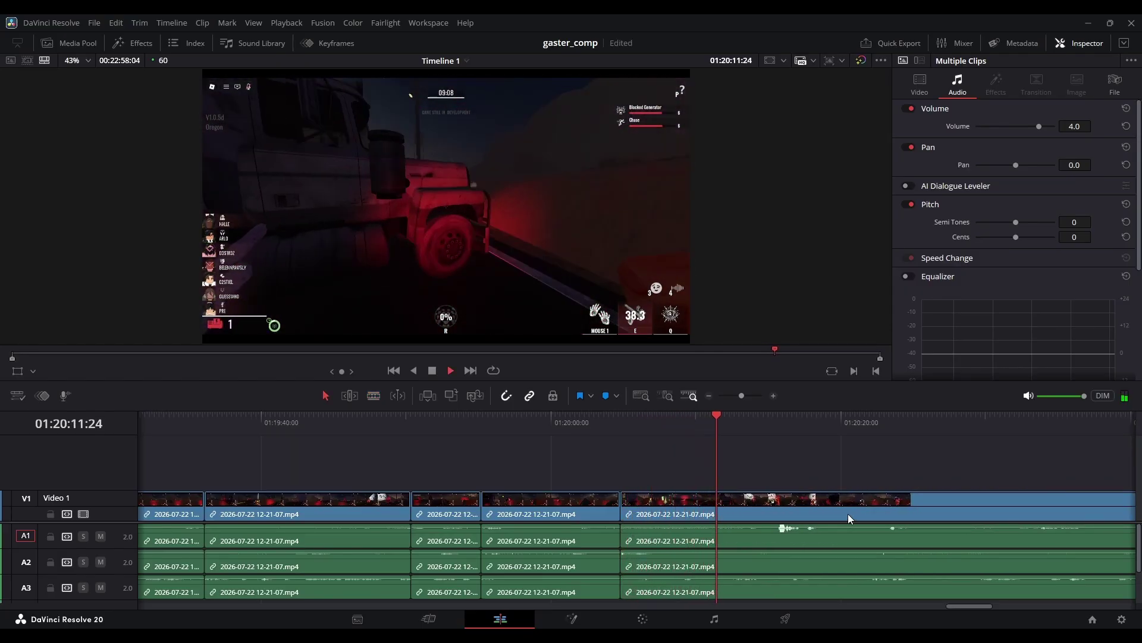
scroll(848, 513, "down", 5)
scroll(784, 556, "down", 2)
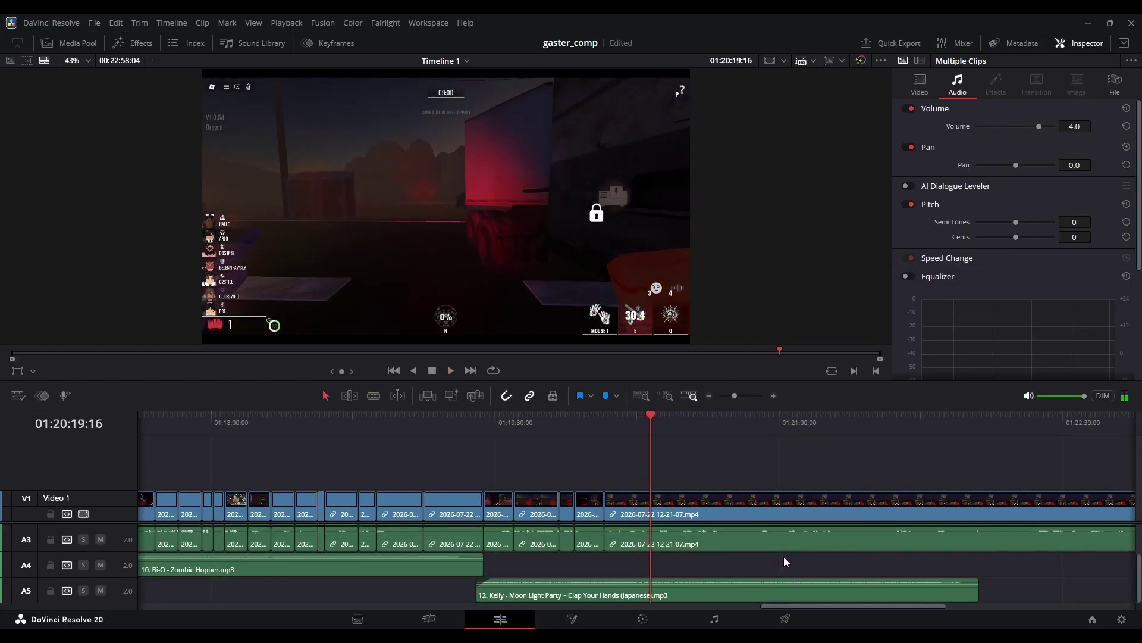
key("b")
left_click(652, 513)
scroll(689, 543, "up", 2)
mouse_move(660, 419)
left_mouse_down()
mouse_move(677, 427)
mouse_move(660, 428)
left_mouse_up()
left_click(661, 512)
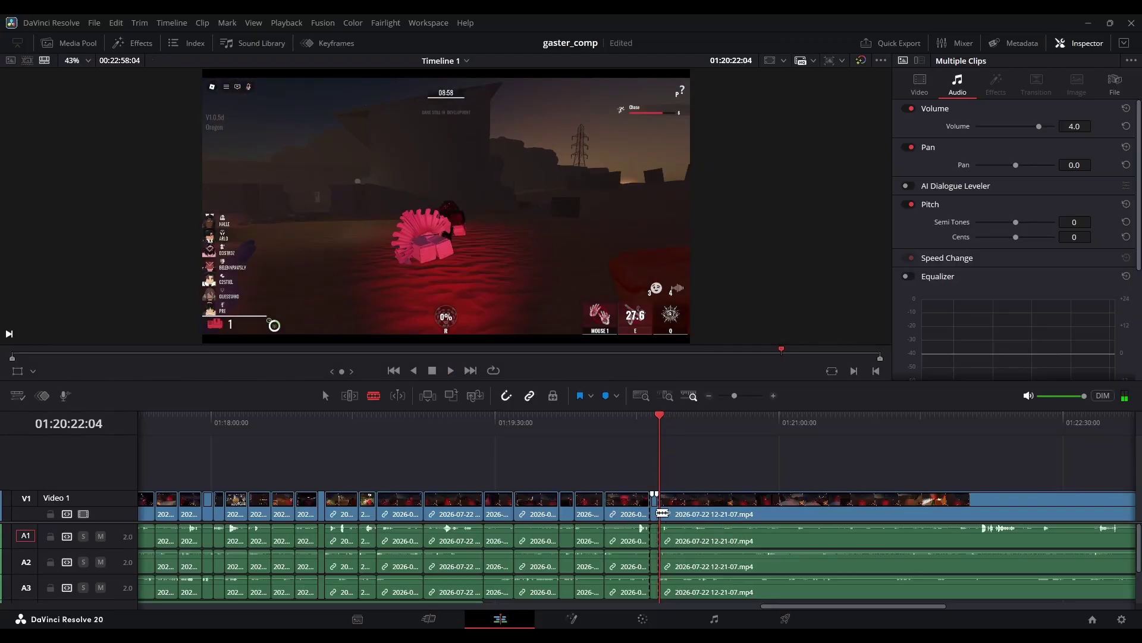
key("a")
left_click(652, 515)
key("space")
key("Delete")
Split the gameplay at about 01:20:24 and at 01:20:47:54, and ripple-delete the section between the cuts.
left_click(654, 422)
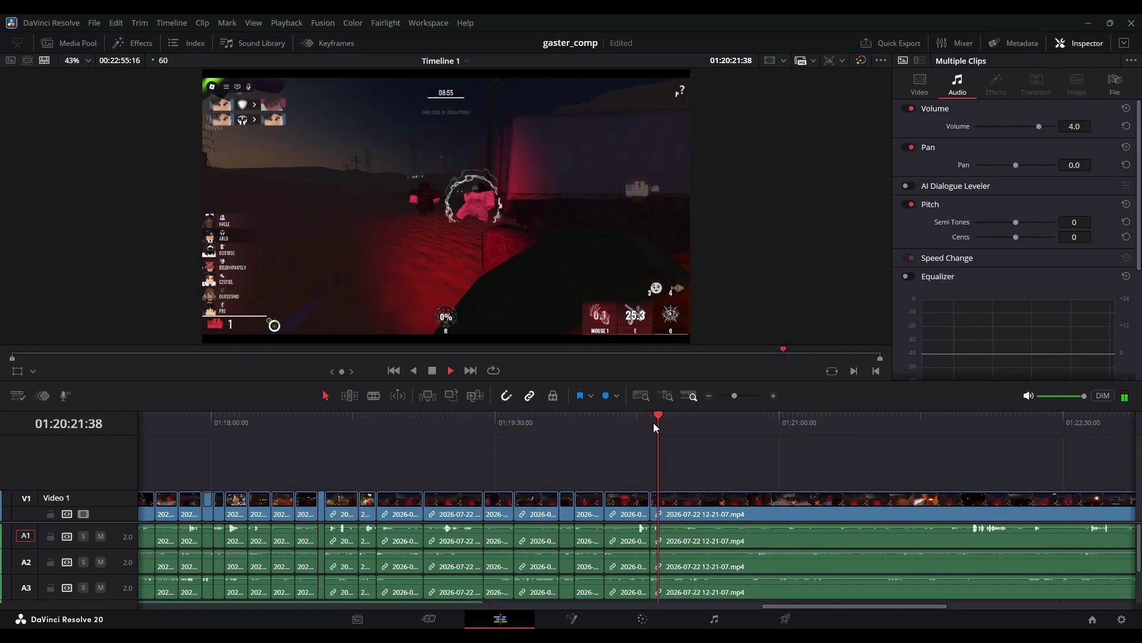
key("b")
left_click(667, 513)
left_click(748, 419)
key("space")
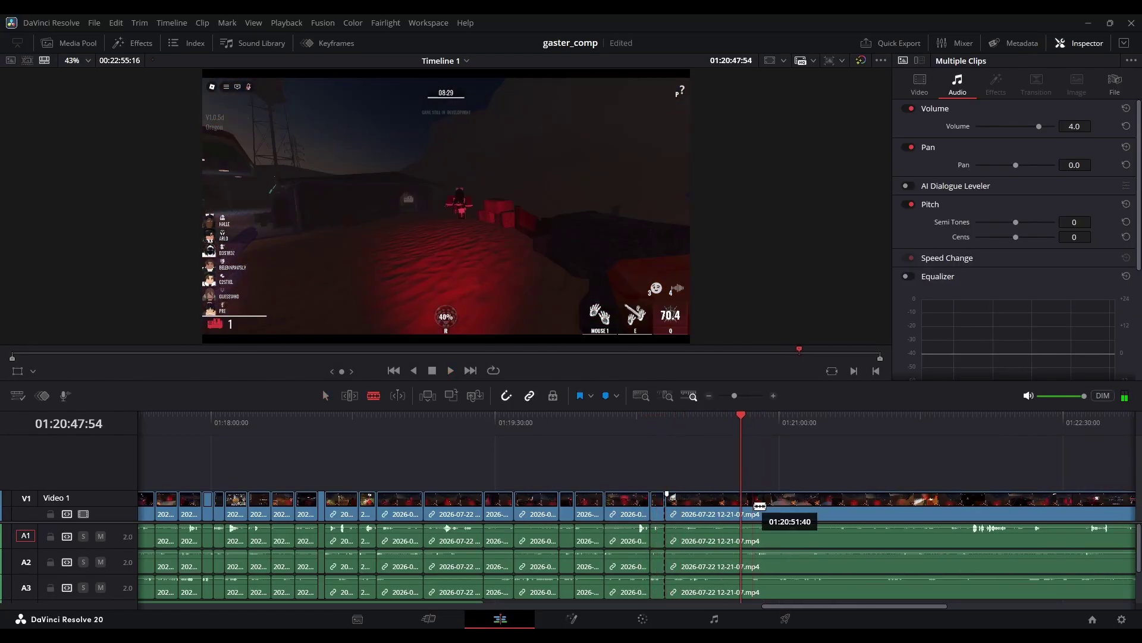
left_click(741, 507)
key("a")
left_click(728, 509)
key("Delete")
Split the gameplay at about 01:20:33 and about 01:20:40, and ripple-delete the section between the cuts.
key("space")
scroll(746, 547, "down", 2)
scroll(774, 558, "up", 2)
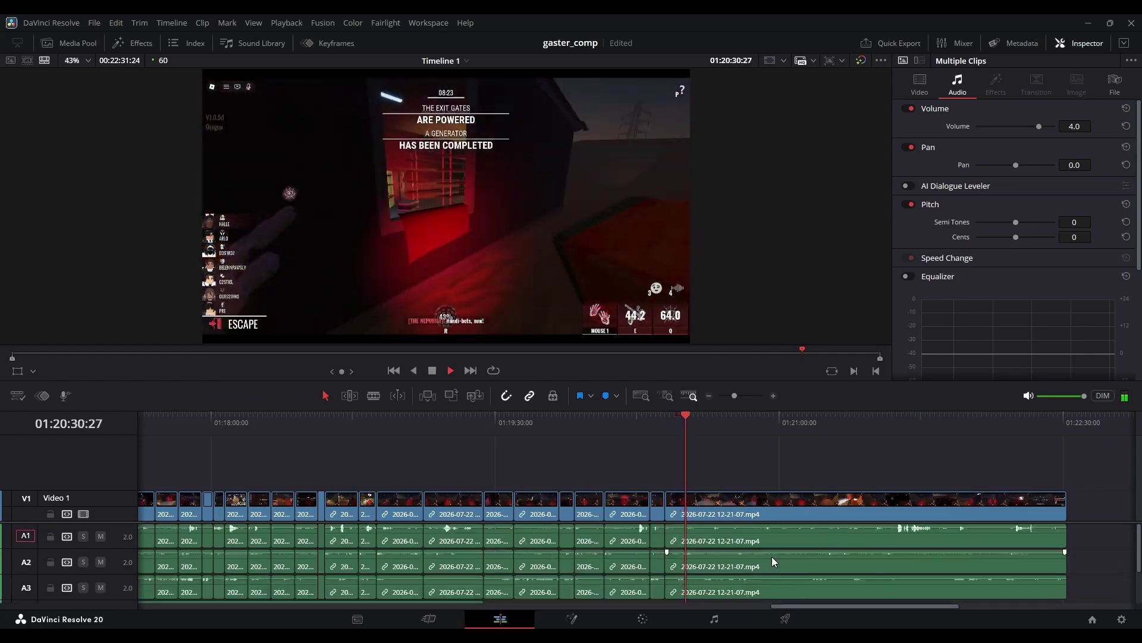
key("b")
left_click(697, 513)
key("space")
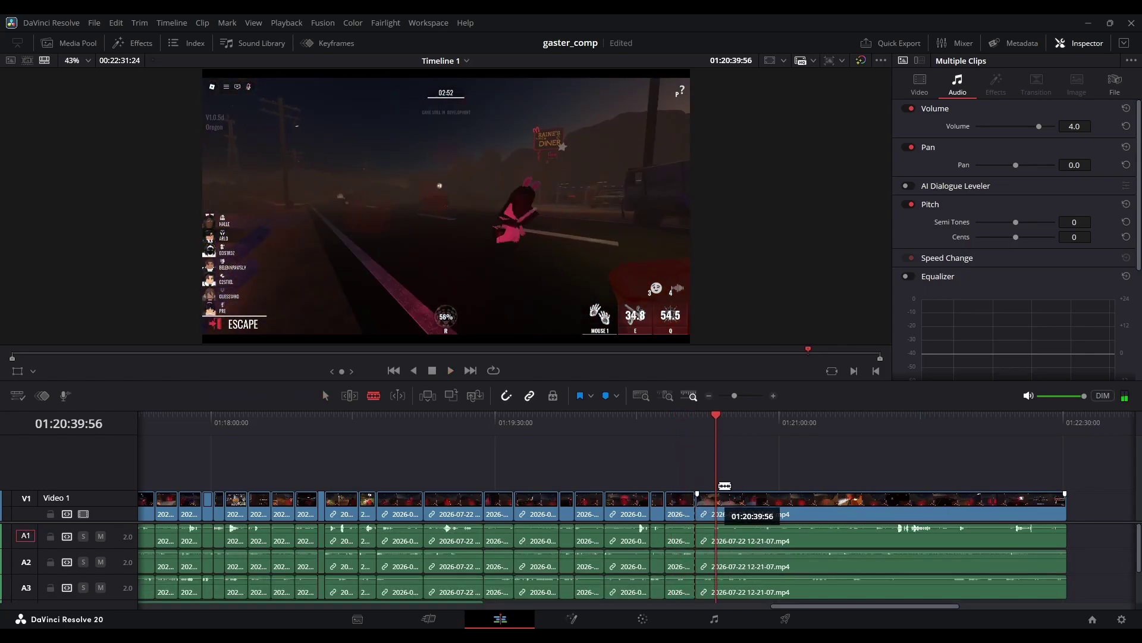
scroll(724, 486, "up", 6)
left_click(648, 419)
left_click(647, 503)
key("a")
left_click(613, 506)
key("Delete")
key("space")
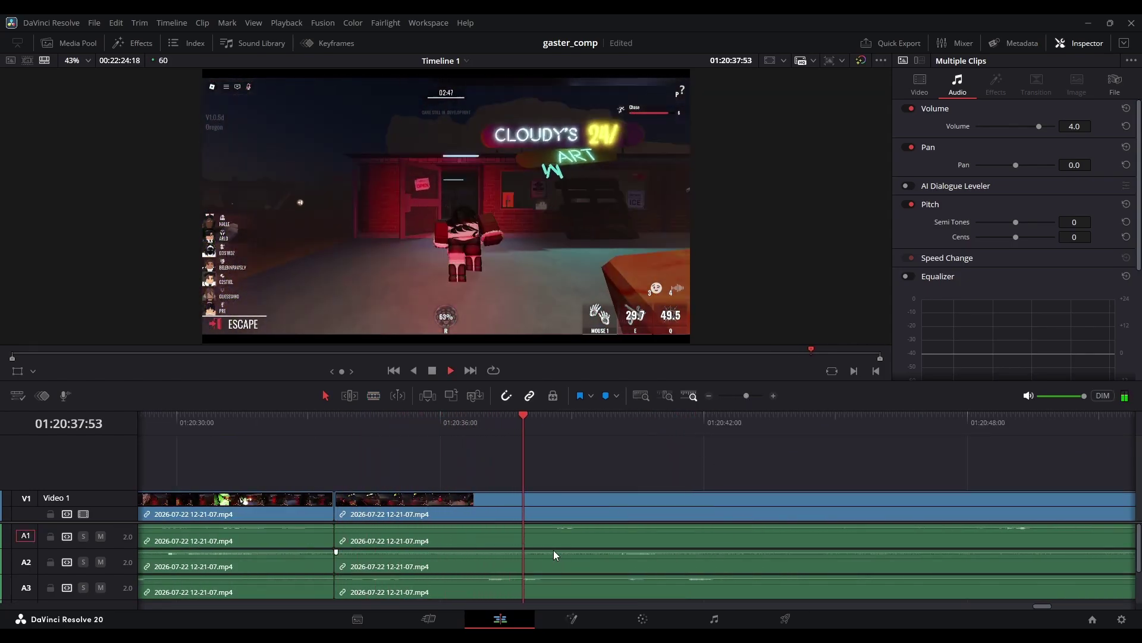
Split the gameplay at 01:20:43:12 and about 01:20:50, and ripple-delete the section between the cuts.
key("space")
scroll(881, 552, "down", 3)
left_click_drag(746, 395, 734, 402)
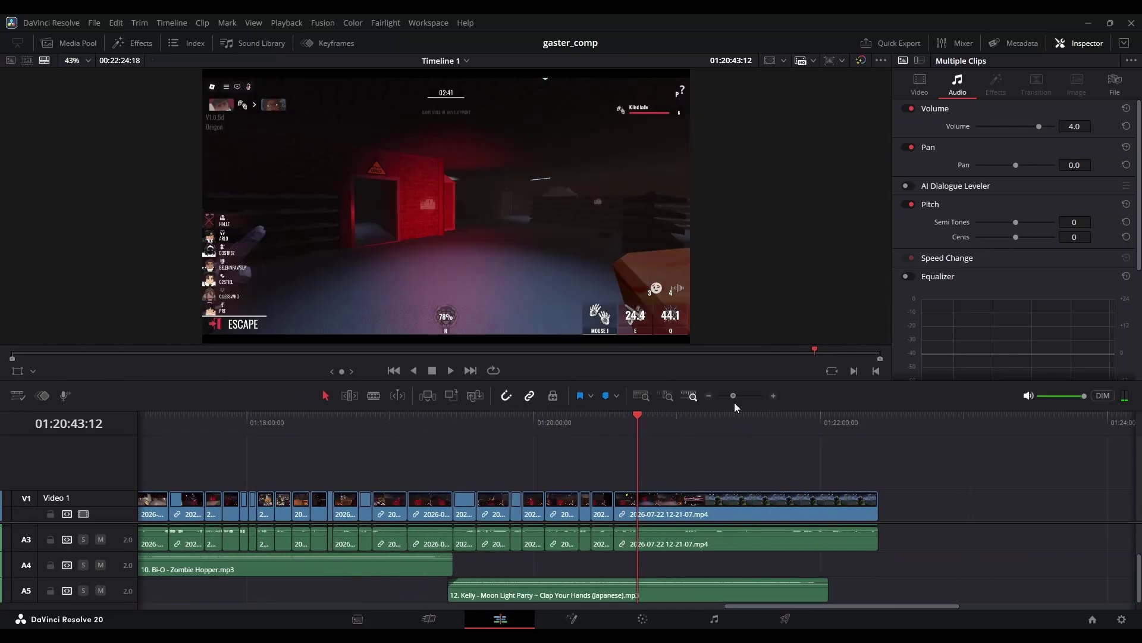
key("b")
left_click(637, 513)
scroll(690, 577, "up", 3)
left_click(655, 512)
key("a")
left_click(651, 505)
key("Delete")
key("space")
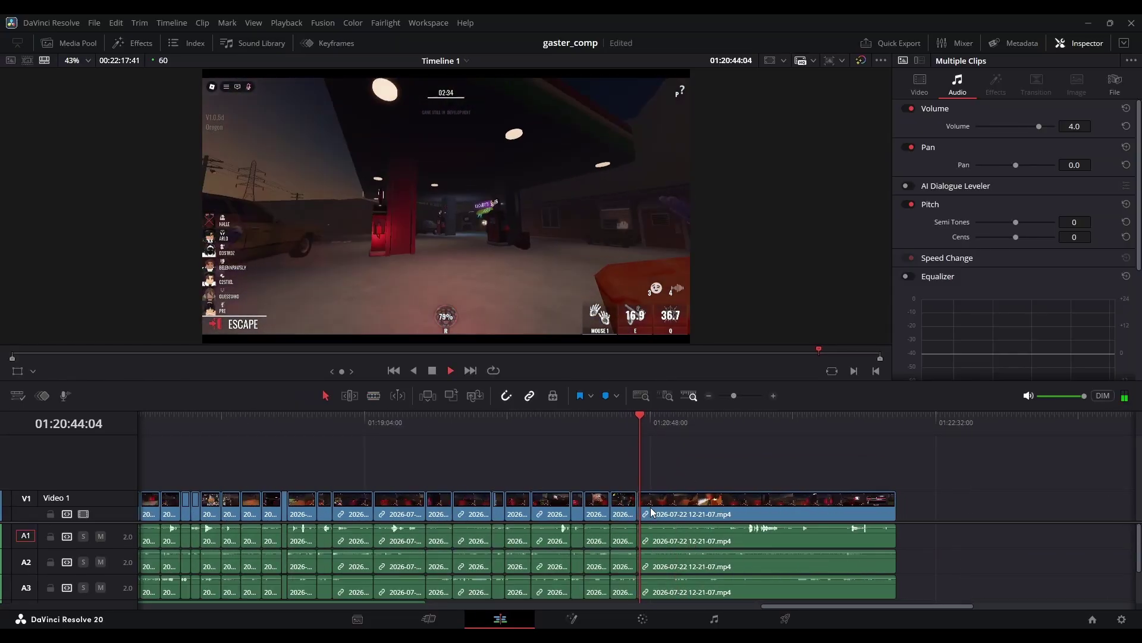
Ripple-delete about 11 seconds from the start of the last gameplay clip.
left_click_drag(651, 507, 683, 518)
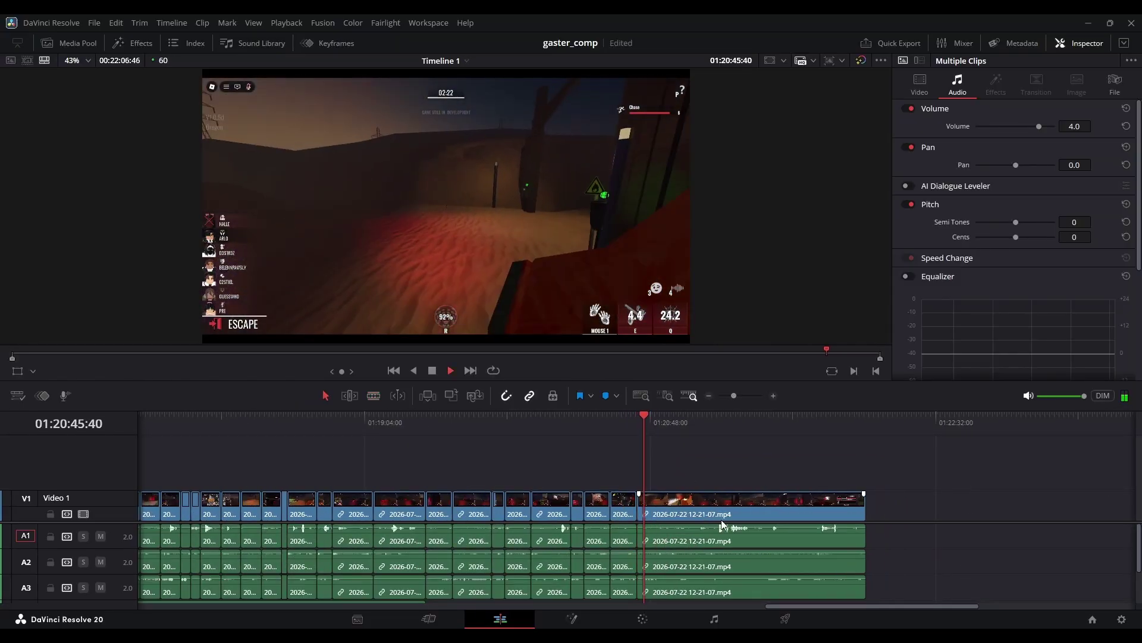
scroll(722, 526, "down", 3)
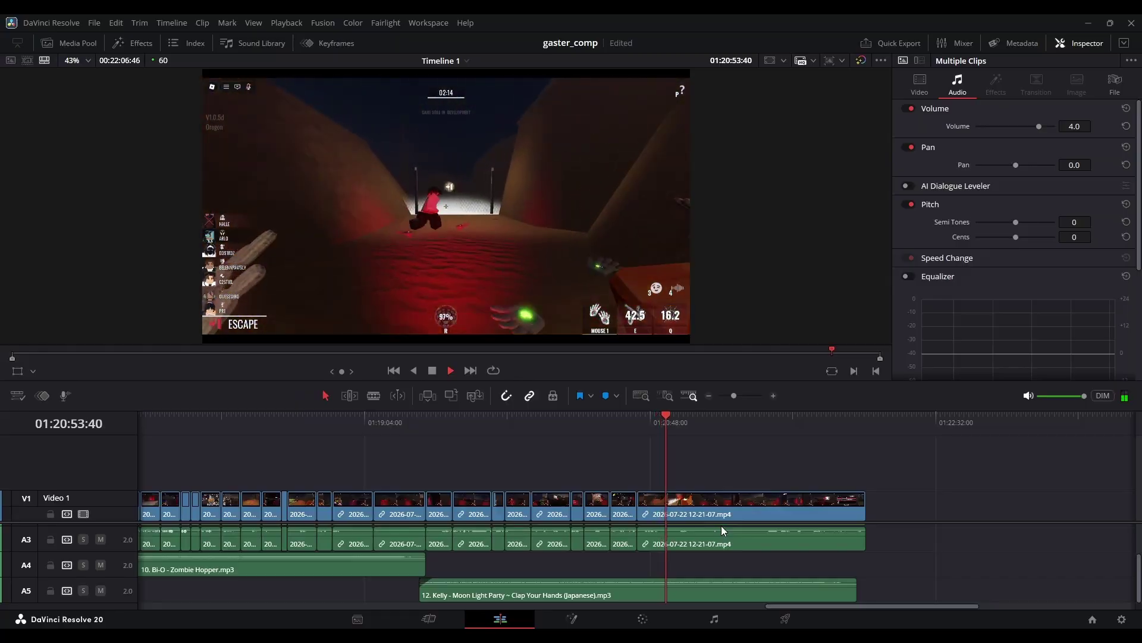
scroll(722, 536, "up", 3)
Split the gameplay at 01:20:52:55 and ripple-delete about 3 seconds of footage following the cut.
scroll(595, 452, "up", 5)
left_click(537, 417)
key("space")
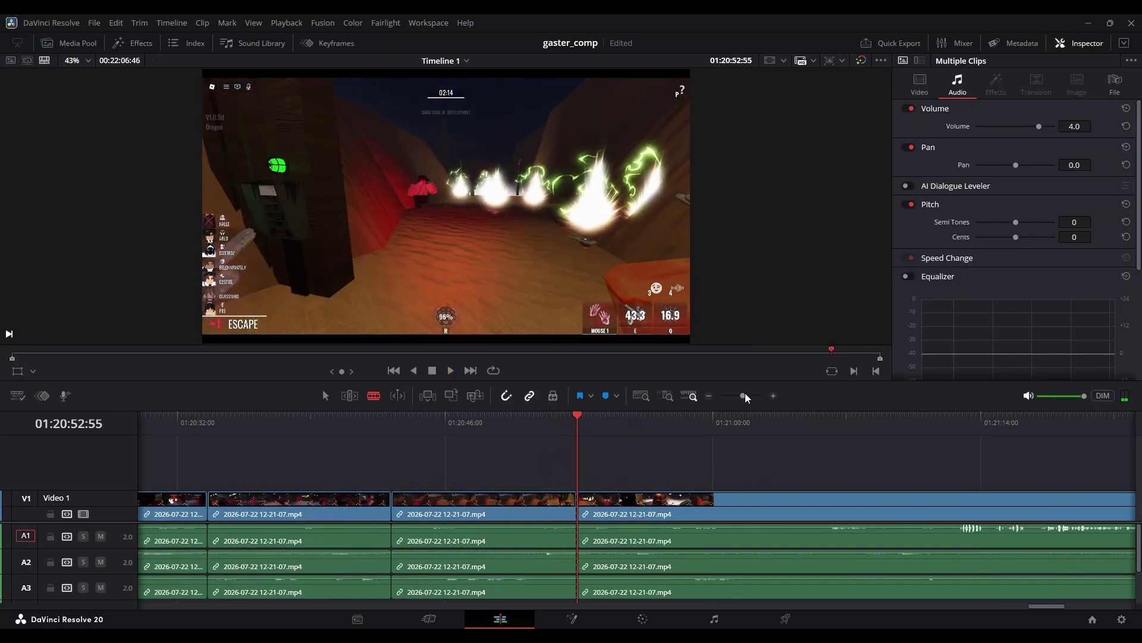
left_click_drag(744, 396, 734, 396)
left_click(324, 395)
scroll(977, 558, "down", 3)
key("space")
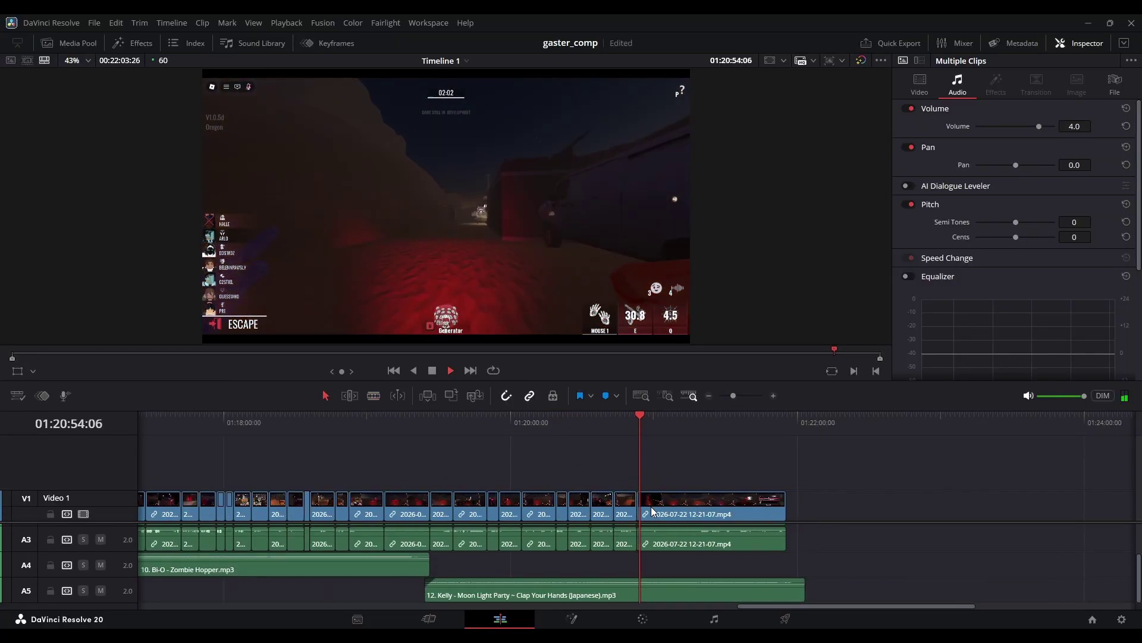
Split the gameplay at 01:21:12:02 and about 01:21:27, delete the section between the cuts, and close the gap.
scroll(653, 536, "up", 3)
left_click(653, 511)
left_click(832, 501)
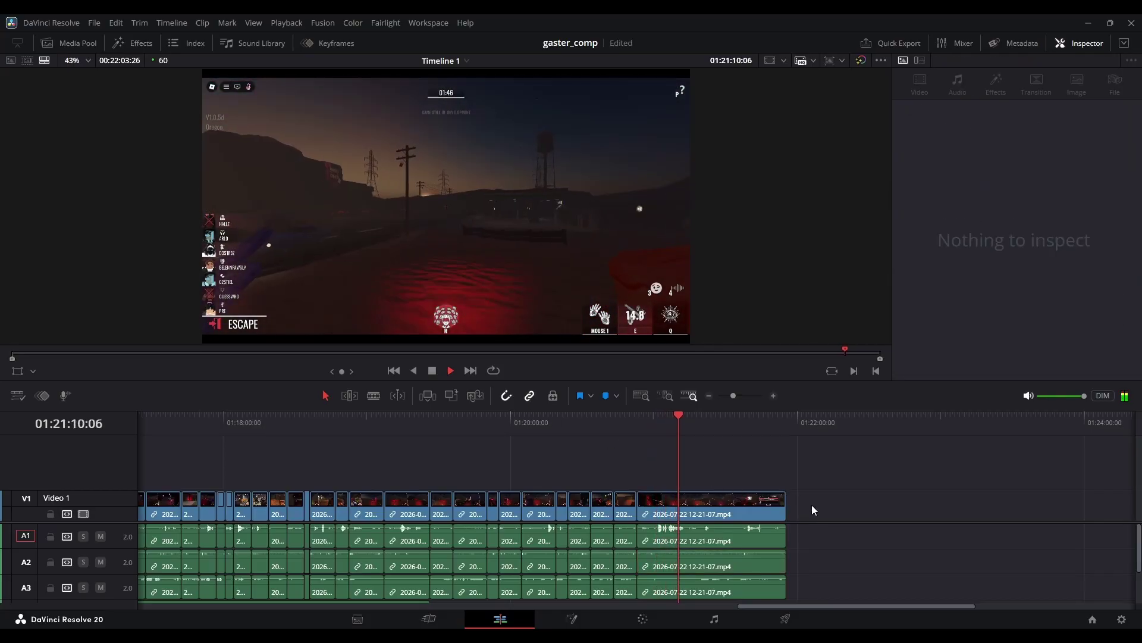
key("space")
key("ctrl+b")
key("b")
left_click(718, 505)
key("a")
left_click(709, 506)
key("BackSpace")
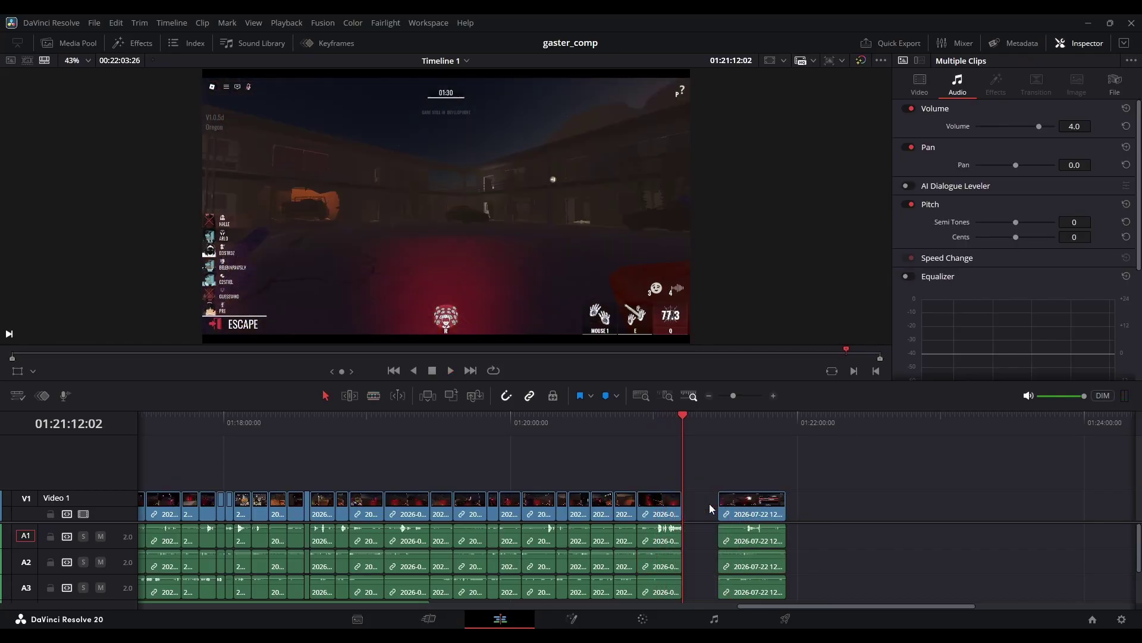
left_click(711, 507)
key("BackSpace")
Shorten the end of the Kelly - Moon Light Party music clip to match the end of the gameplay.
key("space")
scroll(826, 553, "down", 2)
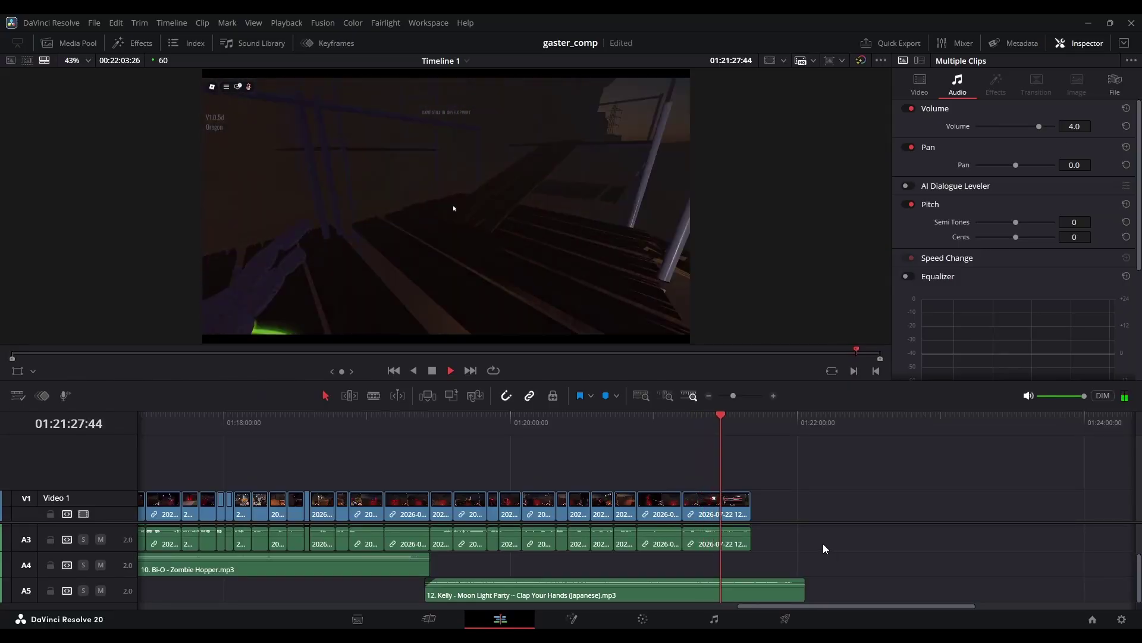
left_click_drag(804, 584, 746, 579)
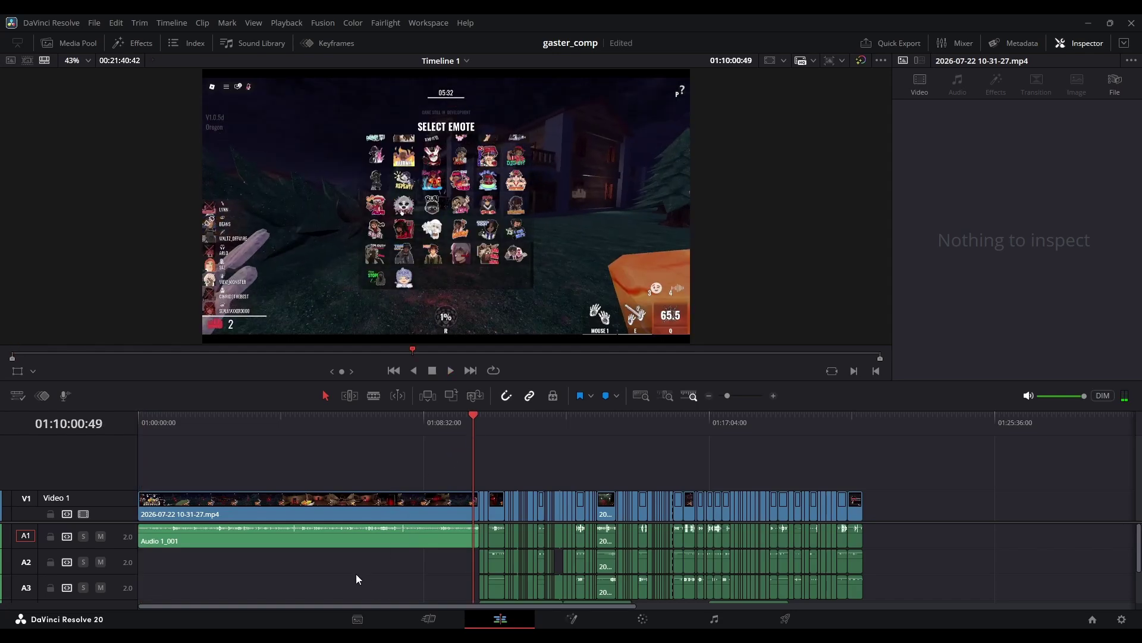
left_click(365, 539)
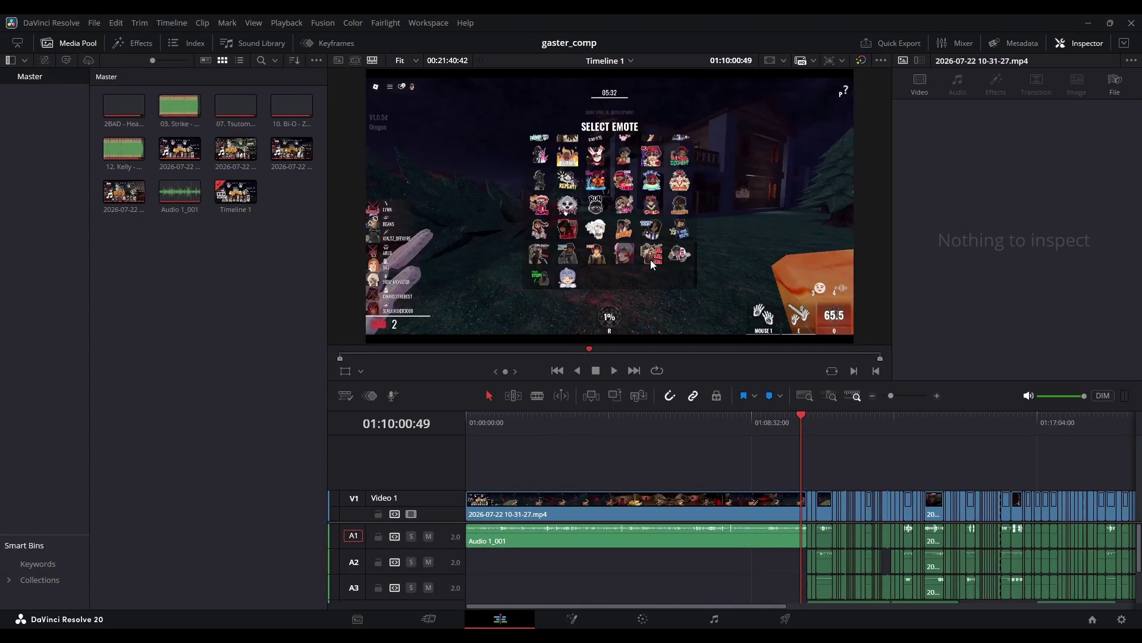
left_click(650, 260)
left_click_drag(891, 396, 888, 395)
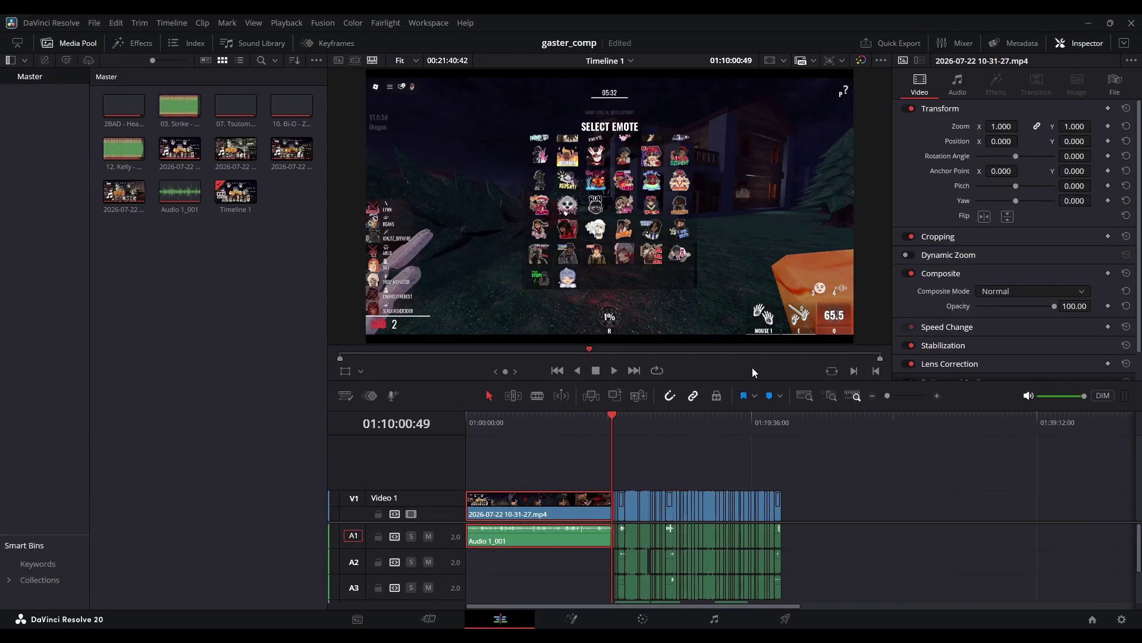
left_click_drag(612, 416, 369, 420)
left_click_drag(179, 149, 833, 502)
left_click_drag(180, 149, 785, 502)
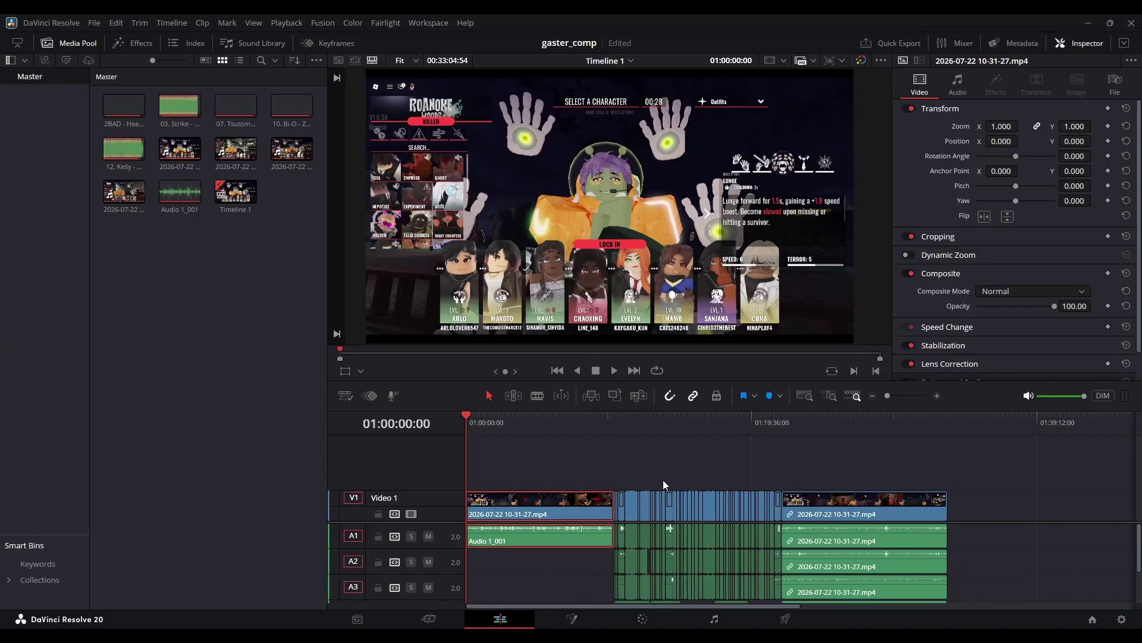
Swap the opening recording for the fresh copy with all its audio tracks, and position the edited section directly behind it.
left_click_drag(535, 503, 879, 515)
left_click_drag(933, 513, 987, 518)
left_click(927, 421)
key("space")
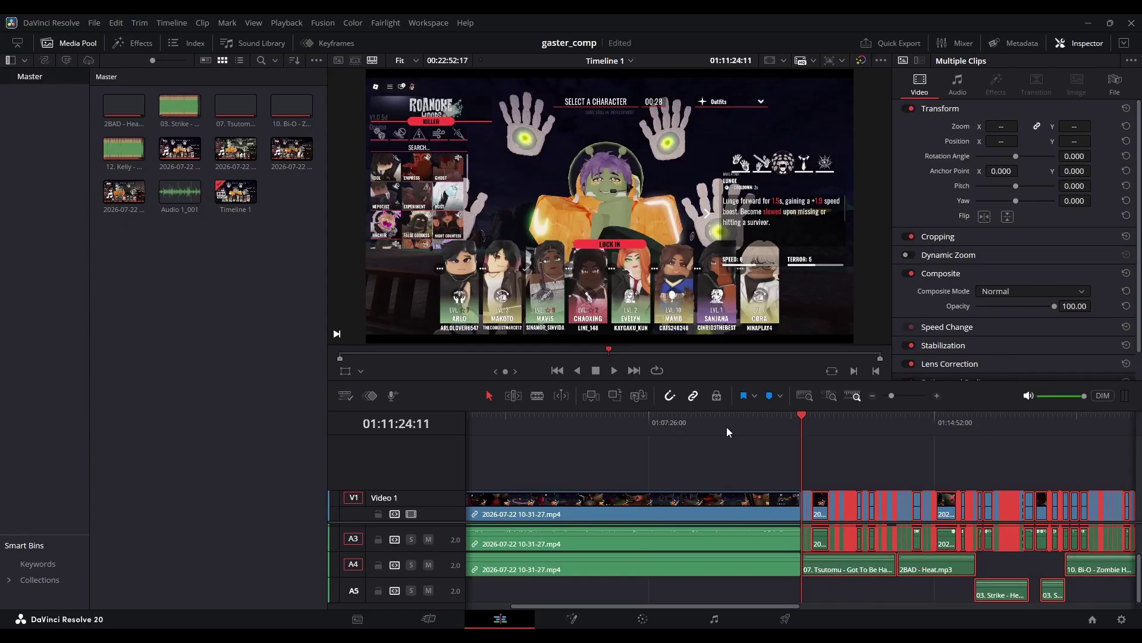
Remove the opening recording's fourth-track audio and set the volume of its other three audio clips to 4.0.
left_click_drag(726, 426, 466, 424)
scroll(467, 425, "up", 3)
left_click(693, 396)
scroll(626, 548, "down", 3)
left_click(626, 559)
scroll(625, 548, "up", 3)
left_click(571, 556, "shift")
left_click(624, 538, "shift")
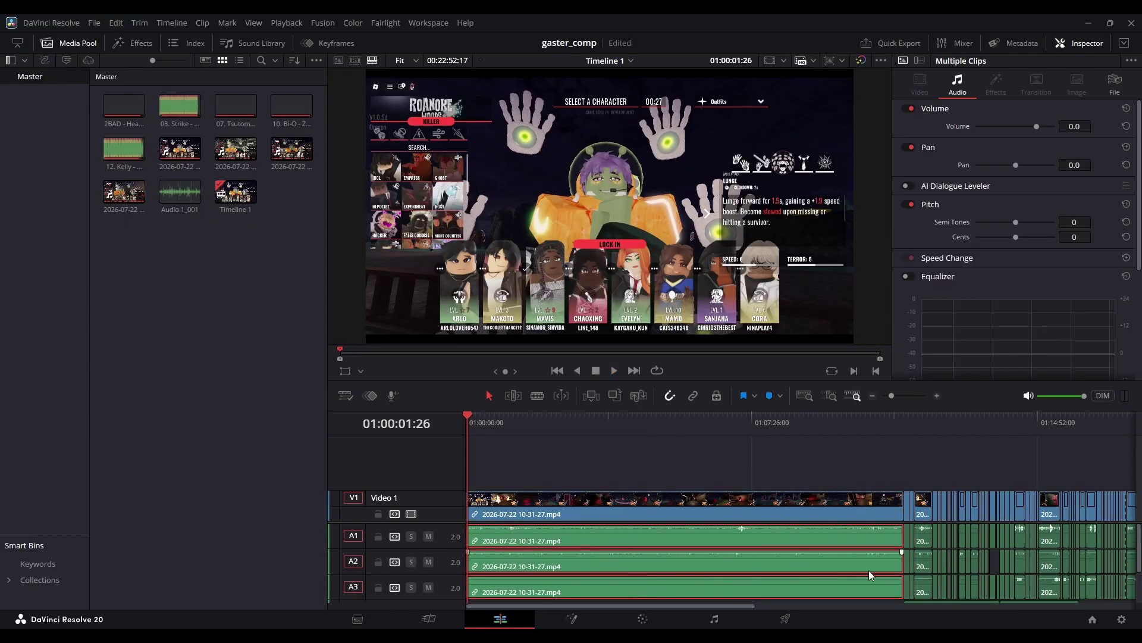
key("ctrl+shift+a")
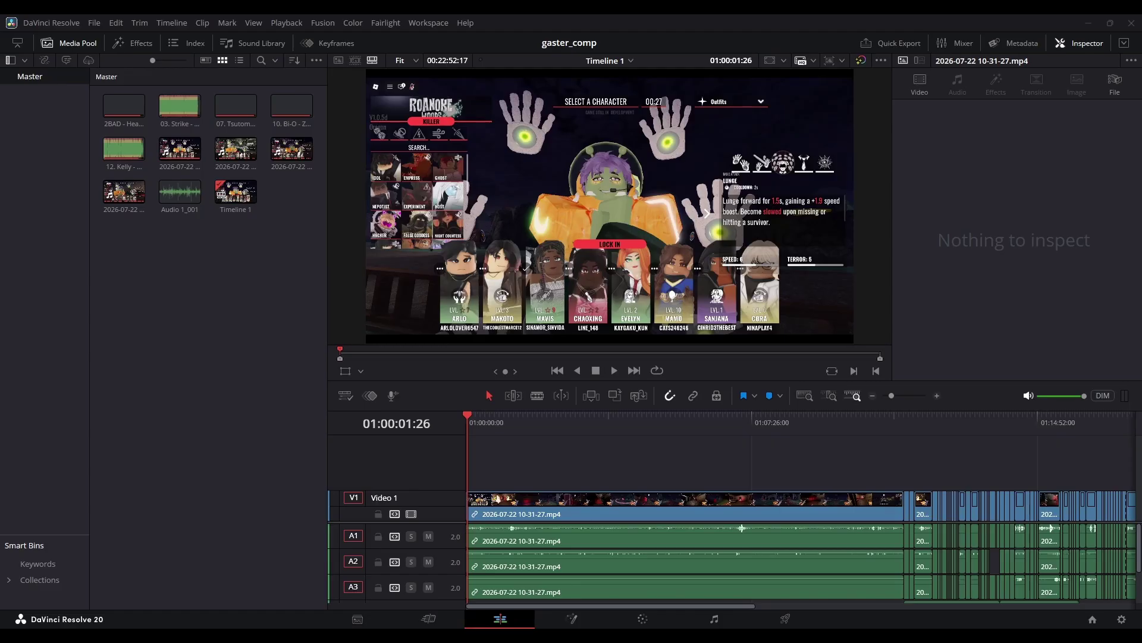
Place Bust A Groove OST - CHEMICAL LOVE.mp3 on track A4 at the timeline start and set its volume to -20.
scroll(626, 560, "down", 3)
left_click_drag(235, 191, 468, 593)
double_click(1075, 126)
type("-20")
key("Return")
key("space")
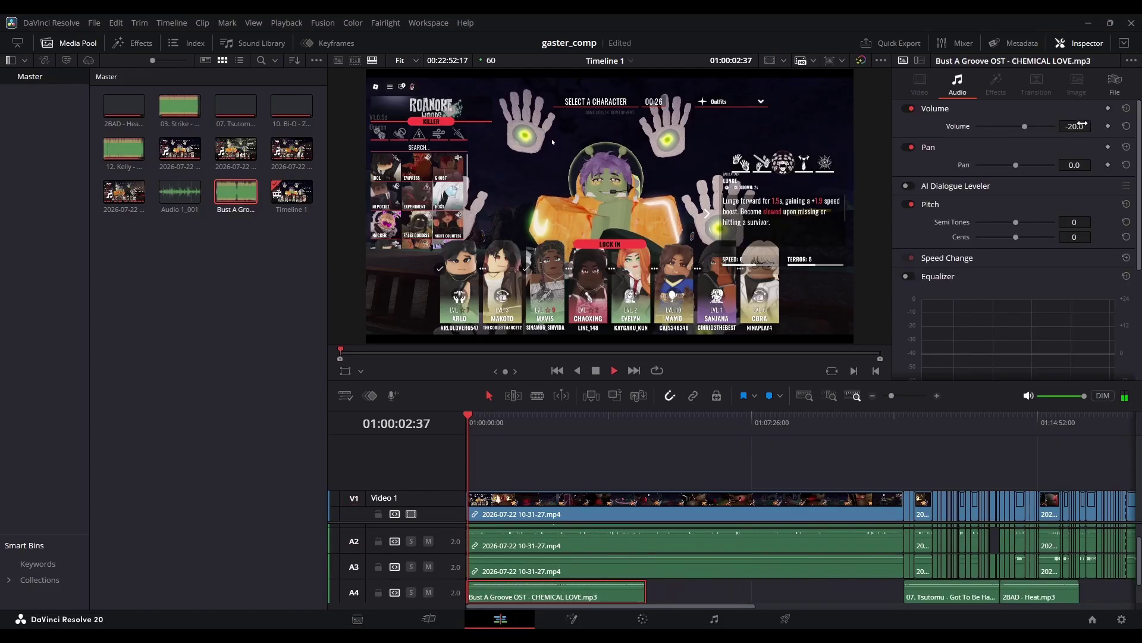
Split the gameplay at 01:00:10:02 and about 01:00:24, and ripple-delete the section between the cuts.
scroll(542, 524, "up", 5)
key("space")
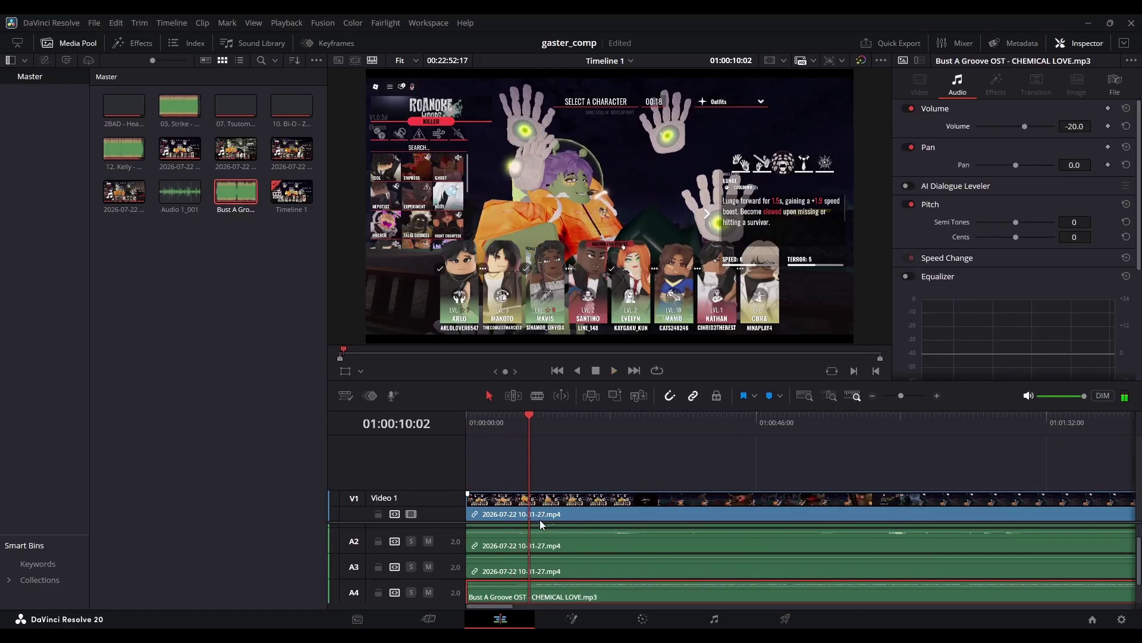
key("b")
left_click(529, 513)
left_click(616, 429)
left_click(616, 513)
key("a")
left_click(564, 515)
key("Delete")
key("space")
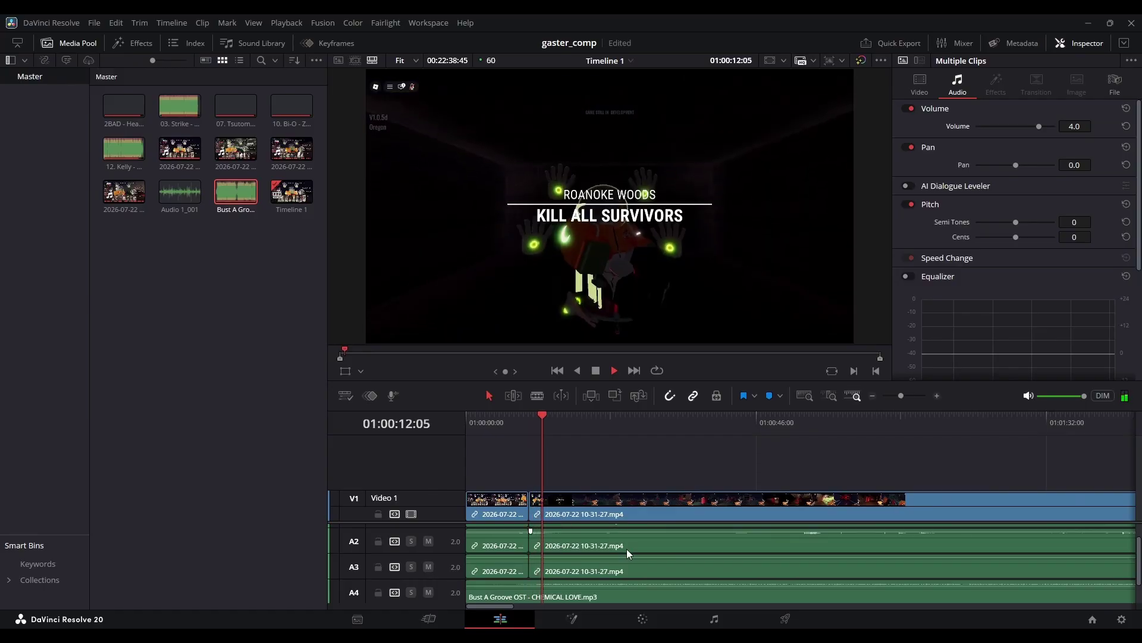
Delete the entire opening recording and its music so the timeline starts with the edited compilation.
left_click_drag(901, 395, 890, 393)
left_click(793, 430)
left_click_drag(773, 595, 415, 488)
key("Delete")
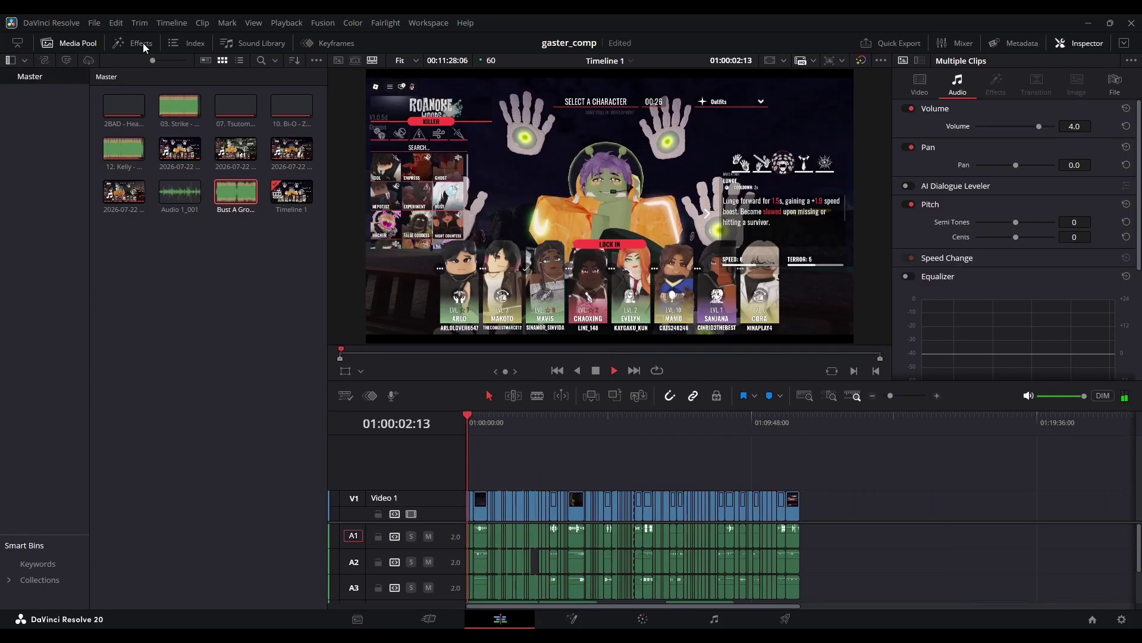
Insert an effect node between MediaIn1 and MediaOut1 in Fusion for the short character-select clip near 01:00:06.
left_click(77, 43)
left_click(1080, 44)
left_click_drag(726, 395, 732, 395)
left_click(139, 417)
key("space")
left_click_drag(726, 396, 744, 395)
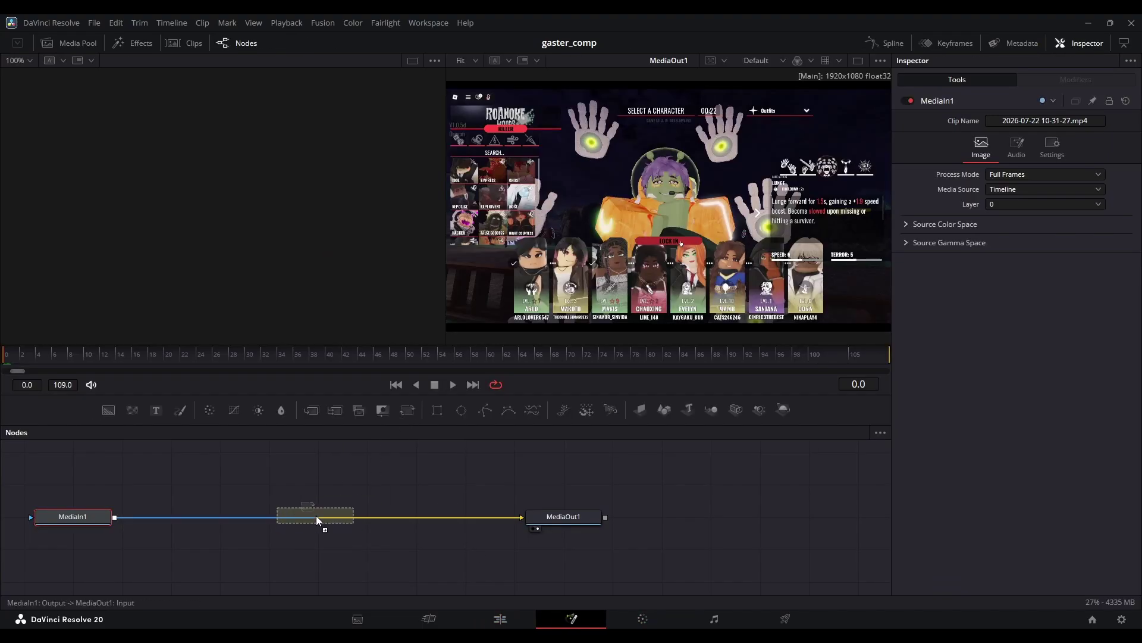
left_click_drag(316, 519, 316, 518)
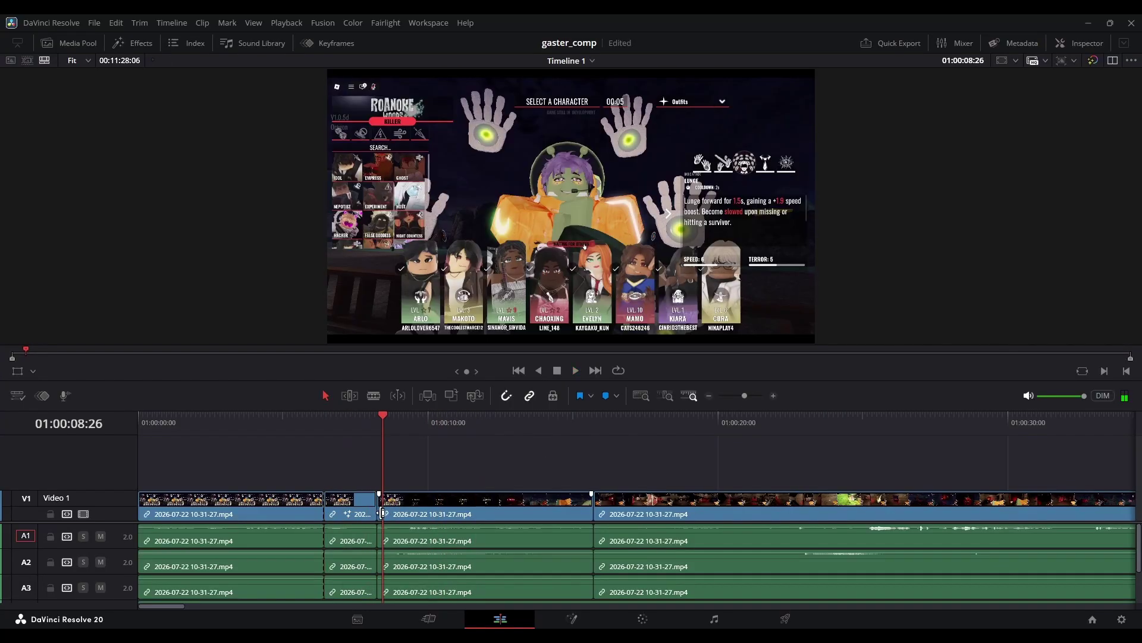
Slightly adjust the edit point at about 01:00:08, and split the gameplay at 01:00:13:54.
left_click_drag(382, 512, 386, 512)
key("space")
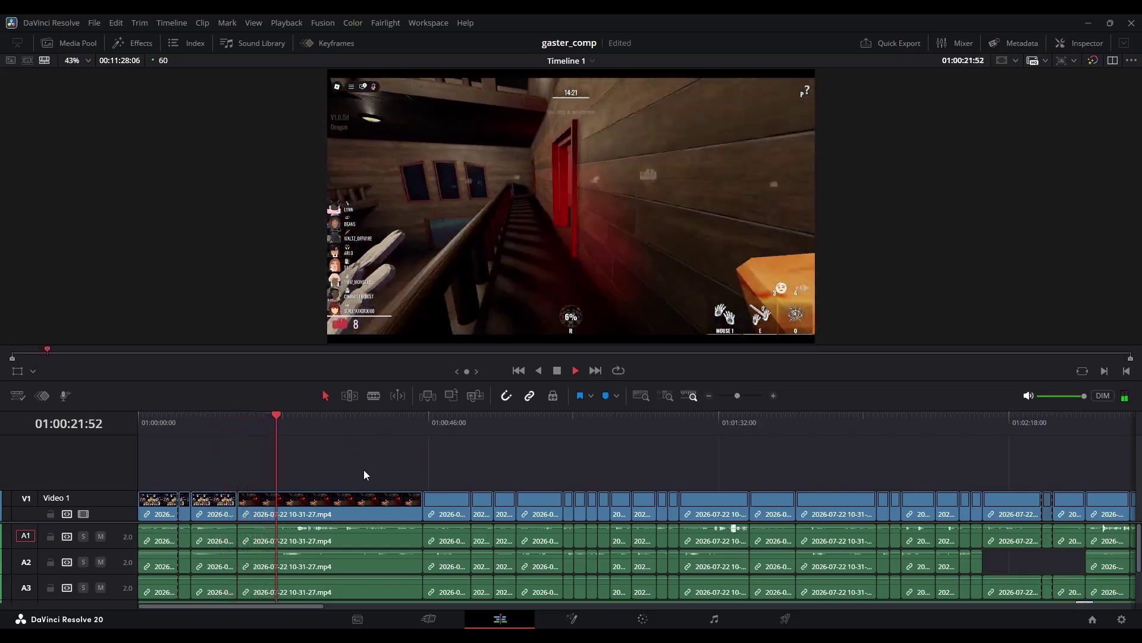
left_click(177, 428)
left_click(216, 428)
key("b")
key("space")
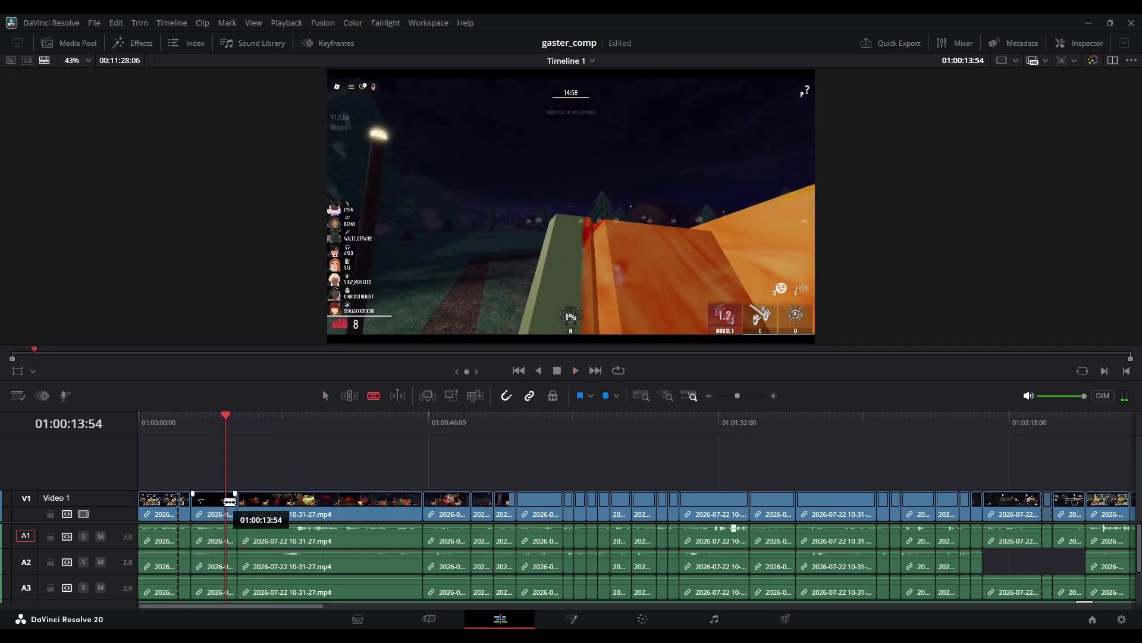
left_click(228, 501)
Set the opacity of the short gameplay clip starting at 01:00:13:54 to 50.
key("a")
left_click(1078, 44)
left_click(920, 85)
double_click(1075, 306)
type("50")
key("Return")
Add a Text title on Video 2 above the darkened clip, reading "NEPOTIST".
left_click(91, 45)
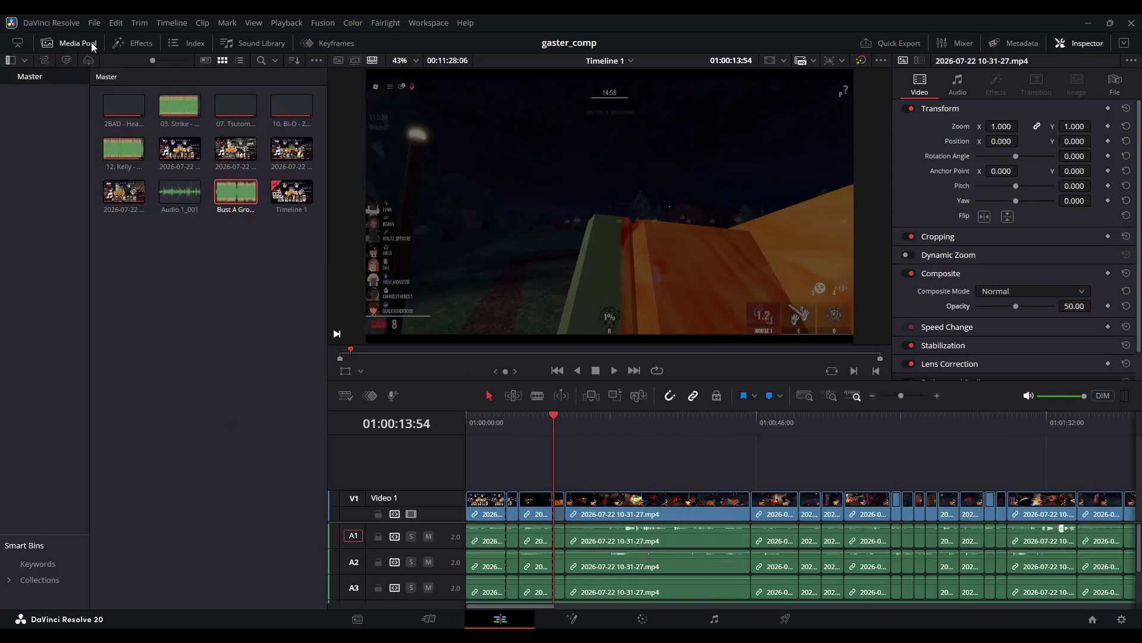
left_click(132, 43)
left_click(34, 543)
left_click_drag(142, 177, 569, 483)
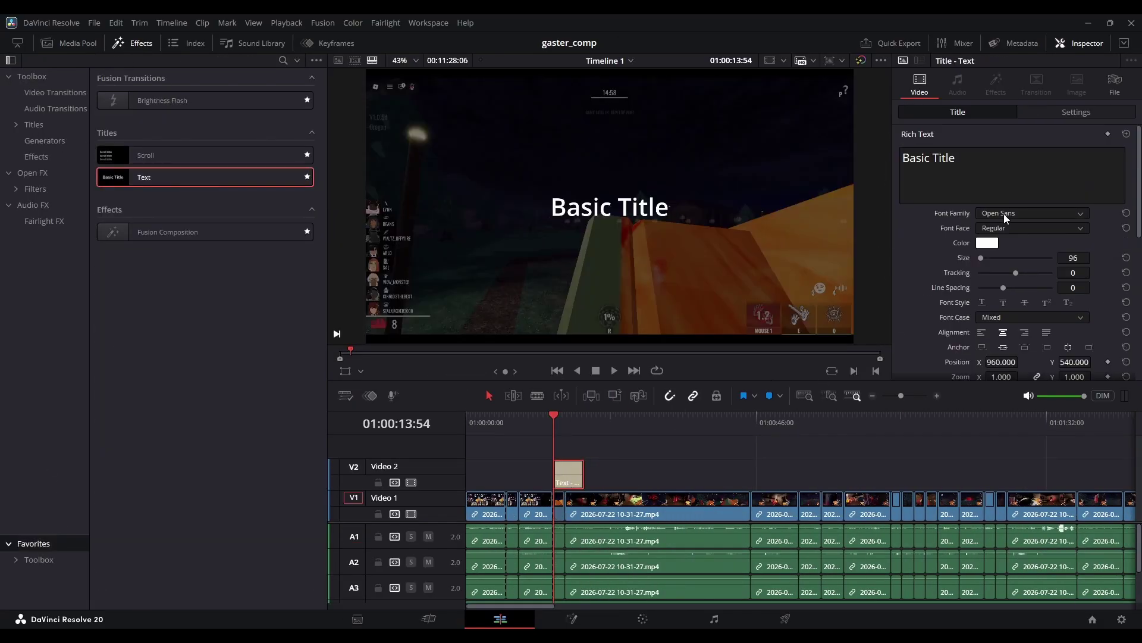
type("NEPOTIST")
Style the NEPOTIST title in black Adult Swim Bold with a size 10 red outside stroke, zoom 4.000 by 2.960, and Y position 880.
scroll(969, 256, "down", 5)
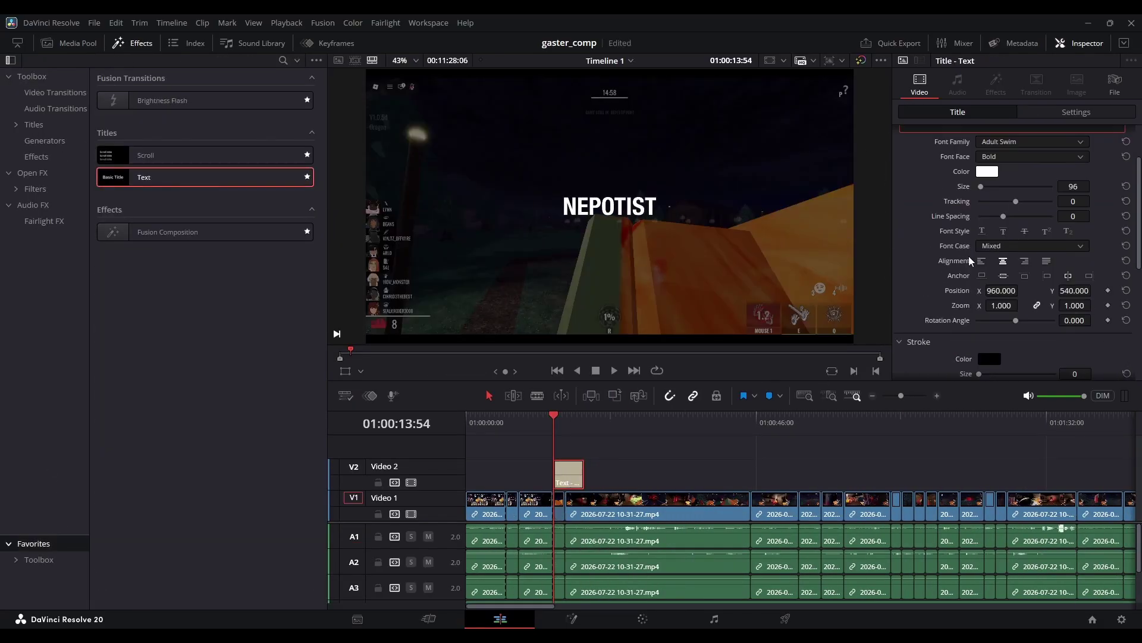
scroll(1004, 219, "up", 5)
scroll(1004, 220, "down", 5)
scroll(1006, 238, "up", 5)
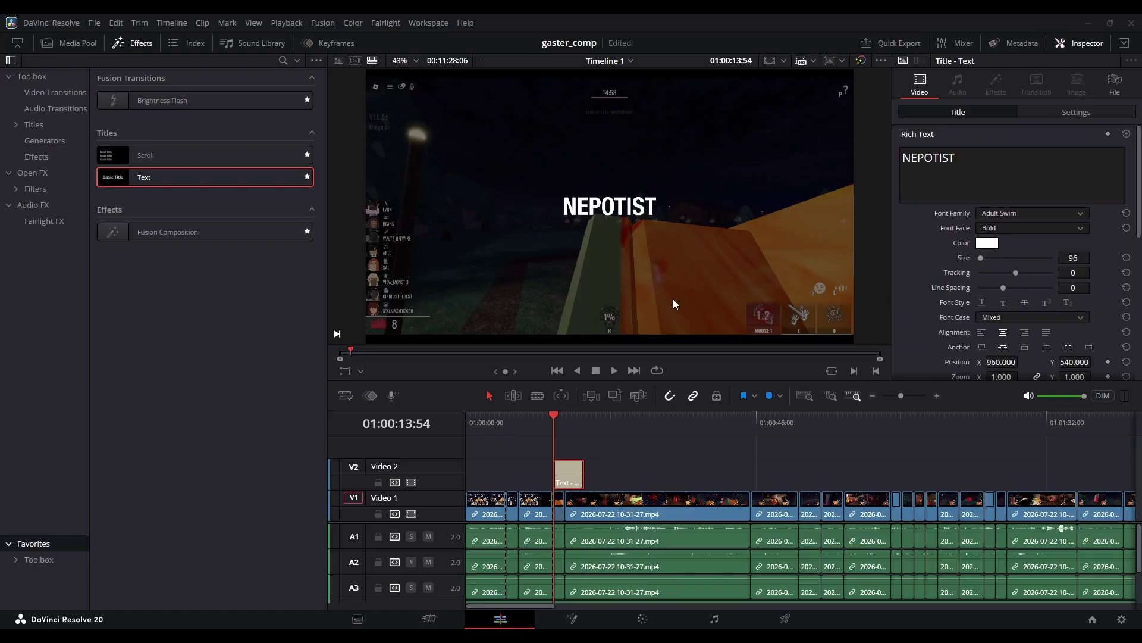
scroll(1013, 271, "down", 5)
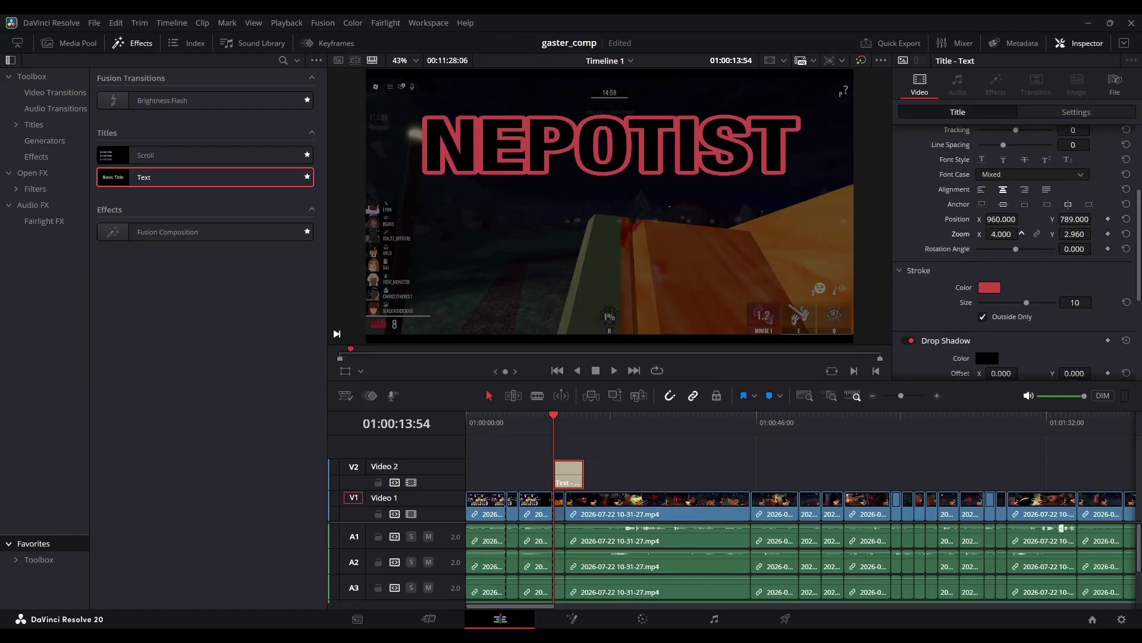
left_click_drag(1071, 219, 1076, 222)
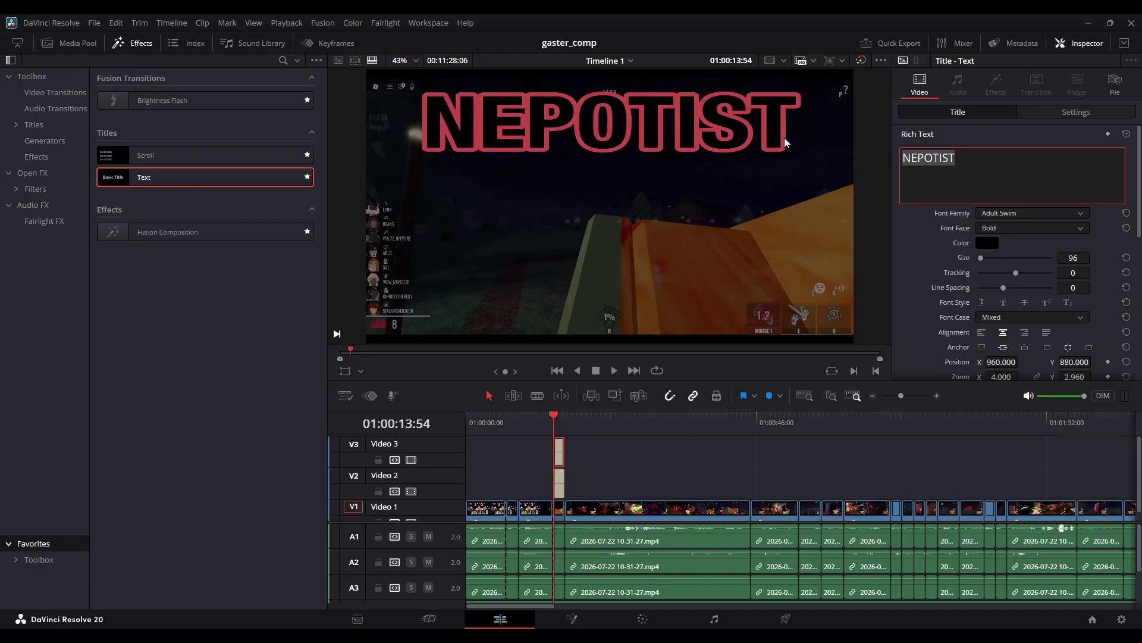
Change the duplicate title on Video 3 to "GAMEPLAY" and move it to the lower part of the video frame.
type("GAMEPLAY")
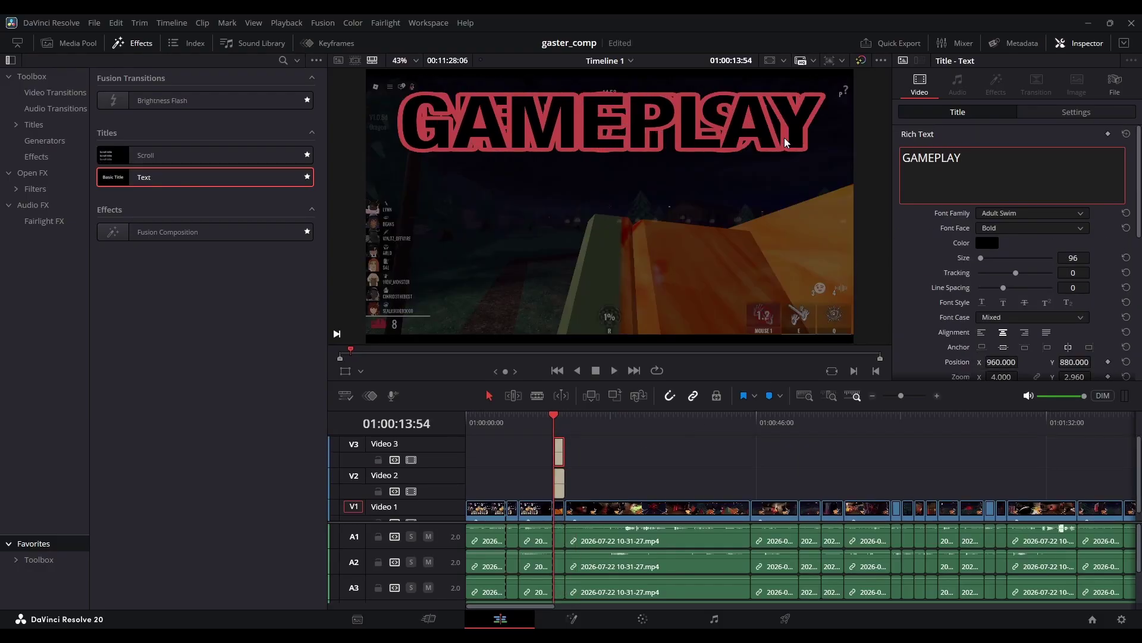
left_click_drag(785, 138, 785, 316)
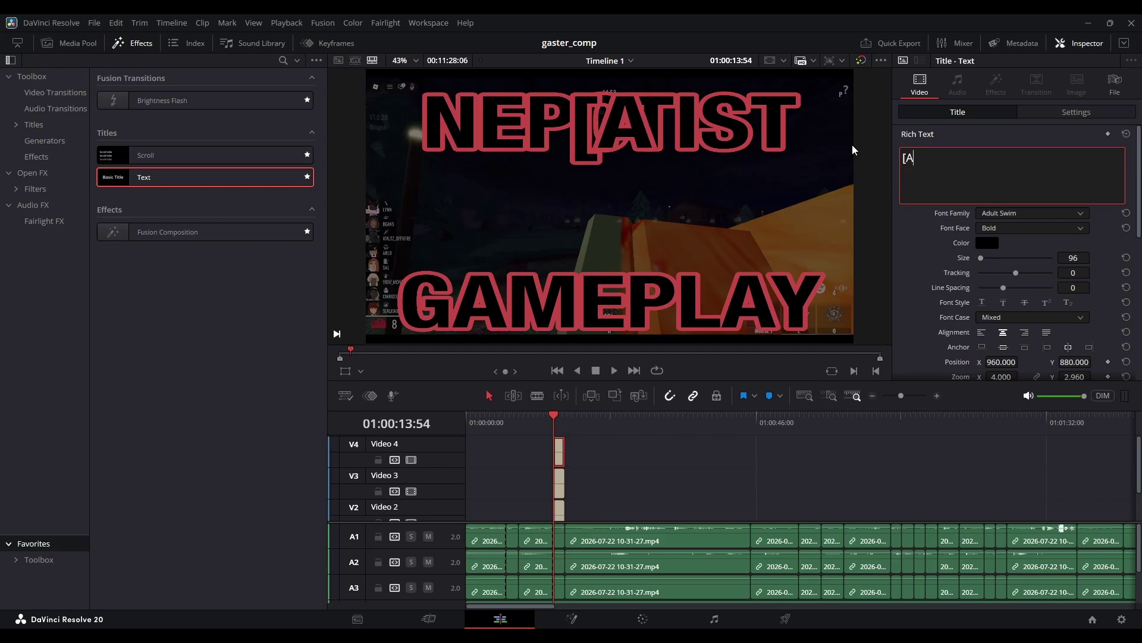
Change the duplicate title on Video 4 to a widely spaced pair of square brackets, with Y position 553 and zoom 4.000 by 4.000.
type("KA")
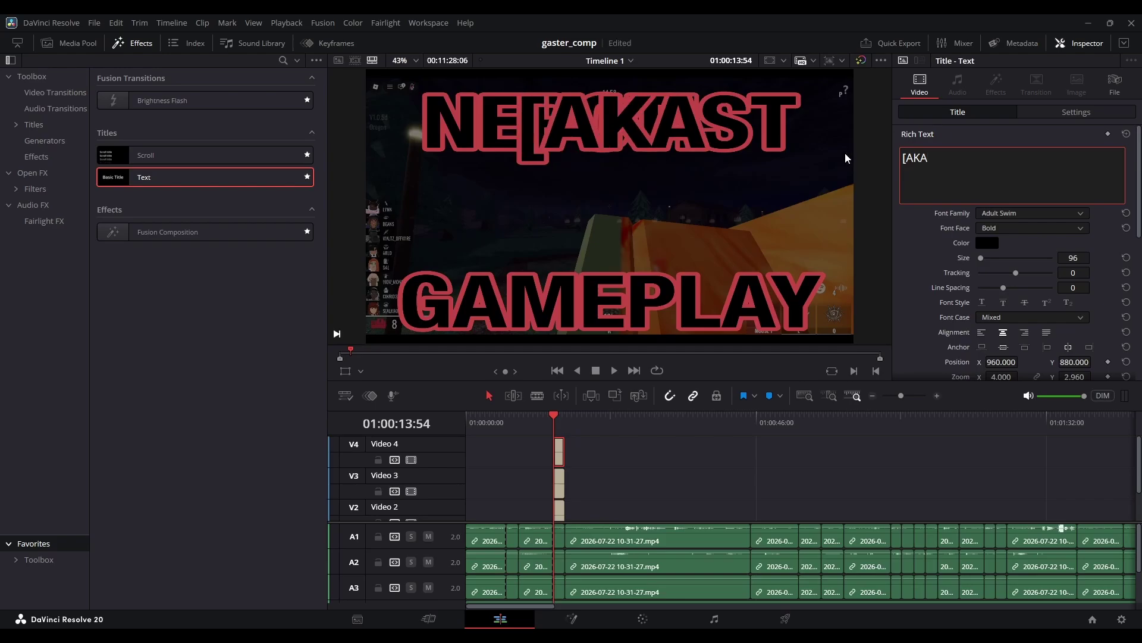
key("BackSpace")
key("BackSpace")
key("BackSpace")
type("]")
left_click_drag(1073, 362, 862, 361)
scroll(1029, 307, "down", 3)
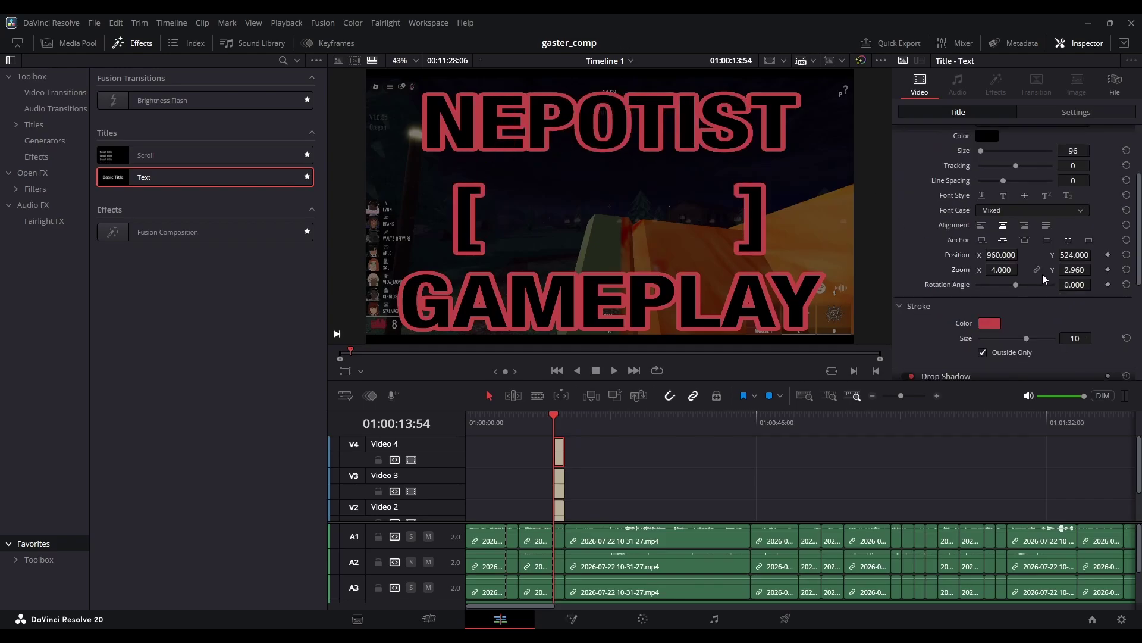
scroll(1011, 208, "up", 3)
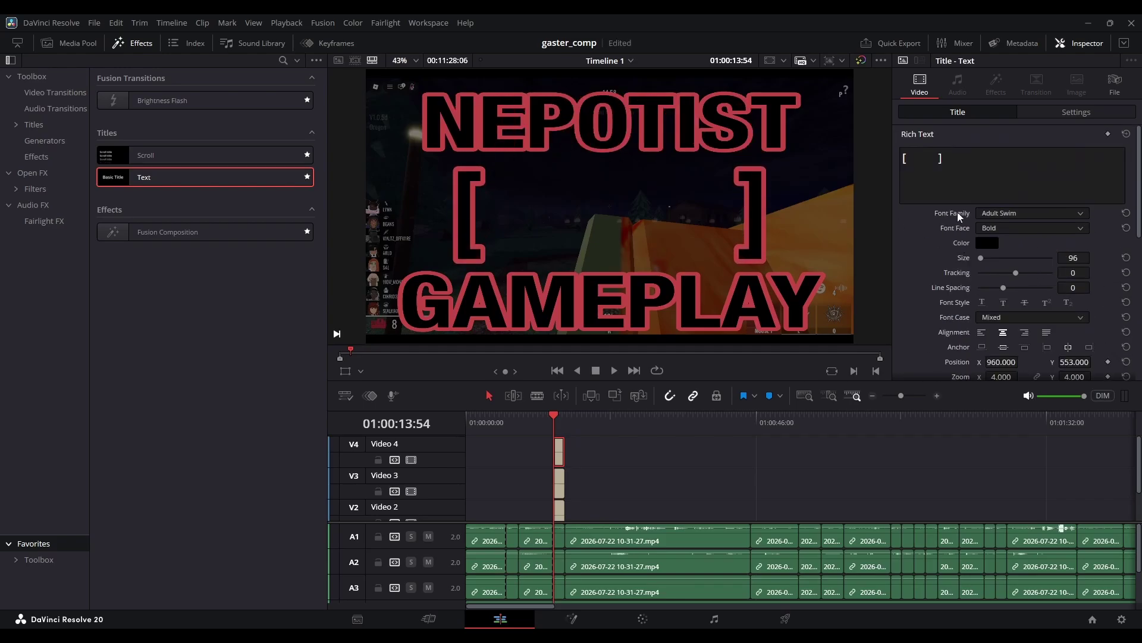
left_click(936, 158)
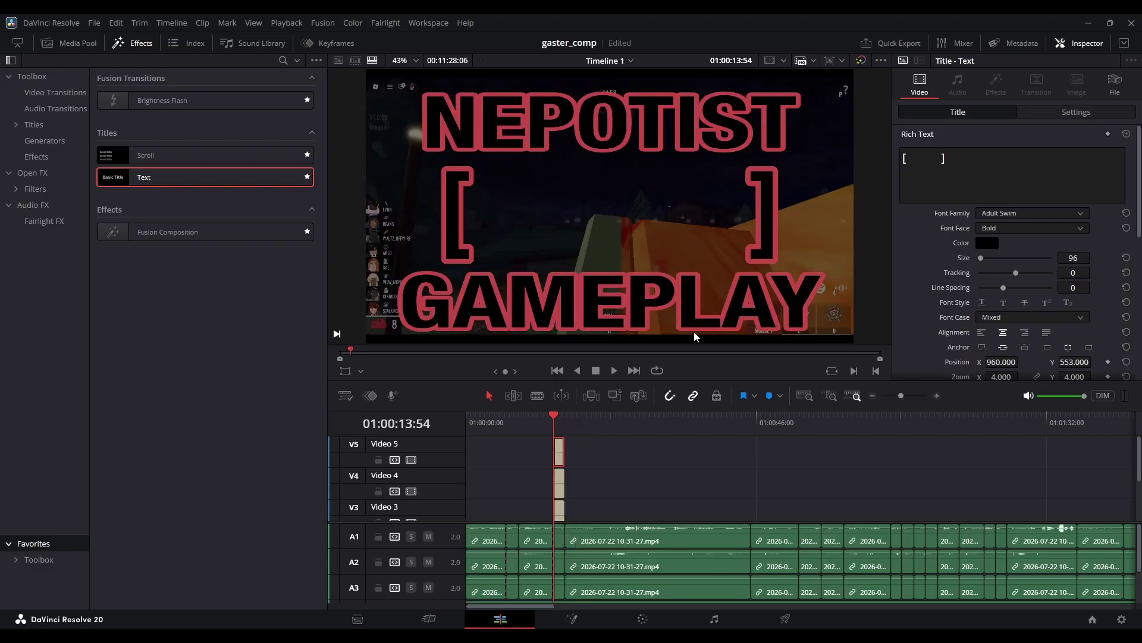
Change the duplicate title on Video 5 to "AKA" in Phorssa Regular, with zoom 1.090 and Y position 495, inside the brackets.
left_click(1032, 213)
left_click(1020, 261)
left_click_drag(954, 187, 859, 144)
type("GA")
key("BackSpace")
key("BackSpace")
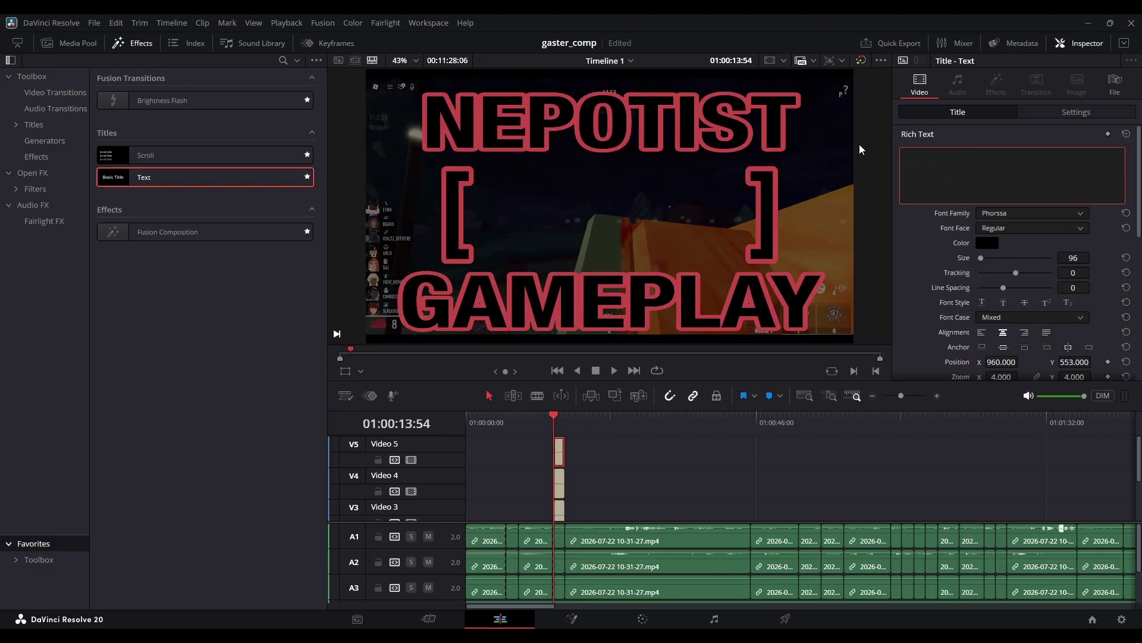
type("AKA")
scroll(903, 226, "down", 3)
left_click_drag(1002, 305, 1114, 309)
left_click_drag(1022, 306, 1082, 307)
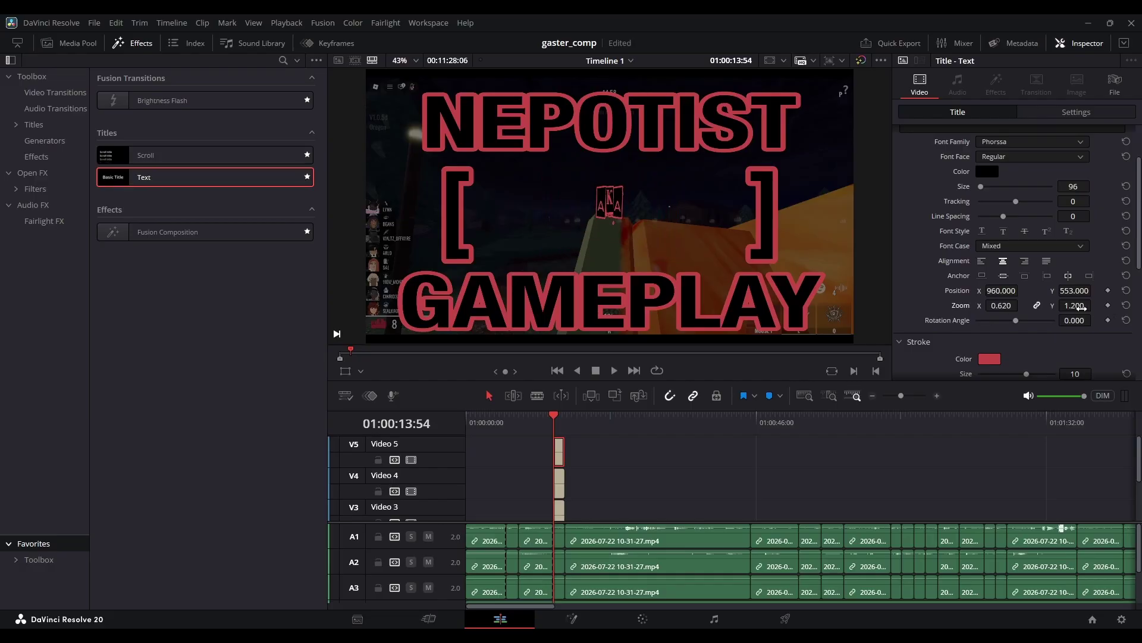
Shorten the AKA, bracket and GAMEPLAY titles from their starts so they appear after the NEPOTIST title.
left_click_drag(901, 395, 907, 396)
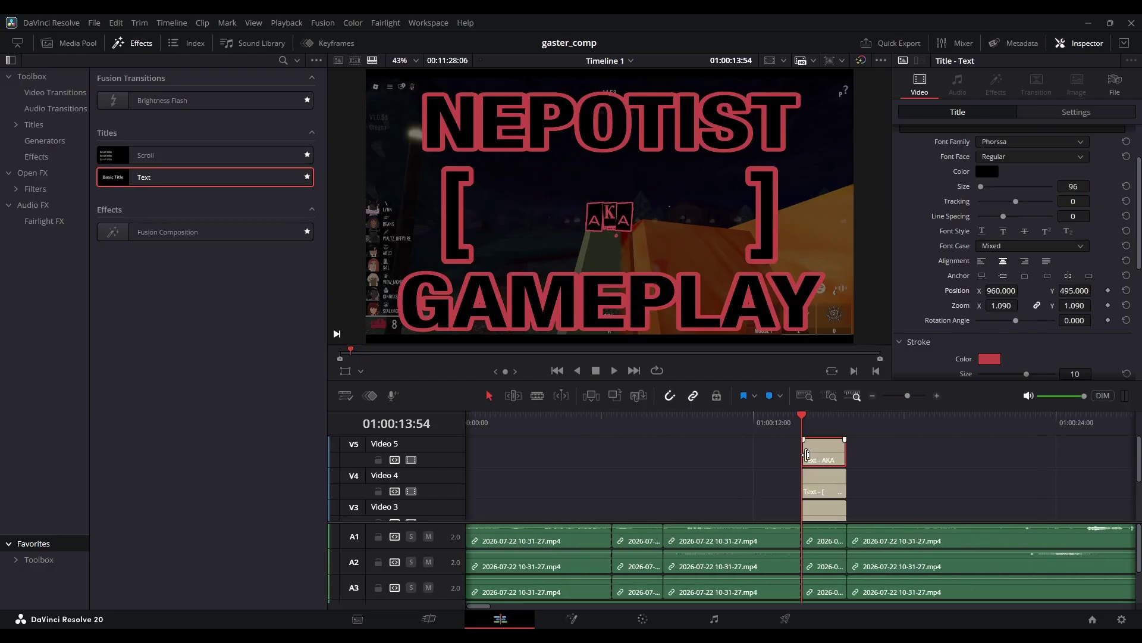
left_click_drag(805, 455, 827, 455)
left_click_drag(805, 485, 827, 490)
scroll(828, 488, "down", 3)
left_click_drag(805, 452, 827, 452)
key("space")
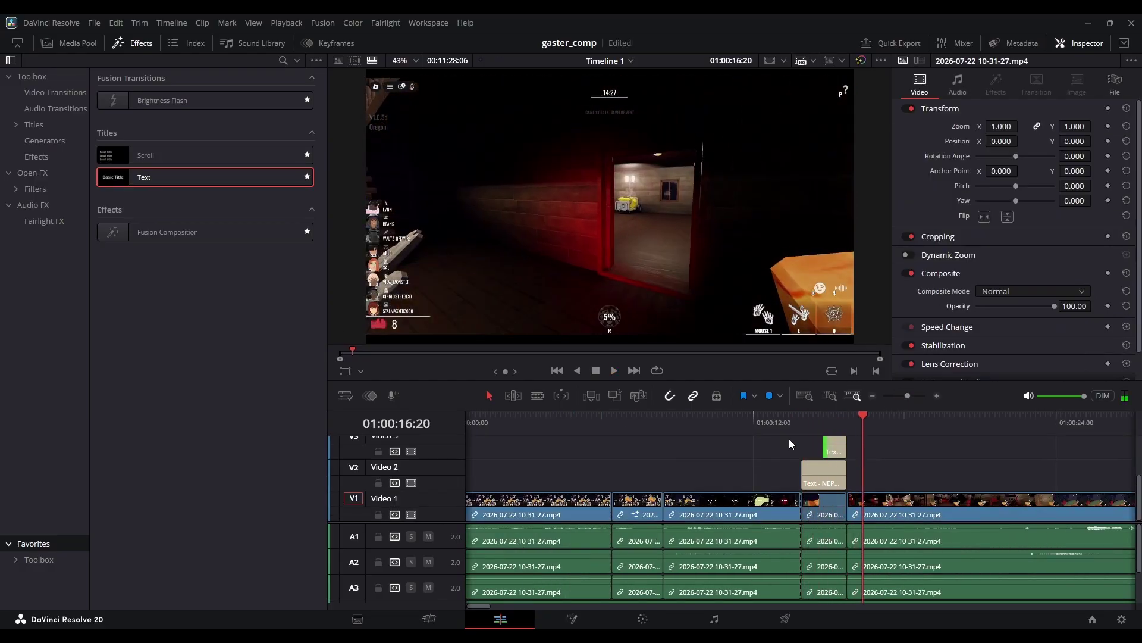
Play the intro and extend the GAMEPLAY title's start so it appears before the bracket title.
left_click(772, 426)
scroll(828, 511, "up", 3)
key("space")
left_click_drag(826, 512, 814, 513)
key("space")
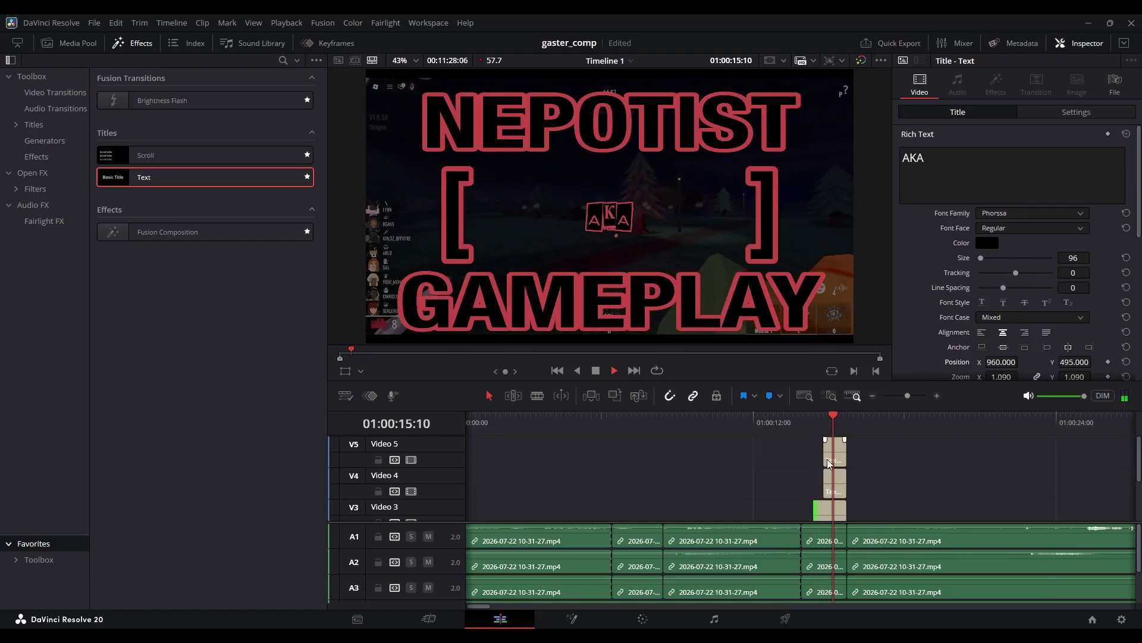
Retime the bracket title to start at about 01:00:14:49 and align the AKA title's start with it.
left_click_drag(825, 452, 834, 452)
left_click(821, 423)
left_click_drag(908, 396, 913, 397)
scroll(767, 476, "down", 3)
left_click(748, 424)
key("space")
key("space")
scroll(828, 492, "up", 3)
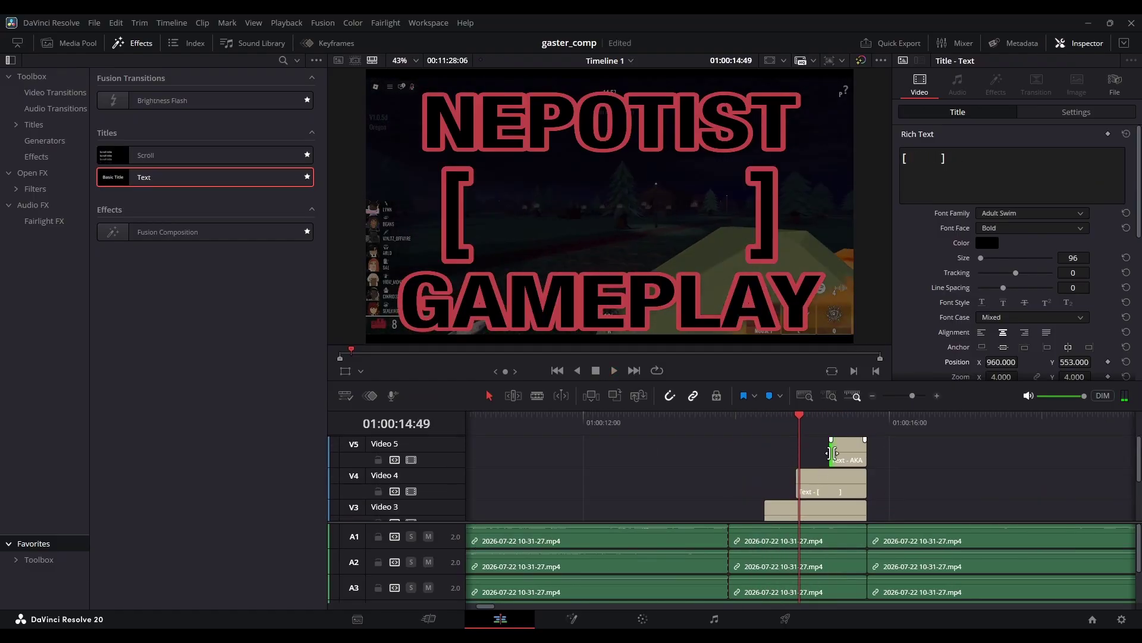
left_click_drag(833, 458, 800, 457)
Split the AKA title at 01:00:15:18 and change its second part to "AKA GASTER".
key("space")
key("space")
key("ctrl+b")
left_click(852, 451)
left_click(957, 176)
type("GASTER")
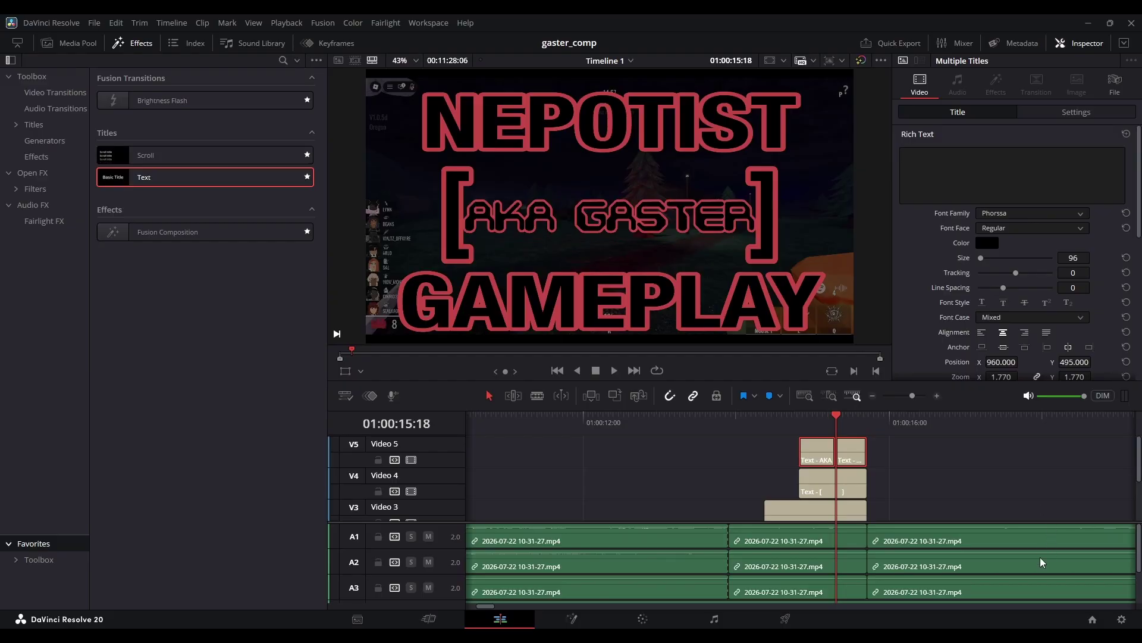
Give all the intro titles a white fill and a near-black stroke, and change their composite mode.
scroll(922, 479, "down", 2)
left_click_drag(916, 485, 827, 411)
left_click(1077, 112)
scroll(1029, 260, "down", 10)
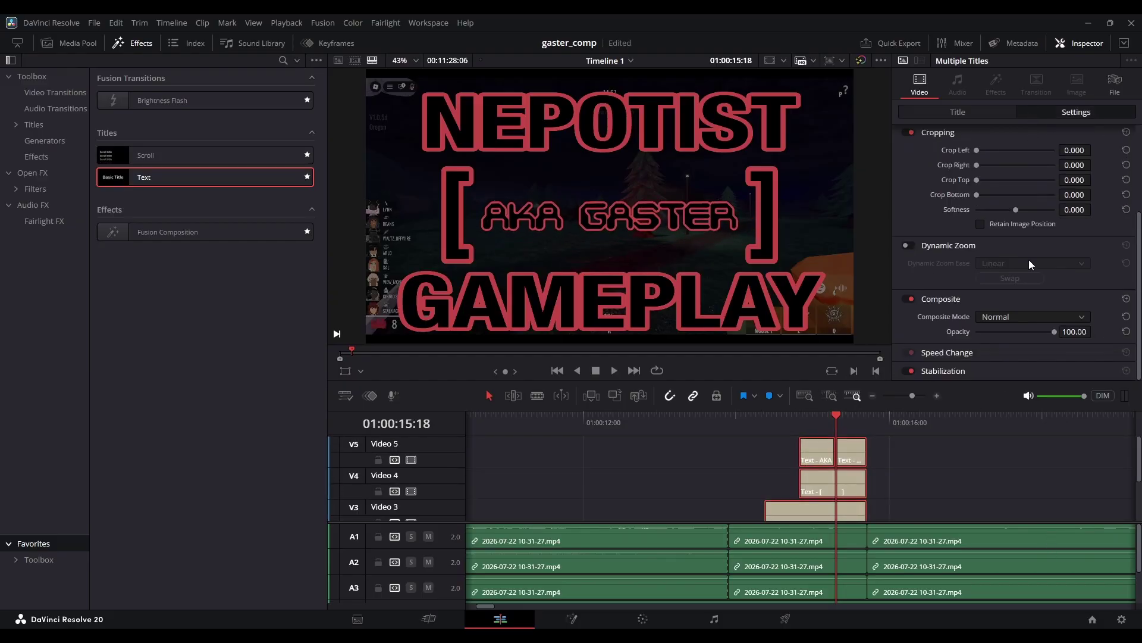
left_click(1021, 316)
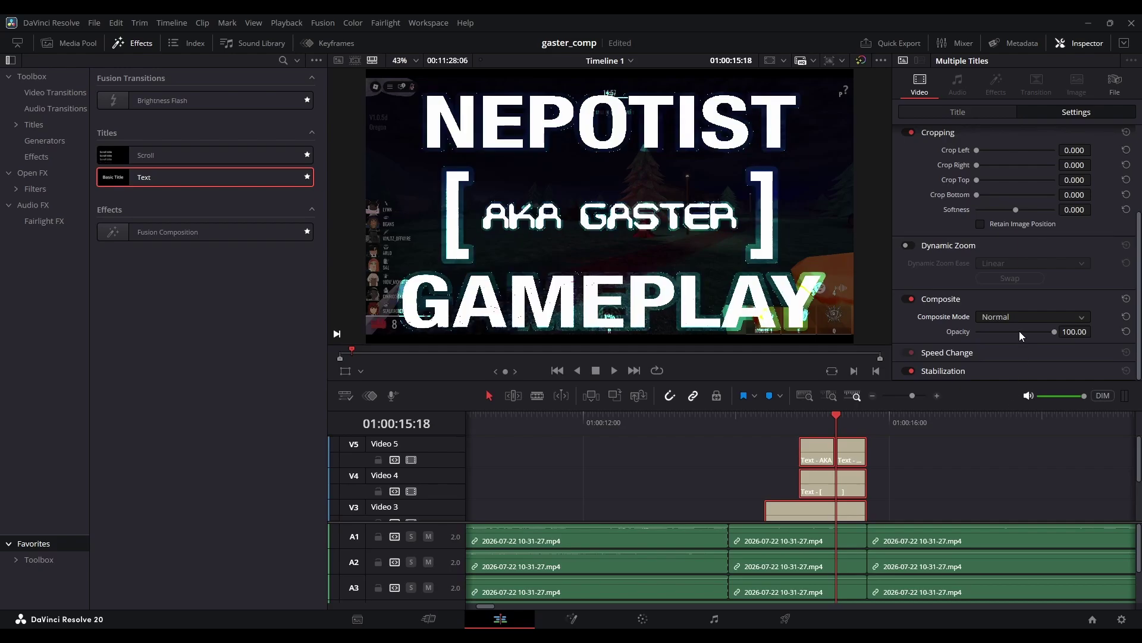
left_click(969, 114)
scroll(1021, 127, "down", 3)
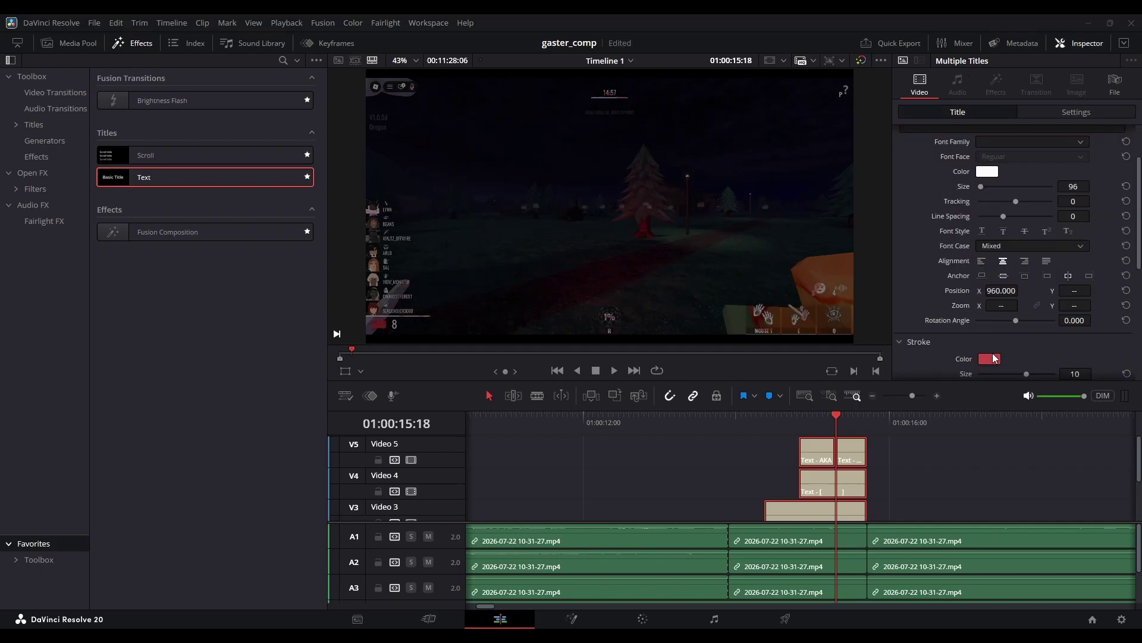
left_click(1065, 112)
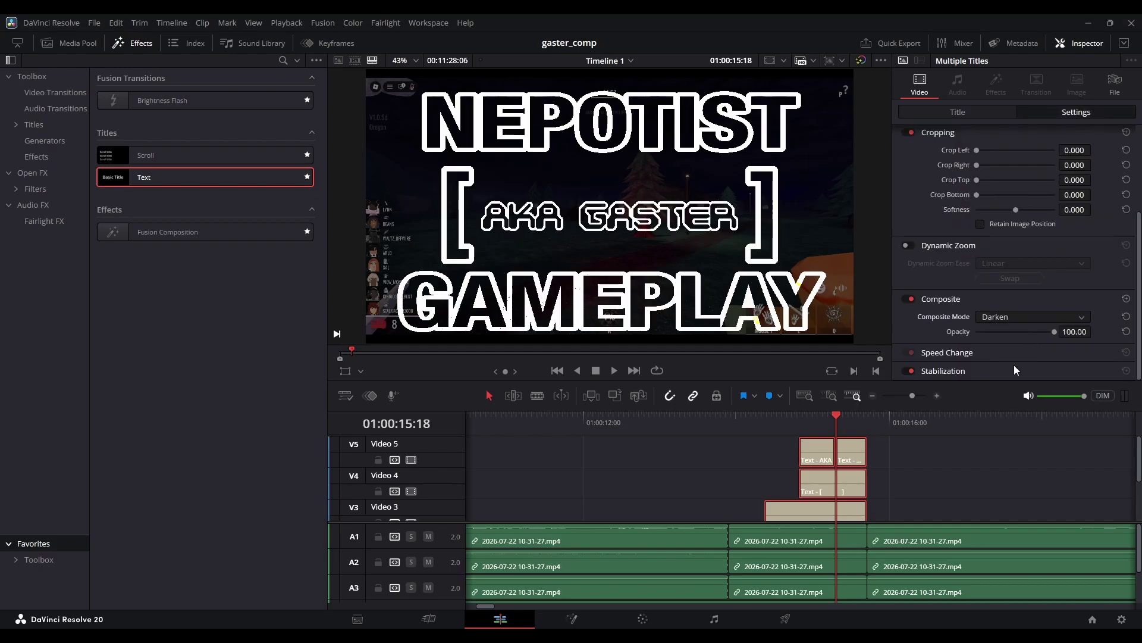
left_click(955, 113)
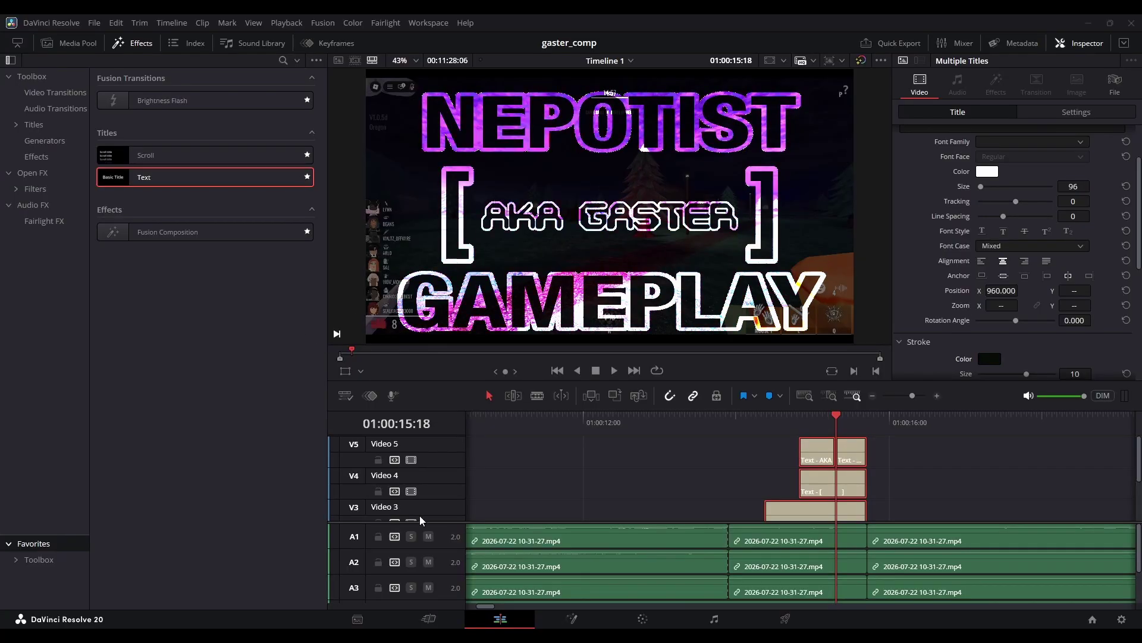
Play back the intro to review the staggered, recolored titles.
left_click(941, 474)
scroll(832, 494, "down", 3)
left_click(665, 415)
key("space")
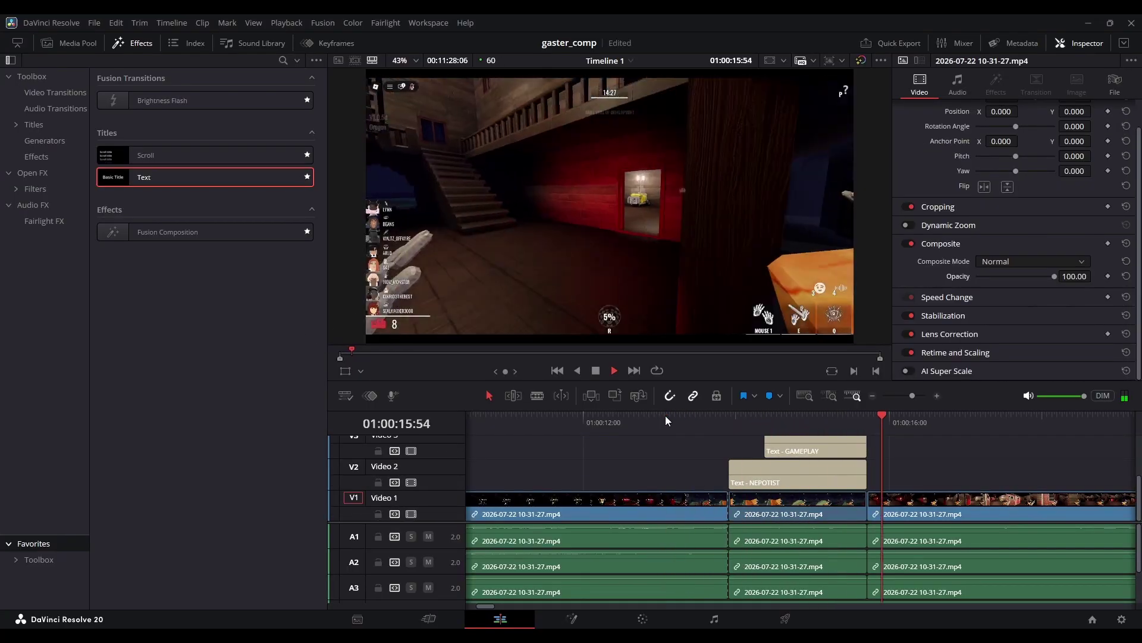
Add a Vignette effect between MediaIn1 and MediaOut1 in the Fusion composition of the darkened title clip, and return to the timeline.
left_click_drag(913, 396, 911, 395)
left_click(632, 549)
key("shift+5")
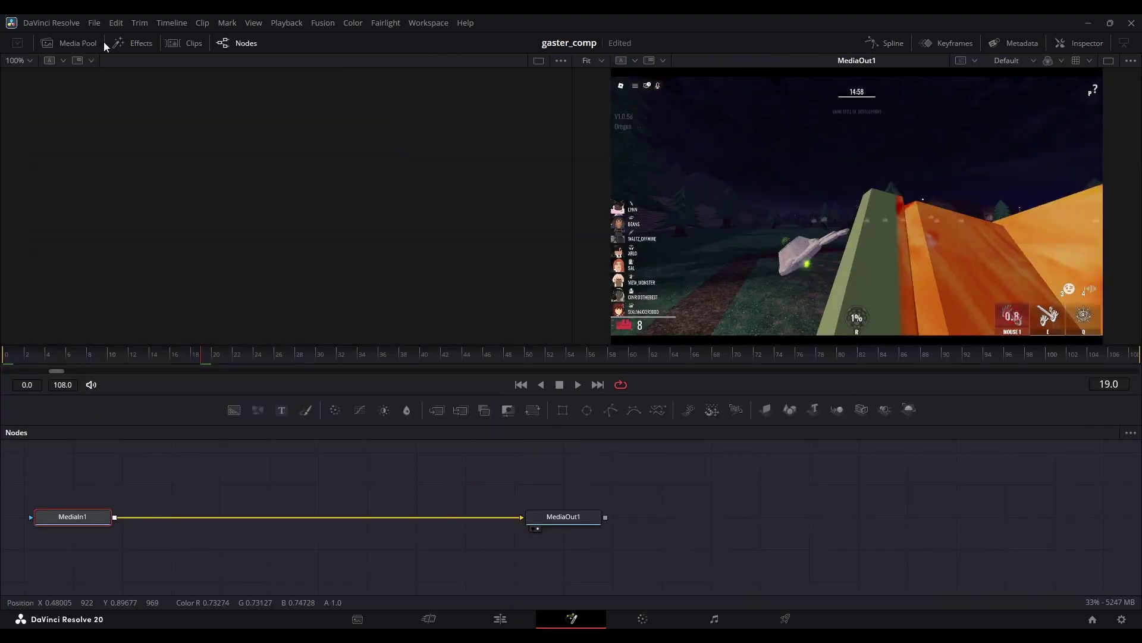
left_click(127, 47)
left_click(214, 62)
type("VIGN")
double_click(151, 137)
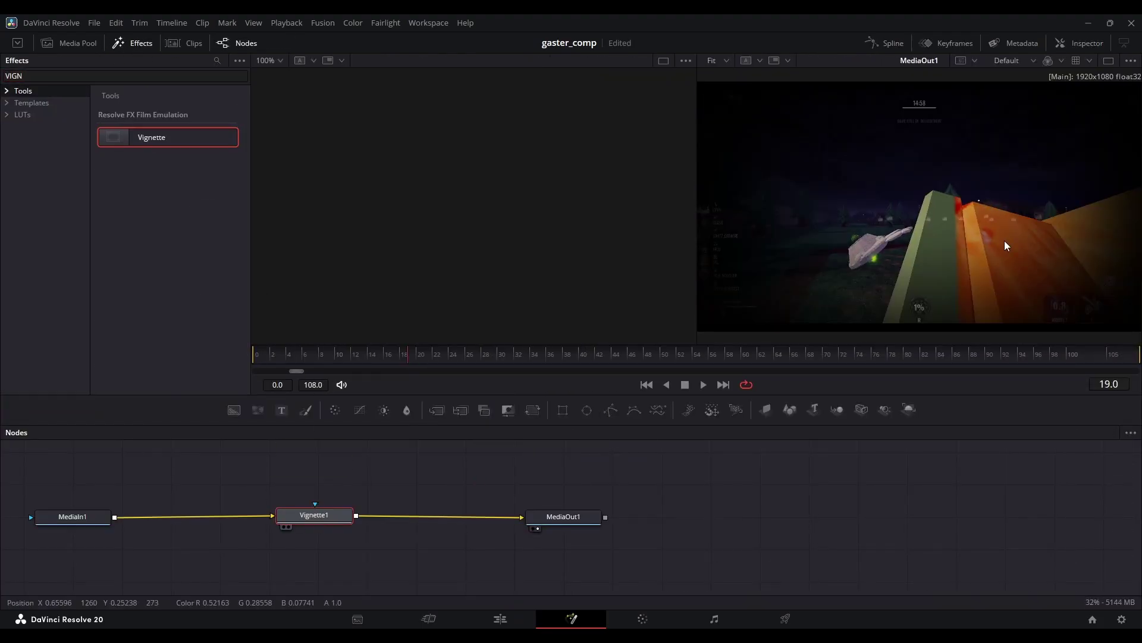
key("shift+4")
key("space")
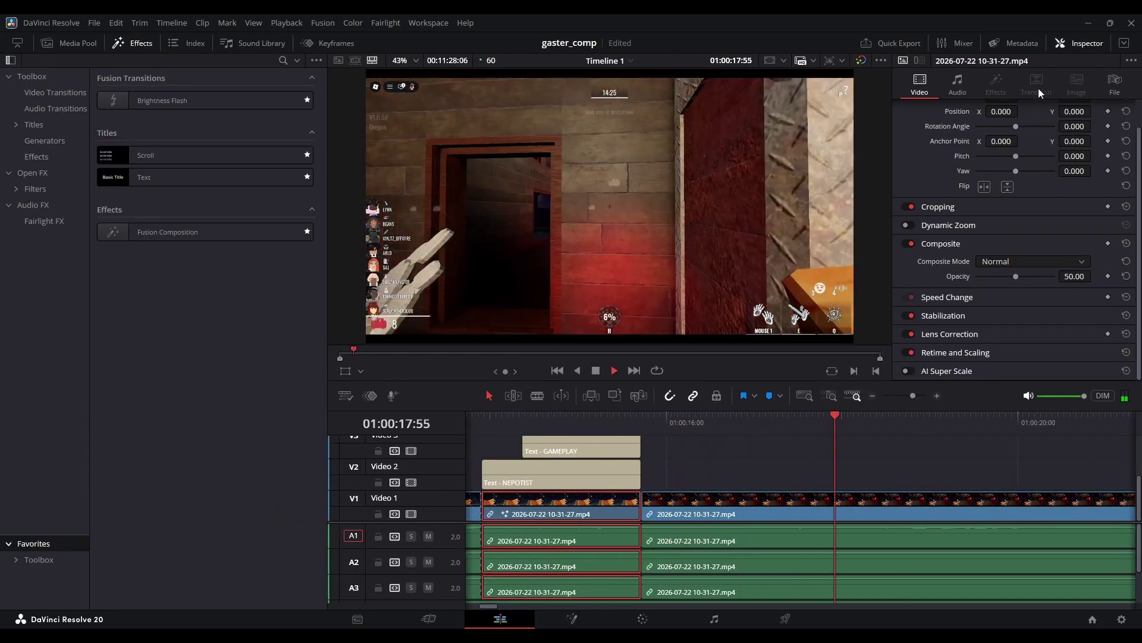
Place gaster-blaster-charging-v2.mp3 on Audio 6 just before the blaster shot around 01:00:23.
scroll(836, 473, "down", 5)
scroll(895, 543, "down", 3)
left_click(787, 427)
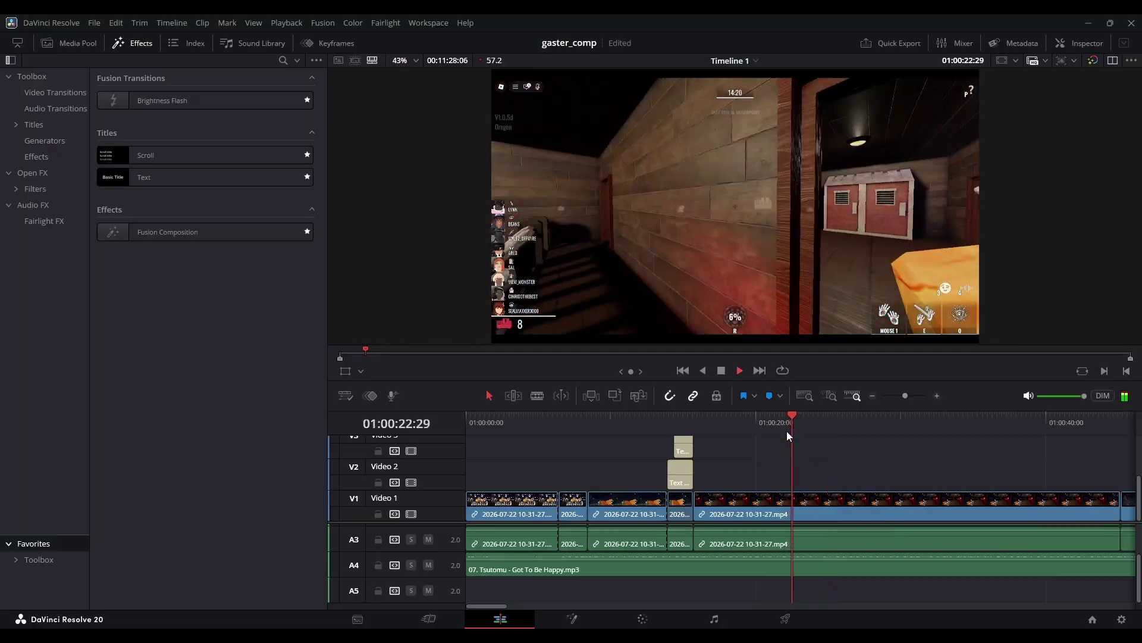
left_click_drag(787, 427, 795, 426)
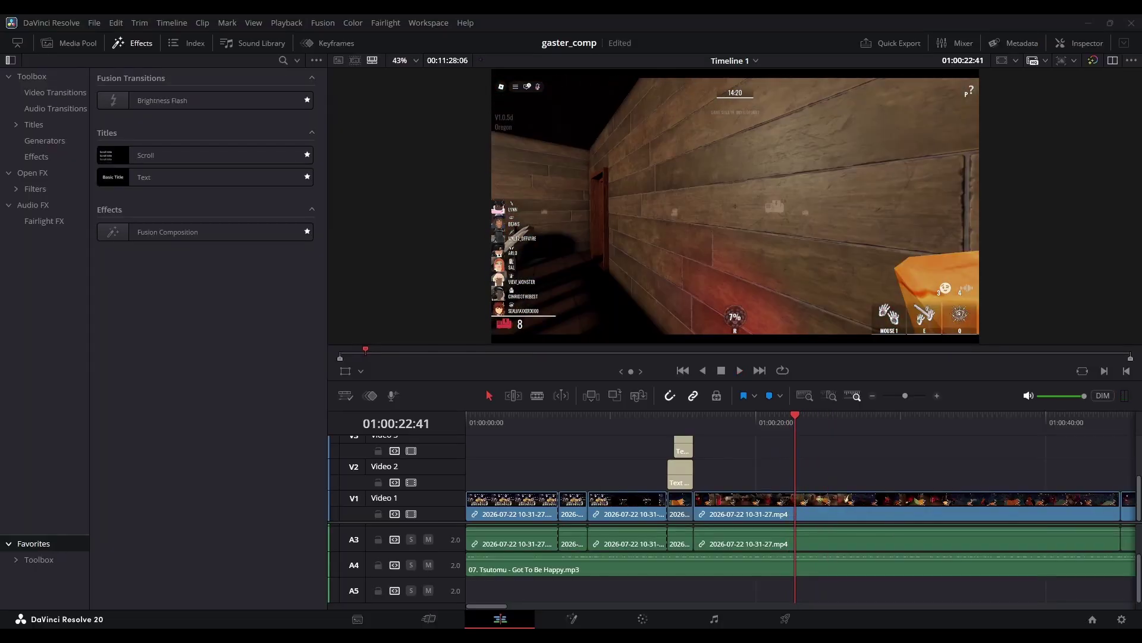
scroll(837, 554, "down", 1)
scroll(837, 484, "up", 5)
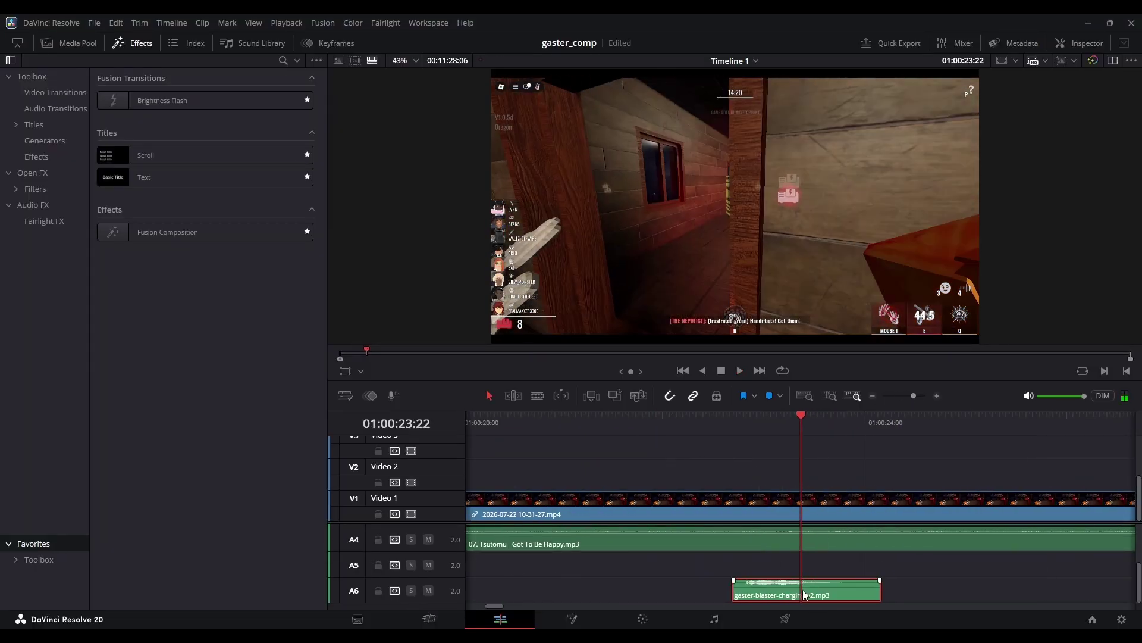
Play the charging sound against the footage and trim its end to 01:00:23:51.
double_click(809, 589)
left_click(730, 426)
key("space")
key("space")
left_click_drag(894, 588, 849, 588)
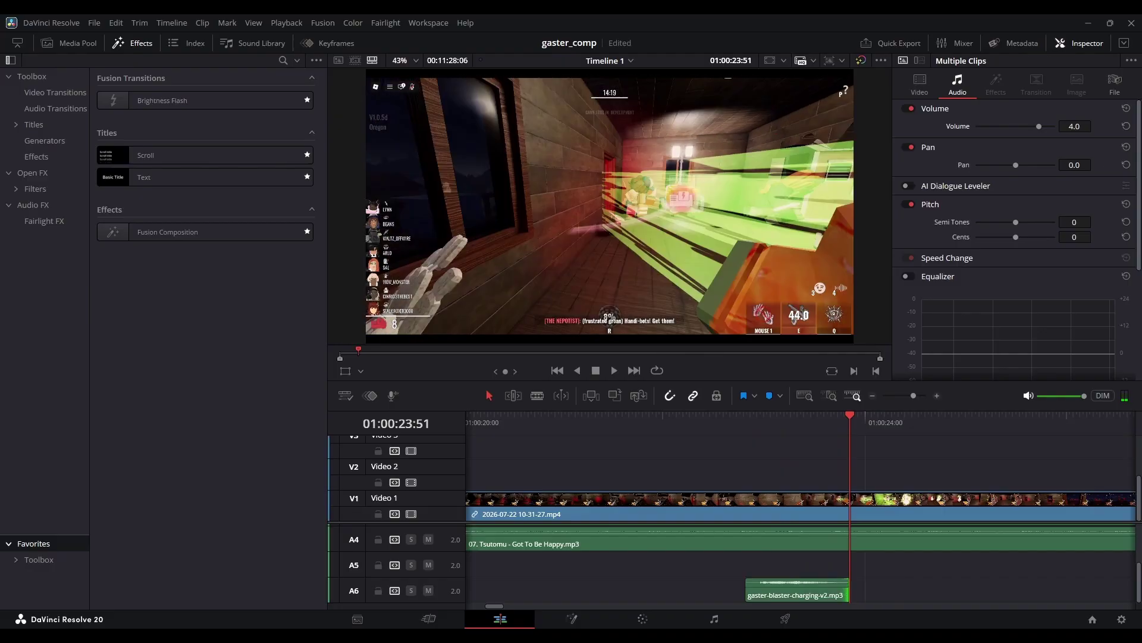
Place the gaster-blaster-firing sound on Audio 6 directly after the charging sound, set its volume to -10.0, and play both.
scroll(863, 493, "up", 3)
left_click(810, 595)
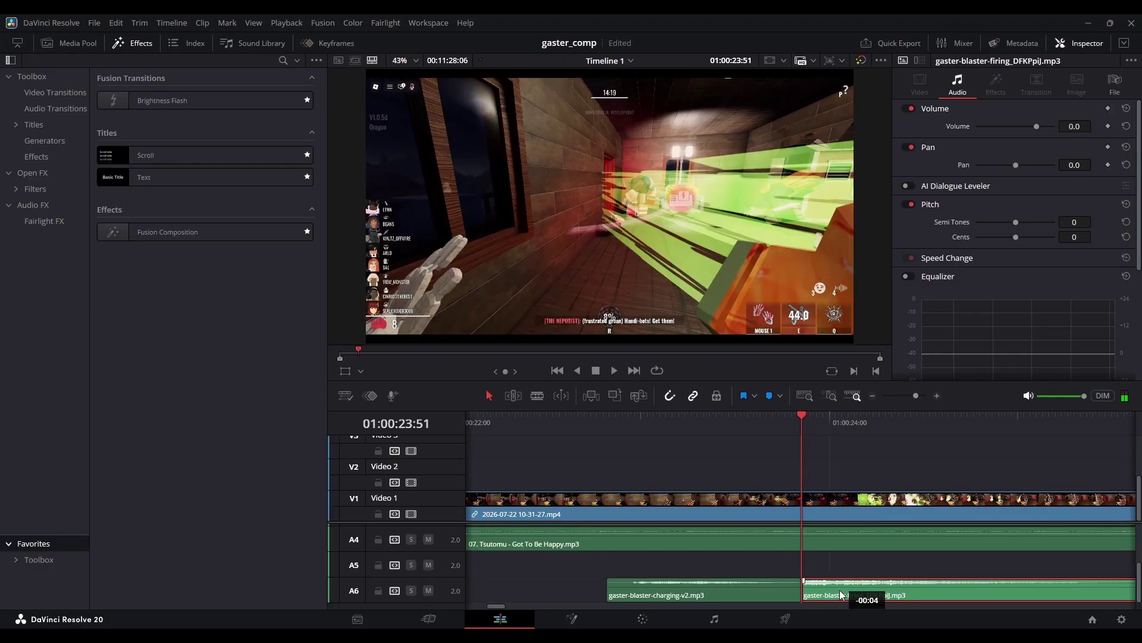
key("space")
key("space")
mouse_move(1075, 126)
left_mouse_down()
mouse_move(1063, 126)
mouse_move(1078, 126)
left_mouse_up()
left_click(624, 426)
key("space")
key("space")
left_click(625, 428)
key("space")
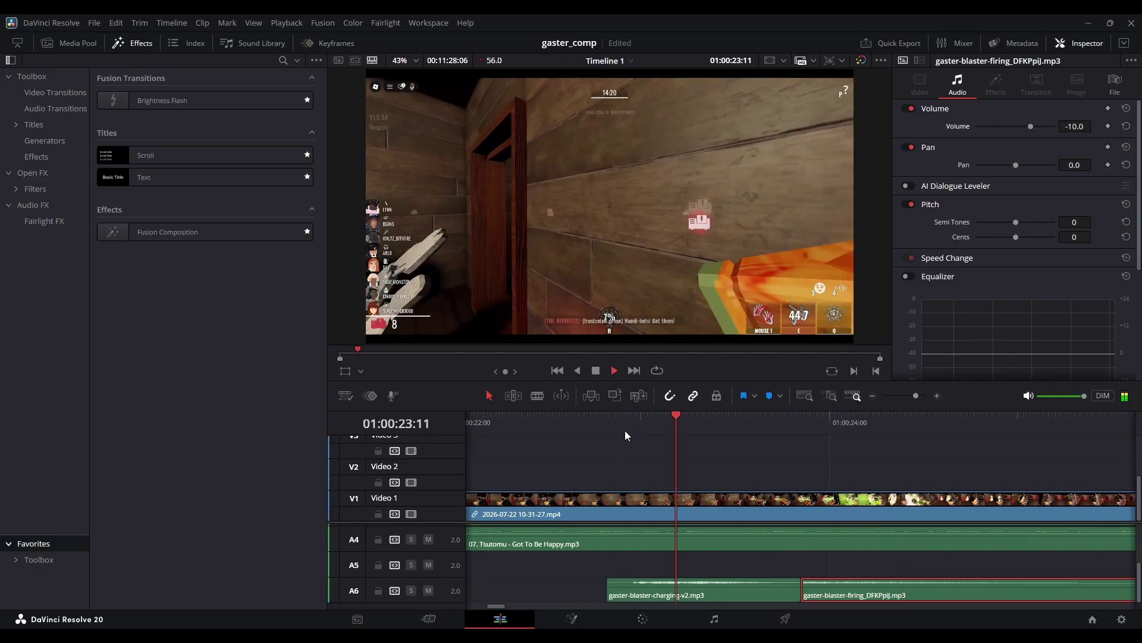
Select both blaster sounds and play through the following gameplay to look for the next place to edit.
scroll(786, 476, "down", 5)
left_click_drag(807, 588, 760, 591)
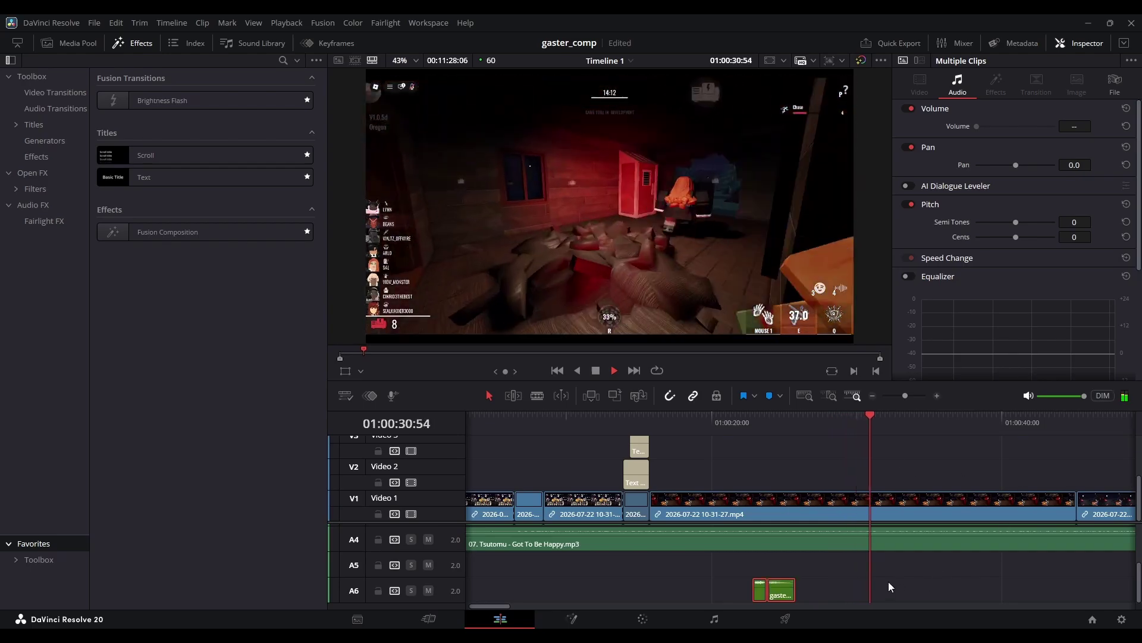
left_click(934, 569)
scroll(952, 560, "up", 4)
left_click_drag(905, 396, 901, 395)
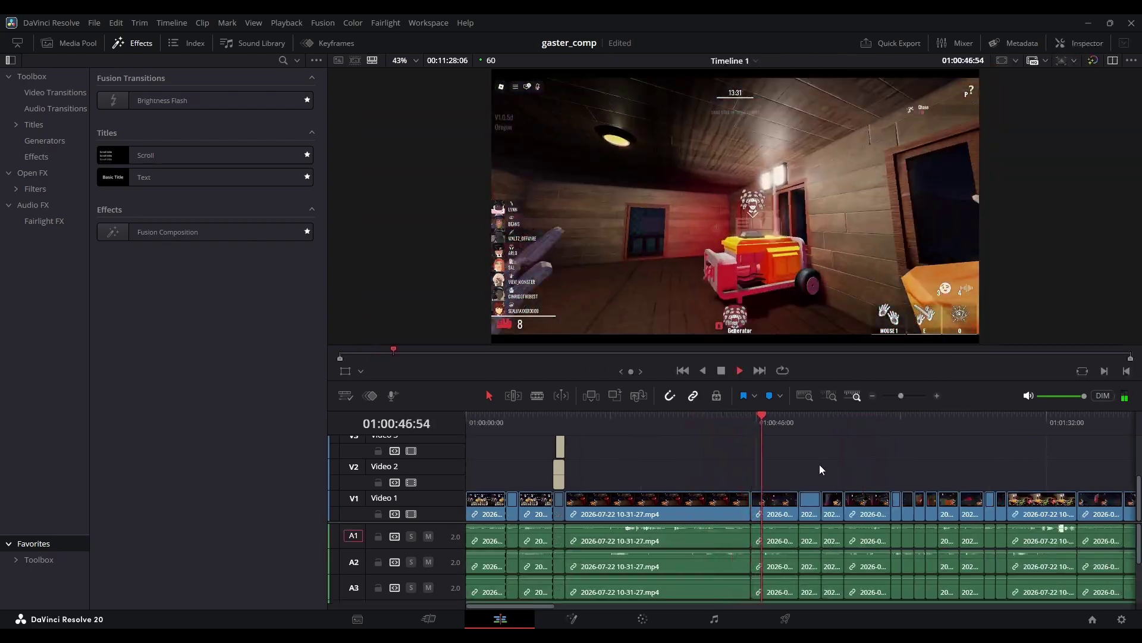
scroll(846, 563, "down", 4)
scroll(847, 565, "up", 4)
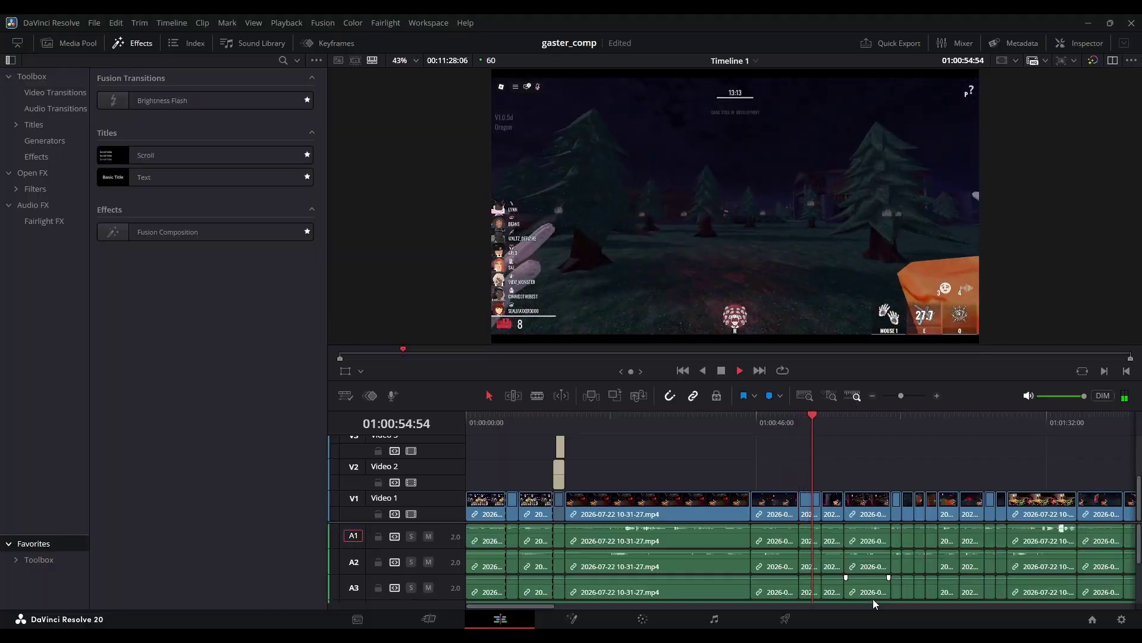
Copy the NEPOTIST title to Video 2 at 01:00:56:22 and change it to "TO", size 300, Y position 540, zoom 4.000 by 4.000.
left_click(823, 429)
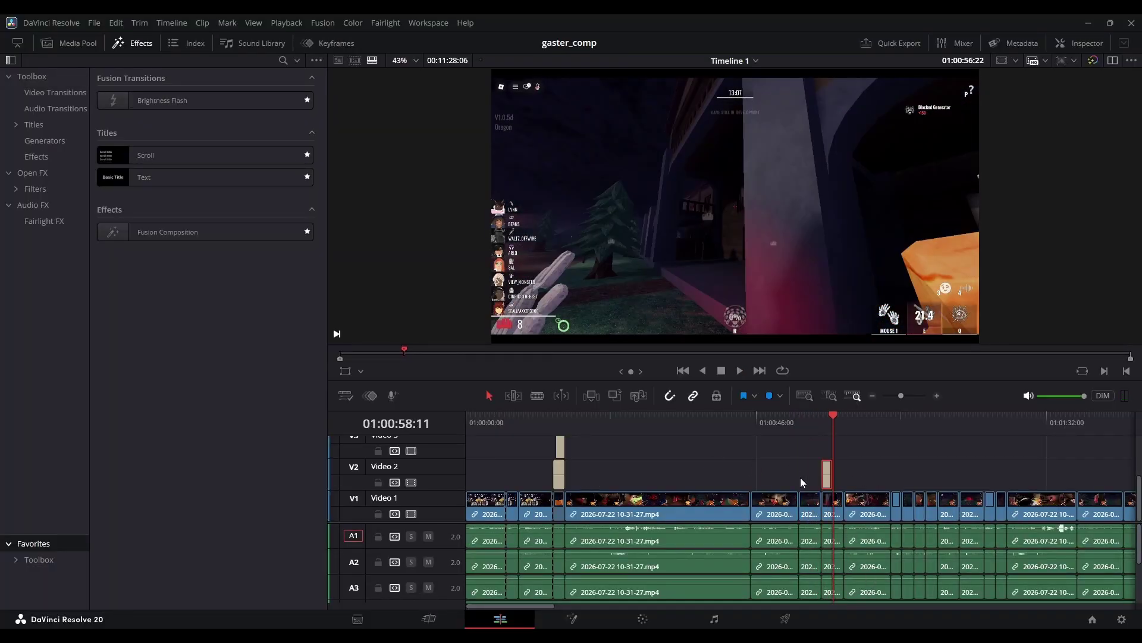
scroll(801, 482, "up", 5)
double_click(958, 470)
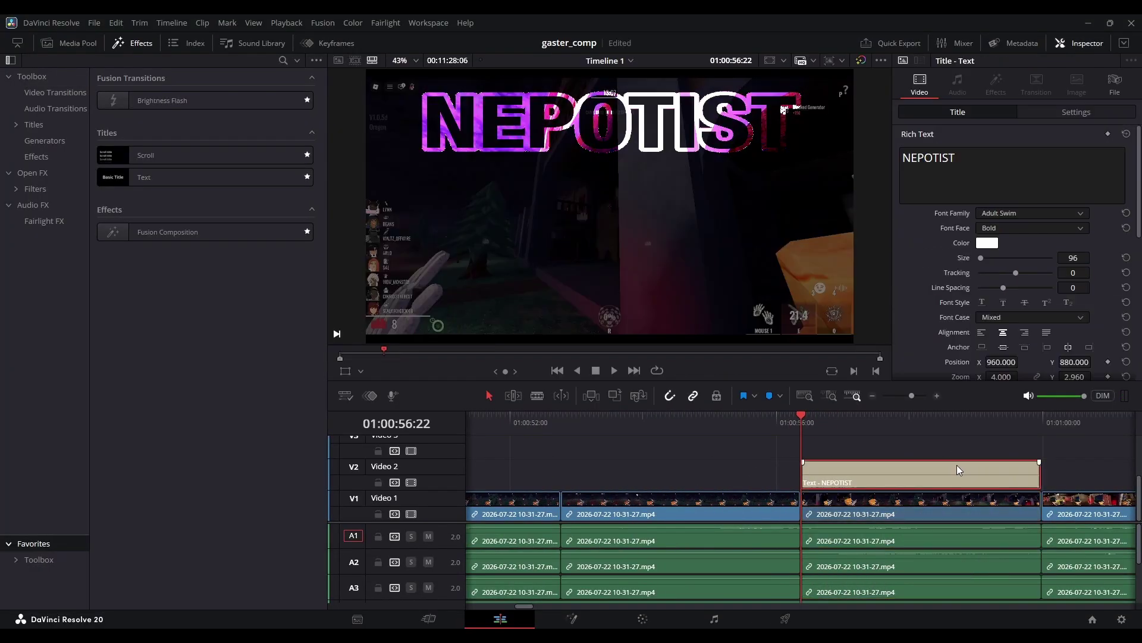
type("TO")
scroll(1126, 341, "down", 1)
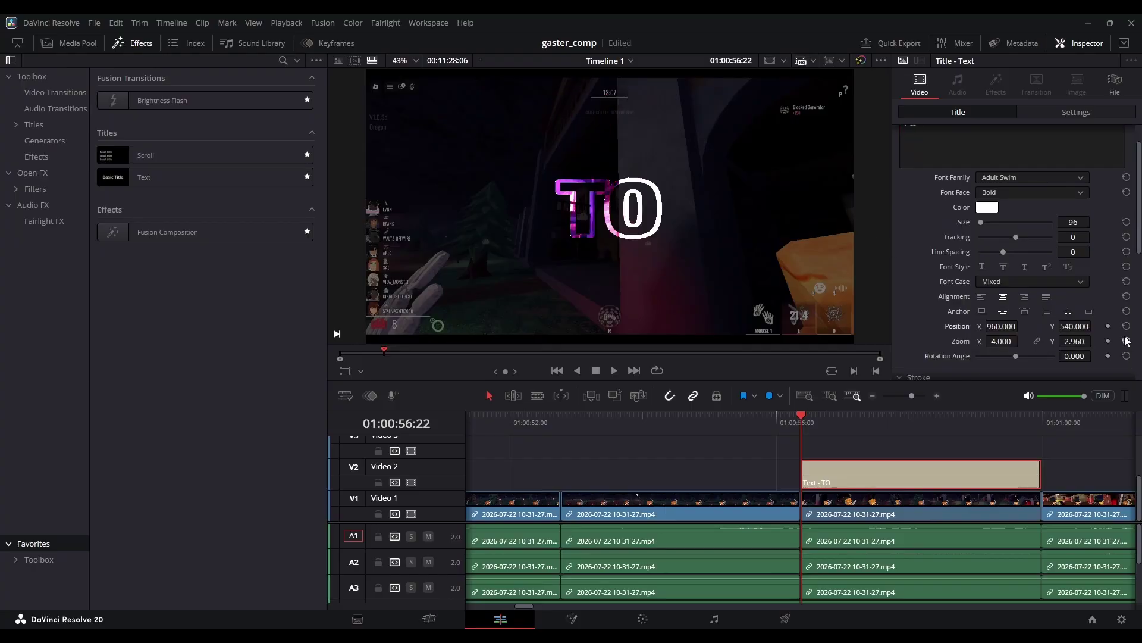
scroll(1098, 321, "up", 1)
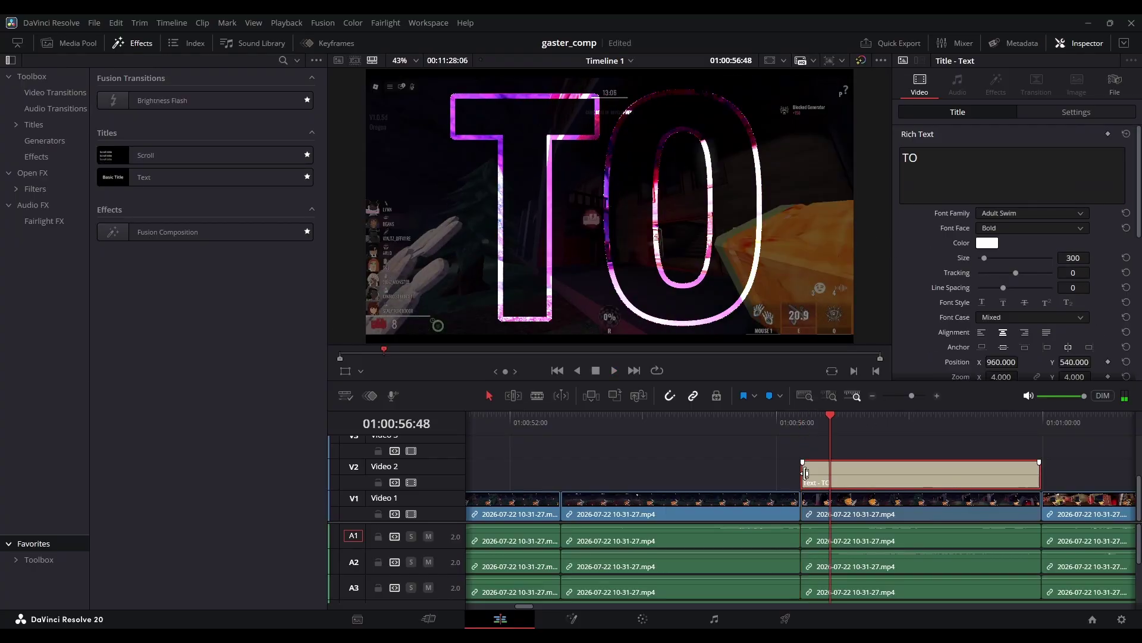
Trim the TO title's start to 01:00:58:08 and split the gameplay clip beneath it at that point.
left_click_drag(804, 476, 922, 513)
left_click(922, 513)
key("a")
Add opacity keyframes at 100.00 to the gameplay clip before the TO title, with the last one at 01:00:58:08.
left_click(869, 513)
left_click_drag(857, 419, 801, 419)
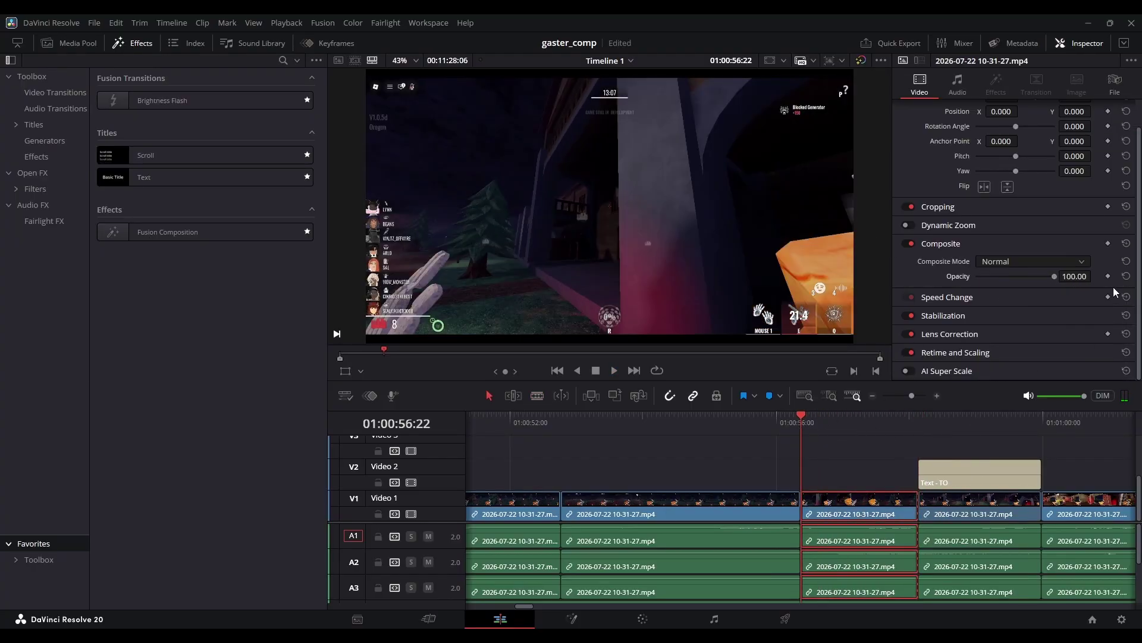
key("space")
left_click(837, 417)
left_click(1108, 276)
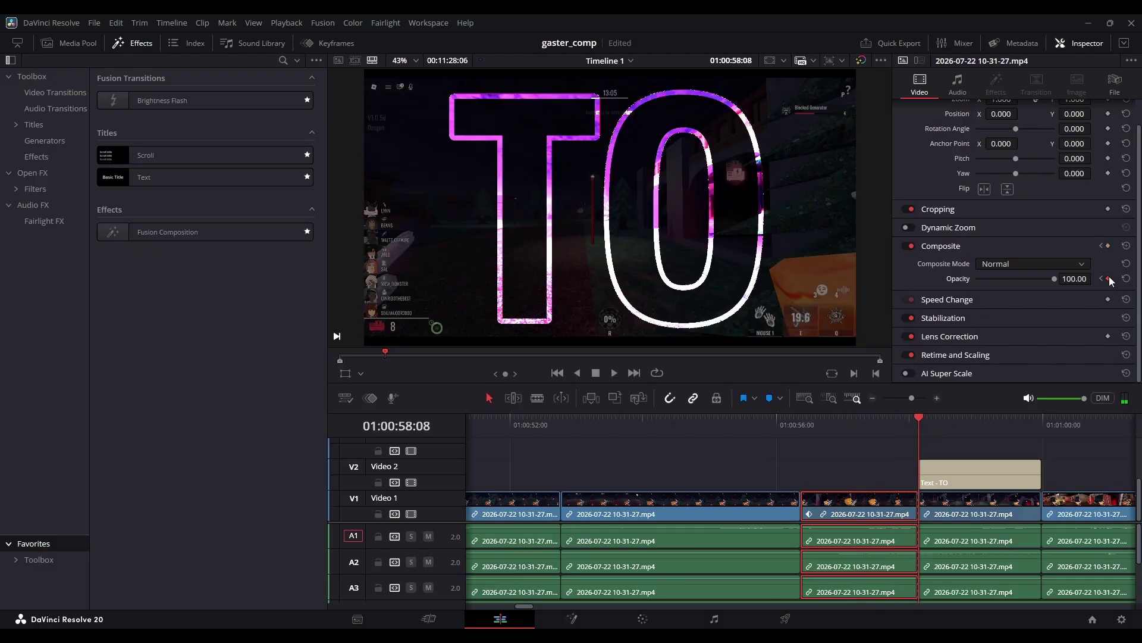
Split the TO title at 01:00:58:38 and change the second part's text to "BE".
left_click(817, 430)
key("space")
key("space")
left_click(969, 469)
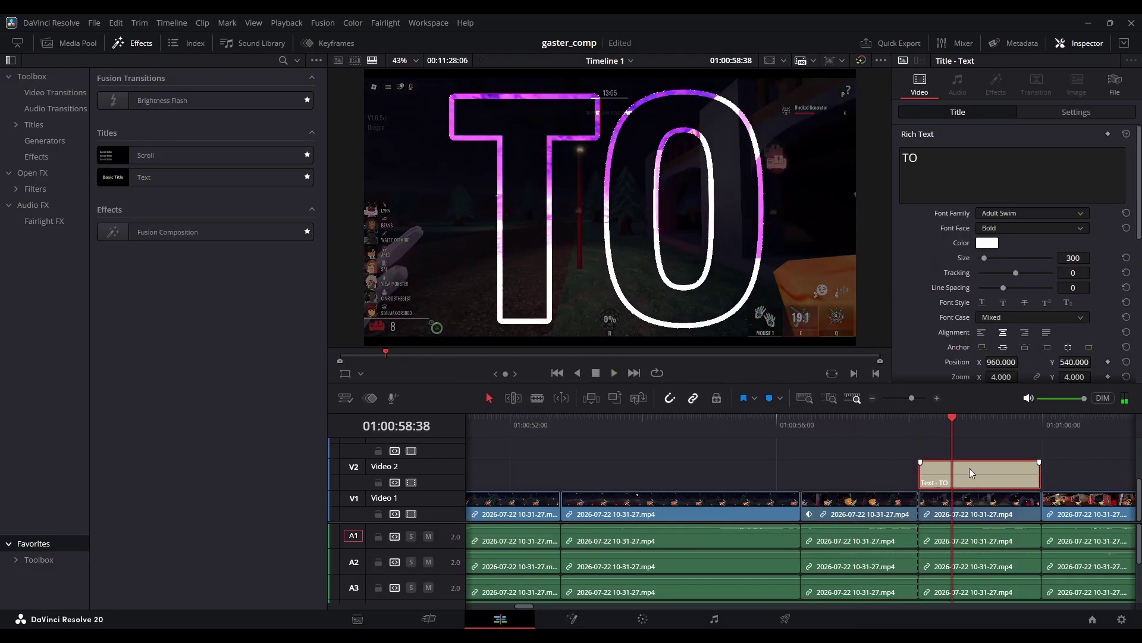
key("ctrl+b")
left_click(910, 159)
key("BackSpace")
key("BackSpace")
type("BE")
Set the BE title's text zoom to 4.000 by 4.000 and widen it with a transform X zoom of 1.540.
scroll(947, 297, "down", 1)
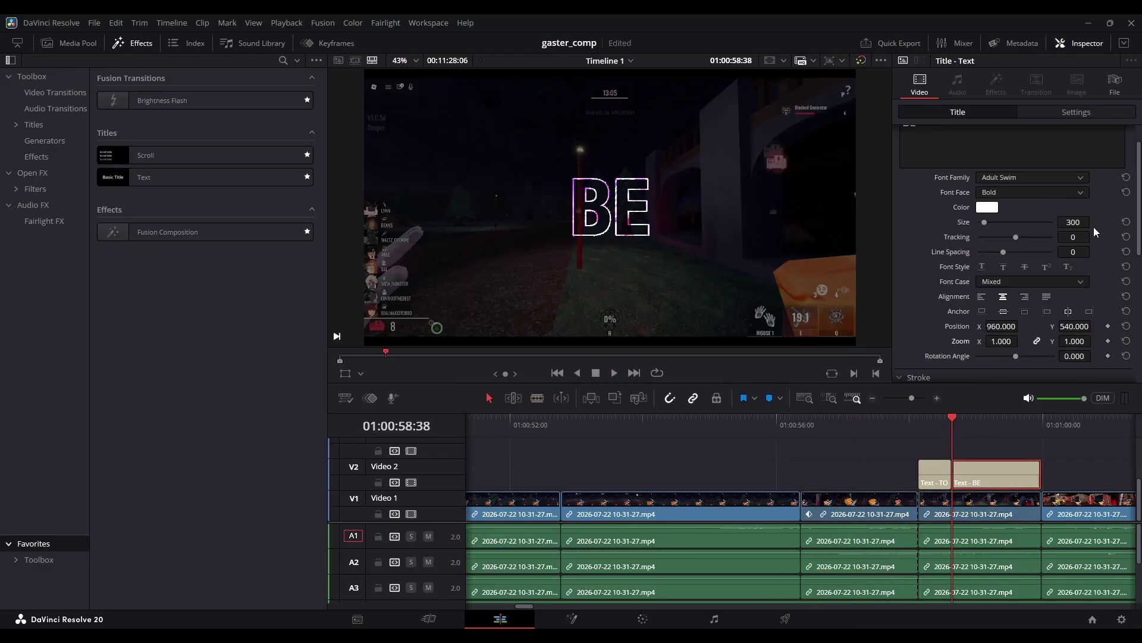
left_click(1037, 341)
left_click_drag(1074, 341, 1131, 341)
left_click_drag(1001, 341, 1125, 341)
left_click(1077, 112)
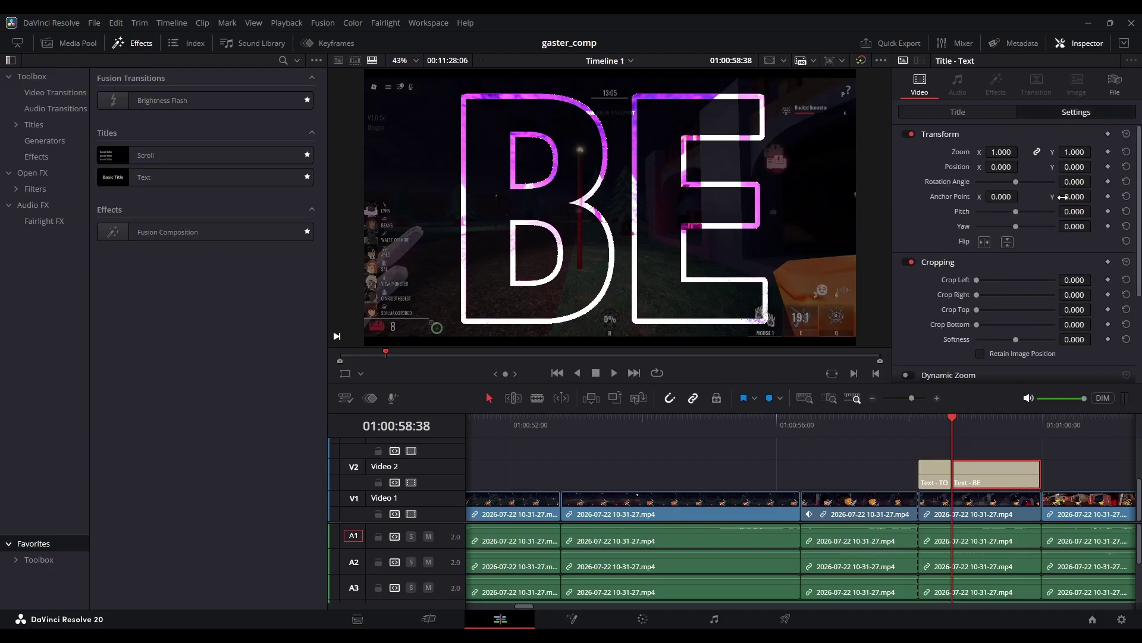
left_click(1037, 151)
left_click_drag(1002, 151, 1034, 152)
Split the BE title at 01:00:59:06, change the new part's text to "HA" and reset its transform zoom.
key("space")
key("ctrl+b")
left_click(957, 112)
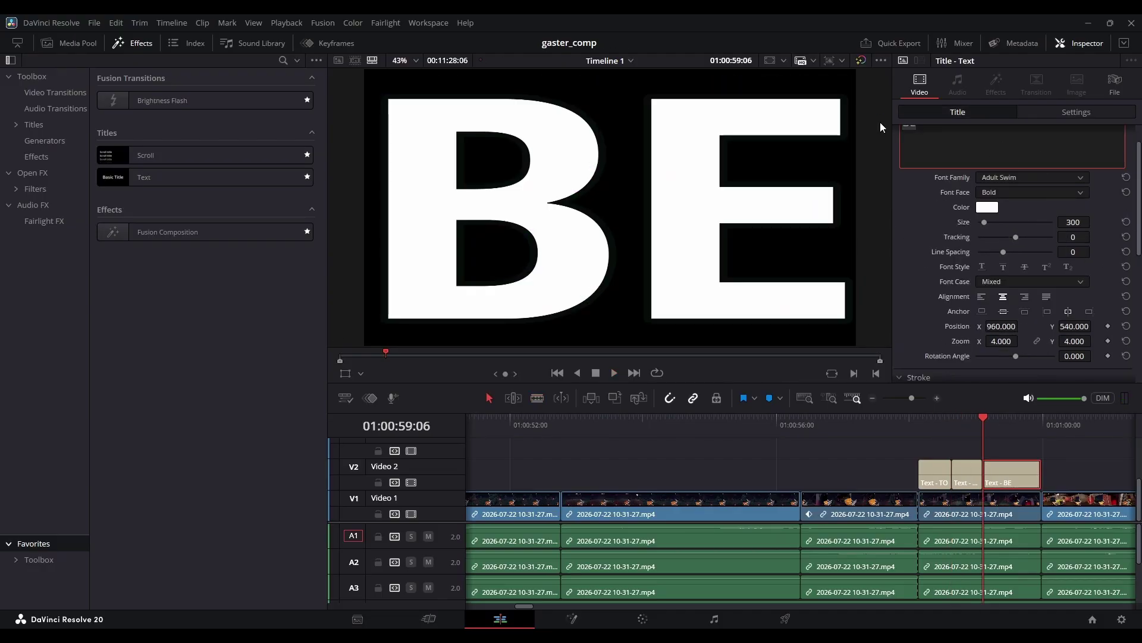
key("BackSpace")
key("BackSpace")
type("HA")
left_click(1076, 112)
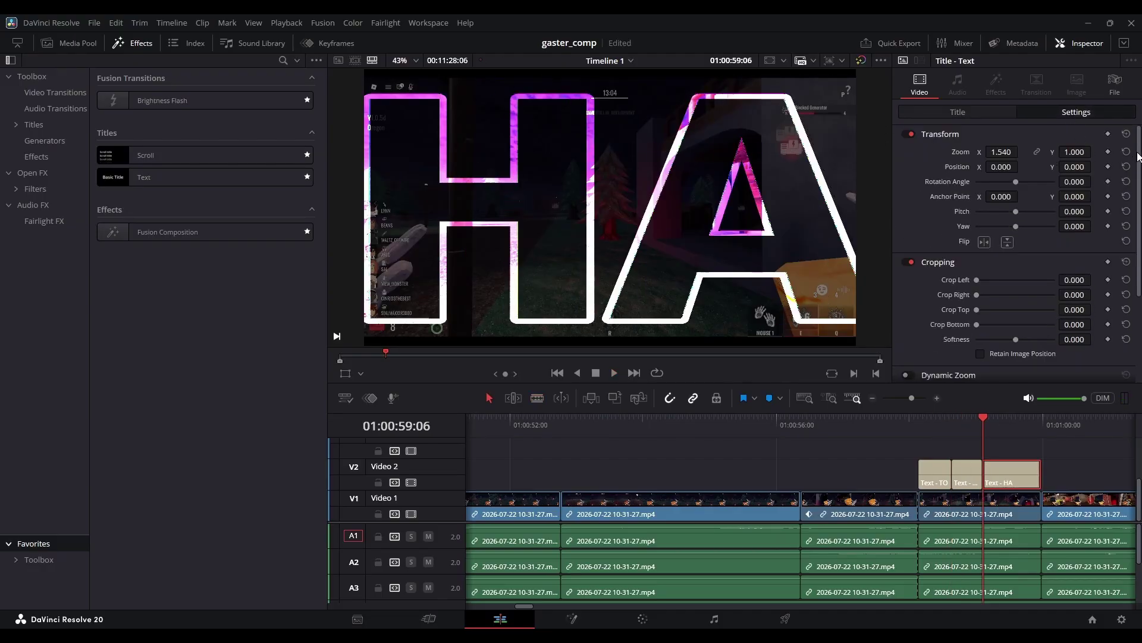
Split the HA title at 01:00:59:29, change the new part to "HAPPY" with a smaller size and transform Y zoom 1.810, and play the sequence.
left_click(958, 112)
left_click(1009, 424)
key("ctrl+b")
type("PPY")
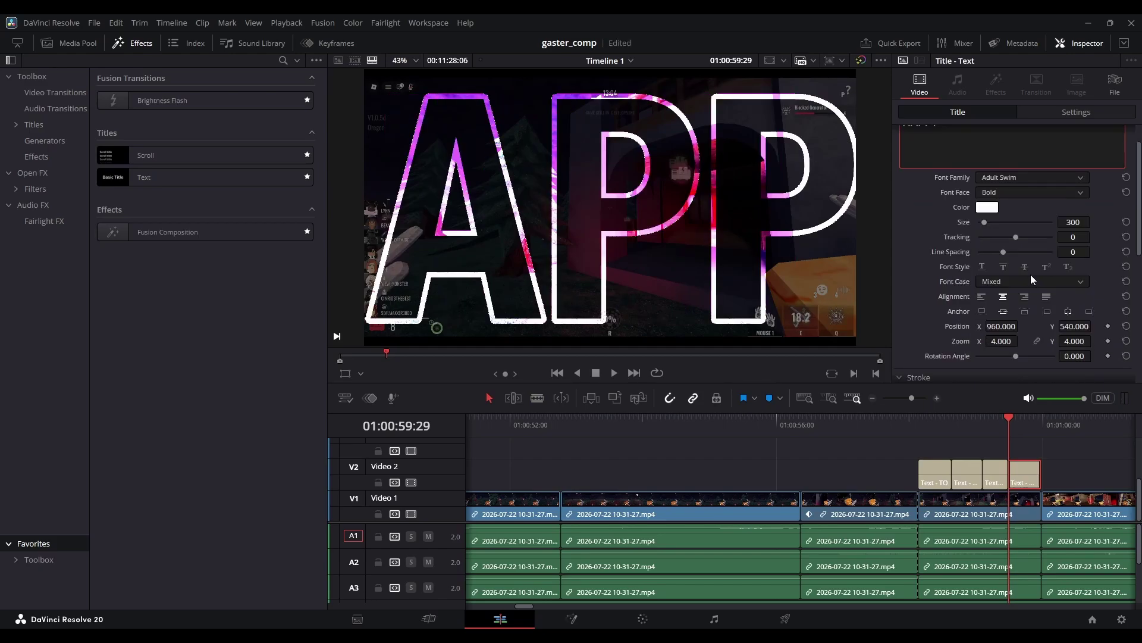
left_click_drag(1074, 222, 1047, 222)
left_click(1064, 119)
left_click(918, 420)
key("space")
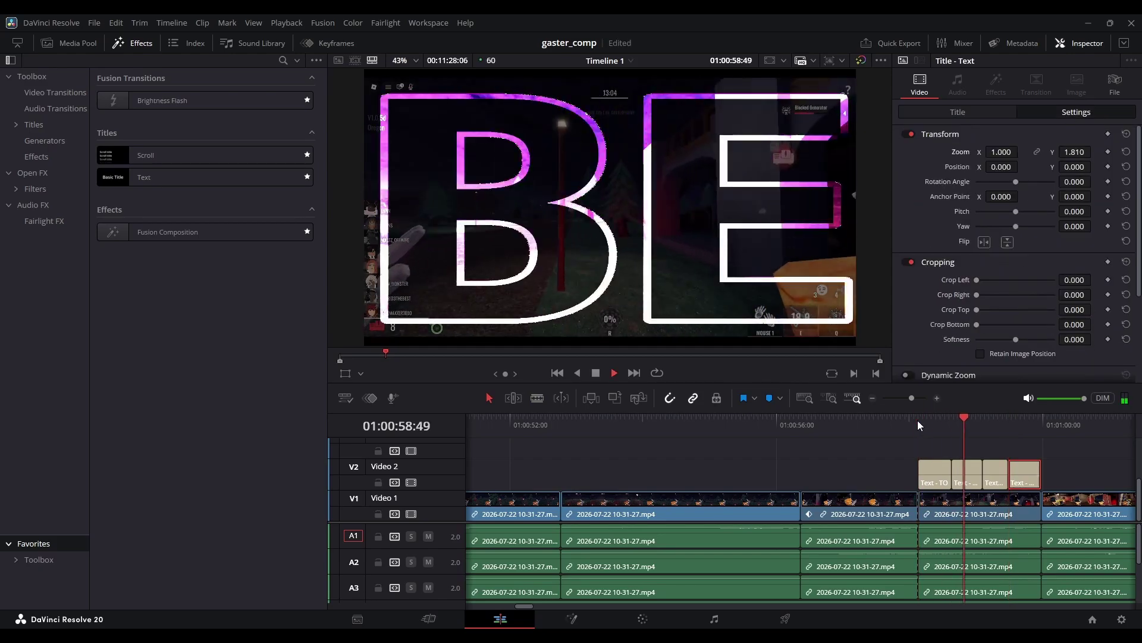
Return to the intro and keyframe the opacity of the gameplay clip before the NEPOTIST title down to 50 at its end.
left_click(1080, 43)
left_click(896, 398)
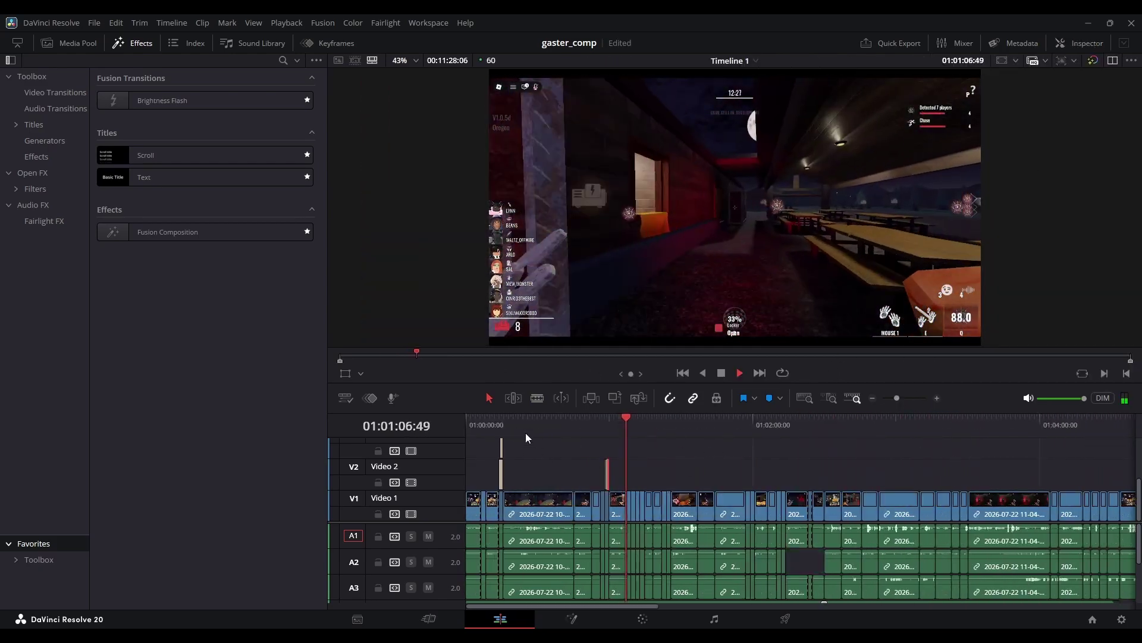
left_click_drag(503, 424, 495, 422)
left_click(930, 398)
scroll(850, 440, "up", 3)
left_click(914, 398)
left_click(869, 426)
scroll(868, 484, "down", 3)
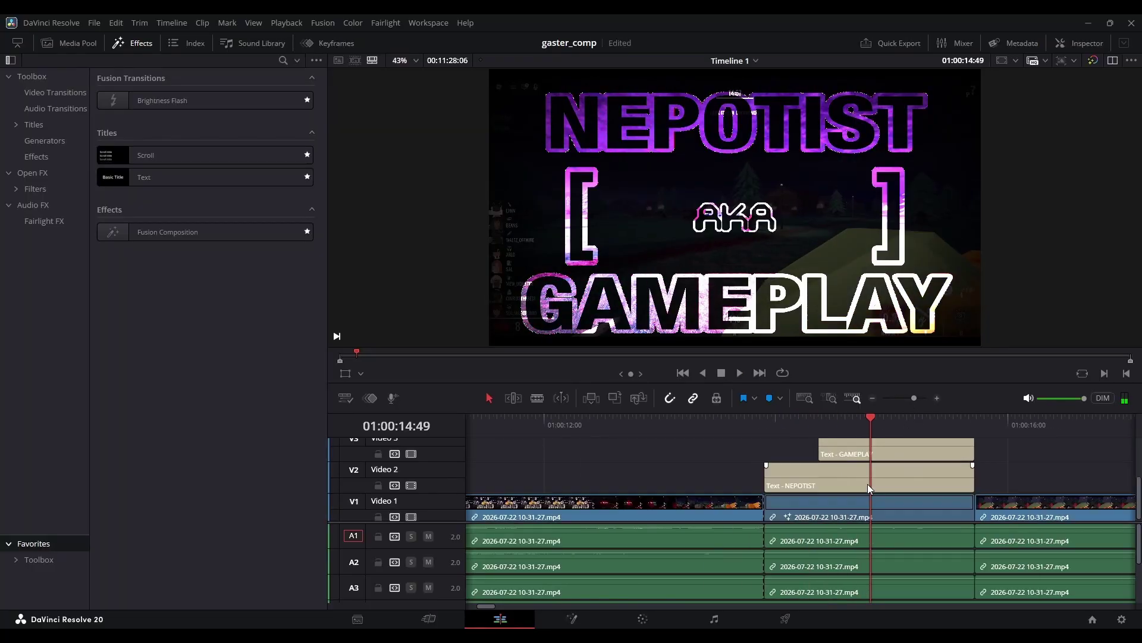
left_click_drag(867, 427, 695, 439)
left_click(702, 505)
left_click(1090, 50)
key("Down")
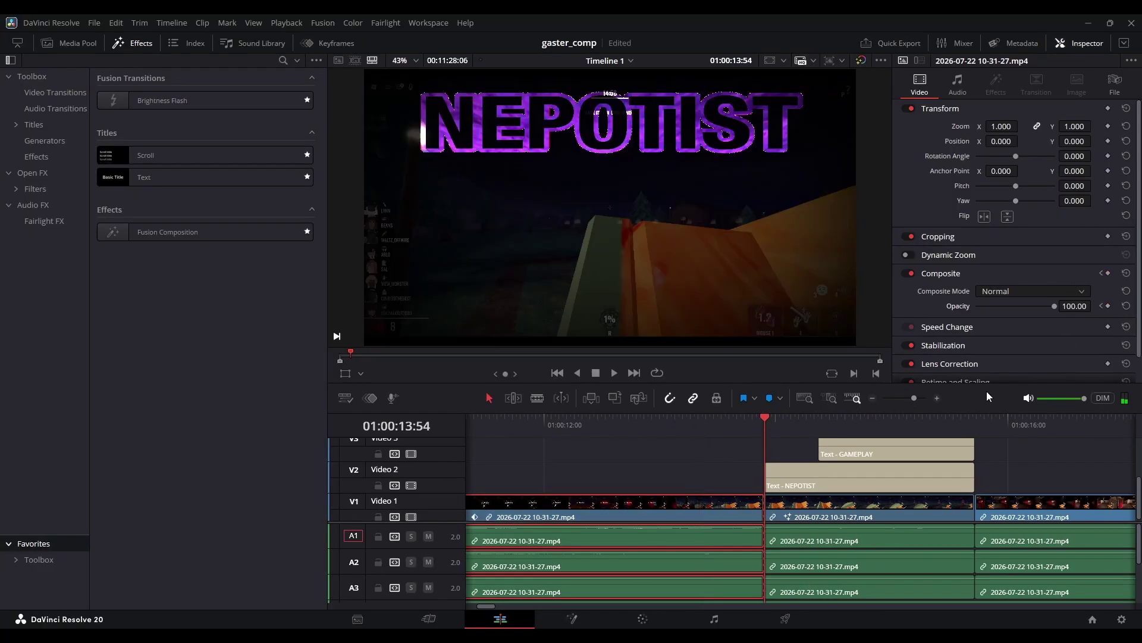
type("50")
key("Return")
Play the intro clip's fade, and play from the TO title through the following gameplay.
left_click(702, 425)
key("space")
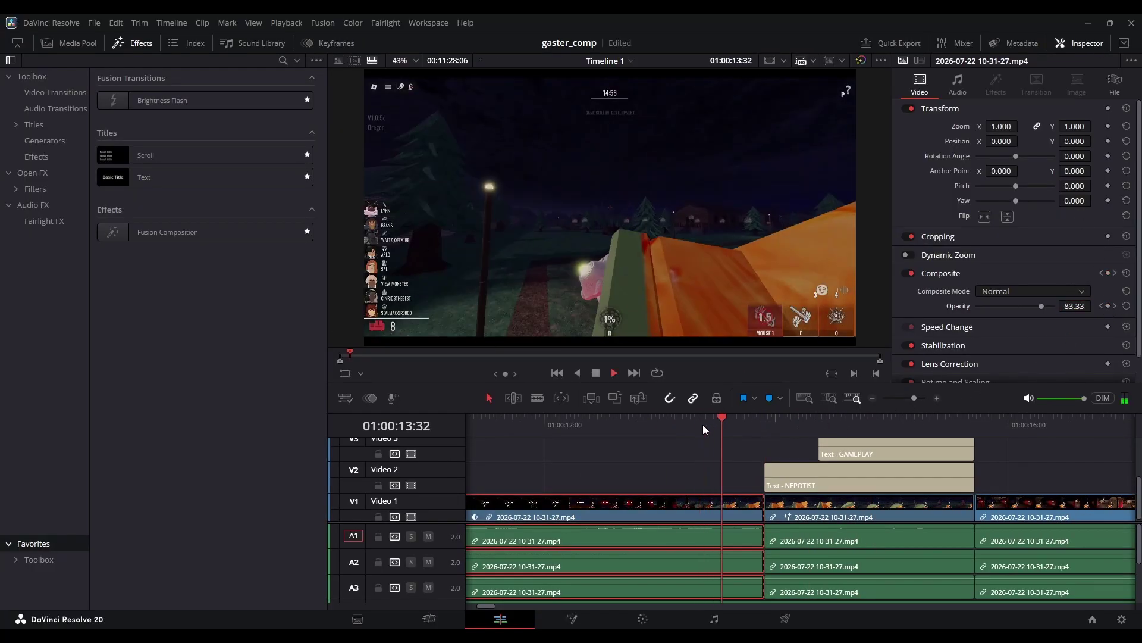
left_click(1080, 44)
left_click(897, 398)
left_click(618, 424)
left_click(902, 398)
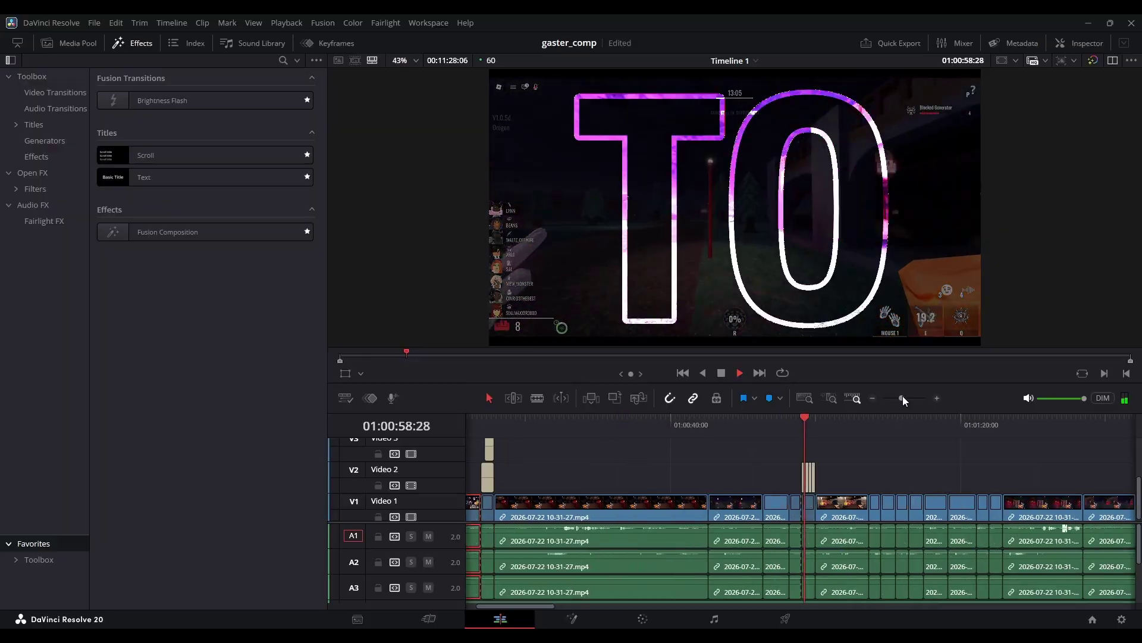
left_click(804, 477)
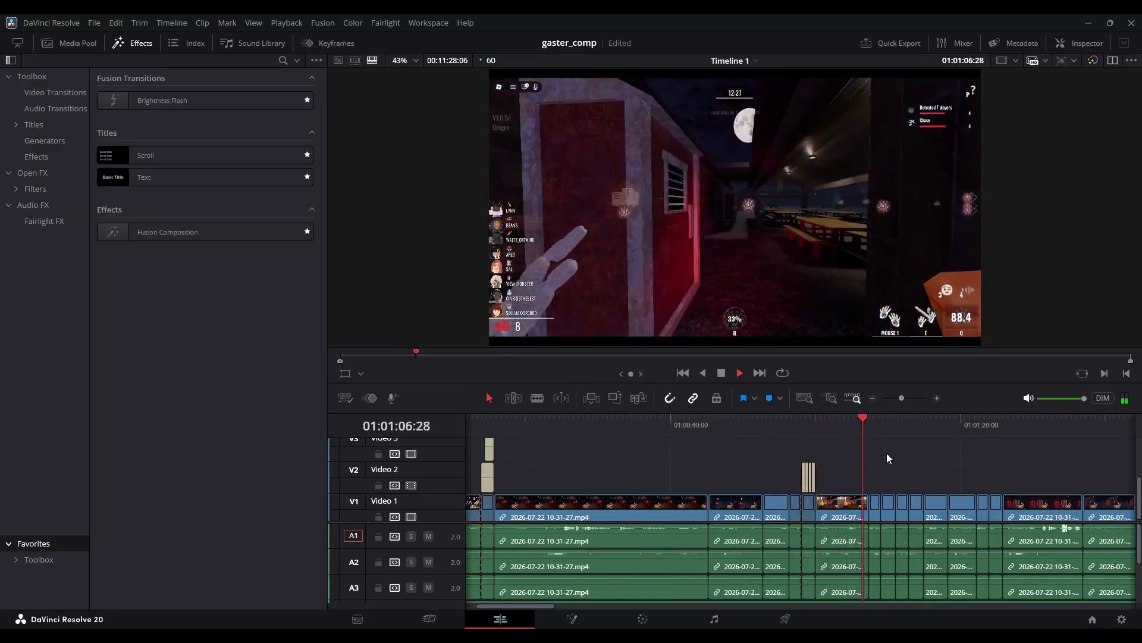
left_click(886, 452)
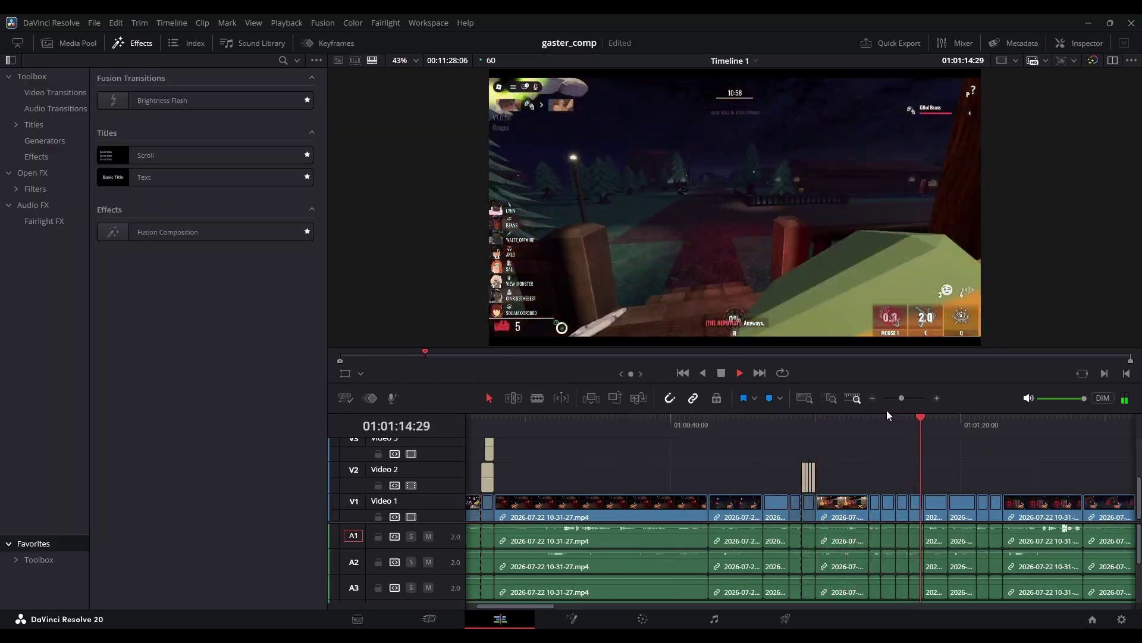
Copy the TO title to Video 2 at 01:00:59:59, directly after the HAPPY title, and open its text for editing.
left_click(805, 421)
scroll(806, 425, "up", 3)
key("space")
left_click(808, 428)
double_click(811, 472)
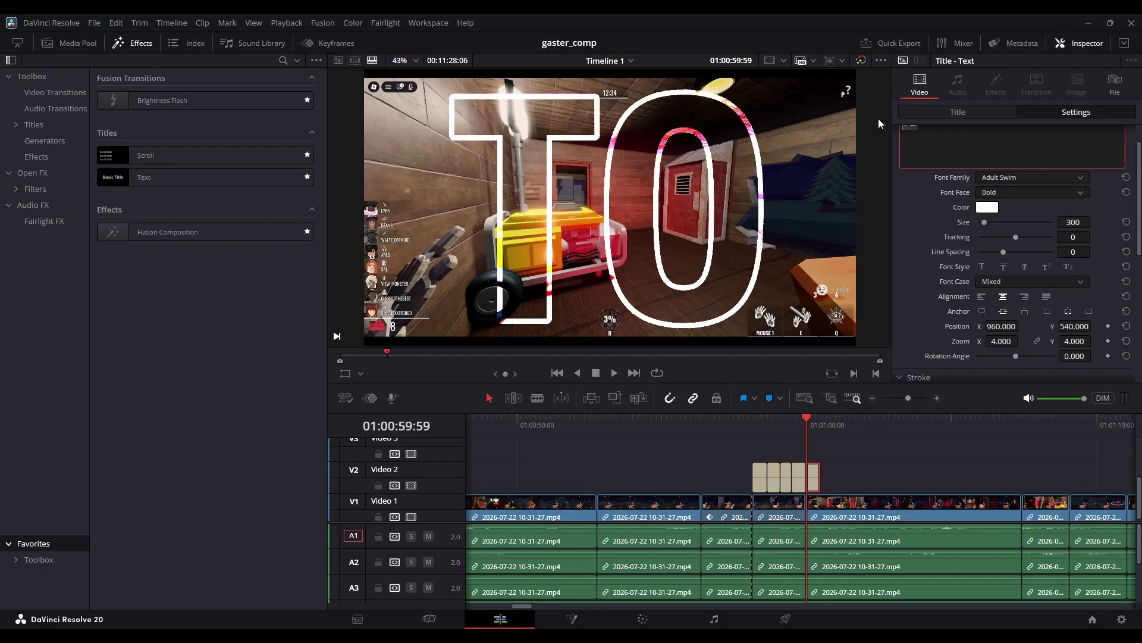
Try "the" as the copied title's text with an X zoom of 3.990.
scroll(1003, 270, "down", 3)
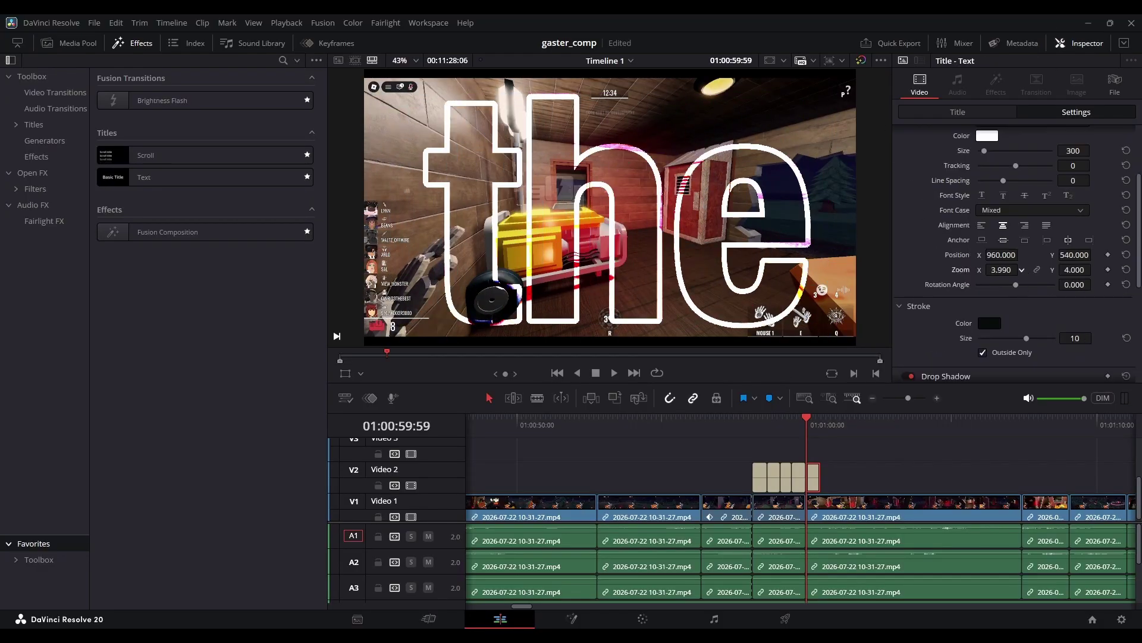
key("ctrl+z")
key("ctrl+z")
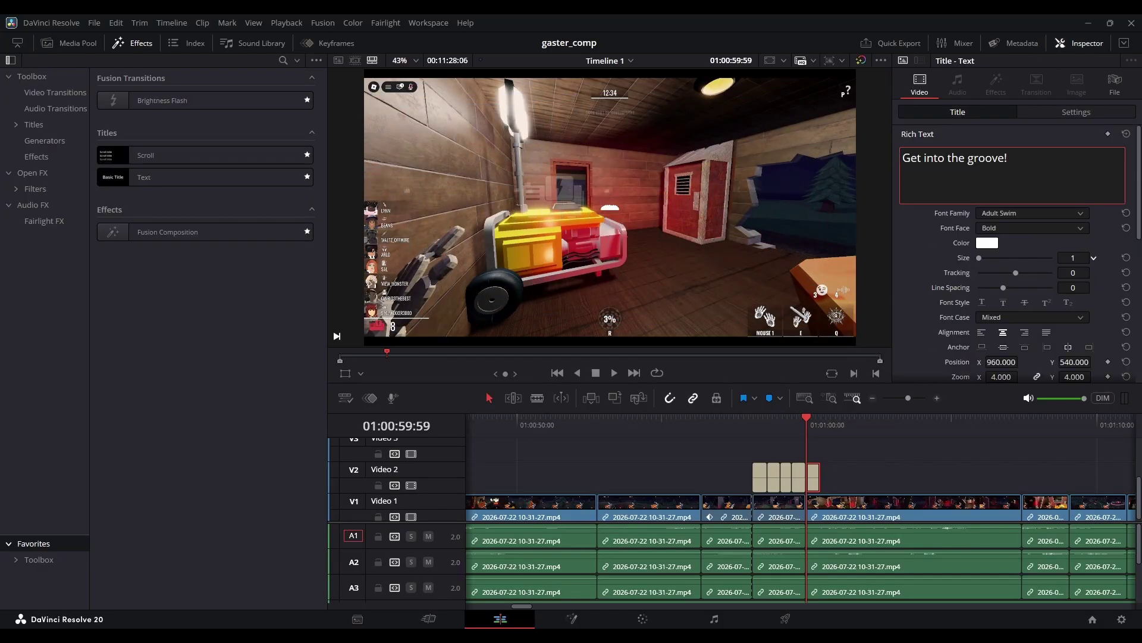
Change the copied title to "Get into the groove!" with size 96, position 443.000 by 839.000 and zoom 1.000.
left_click(1081, 187)
type("96")
key("Return")
left_click(1126, 306)
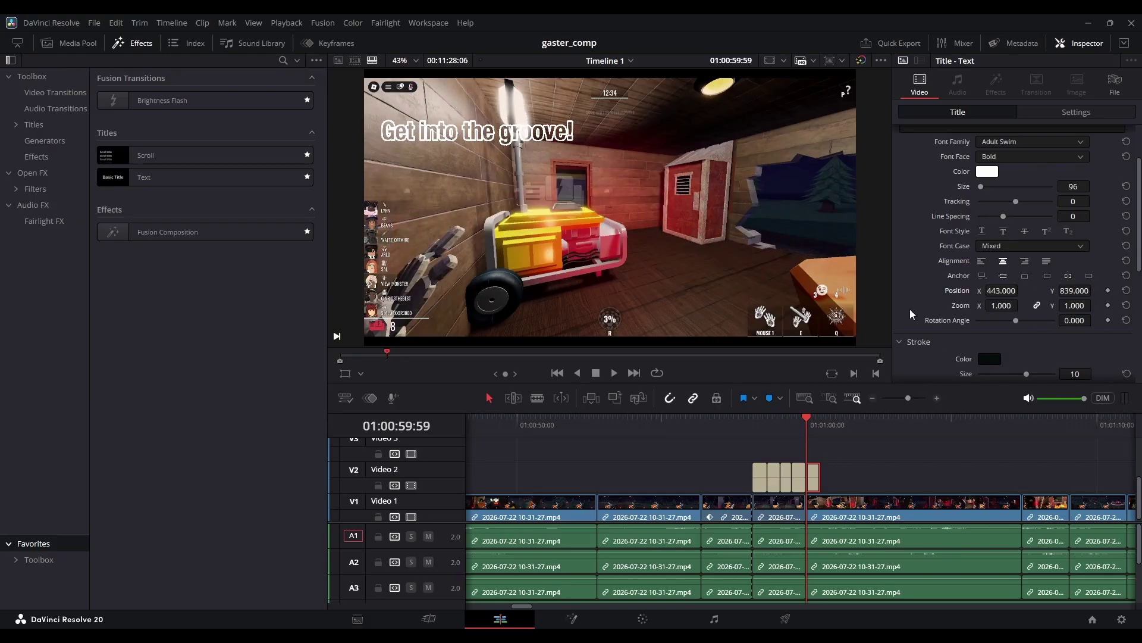
Set the groove title's stroke size to 3, zoom to 1.020 and position to 256.000 by 915.000.
left_click_drag(1001, 305, 994, 306)
scroll(1008, 298, "up", 2)
scroll(1031, 280, "down", 4)
left_click_drag(1061, 259, 986, 302)
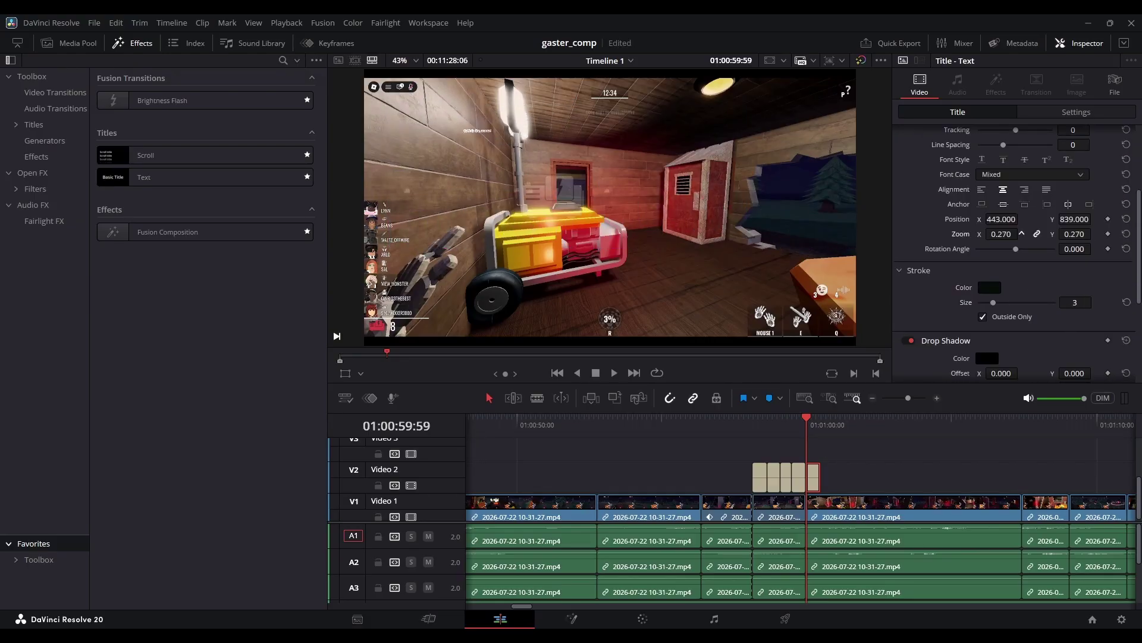
left_click_drag(1067, 219, 1113, 219)
Move the groove title aside and paste a copy in its place, changed to "|" with size 217, position 38.000 by 731.000 and Y zoom 2.160.
left_click_drag(908, 398, 917, 399)
left_click_drag(877, 481, 1046, 484)
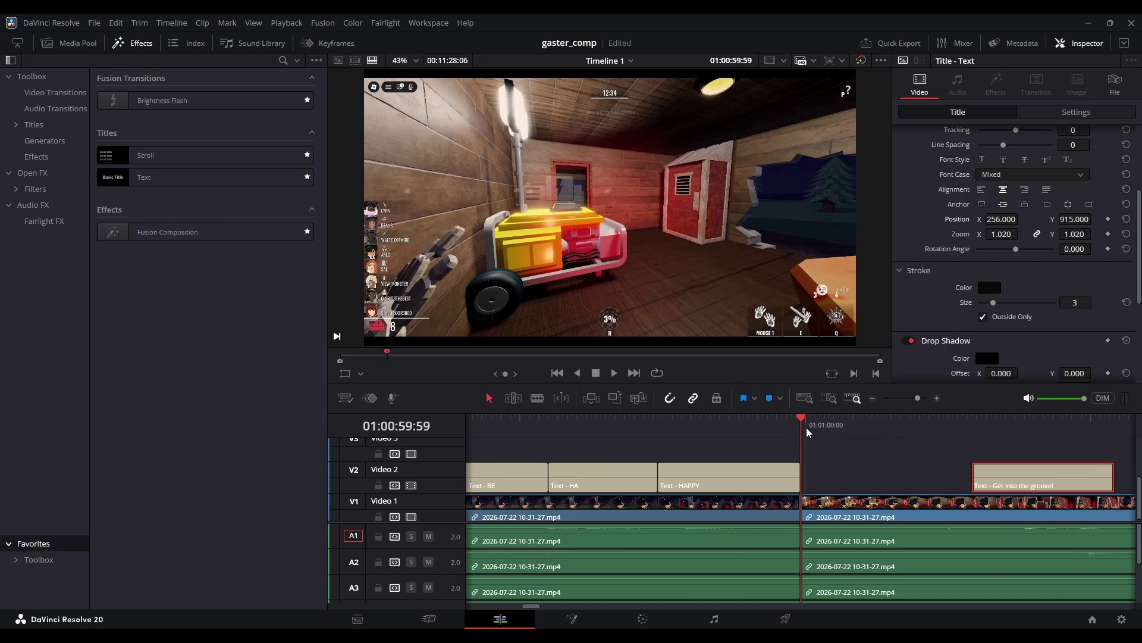
key("ctrl+c")
key("ctrl+v")
left_click(810, 428)
left_click_drag(1033, 161, 828, 141)
scroll(1017, 250, "down", 1)
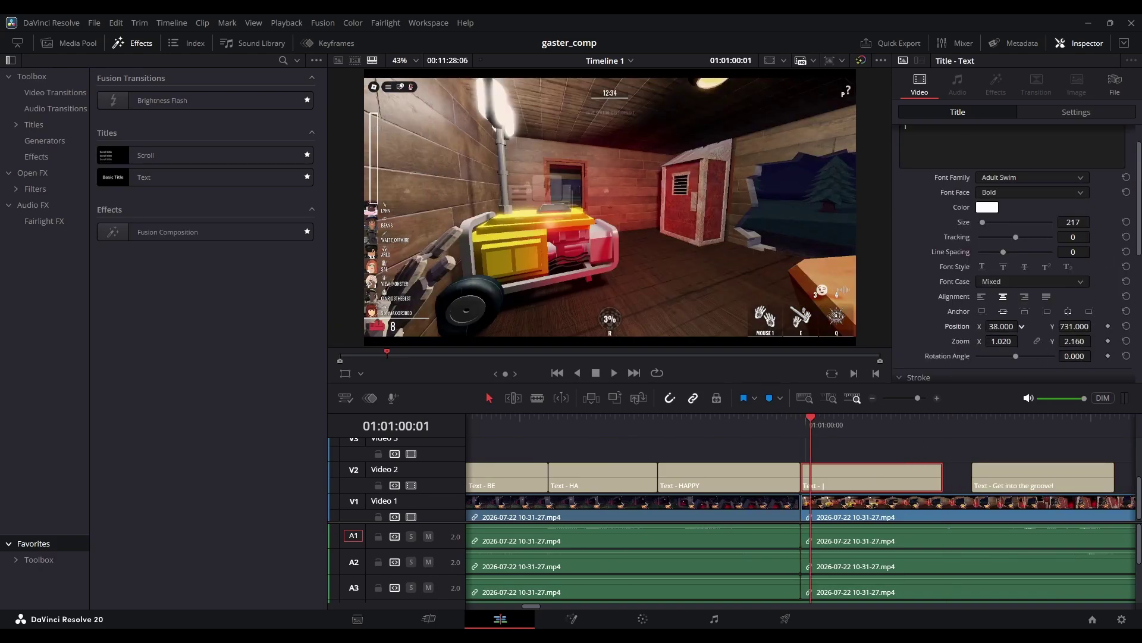
Move the groove title to Video 3 above the "|" title, set size 55 and position 290.000 by 910.000, and start keyframing its position.
left_click_drag(1050, 479, 880, 455)
key("space")
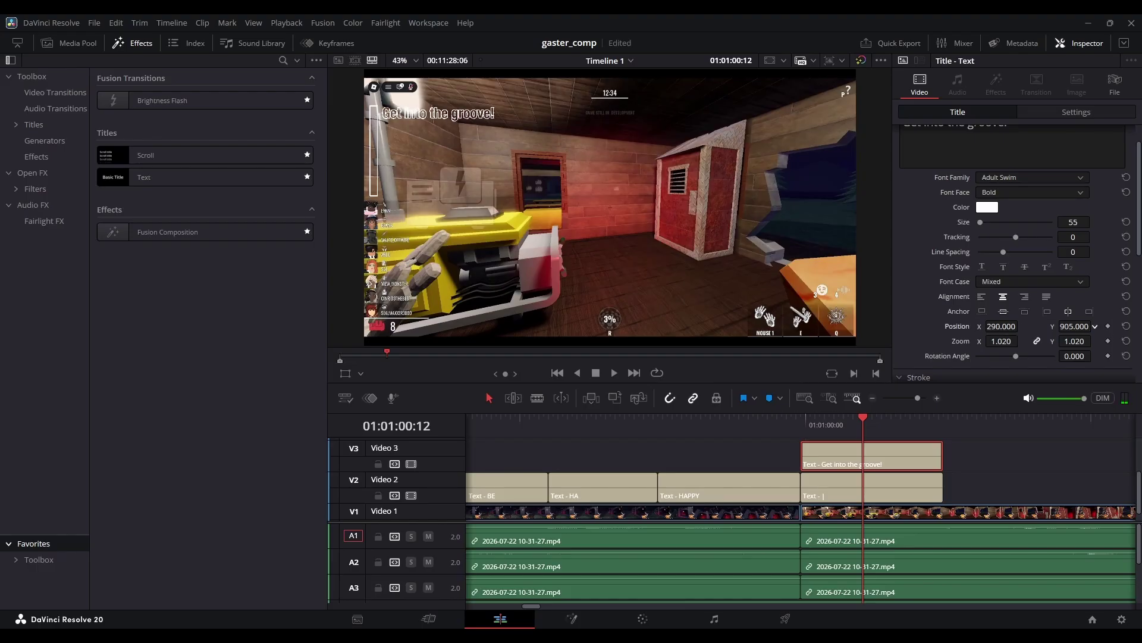
left_click(801, 428)
left_click(1108, 326)
left_click(933, 428)
left_click_drag(918, 399, 915, 398)
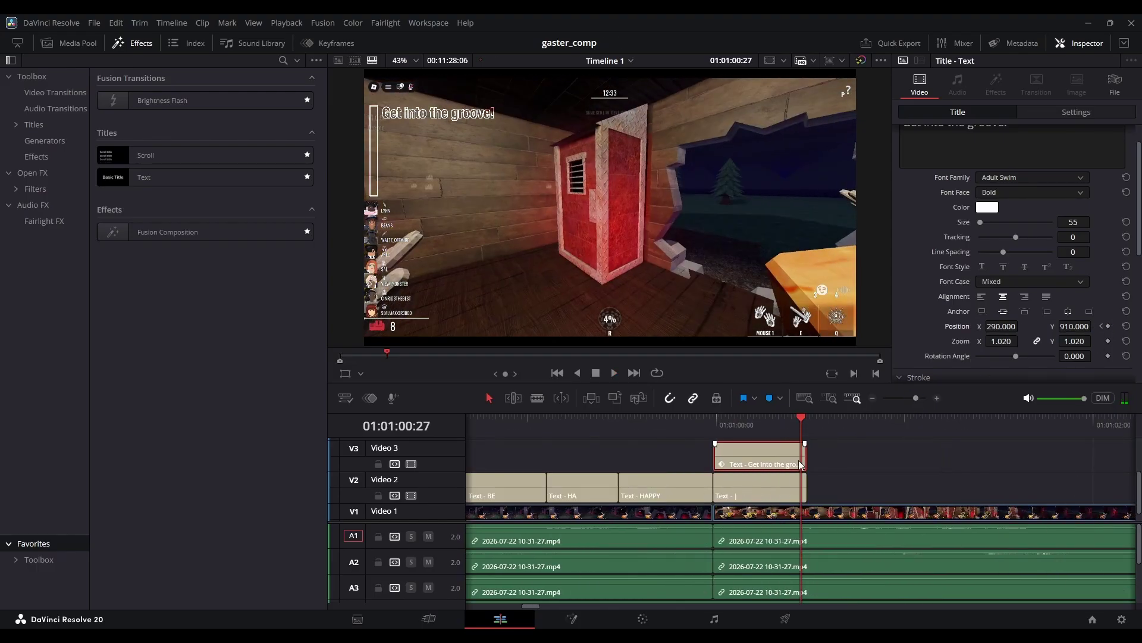
Extend the groove title to about 01:01:01:51 and keyframe its position there at 290.000 by 910.000.
left_click_drag(802, 455, 1110, 456)
left_click_drag(916, 398, 911, 398)
key("space")
scroll(1059, 319, "down", 3)
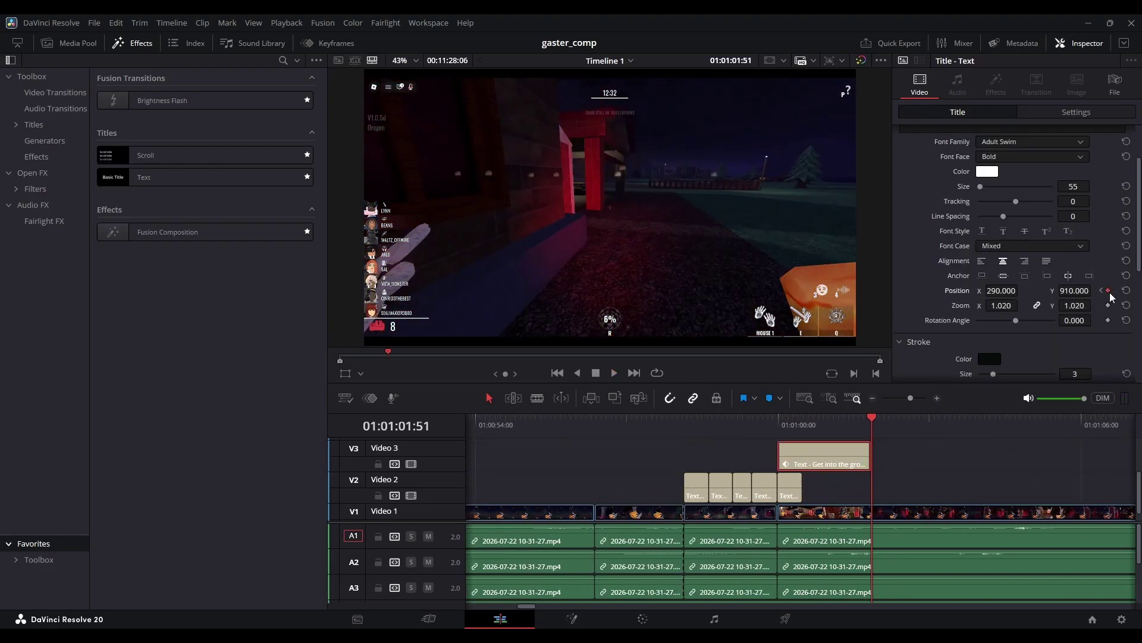
key("Up")
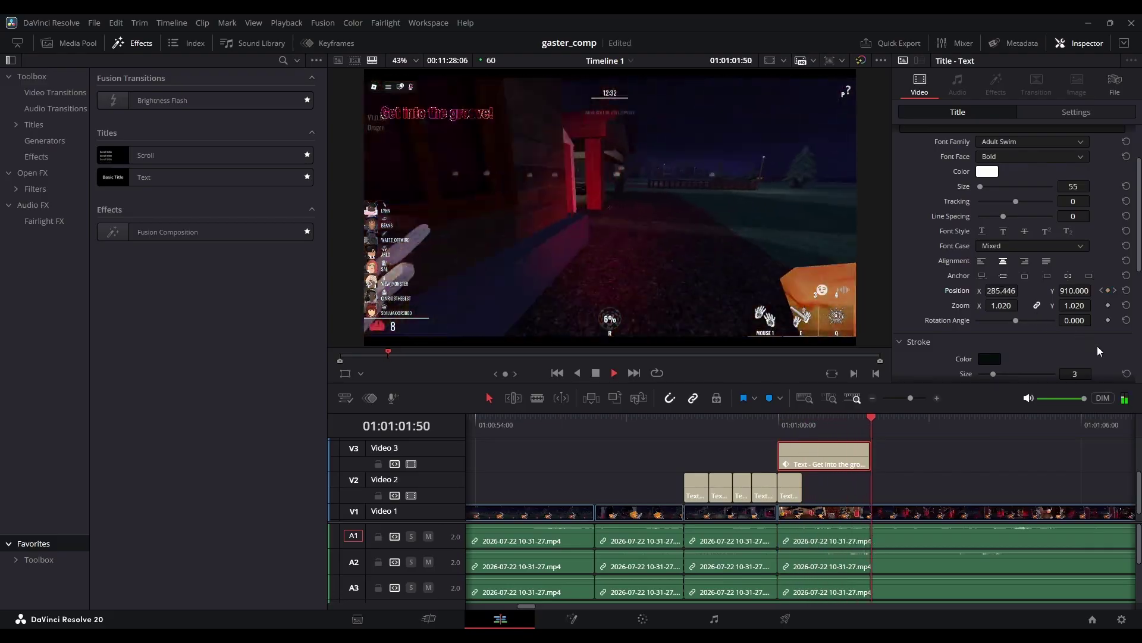
Retime the groove title's slide-in to finish by about 01:01:01:00, extend the "|" title along Video 2, and replay the animation.
key("space")
left_click(1076, 112)
left_click(865, 468)
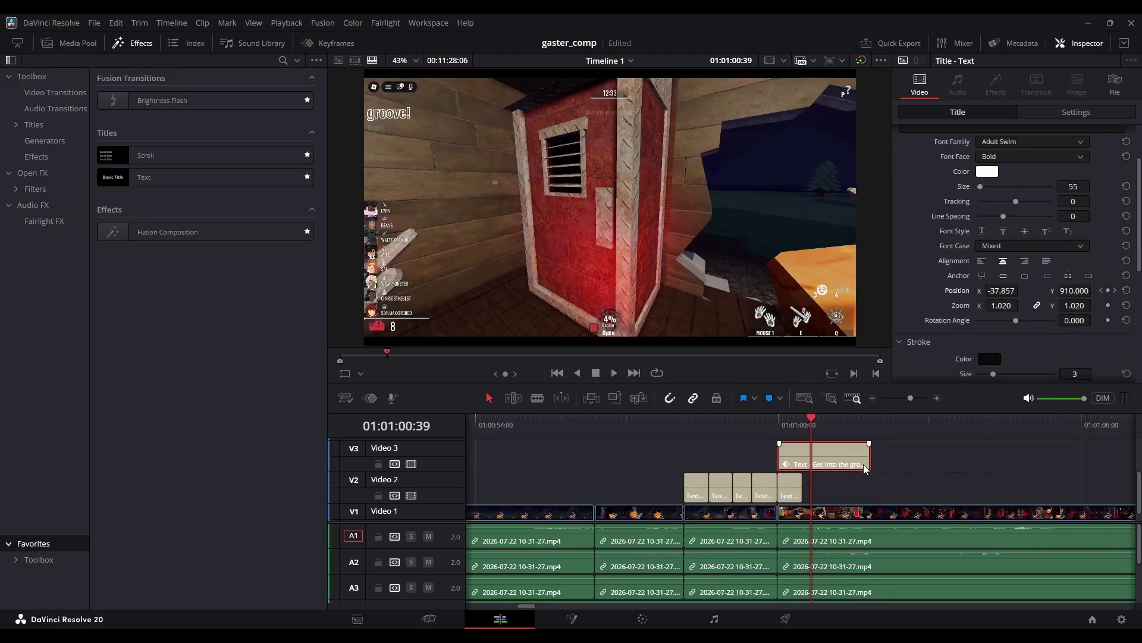
key("space")
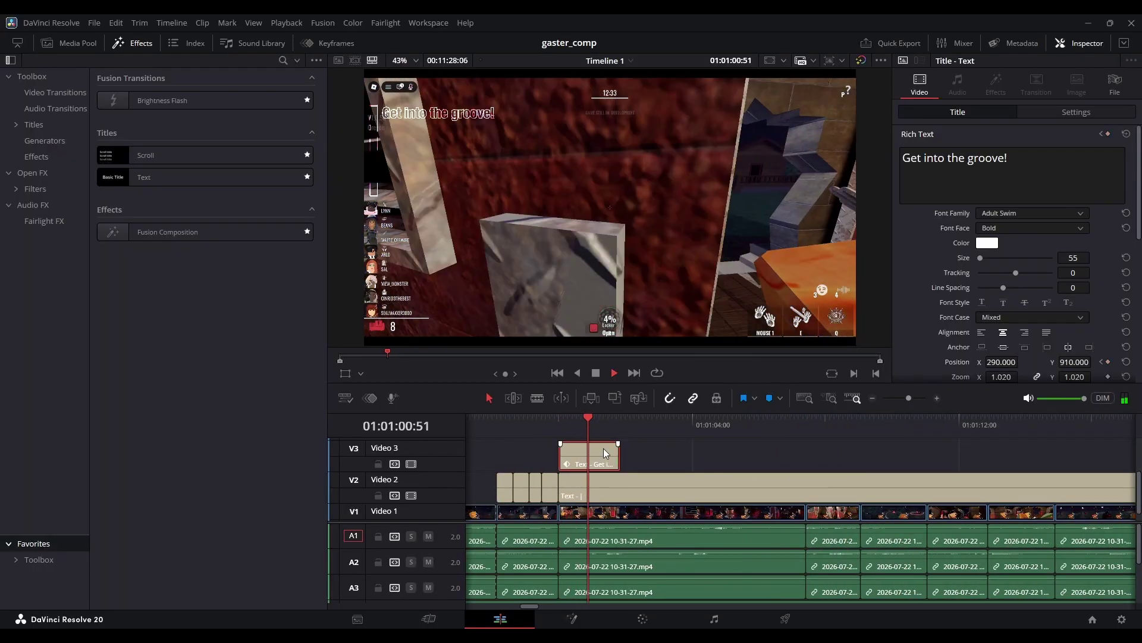
key("space")
scroll(1064, 330, "down", 2)
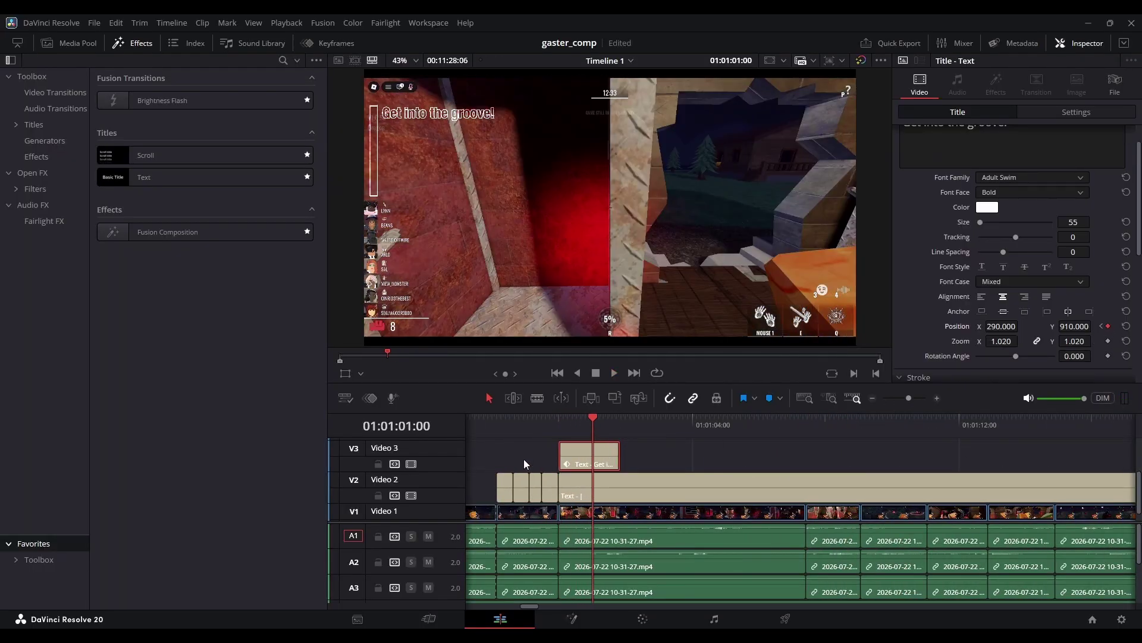
key("Up")
key("space")
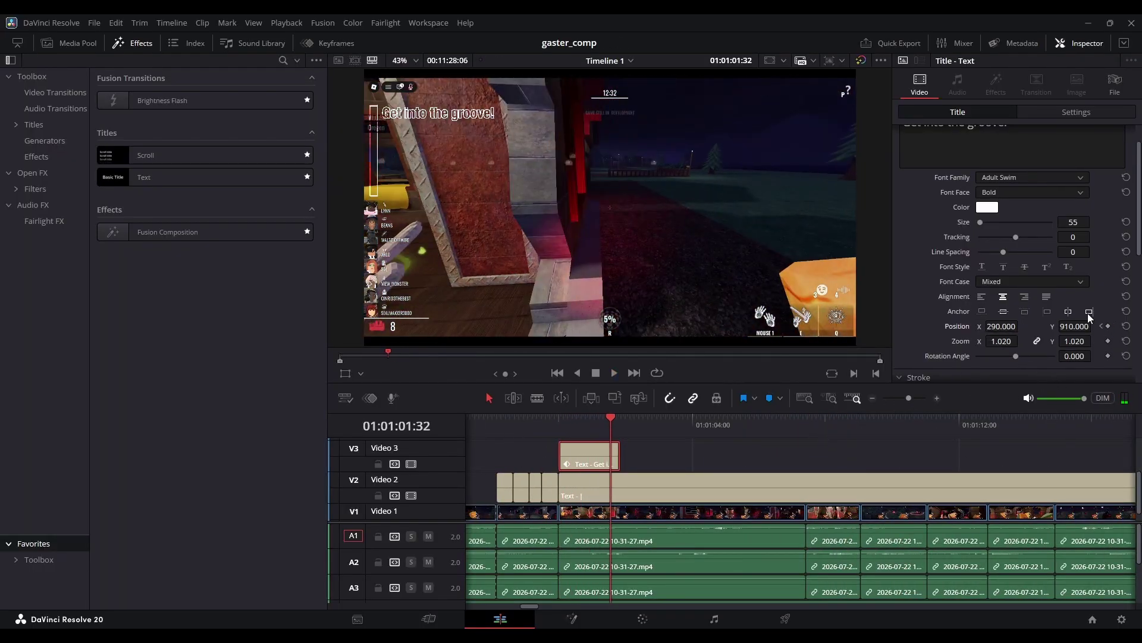
Try Dynamic Zoom with linear ease on the groove title and play the slide-in with it.
scroll(1089, 316, "down", 1)
scroll(1077, 238, "up", 3)
left_click(1077, 111)
scroll(1063, 249, "down", 1)
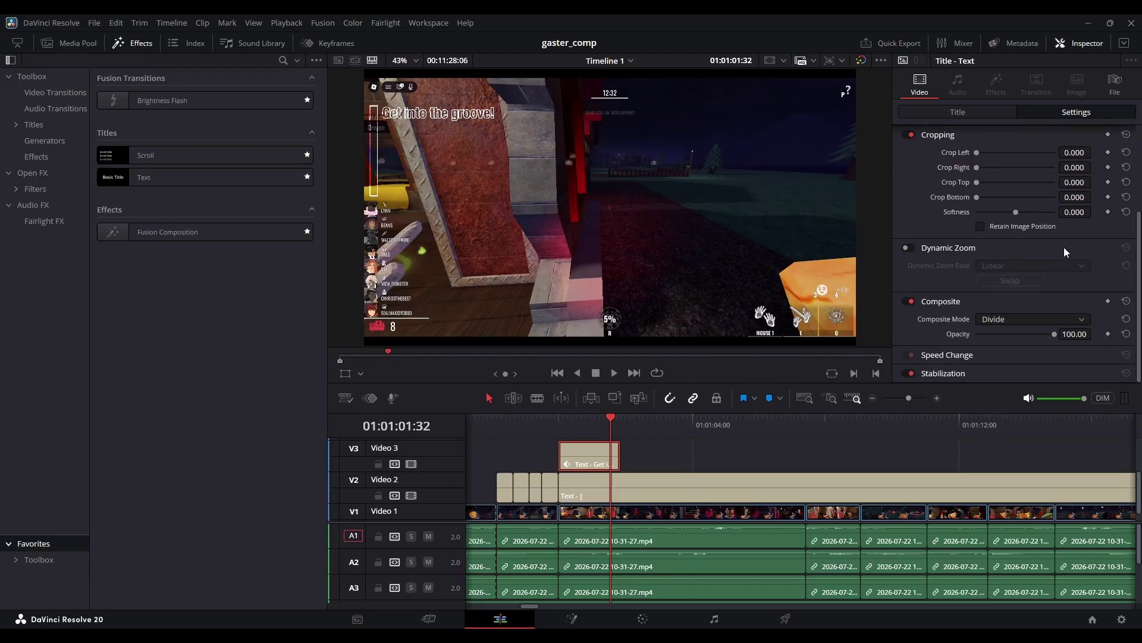
left_click(908, 248)
left_click(575, 422)
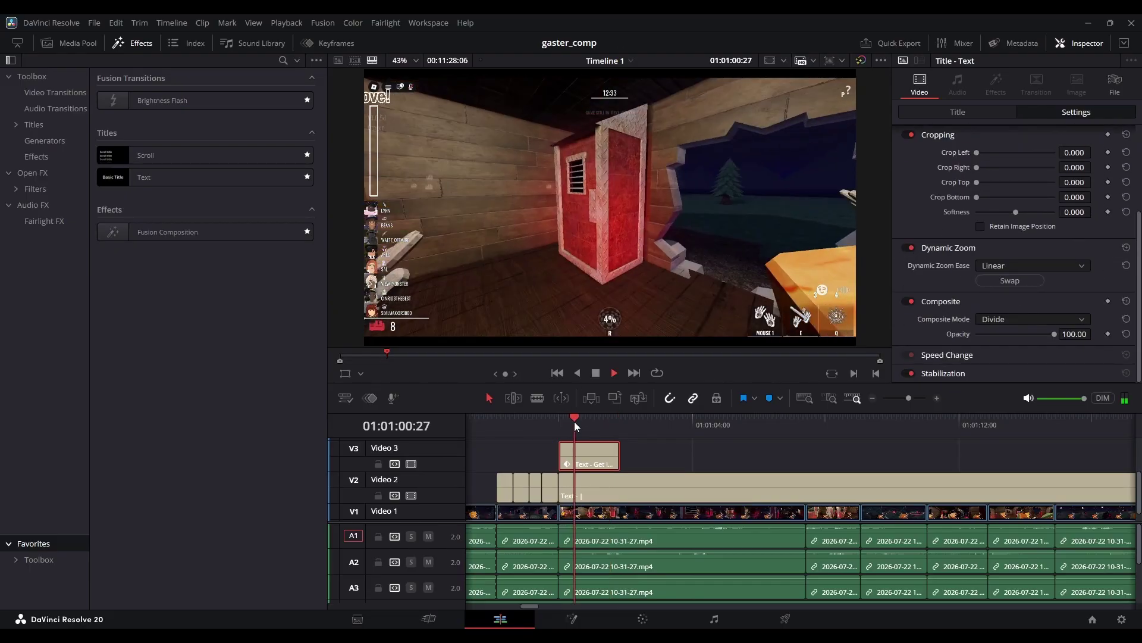
key("space")
key("space")
left_click(908, 247)
key("Up")
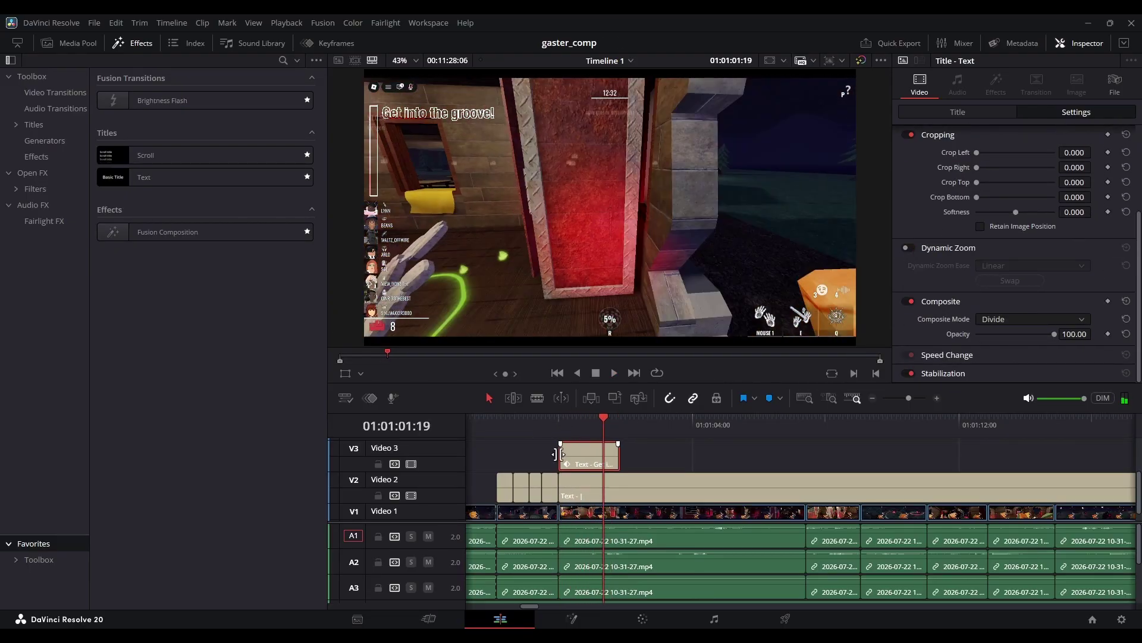
Replay the groove title's slide-in and review its transform and cropping settings.
key("space")
key("Up")
scroll(977, 252, "up", 2)
scroll(1008, 311, "down", 2)
key("space")
scroll(979, 209, "up", 2)
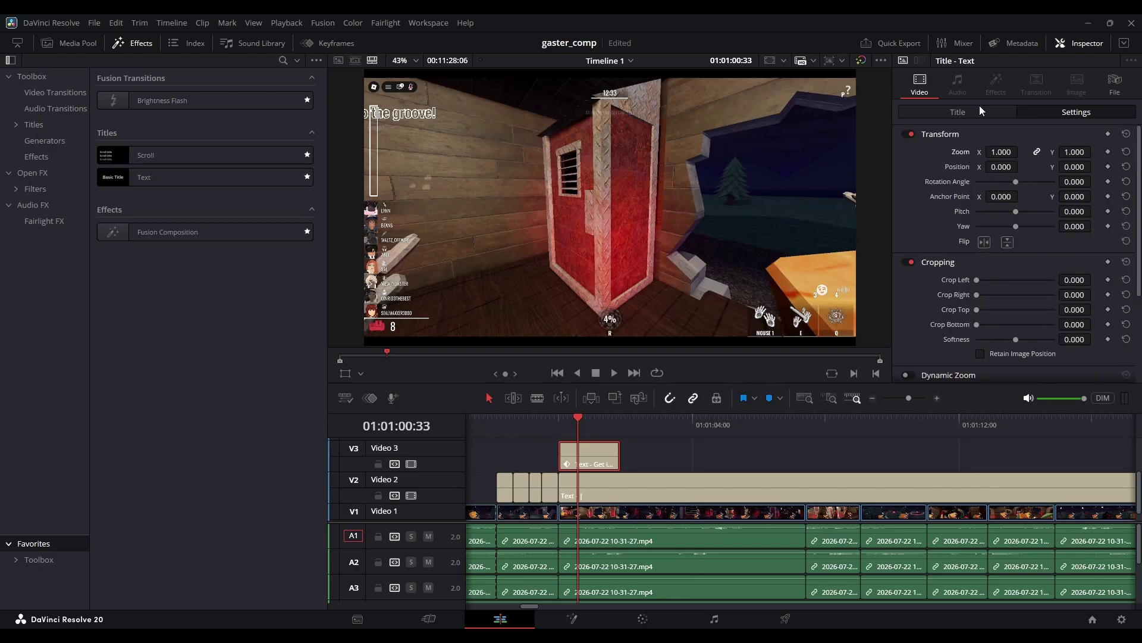
Anchor the groove title at its left edge and give it a static position of 56.000 by 898.000.
left_click(980, 108)
left_click(132, 44)
scroll(1047, 278, "down", 10)
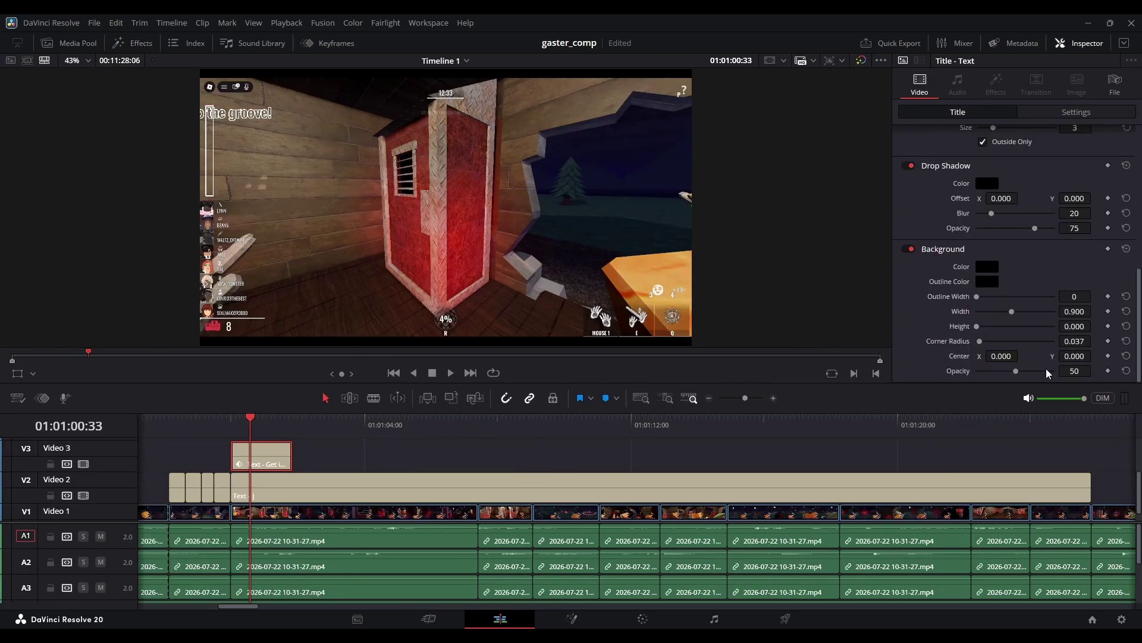
scroll(1047, 369, "up", 6)
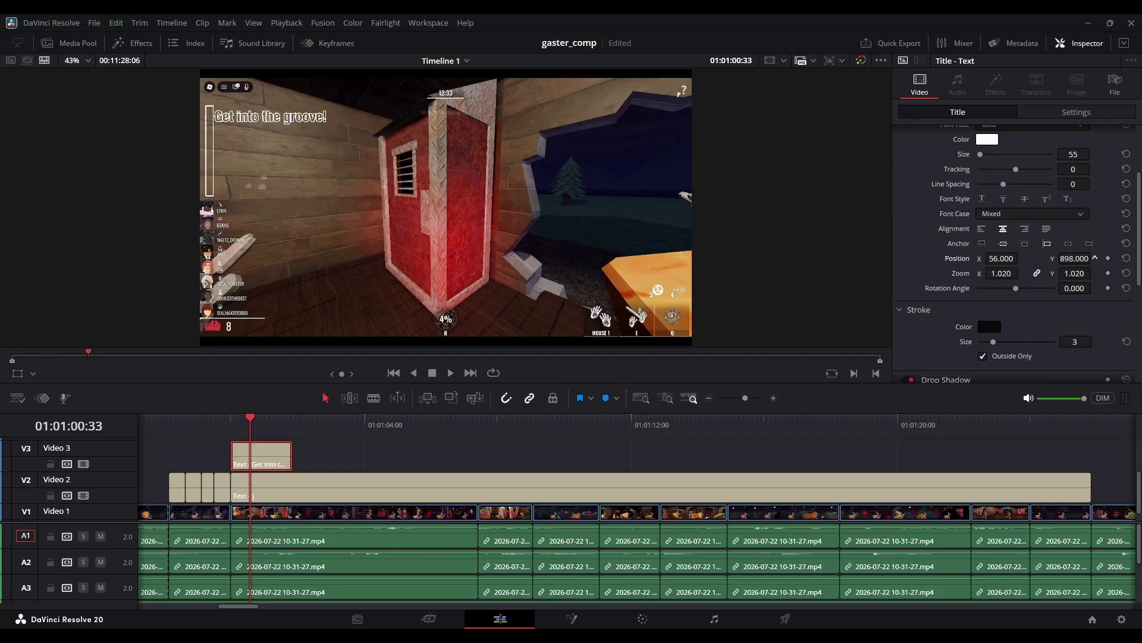
Extend the groove title and split it at 01:01:01:46, adding the line "Everybody Move!" to the second part.
key("space")
left_click_drag(290, 464, 658, 464)
key("space")
key("ctrl+b")
left_click(1061, 175)
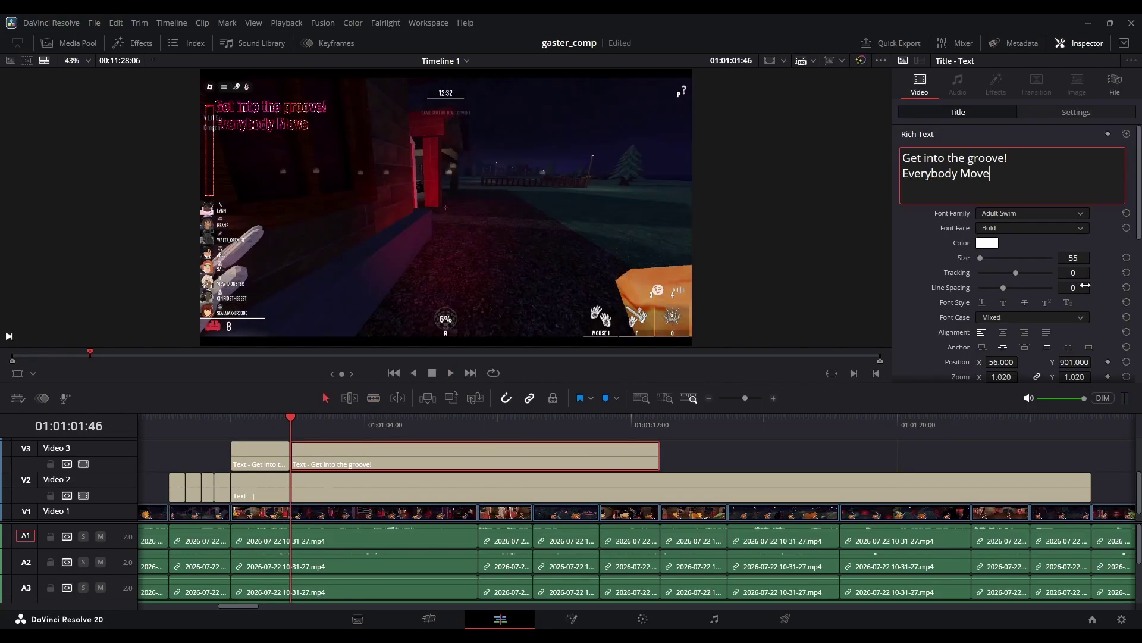
Set the composite mode of both groove titles and the "|" title to Difference and check the look at 01:01:00:21.
left_click(291, 485)
left_click(1076, 112)
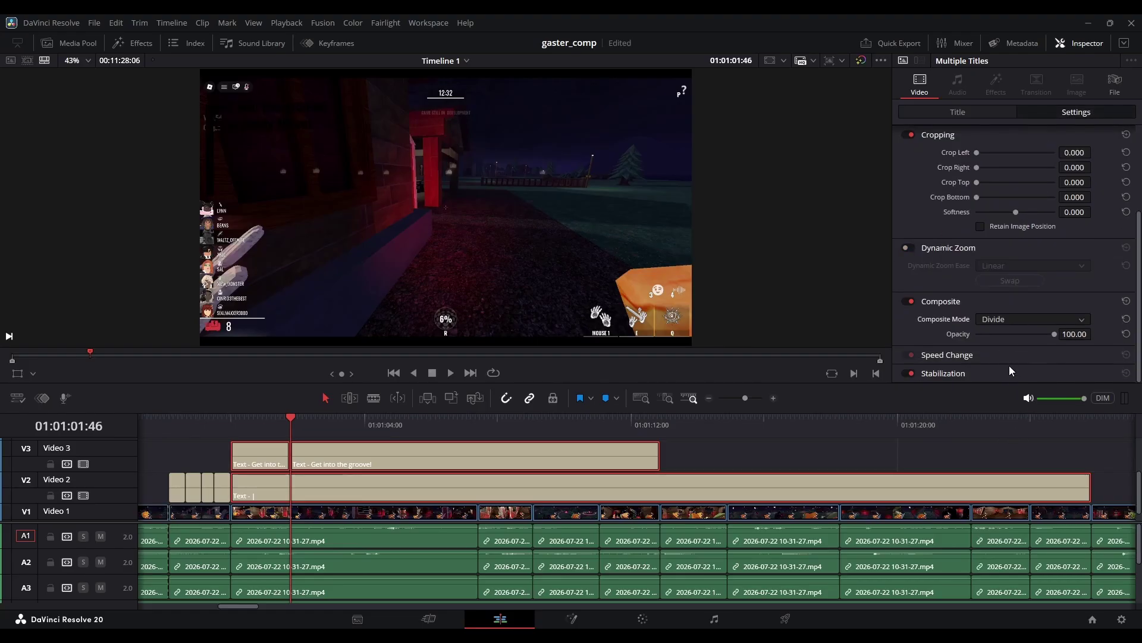
left_click(1030, 361)
left_click(244, 419)
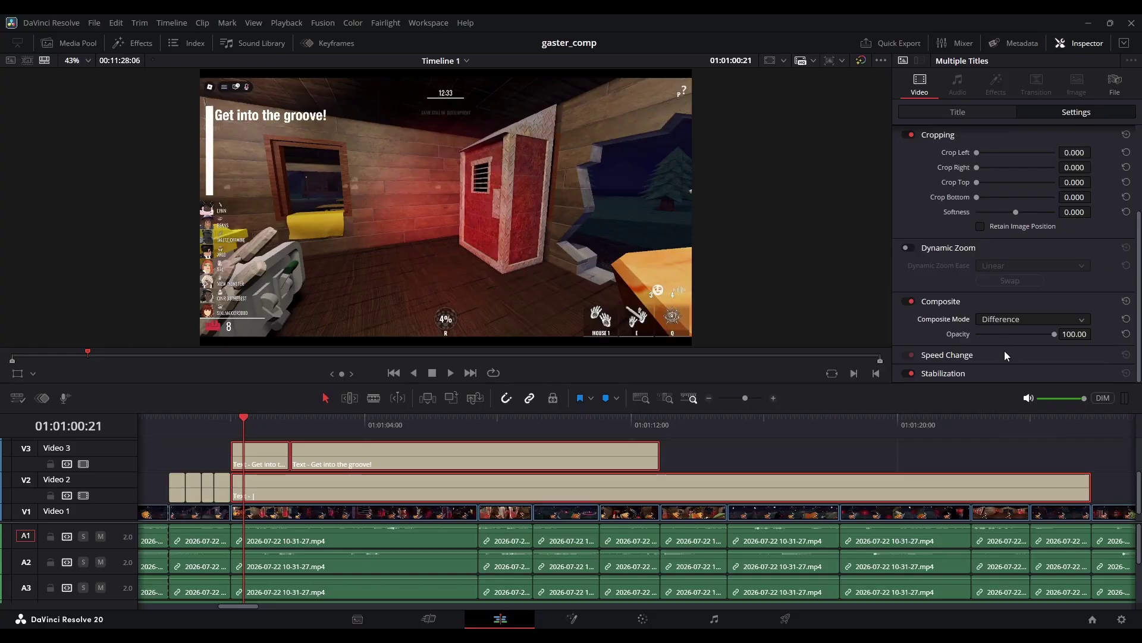
Restyle the selected titles with black text and a thicker white stroke, and play the result.
left_click(957, 112)
scroll(1008, 222, "down", 3)
scroll(1005, 284, "up", 5)
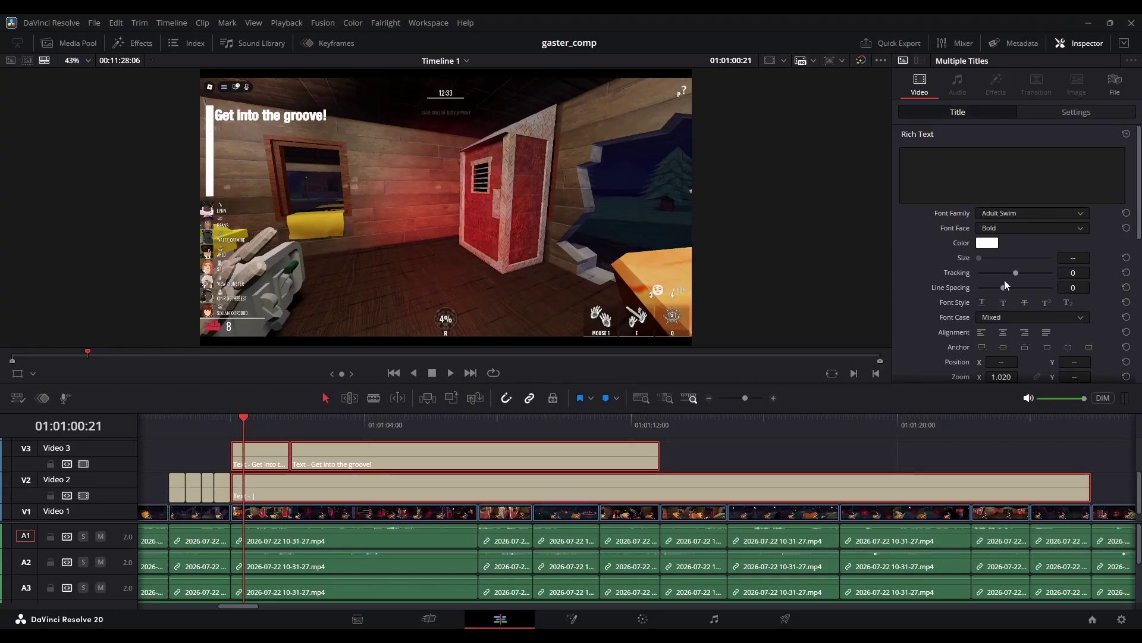
scroll(1009, 319, "down", 5)
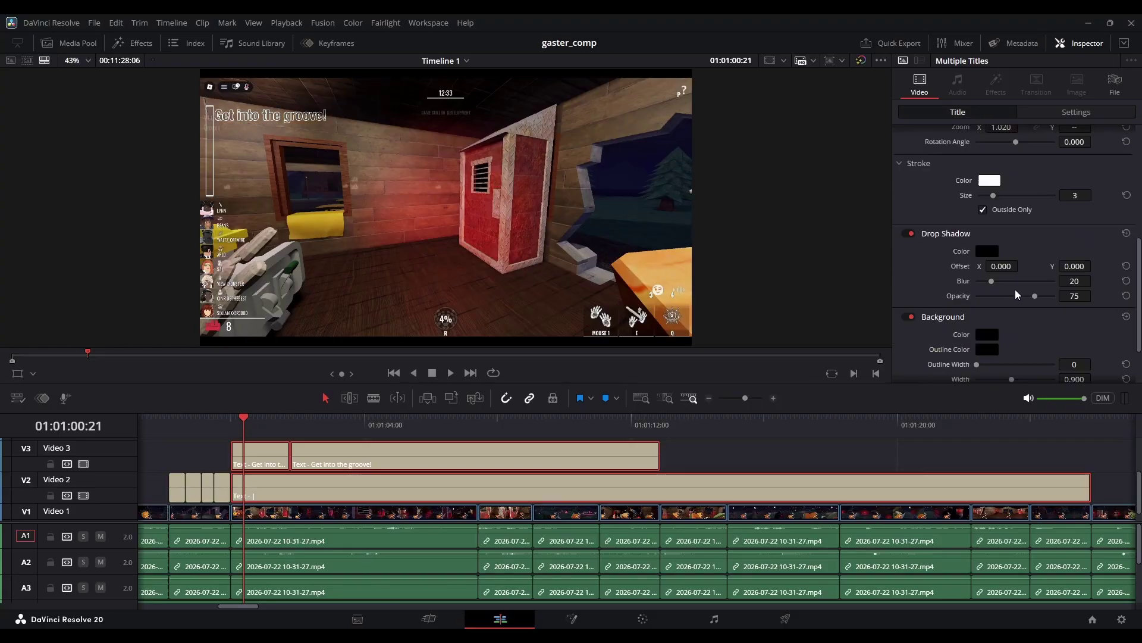
scroll(1016, 290, "down", 3)
scroll(1014, 274, "up", 3)
left_click_drag(994, 195, 1003, 196)
left_click(760, 425)
left_click(233, 418)
left_click(708, 453)
key("space")
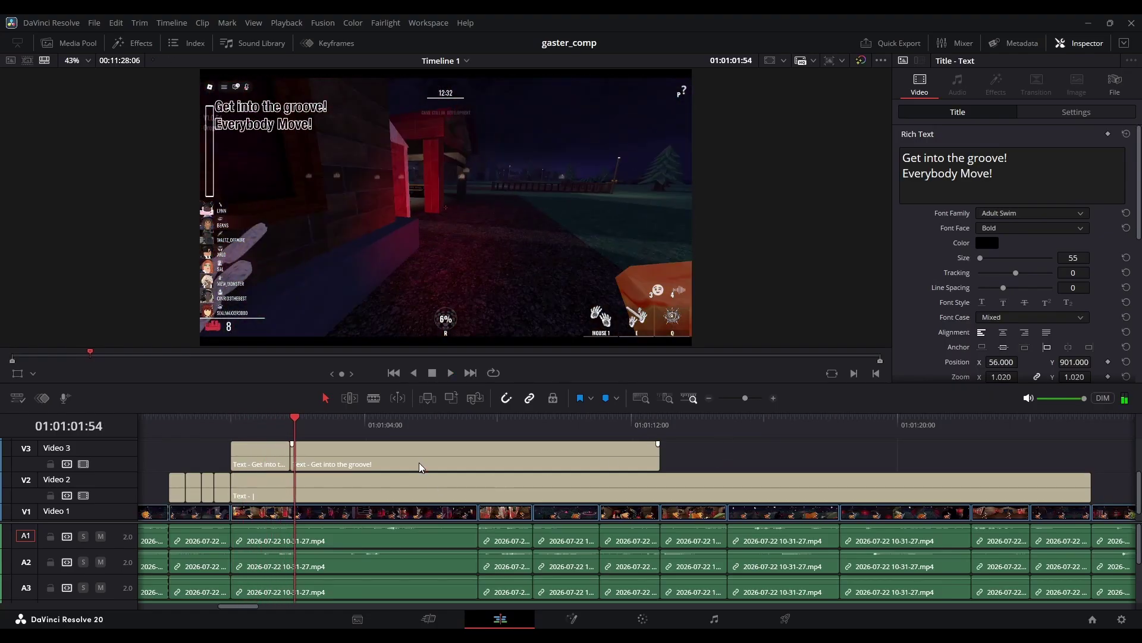
Lower the two-line title to Y position 868.000 so its first line matches the preceding title.
left_click(420, 467)
scroll(1011, 267, "down", 1)
left_click_drag(1074, 326, 1059, 326)
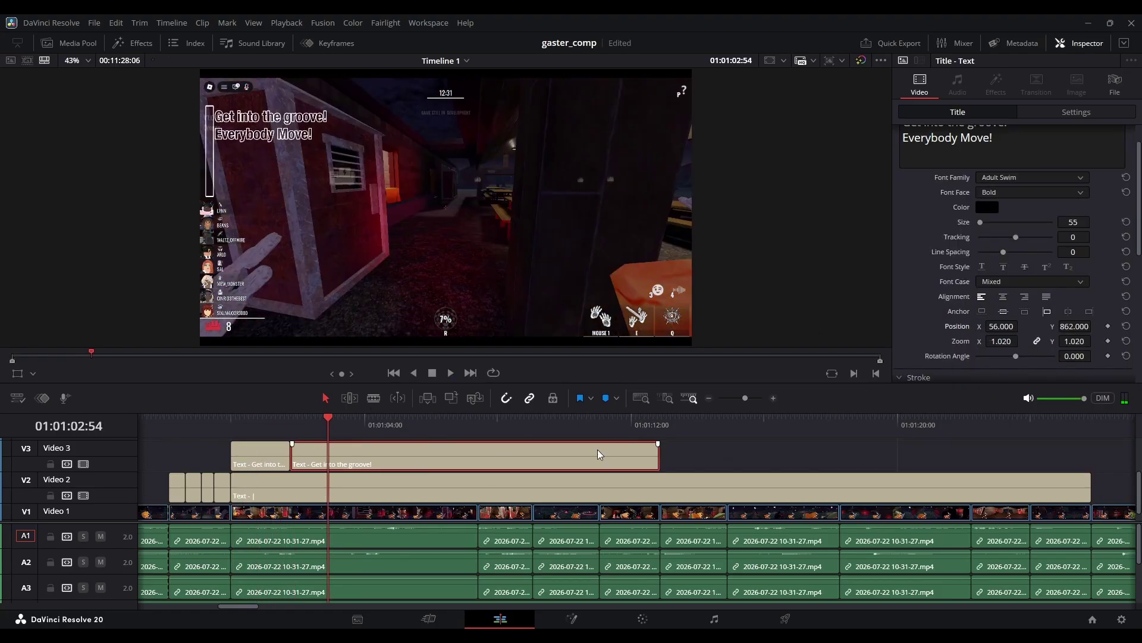
left_click_drag(242, 422, 384, 429)
left_click_drag(291, 423, 272, 423)
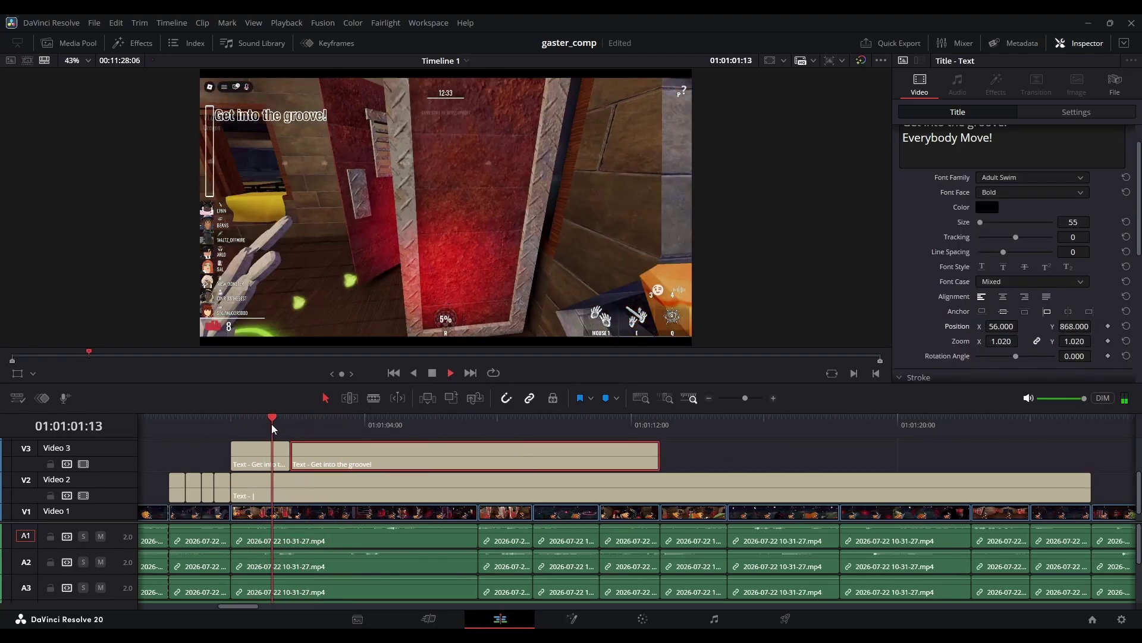
Split the lyric title at 01:01:03:40, add the line "You can can fly it high!" and lower it to Y position 834.000.
key("space")
key("space")
key("ctrl+b")
left_click(370, 456)
left_click(1010, 157)
key("Return")
type("You can can fly h")
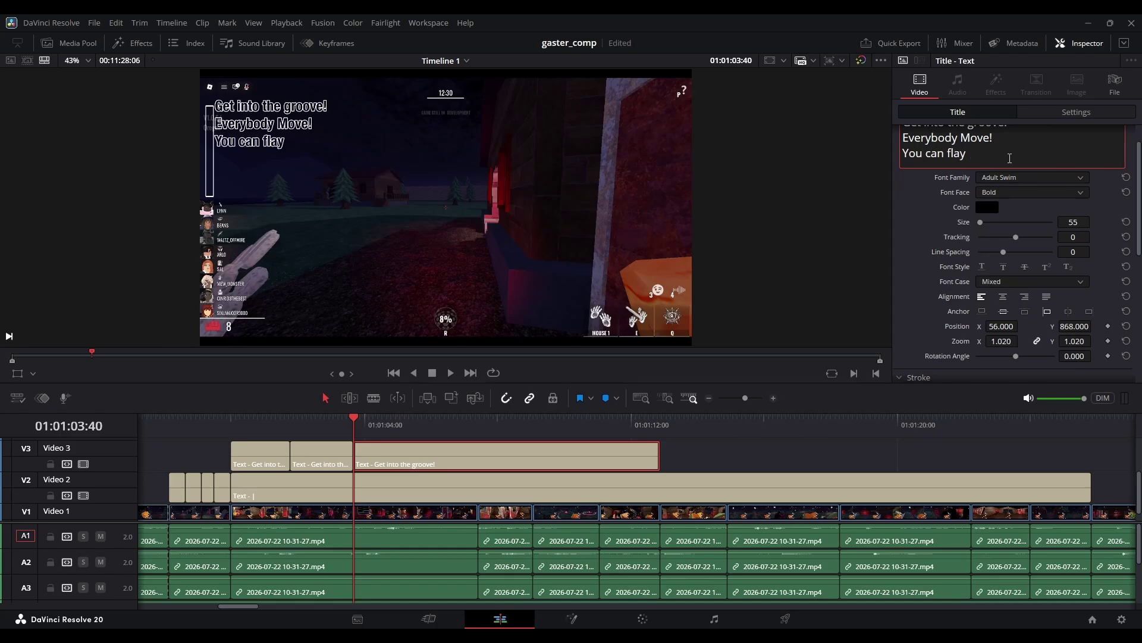
type("it")
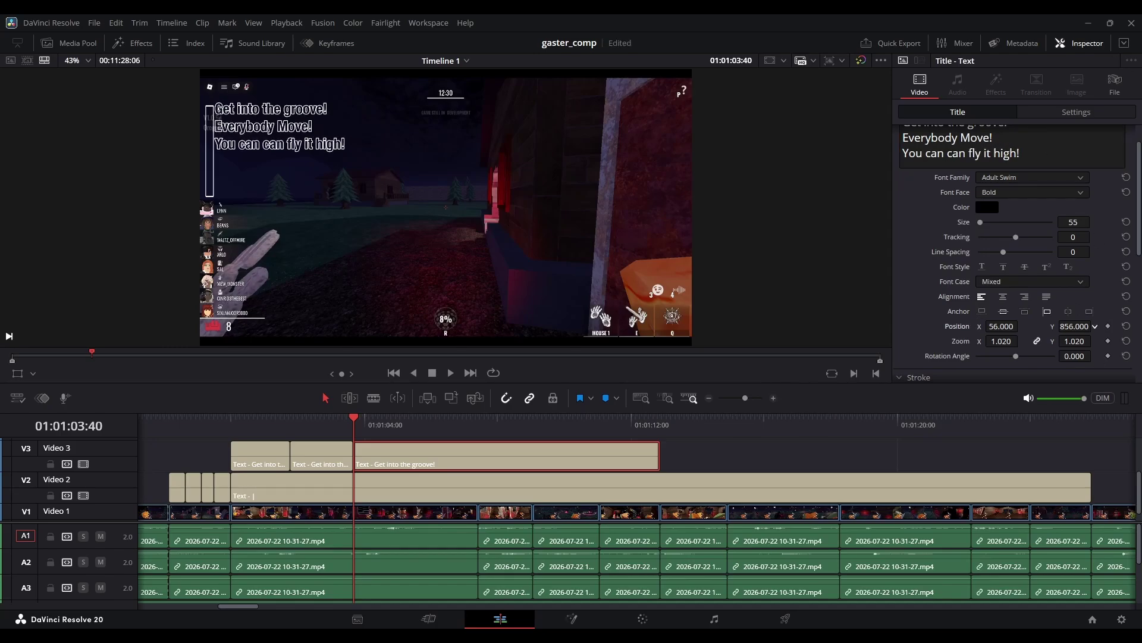
left_click(229, 419)
key("space")
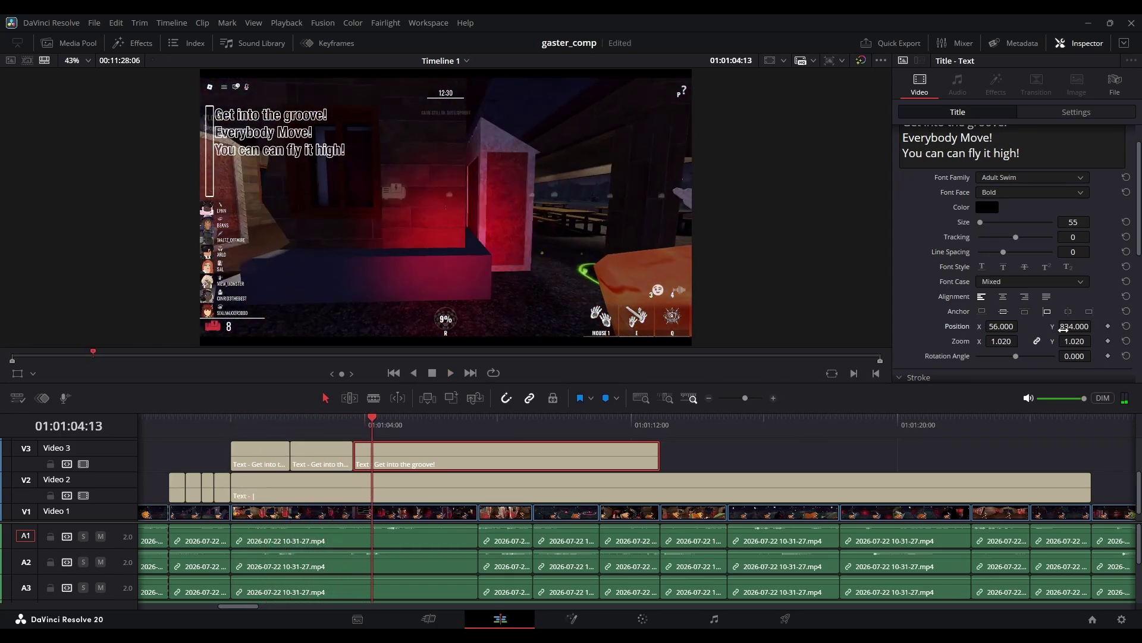
Split the lyric title at 01:01:05:30, add the line "High" and lower it to Y position 796.000.
left_click(295, 424)
key("space")
key("ctrl+b")
left_click(1111, 153)
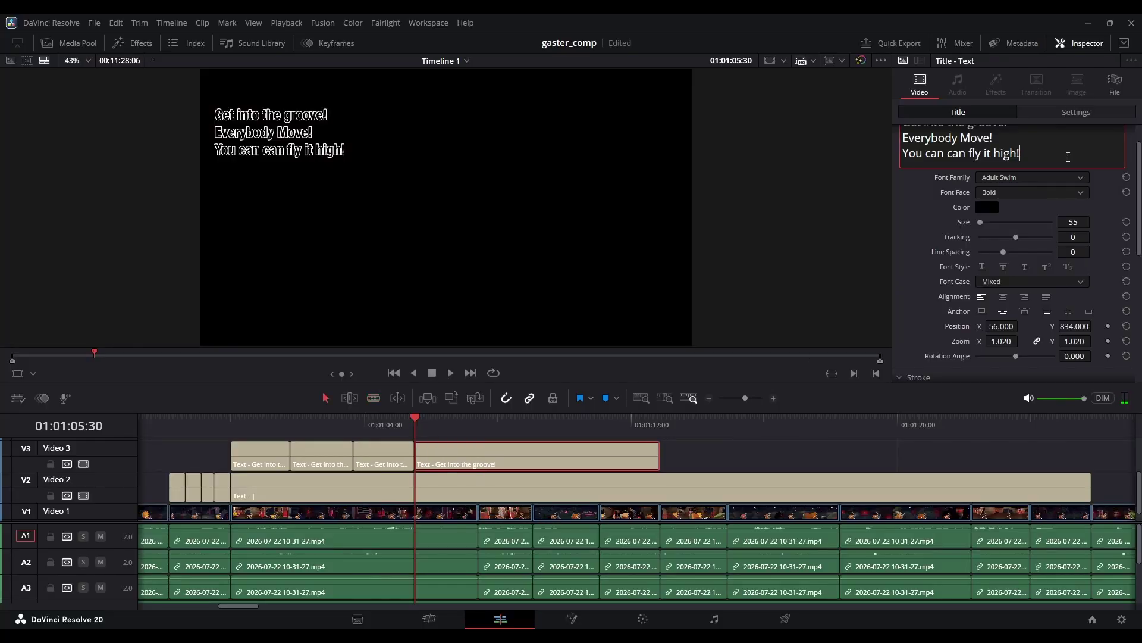
key("Return")
type("high")
key("BackSpace")
key("BackSpace")
key("BackSpace")
key("BackSpace")
type("Higher")
key("BackSpace")
key("BackSpace")
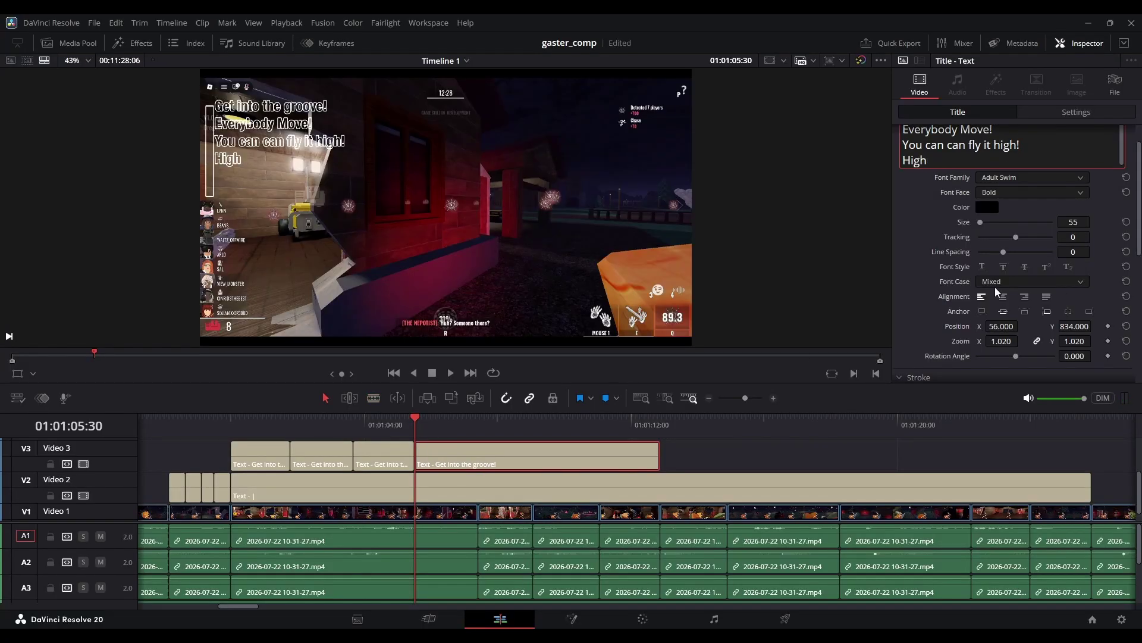
left_click_drag(1075, 326, 1052, 326)
Split the lyric title at 01:01:05:48 and change its last line to "Higher".
key("space")
left_click_drag(745, 398, 751, 398)
left_click_drag(599, 450, 610, 449)
key("Right")
left_click(658, 461)
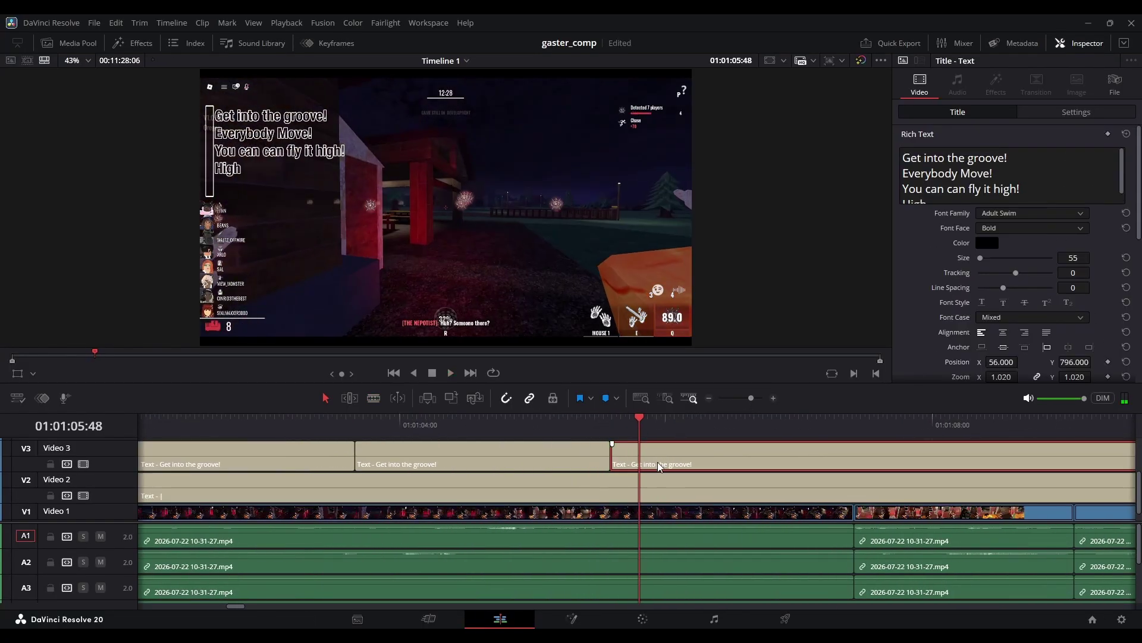
key("ctrl+b")
left_click(979, 200)
type("er")
Split the lyric title at 01:01:05:57 and extend its last line to "Higher than".
left_click(642, 425)
left_click(659, 426)
key("ctrl+b")
left_click(689, 455)
left_click(976, 197)
type("than")
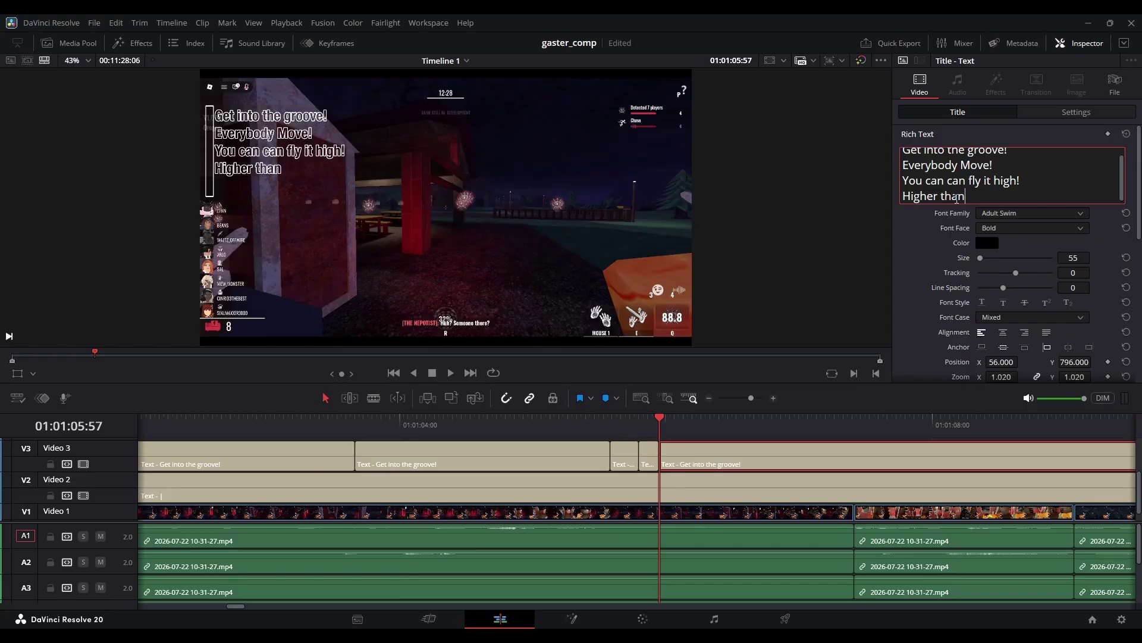
Split the lyric title at 01:01:06:18 and extend its last line to "Higher than the".
key("space")
key("space")
key("ctrl+b")
left_click(989, 197)
type("the")
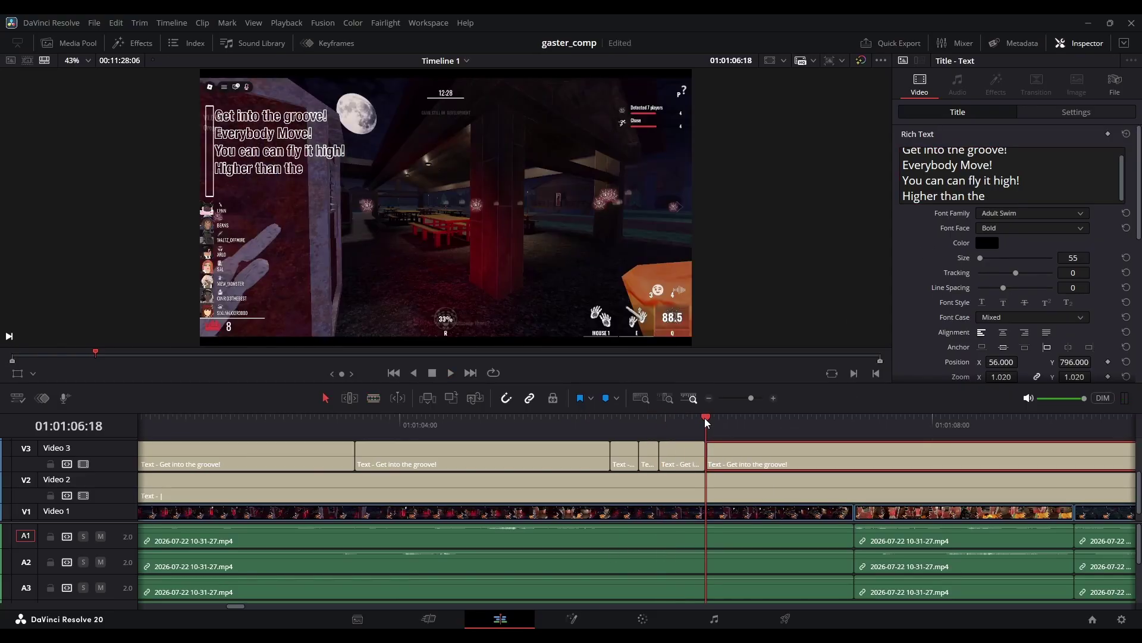
Split the lyric title at 01:01:06:28 and complete its last line as "Higher than the sky...".
left_click_drag(706, 420, 728, 421)
key("b")
left_click(730, 463)
key("a")
left_click(1041, 192)
type("sky...")
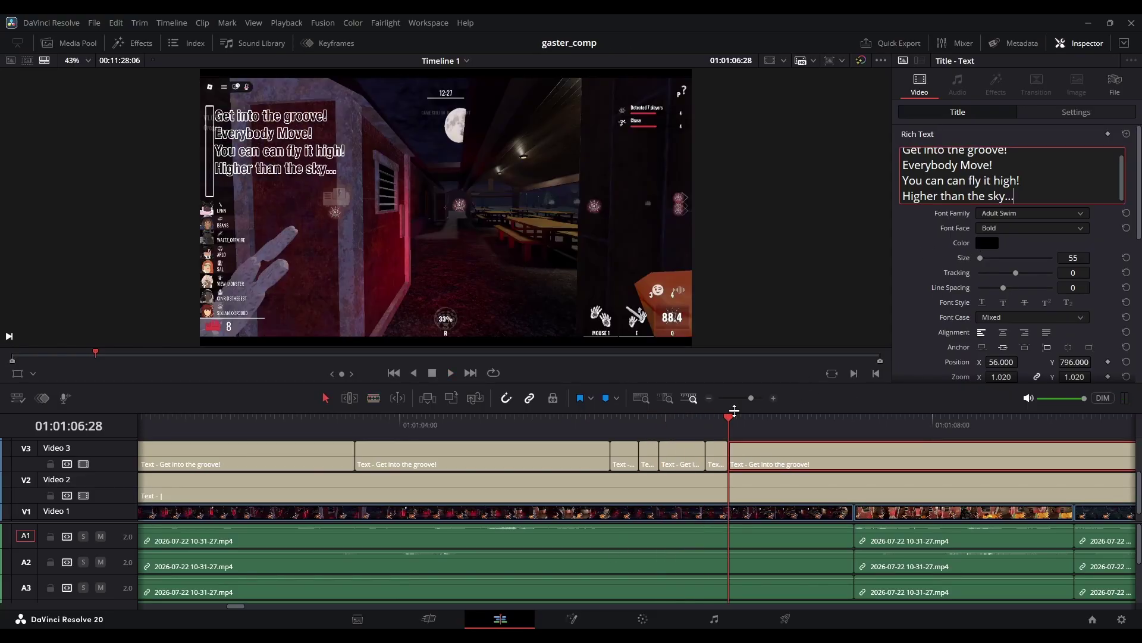
Play back the lyric sequence and split the lyric and "|" titles at the footage cut just before 01:01:07:30.
scroll(447, 430, "down", 8)
left_click(448, 430)
key("space")
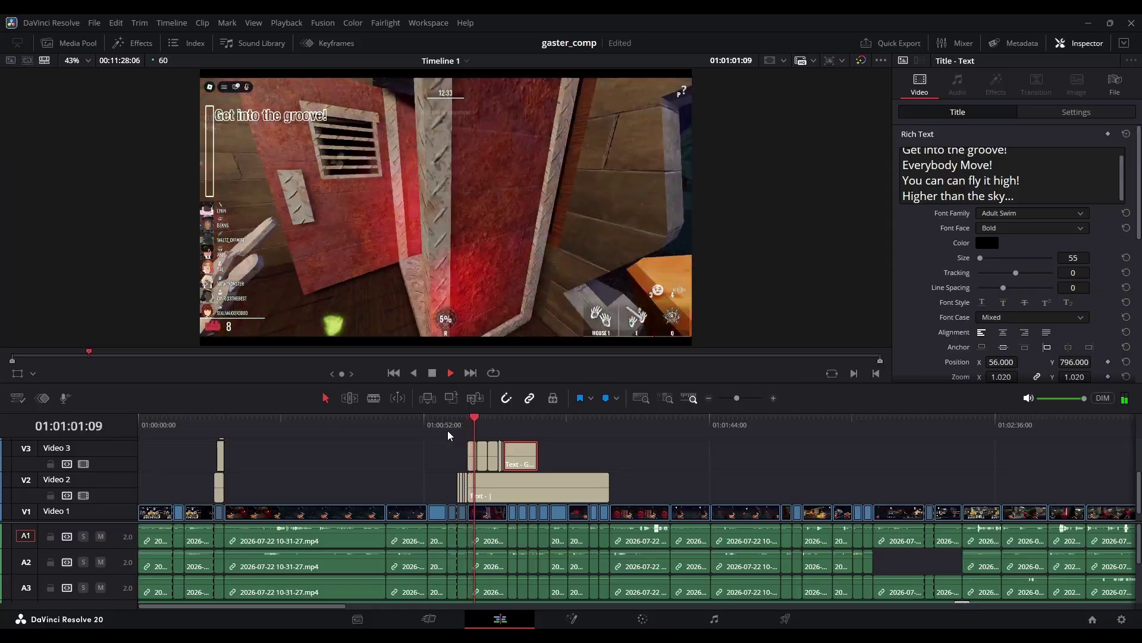
key("space")
scroll(529, 465, "up", 10)
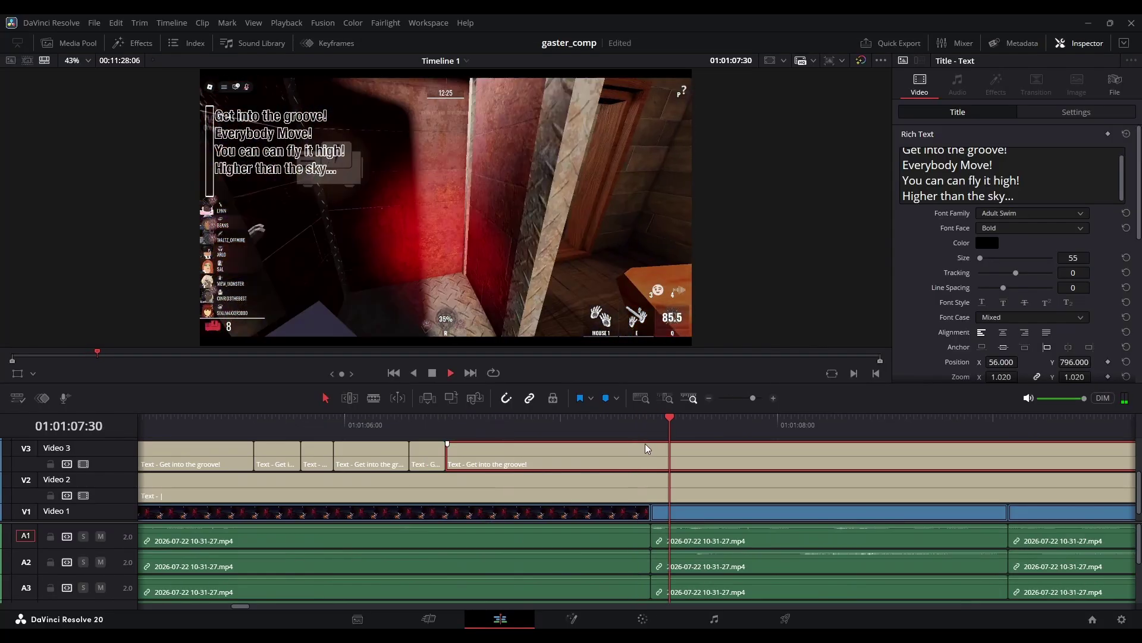
key("b")
left_click(653, 461)
scroll(653, 462, "down", 10)
key("a")
Move the second "|" title to position 1887.000 by 432.000 on the opposite side of the frame.
left_click(589, 485)
scroll(1073, 322, "down", 1)
left_click(1002, 326)
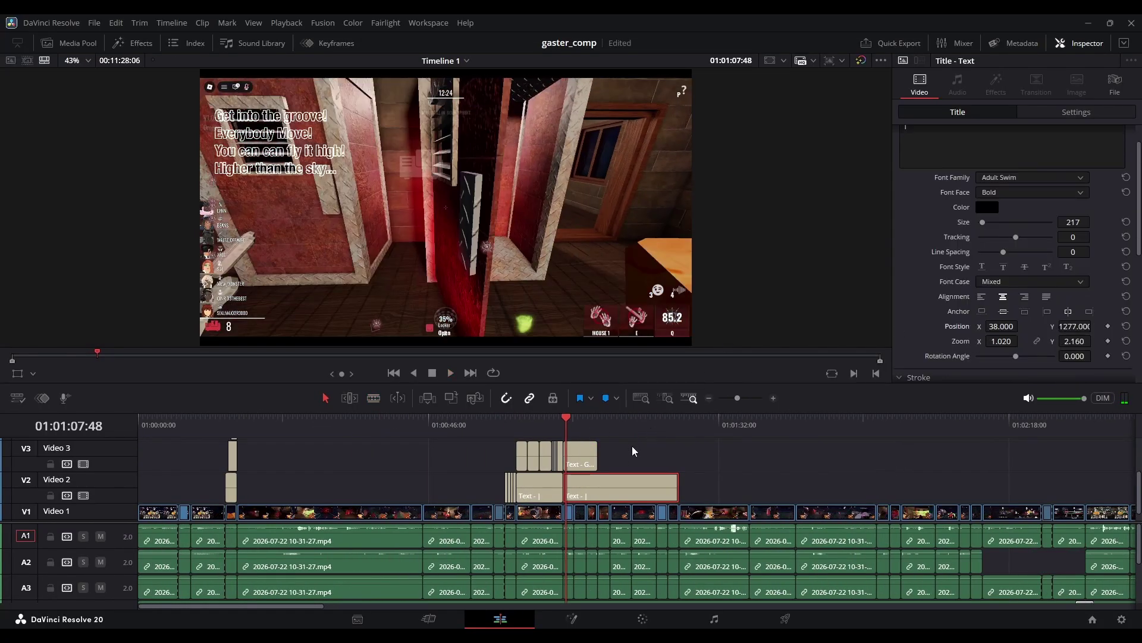
type("1887")
key("Return")
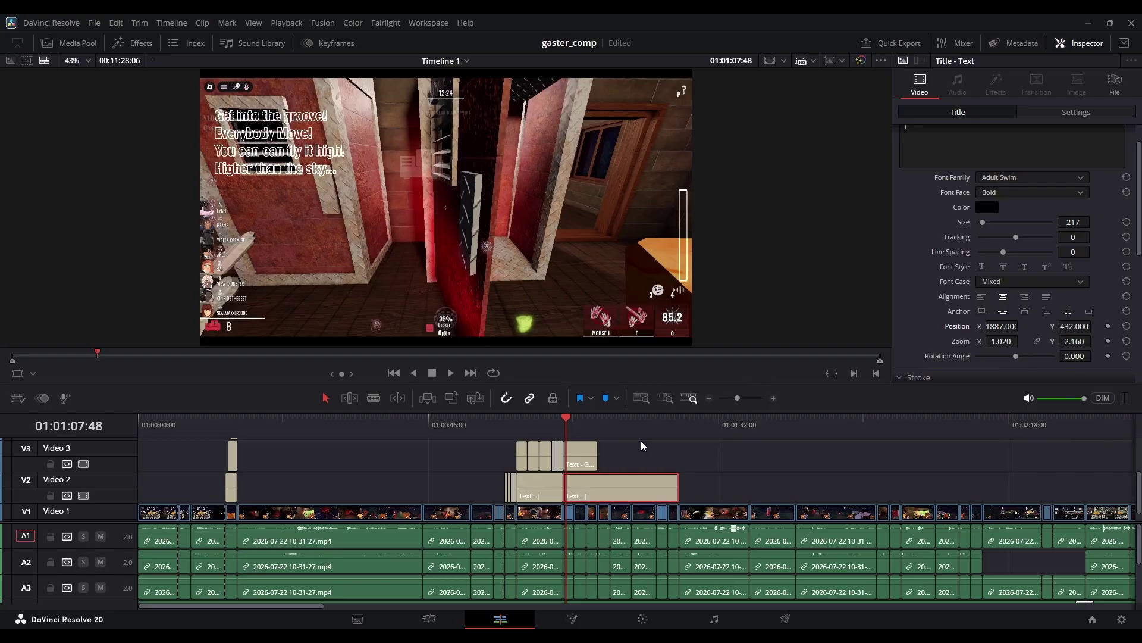
Copy the lyric titles to follow the cut, with right anchor and right alignment, and place them at X position 1867.000.
left_click_drag(641, 441, 575, 418)
left_click(565, 420)
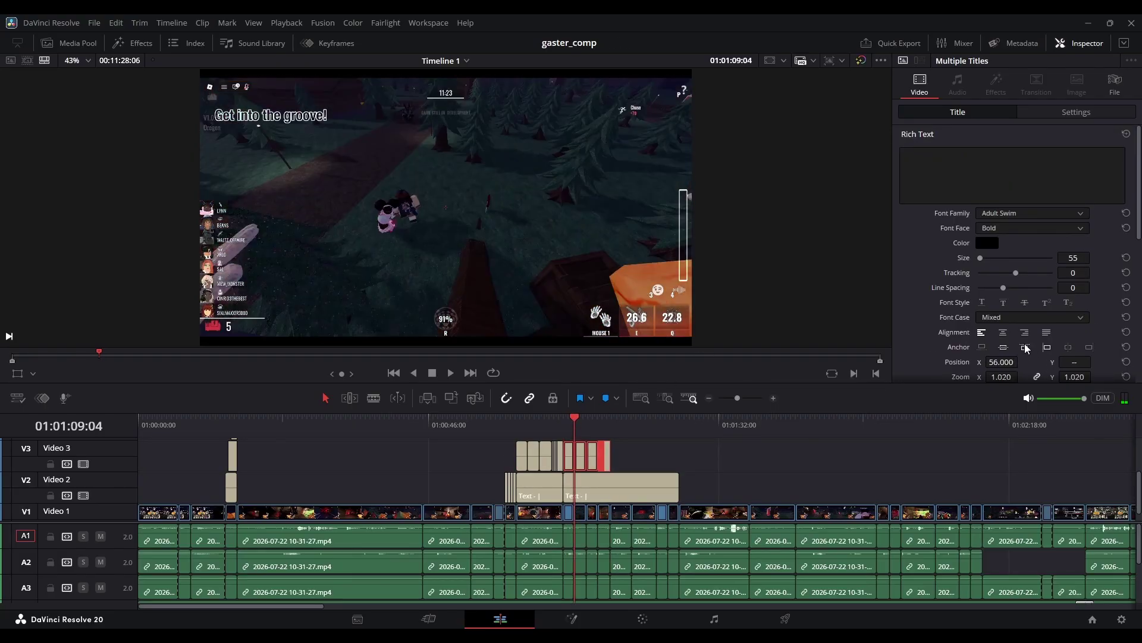
left_click(1090, 347)
left_click(1025, 332)
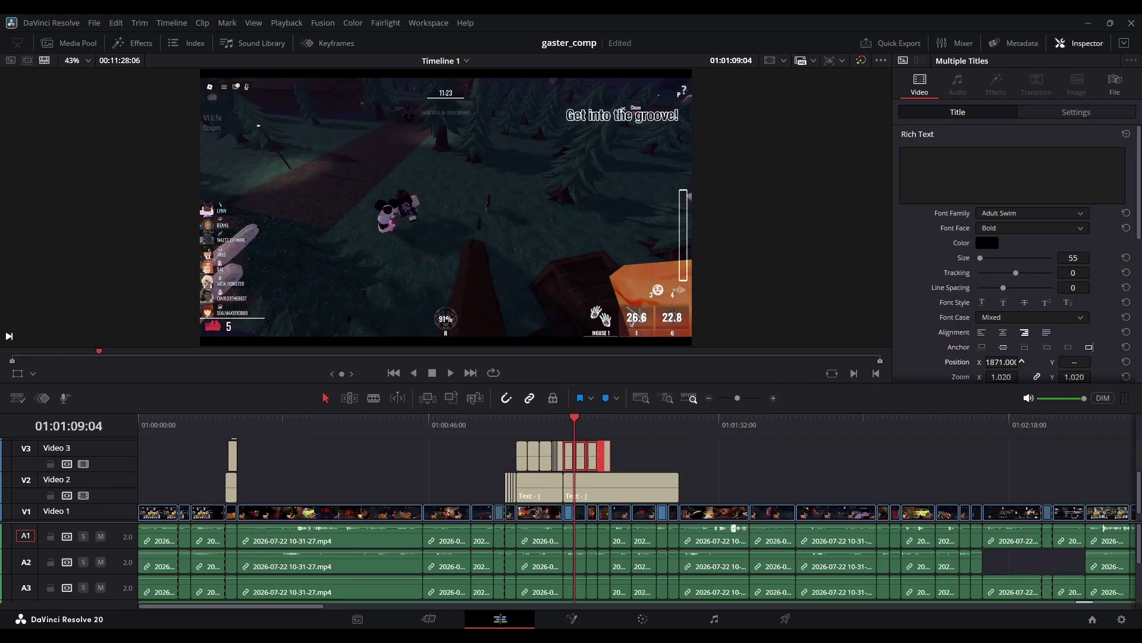
left_click_drag(737, 398, 747, 398)
key("space")
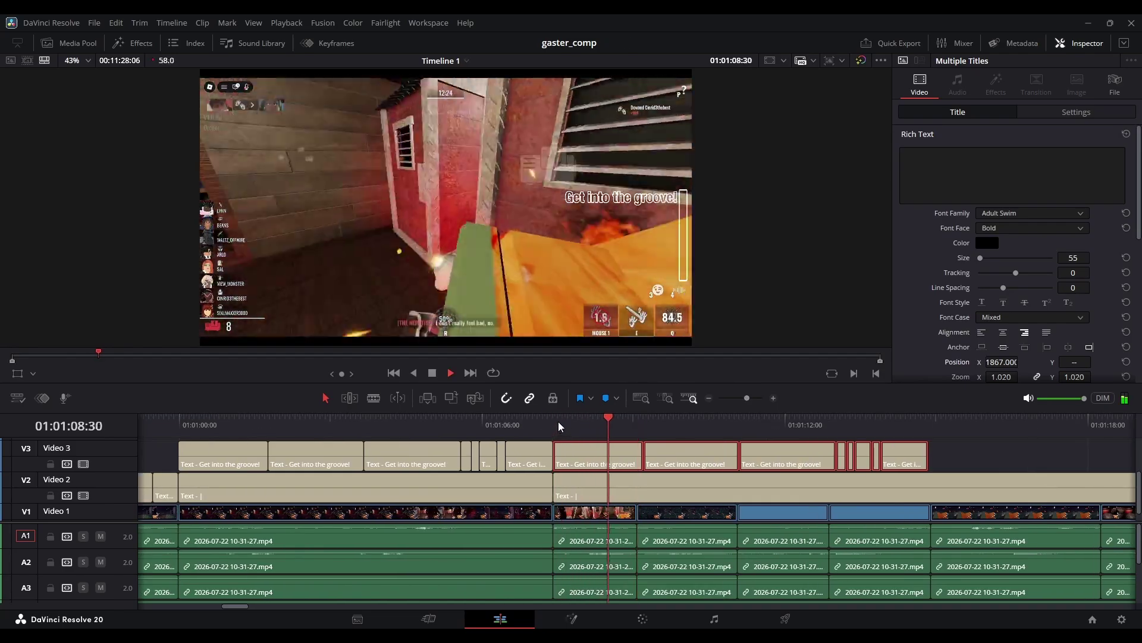
Play the copied titles and change the third line of the three-line copy to "You can fill it high!".
left_click(976, 453)
left_click_drag(839, 424, 736, 426)
key("space")
left_click(781, 455)
double_click(955, 189)
key("BackSpace")
key("Right")
key("Right")
key("Right")
key("Right")
key("BackSpace")
key("BackSpace")
type("ill")
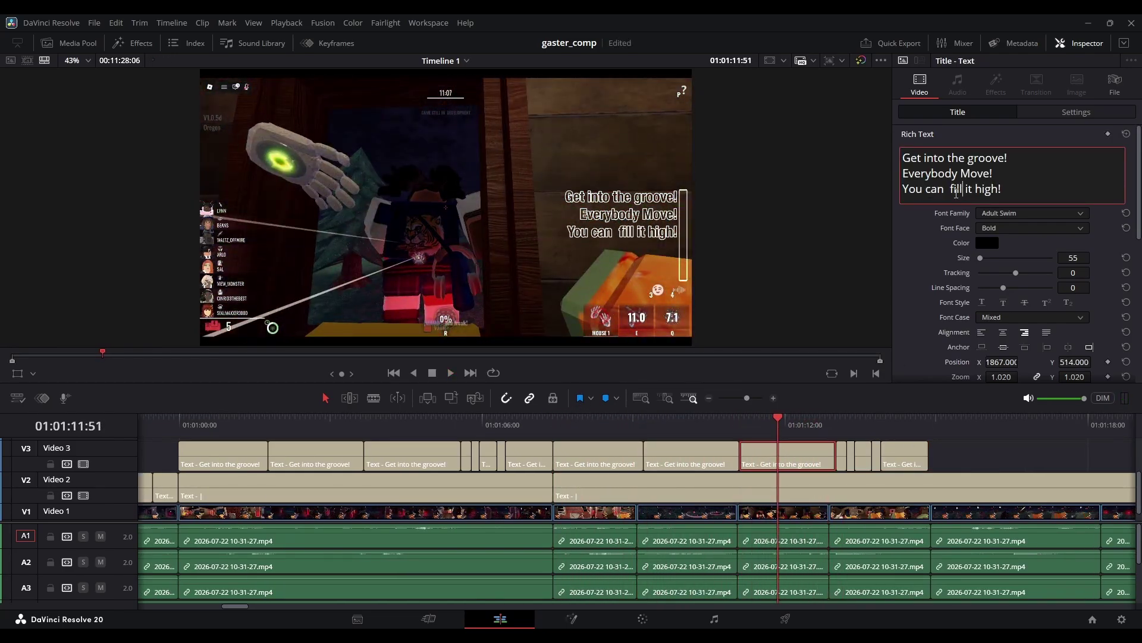
key("Left")
key("Left")
key("Left")
key("Left")
key("BackSpace")
Delete the copied lyric titles that follow the one ending in "High".
left_click_drag(839, 425, 859, 425)
left_click_drag(968, 458, 852, 455)
key("Delete")
Change the third line of the copied "High" title to "You can fill it high!" and play the copied section.
left_click(837, 424)
left_click(841, 455)
double_click(962, 189)
key("BackSpace")
key("BackSpace")
key("Right")
key("Right")
key("Right")
key("BackSpace")
key("BackSpace")
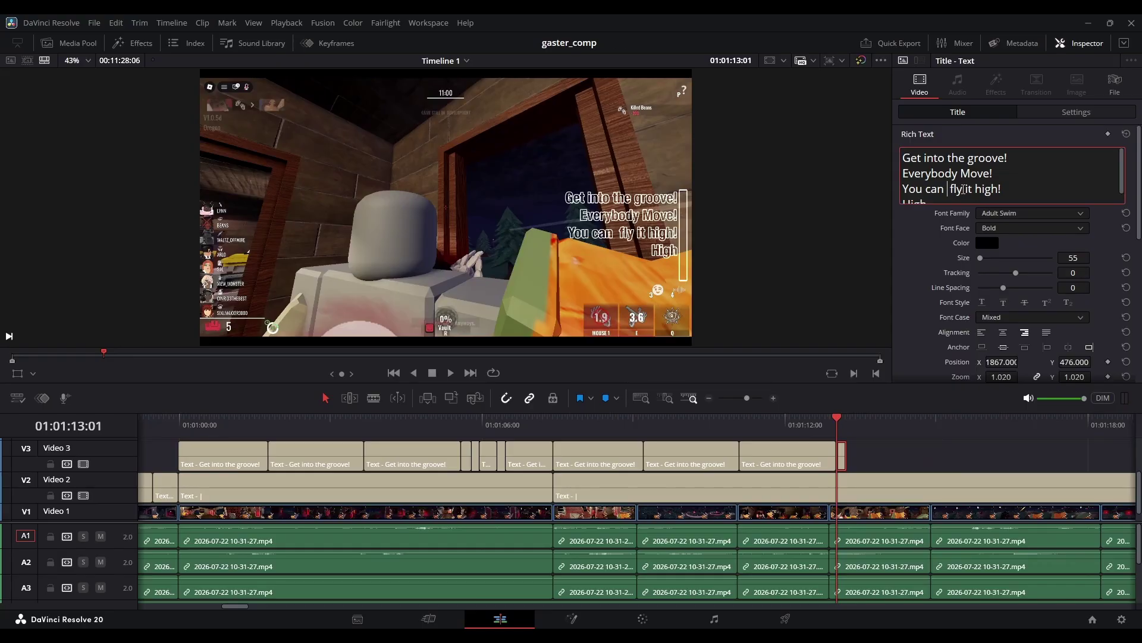
type("ill")
left_click(665, 418)
key("space")
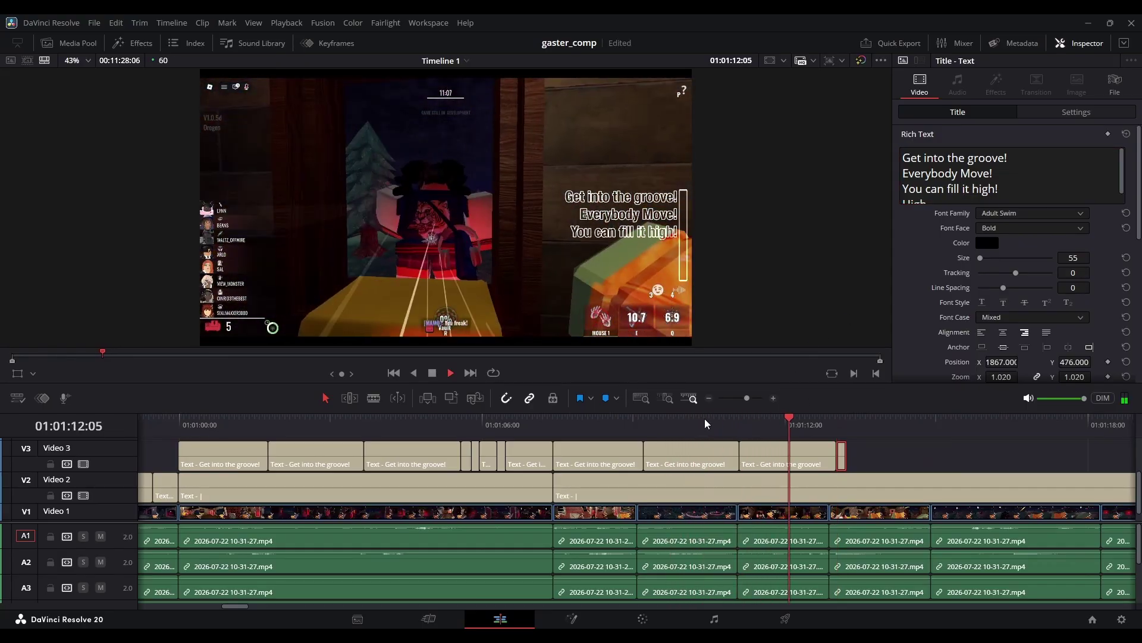
key("space")
Correct the third line of the original "Higher" title at 01:01:05:48 to "You can fly it high!".
scroll(390, 426, "down", 3)
left_click_drag(390, 426, 490, 464)
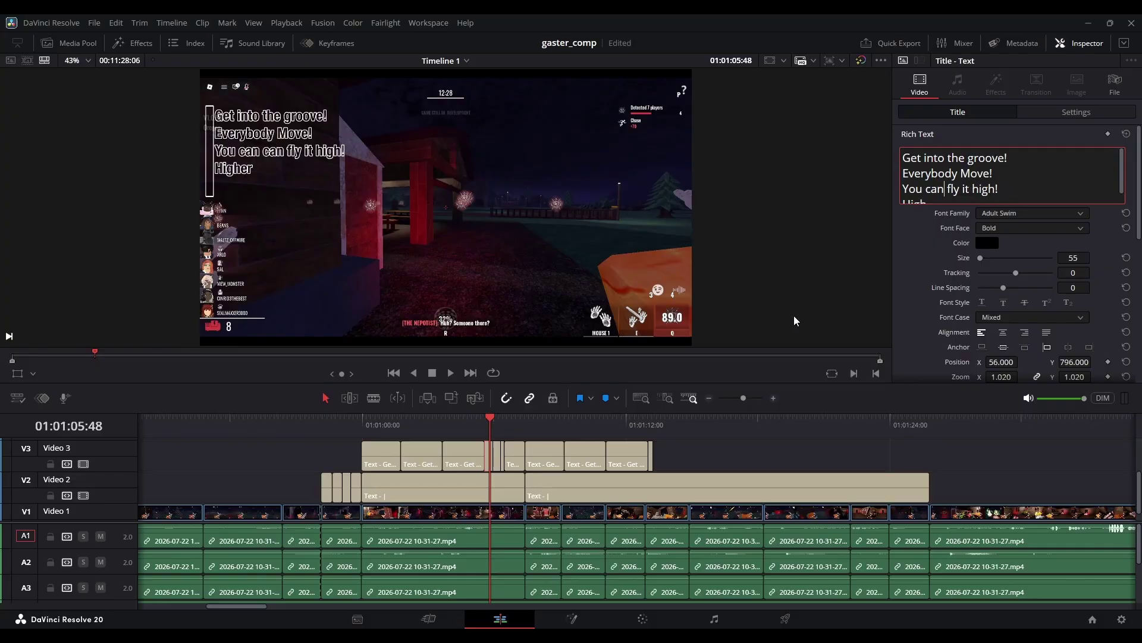
double_click(938, 191)
key("BackSpace")
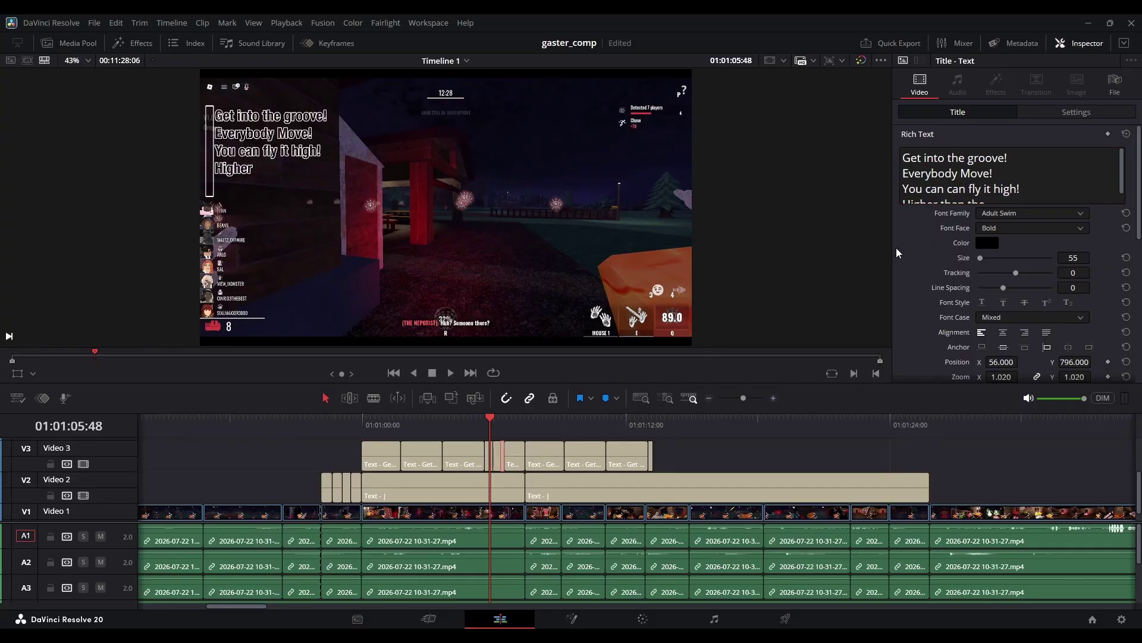
Play the section before the lyrics and duplicate the HAPPY title onto Video 3 at 01:00:59:29.
left_click(320, 431)
key("space")
key("space")
left_click(356, 488)
left_click(273, 429)
left_click_drag(272, 430, 352, 430)
left_click_drag(357, 488, 356, 455)
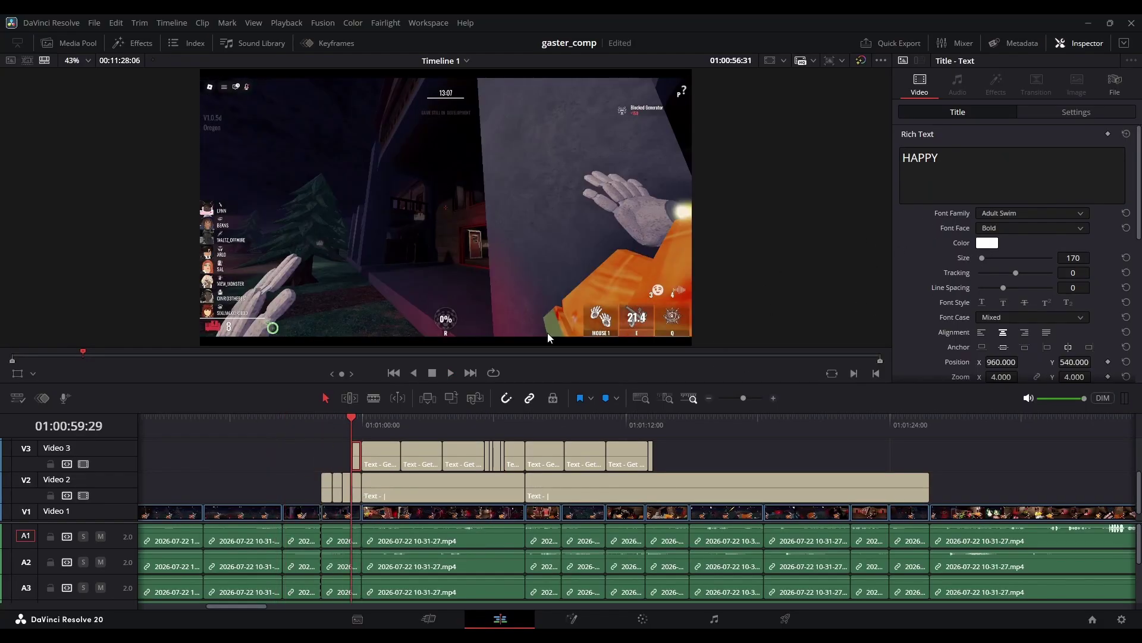
Turn the duplicated HAPPY title into a ":)" title at zoom 1.000 and Y position 369.000.
left_click_drag(952, 159, 809, 134)
type(": )")
scroll(1090, 348, "down", 2)
left_click(1126, 305)
left_click_drag(1075, 291, 973, 290)
scroll(1078, 280, "up", 1)
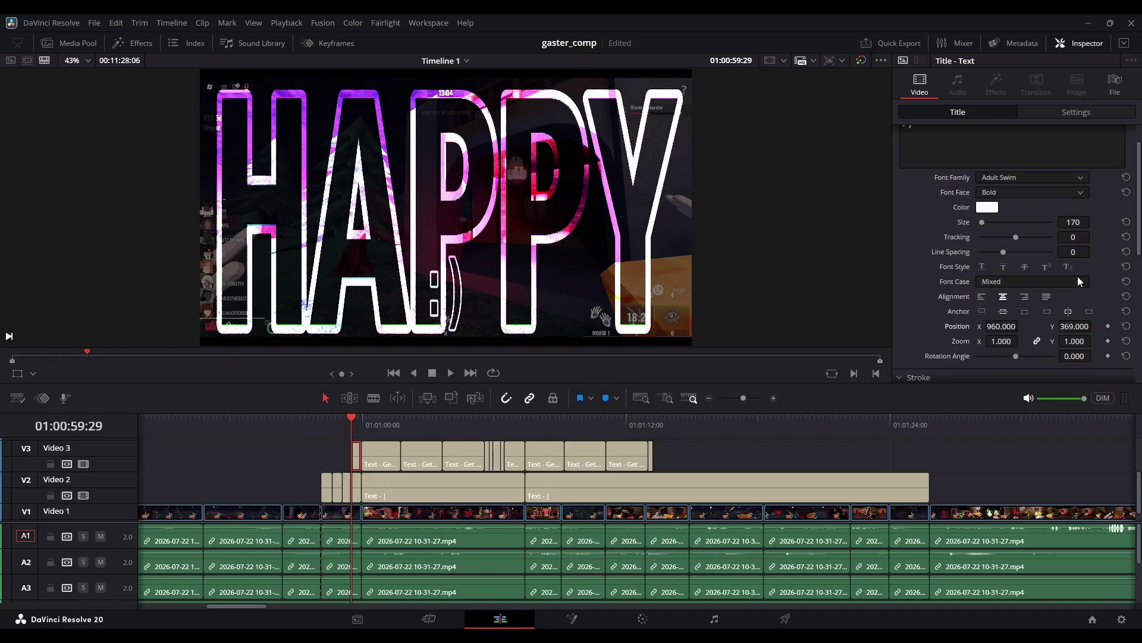
Set the ":)" title's rotation angle to -90.000 to make an upright smiley.
scroll(1078, 281, "down", 2)
double_click(1085, 285)
type("90")
key("Return")
double_click(1084, 285)
type("-90")
key("Return")
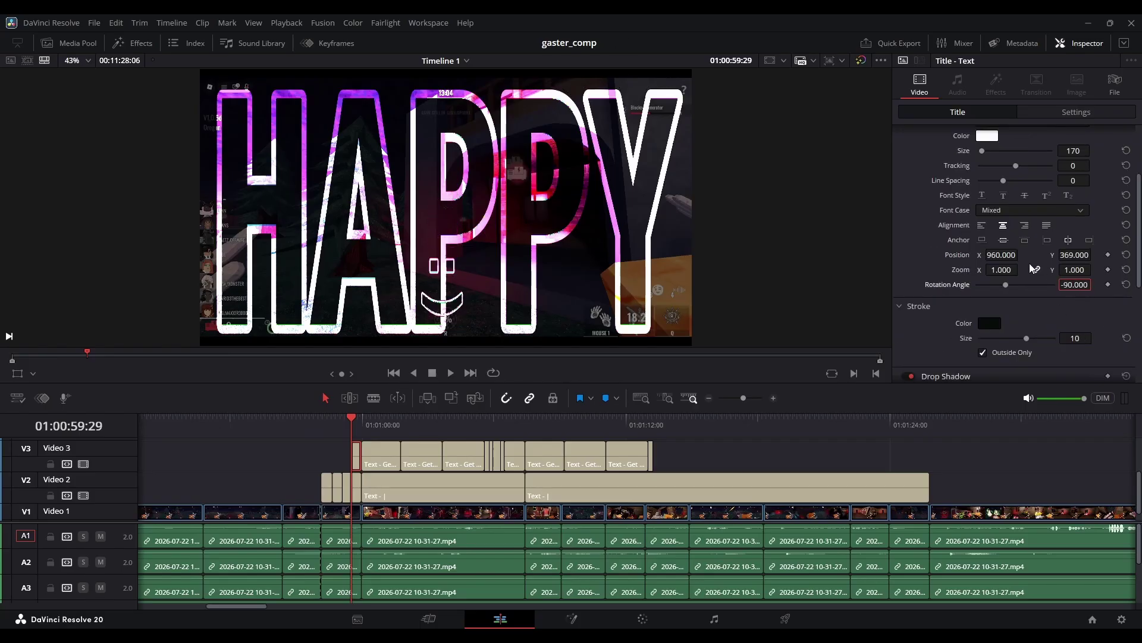
Fine-tune the position and zoom of the ":)" title and play back the lyric section.
mouse_move(1002, 255)
left_mouse_down()
mouse_move(1028, 255)
mouse_move(990, 269)
left_mouse_up()
left_click(1037, 270)
left_click_drag(1072, 256, 1065, 256)
key("space")
left_click(798, 441)
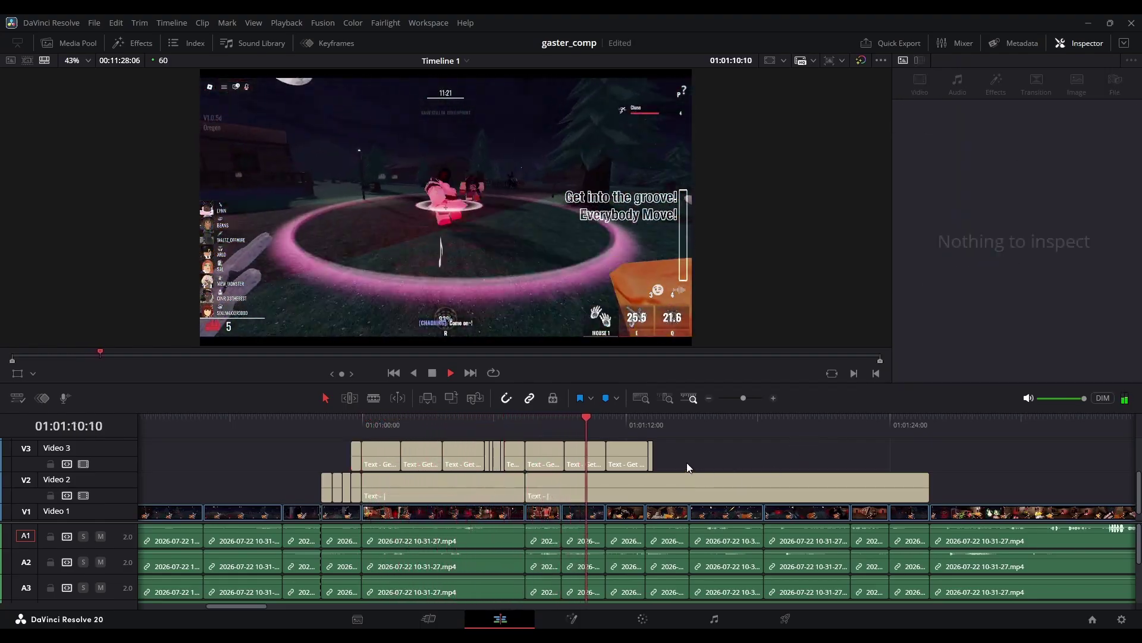
key("space")
Extend the last lyric title on Video 3 to about 01:01:16:17 and replace its fourth line with "And".
scroll(663, 452, "up", 5)
left_click_drag(663, 441, 1078, 441)
left_click(926, 206)
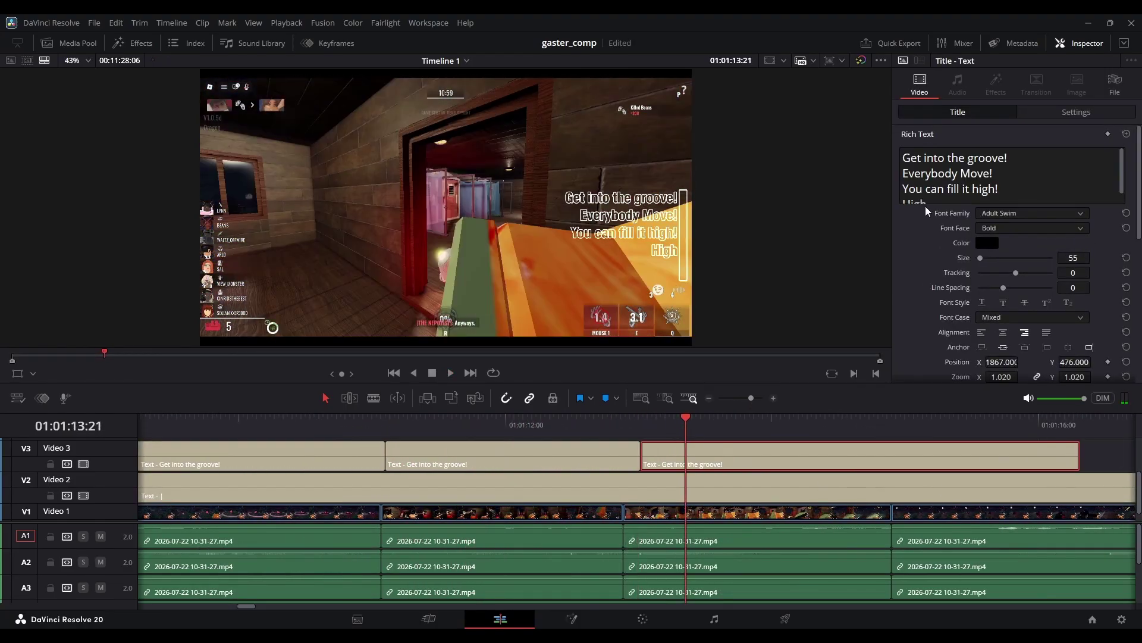
key("Return")
type("And")
Split the extended lyric title at 01:01:13:24 and change the second part's fourth line to "And so".
key("ctrl+b")
left_click(714, 457)
left_click(1001, 190)
type("so")
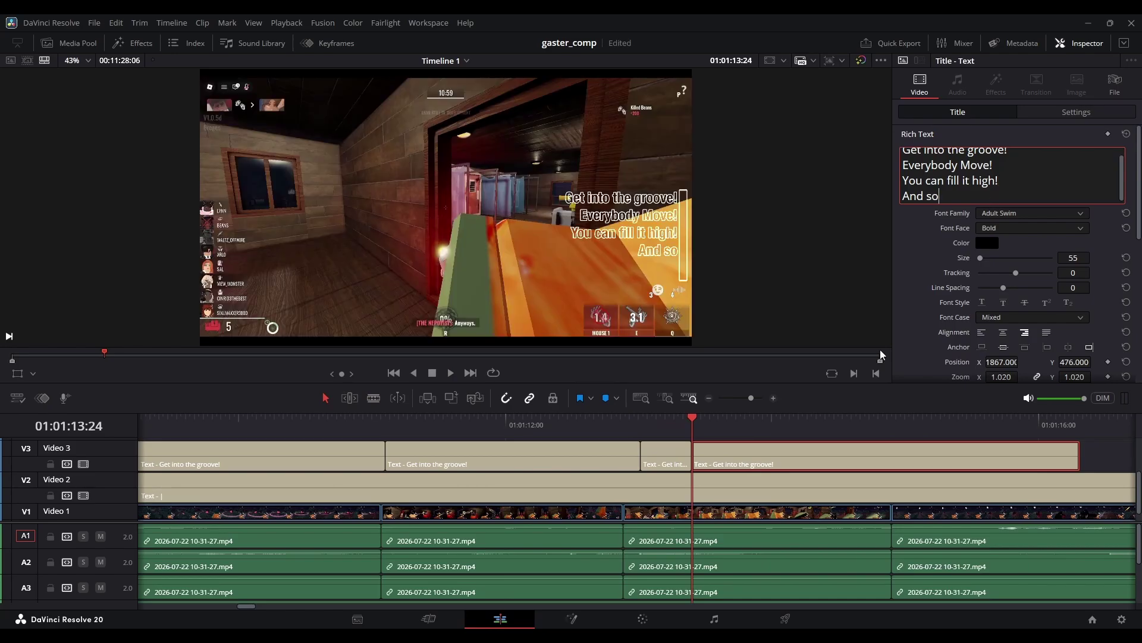
Split the "And so" title at 01:01:13:49 and extend the second part's fourth line to "And so ha-".
left_click(789, 447)
key("space")
key("space")
key("ctrl+b")
left_click(980, 193)
type("ha-")
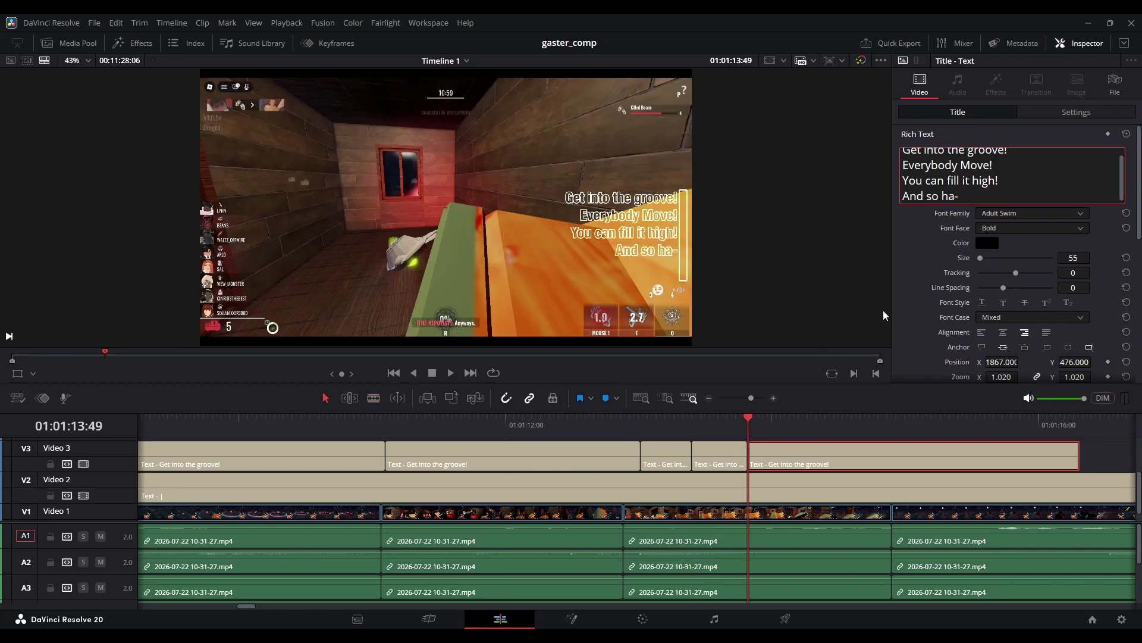
Split the "And so ha-" title at about 01:01:14:19 and complete the second part's fourth line as "And so happy!".
left_click(750, 434)
key("space")
key("space")
key("ctrl+b")
left_click(845, 434)
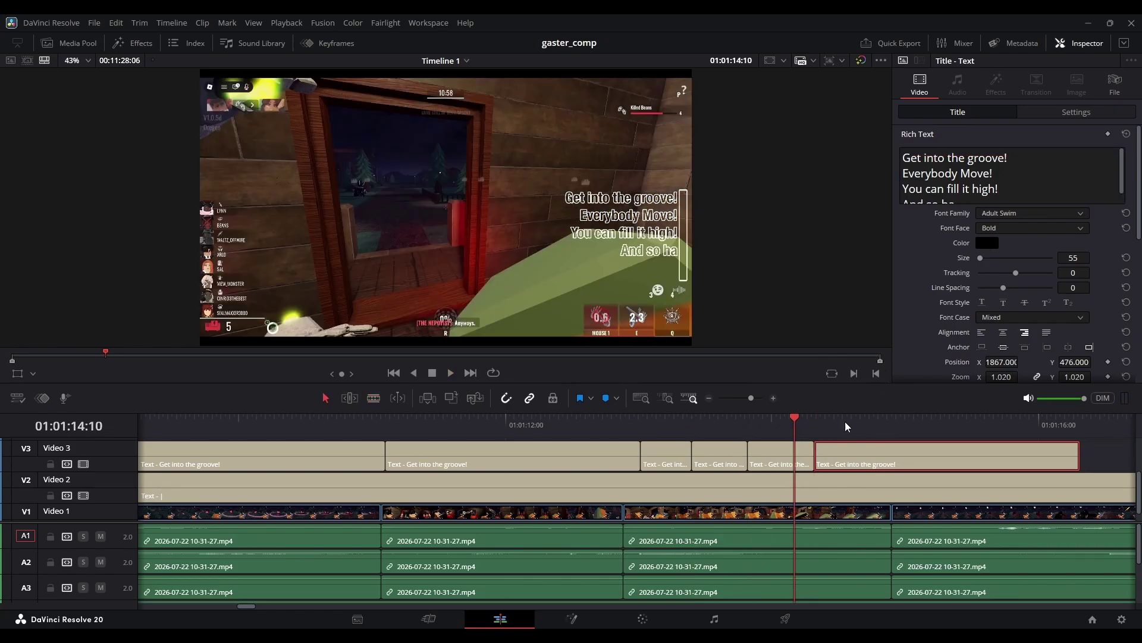
left_click(979, 199)
key("BackSpace")
Trim the "And so happy!" title to the next clip cut and delete the Video 2 title's excess beyond it, checking by playback.
left_click_drag(751, 398, 752, 398)
left_click(635, 426)
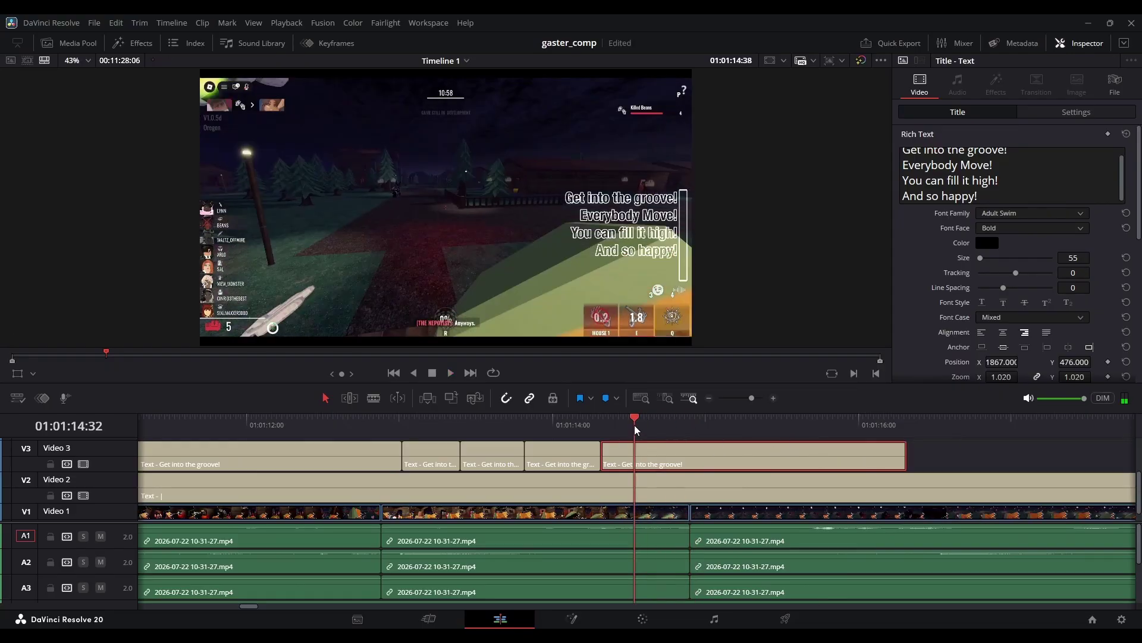
key("space")
left_click_drag(905, 455, 690, 455)
key("Up")
key("ctrl+b")
left_click(723, 484)
left_click_drag(751, 398, 742, 398)
key("BackSpace")
key("space")
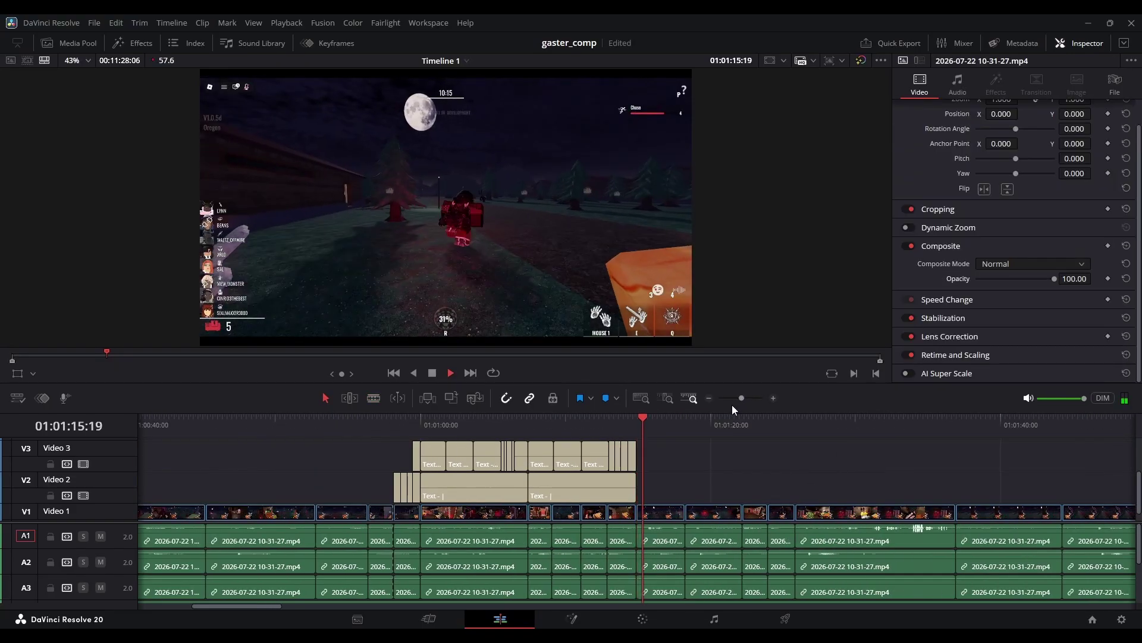
left_click(629, 423)
key("space")
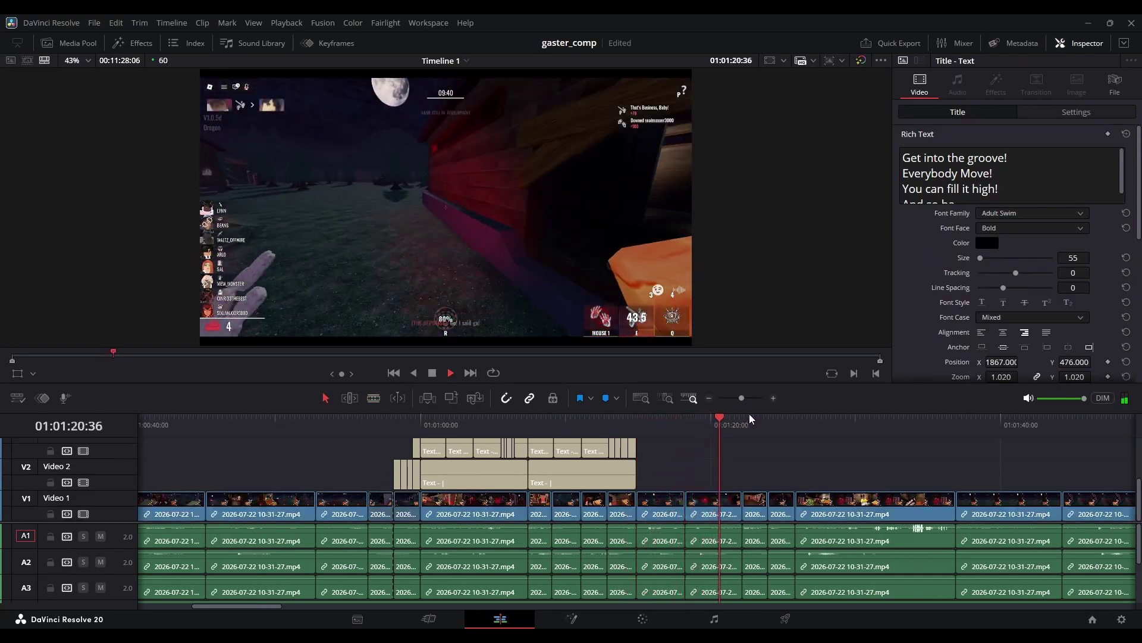
Copy the gaster-blaster charging and firing sounds and paste them on Audio 6 at about 01:01:20:36.
key("space")
scroll(601, 482, "down", 1)
scroll(426, 597, "down", 3)
left_click_drag(256, 606, 220, 605)
left_click_drag(333, 580, 303, 607)
key("ctrl+c")
key("ctrl+v")
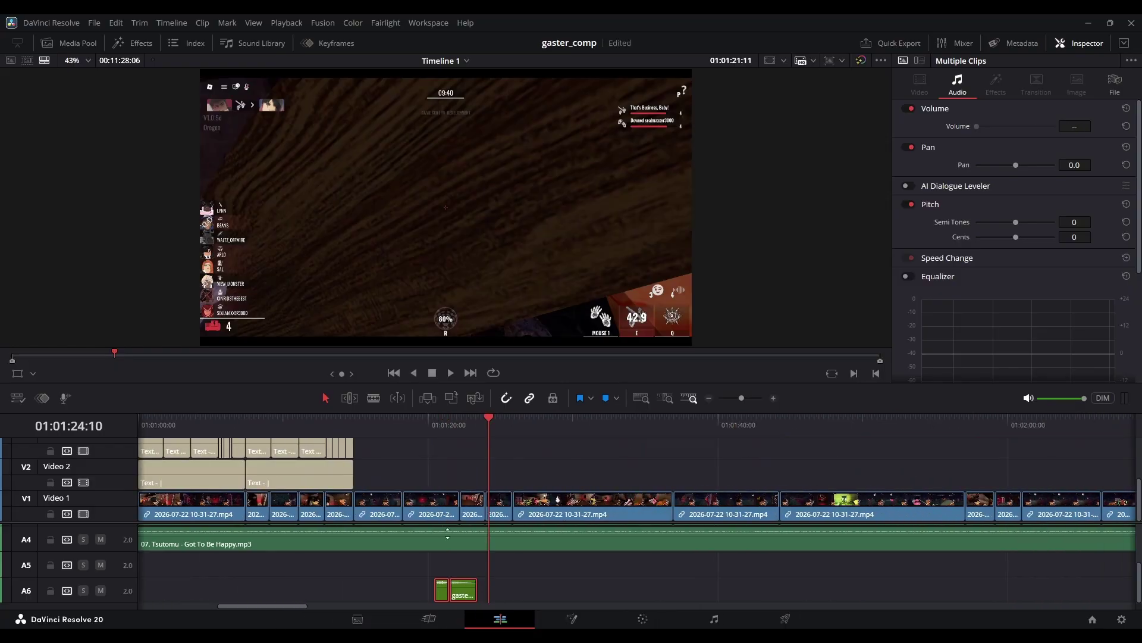
Move the pasted blaster sound pair about three seconds earlier on Audio 6 and play the passage.
left_click(442, 426)
left_click_drag(471, 596, 429, 597)
left_click(404, 428)
key("space")
key("space")
Shift the sound pair so the charging sound starts at about 01:01:19:00 and check the timing by playback.
left_click_drag(741, 398, 754, 398)
left_click_drag(680, 597, 770, 595)
left_click(565, 429)
key("space")
left_click(542, 430)
key("space")
key("space")
left_click(673, 429)
key("space")
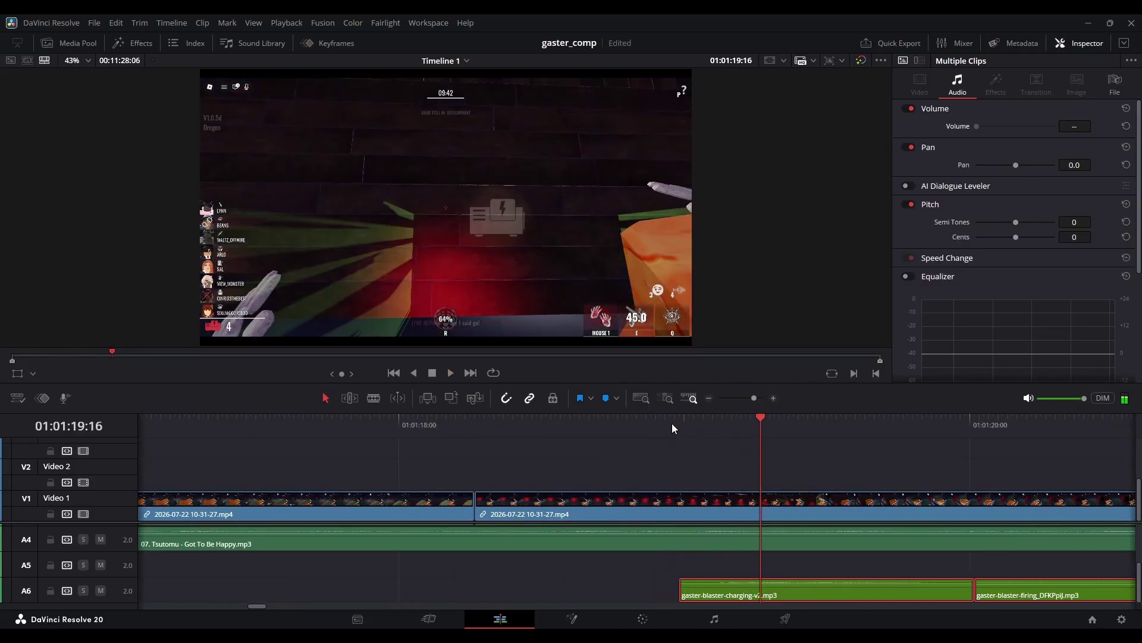
Shorten the end of the charging sound, move the firing sound 6 frames earlier to meet it, and play the result.
key("space")
left_click_drag(476, 595, 467, 595)
left_click(449, 561)
left_click(464, 590)
left_click_drag(554, 597, 525, 599)
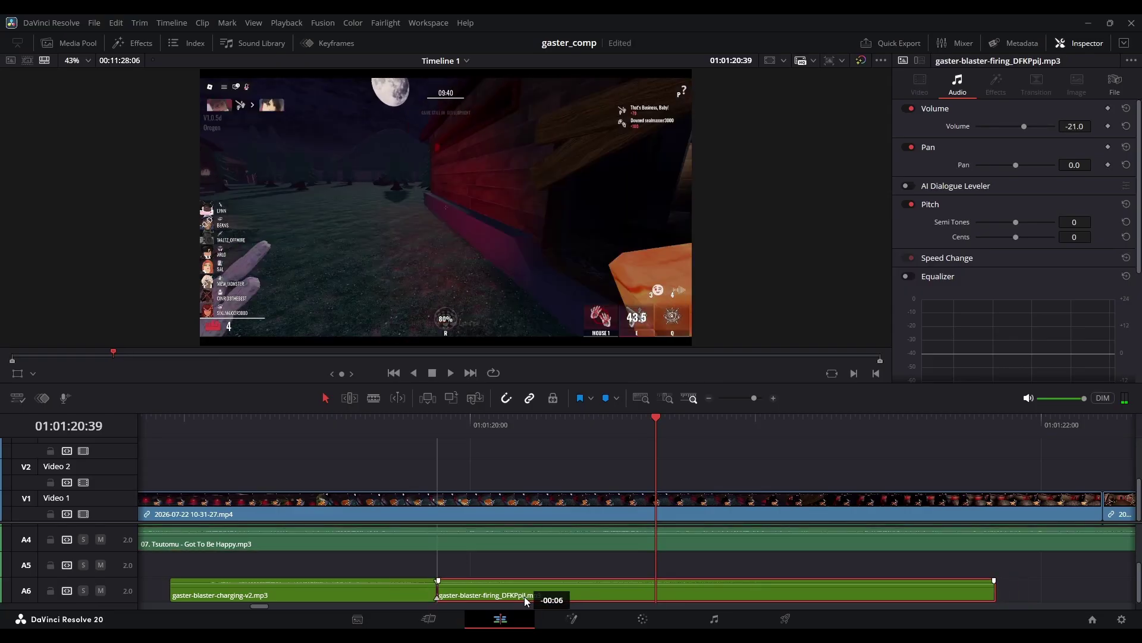
left_click(195, 427)
key("space")
key("space")
Move both blaster sounds later so the charging sound starts at about 01:01:19:13, and play the passage.
left_click_drag(450, 562, 250, 589)
left_click_drag(260, 594, 284, 594)
key("space")
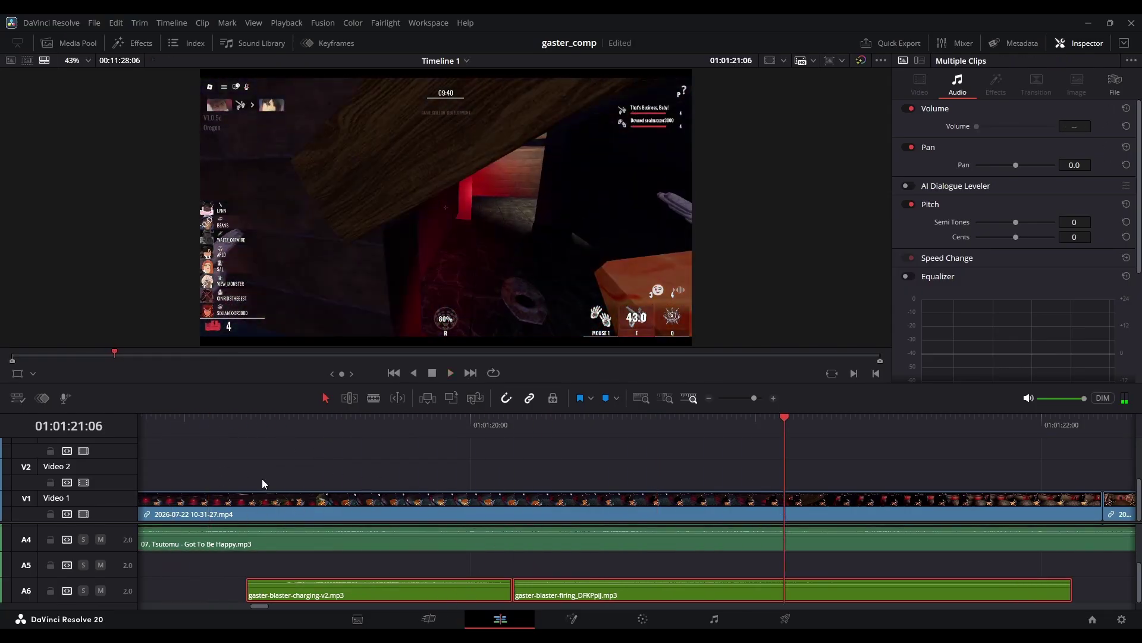
key("space")
key("space")
Play back the title intro, the lyric section and the following clips to review the compilation.
left_click_drag(754, 398, 733, 398)
scroll(743, 591, "up", 3)
left_click(170, 426)
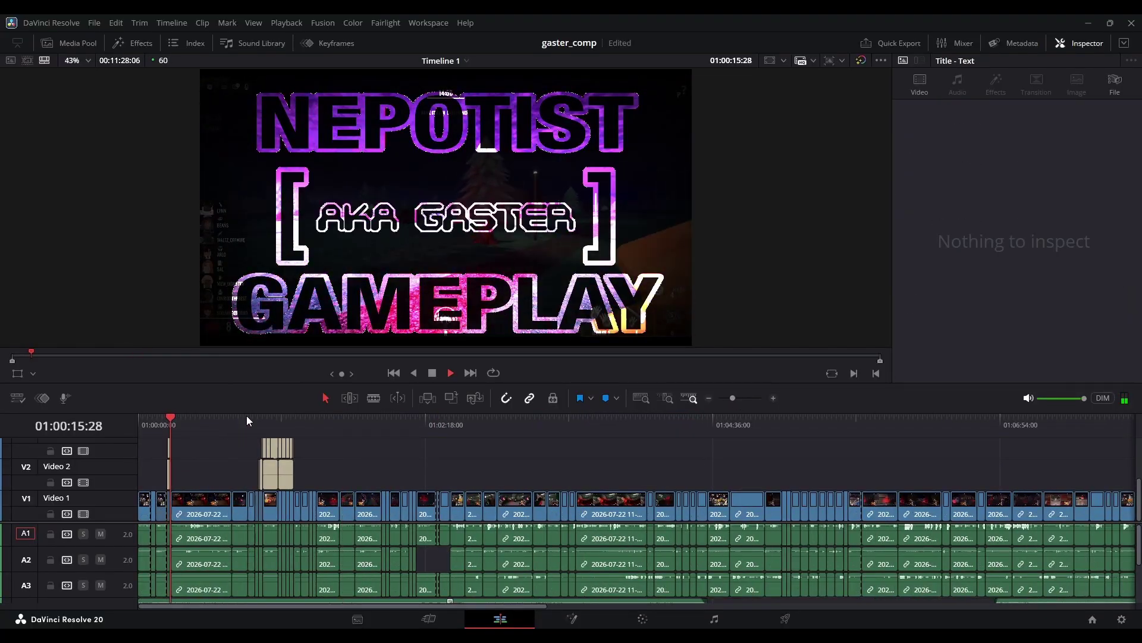
left_click(253, 426)
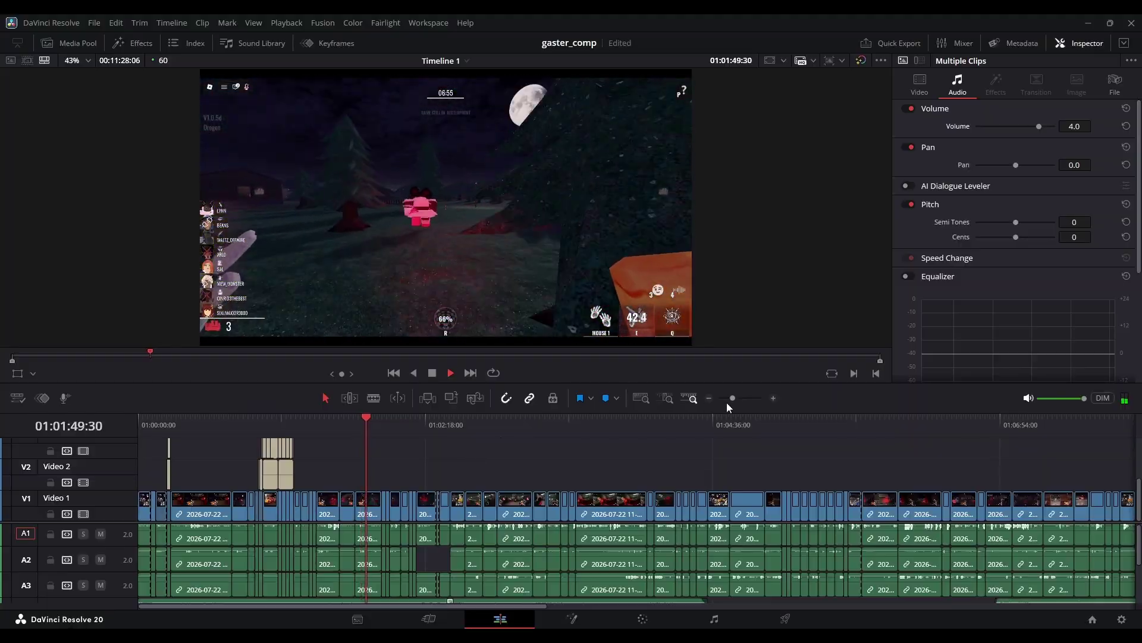
left_click_drag(733, 397, 739, 397)
left_click(705, 427)
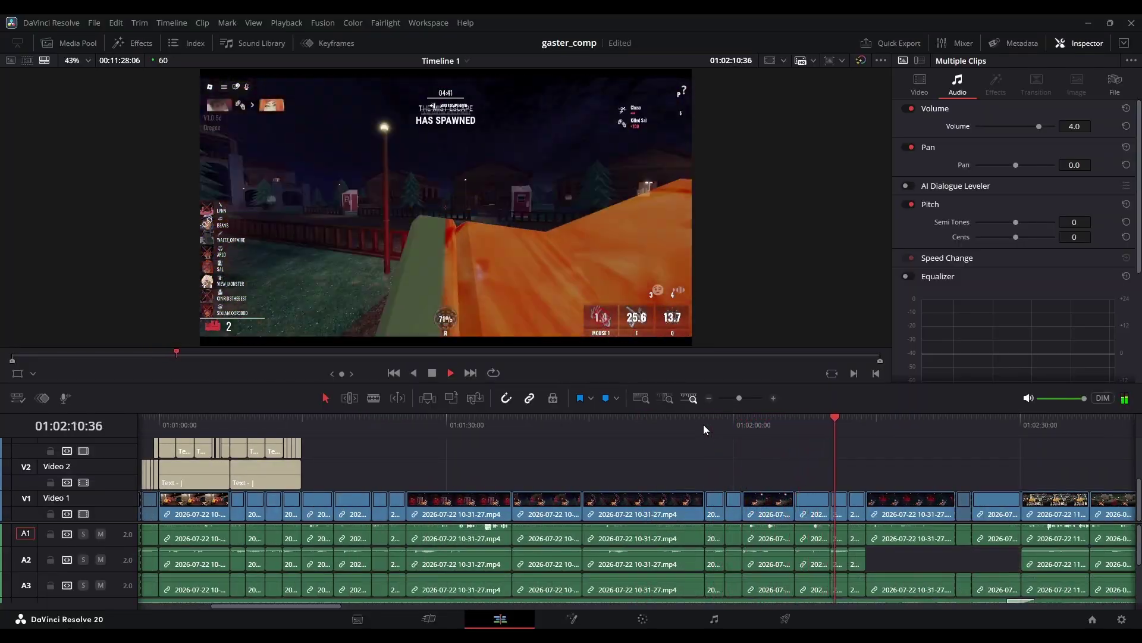
left_click_drag(739, 397, 736, 396)
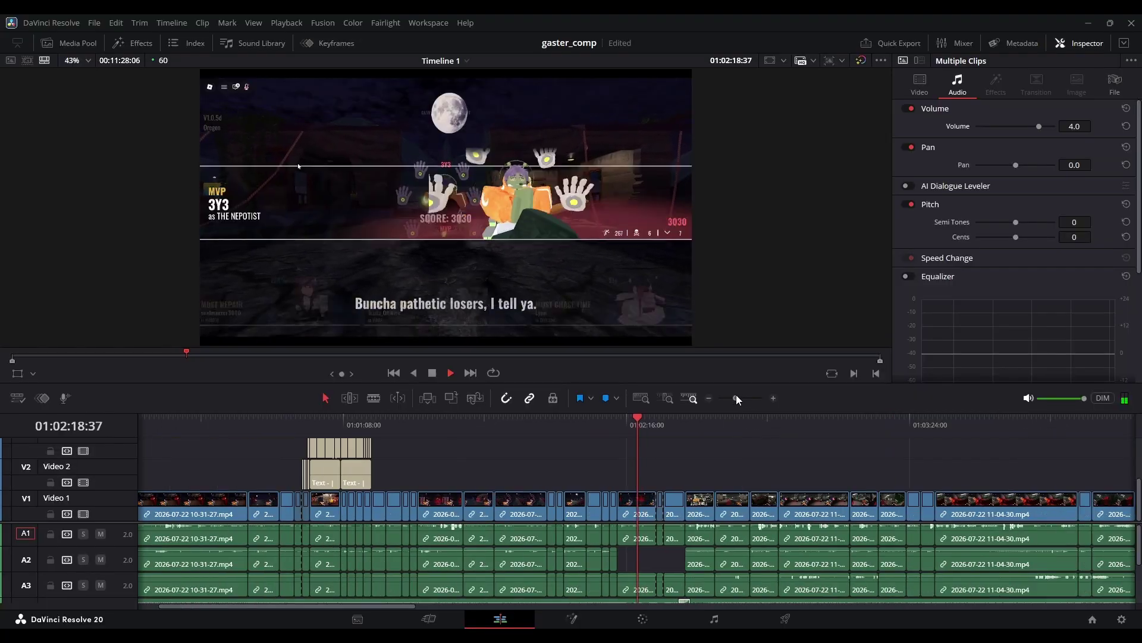
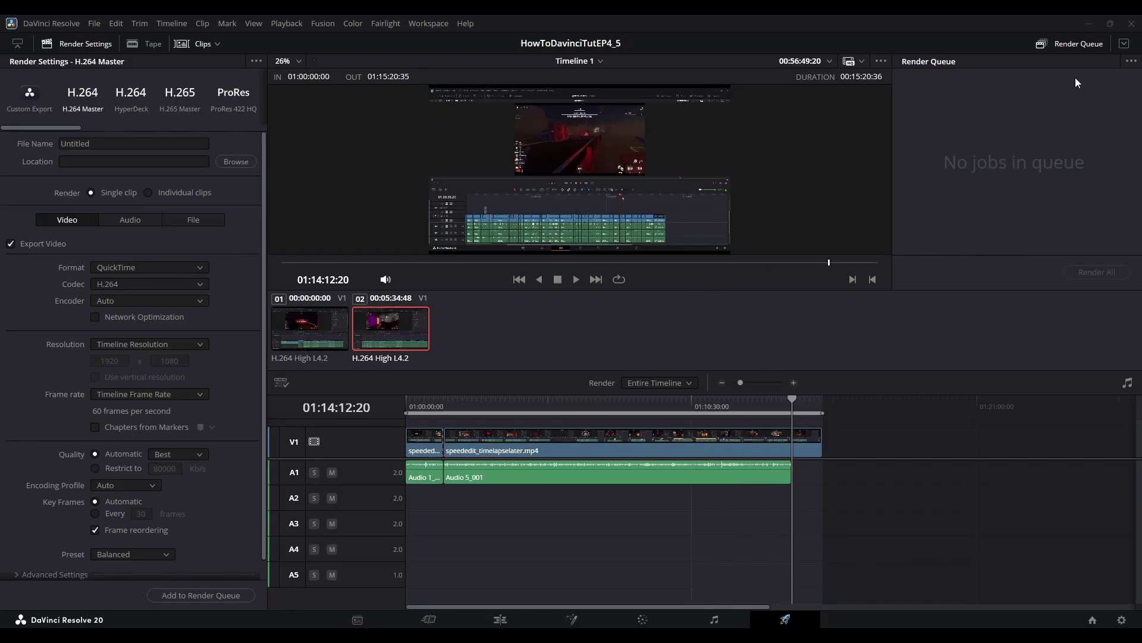
left_click(1109, 25)
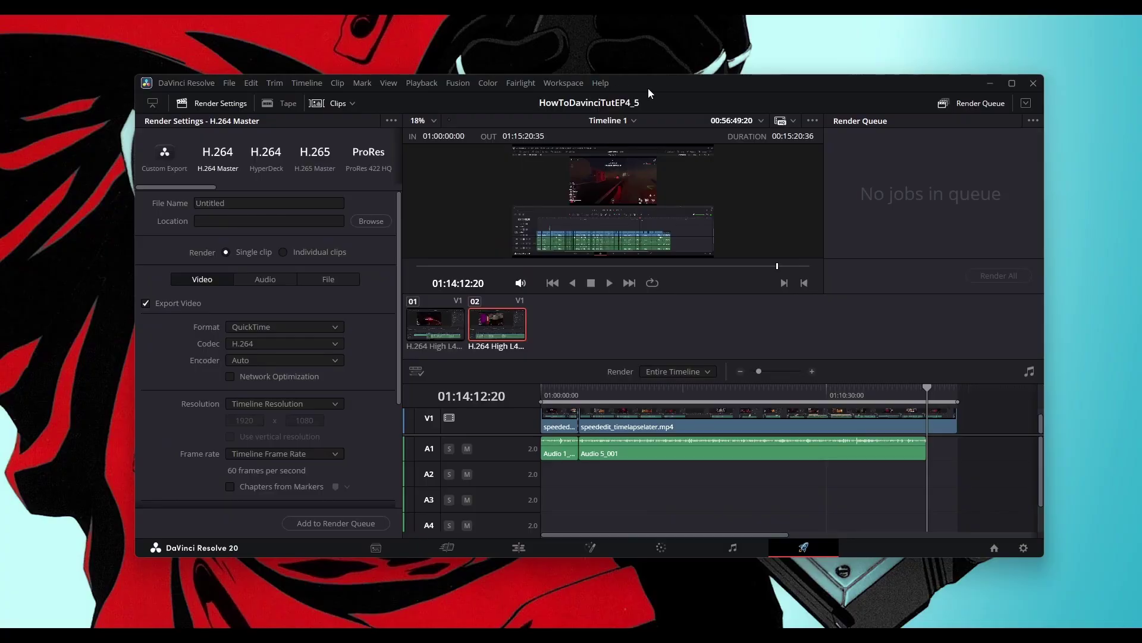
left_click_drag(648, 88, 846, 97)
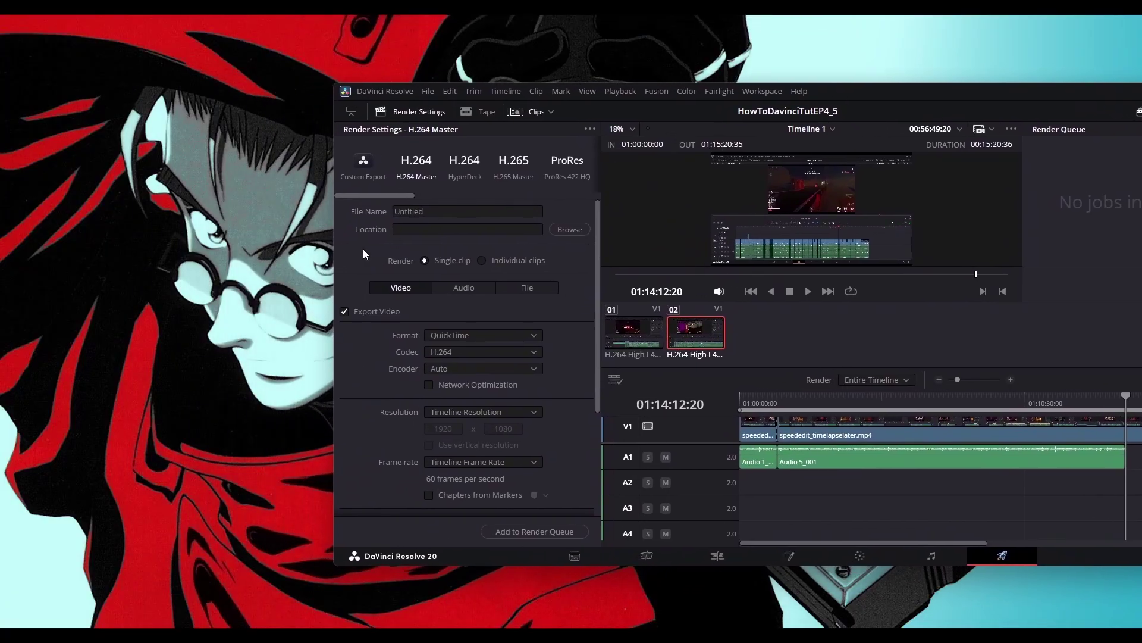
left_click_drag(978, 103, 709, 91)
double_click(1023, 90)
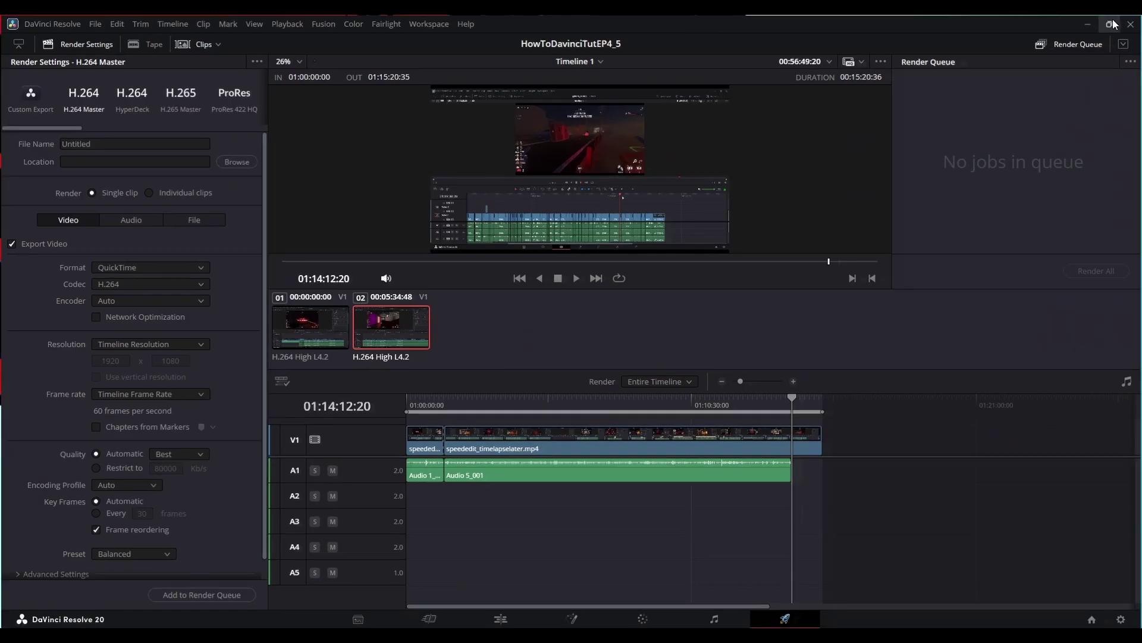
key("super+Down")
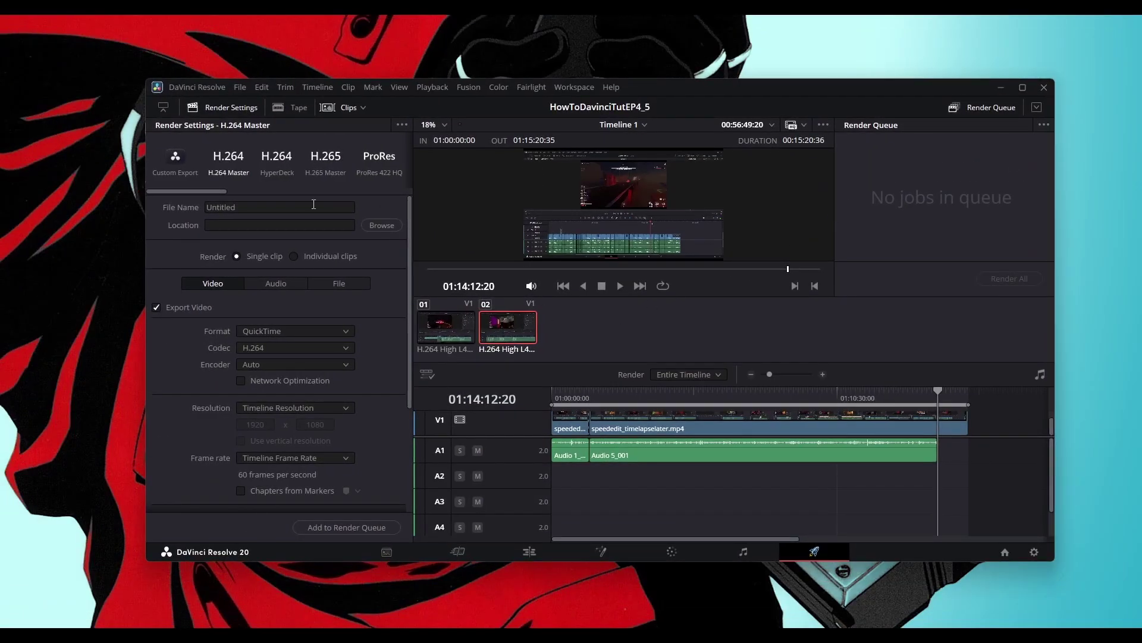
Select the Custom Export preset and look through the available render presets and video settings.
left_click(182, 162)
left_click_drag(216, 195, 267, 201)
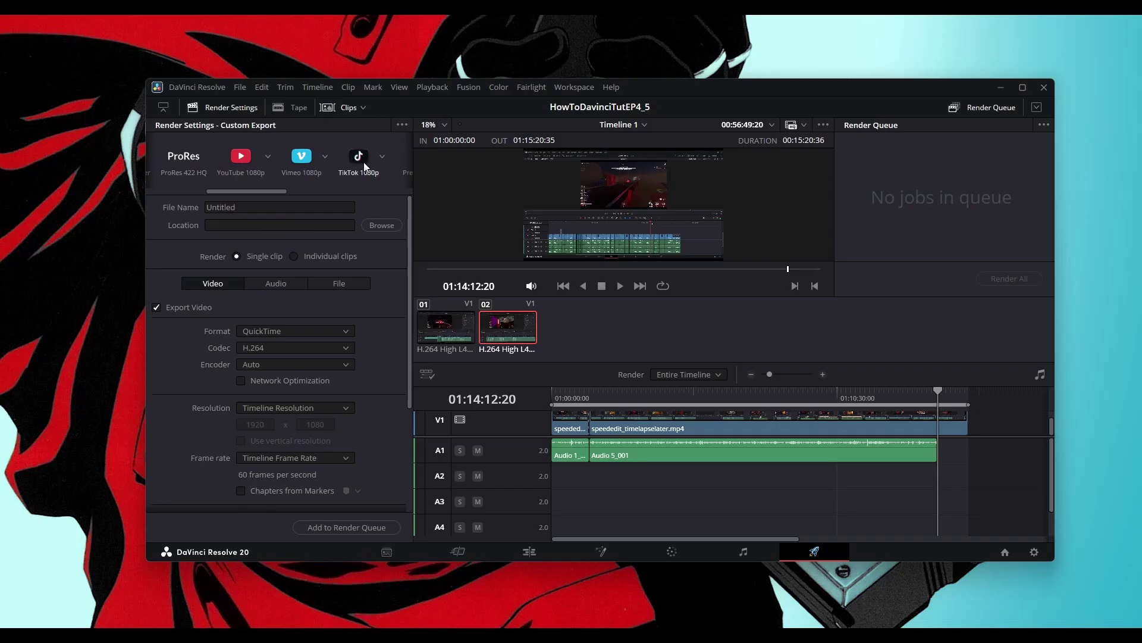
left_click_drag(273, 196, 287, 194)
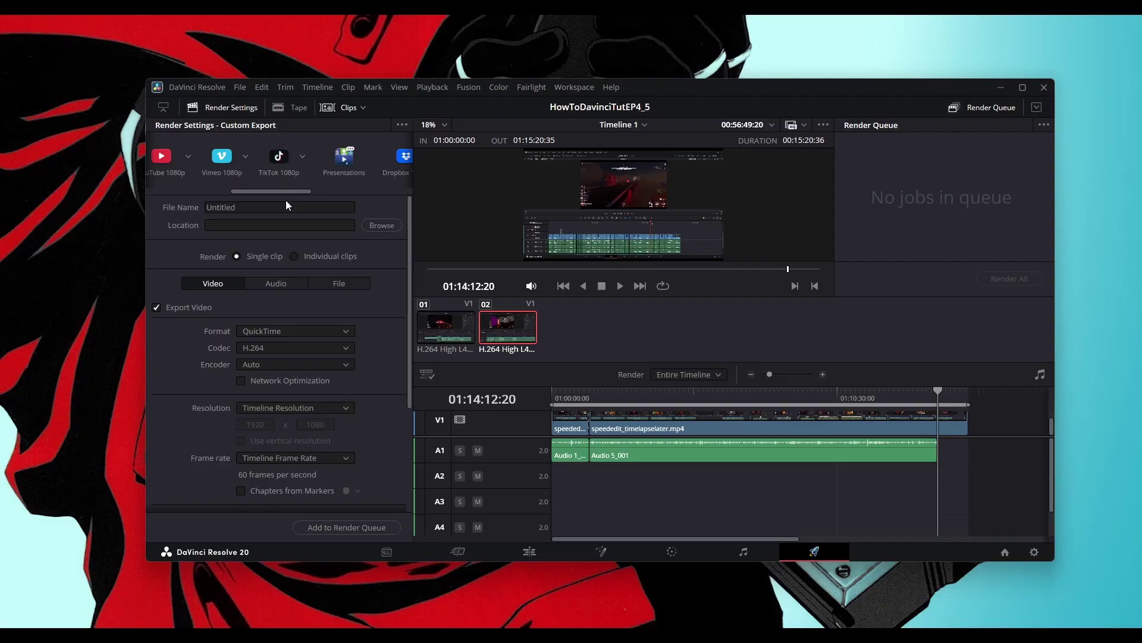
left_click_drag(285, 192, 166, 195)
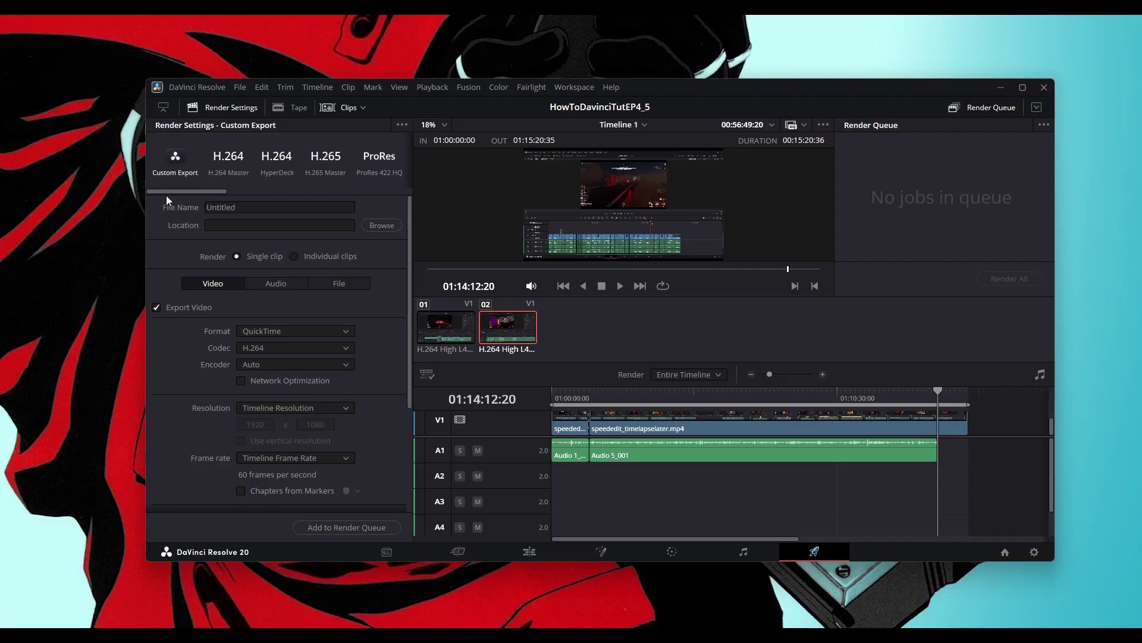
scroll(308, 390, "down", 5)
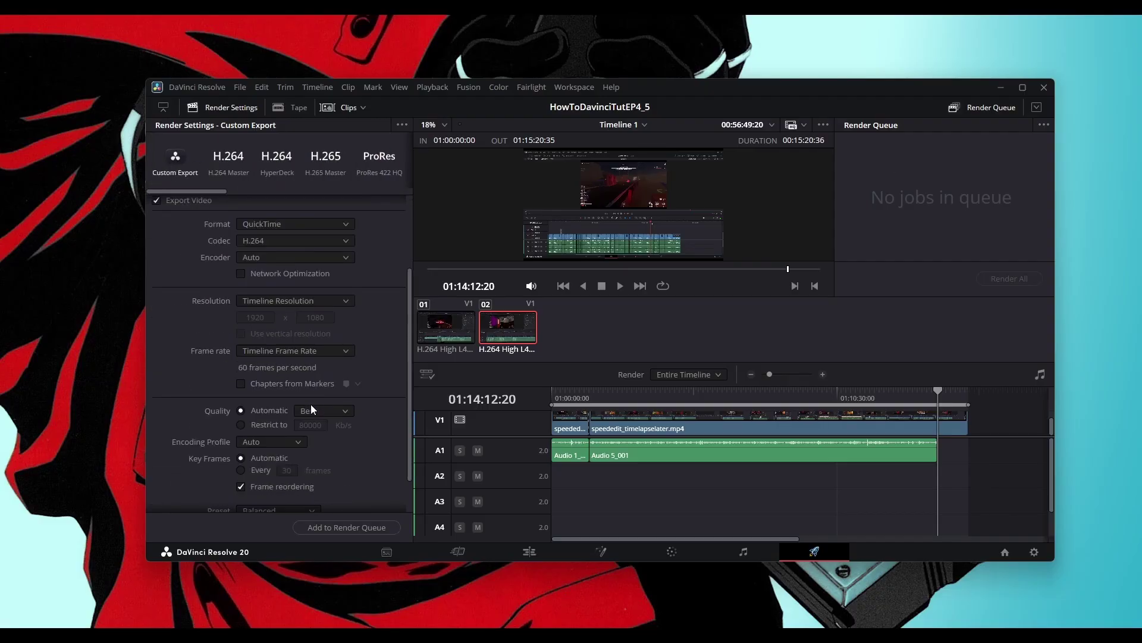
scroll(311, 404, "up", 5)
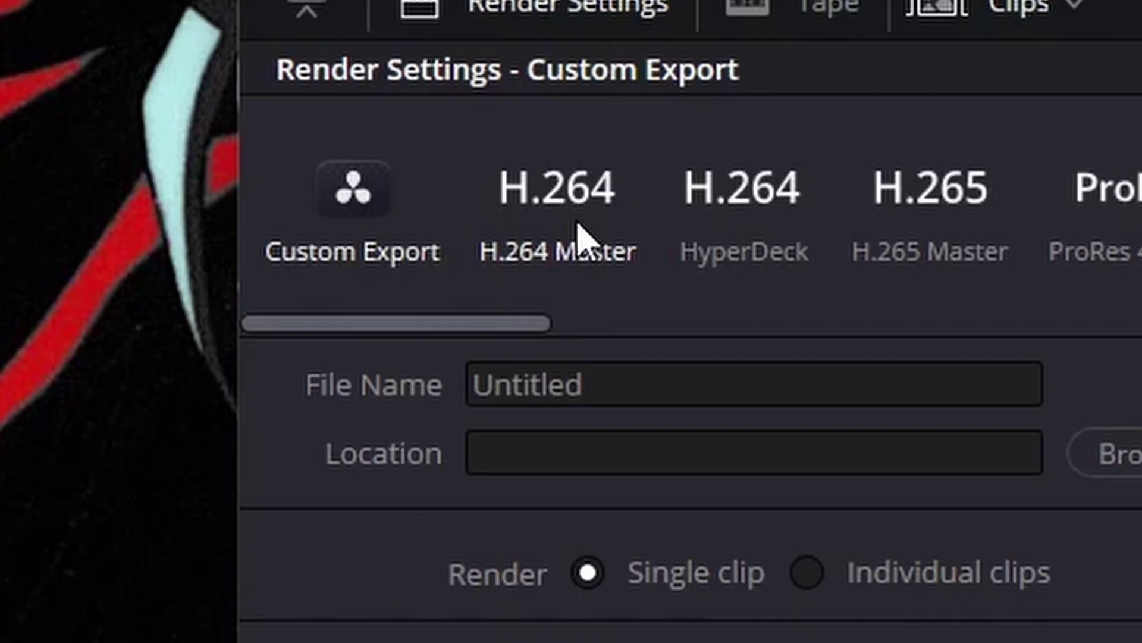
Choose the H.264 Master preset, name the output file HowToDavinci_EP_4-5 and browse for its save location.
left_click(580, 239)
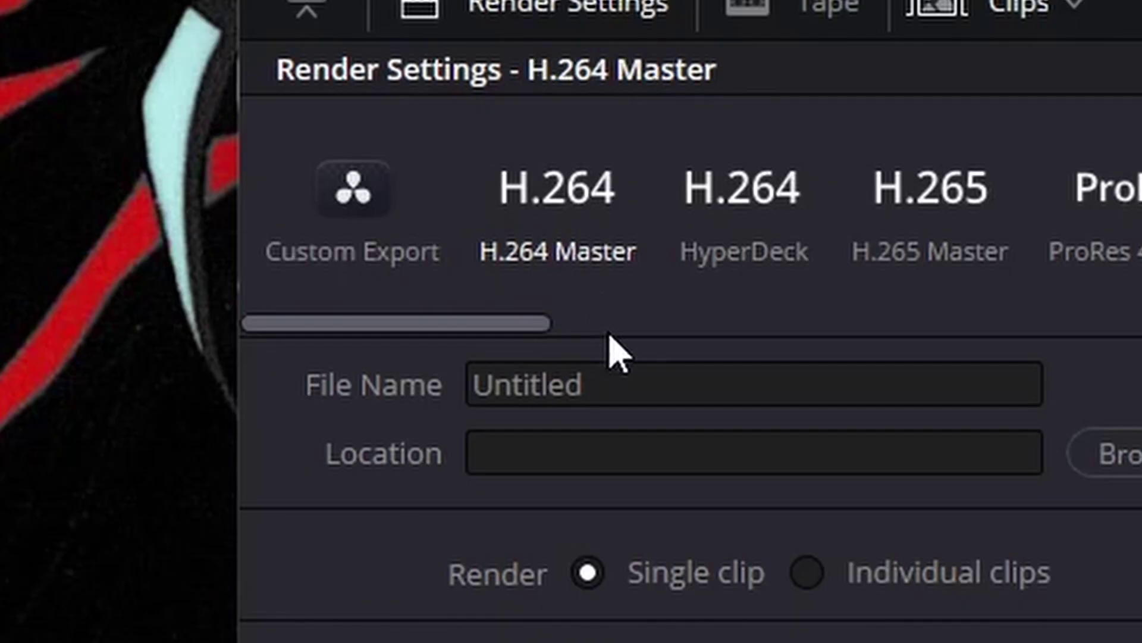
double_click(622, 385)
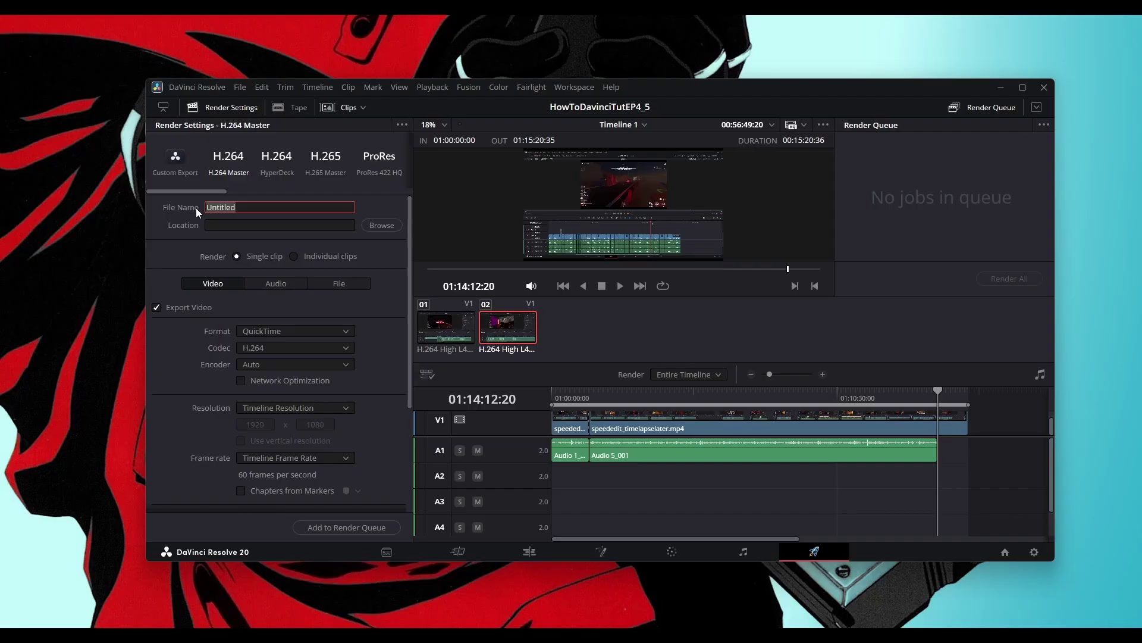
type("HowToDavinci_Ep")
key("BackSpace")
key("BackSpace")
key("BackSpace")
type("EP")
key("Left")
key("Left")
type("_")
key("Right")
key("Right")
type("_4-5")
left_click(375, 229)
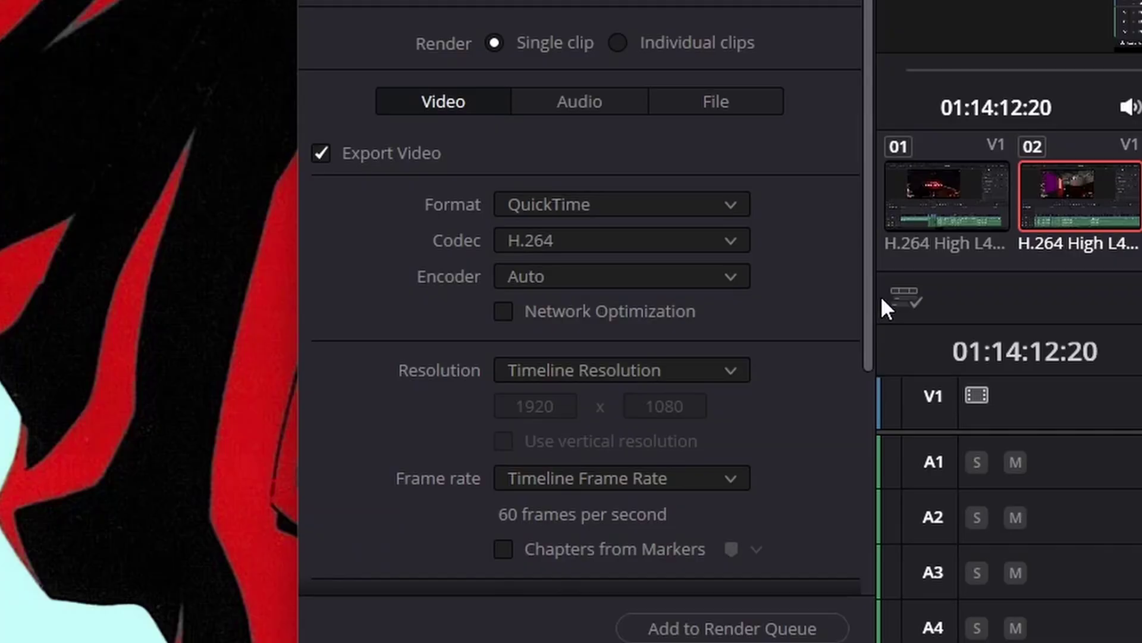
Examine the render's format, resolution, frame rate, quality and encoding settings.
scroll(393, 368, "down", 1)
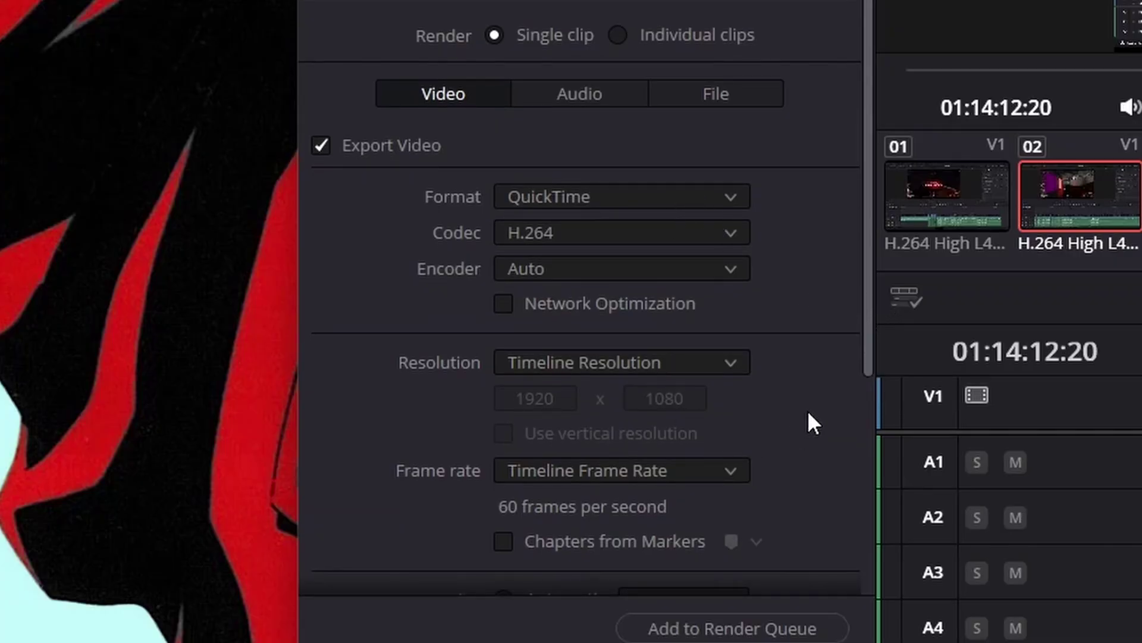
left_click_drag(859, 358, 841, 561)
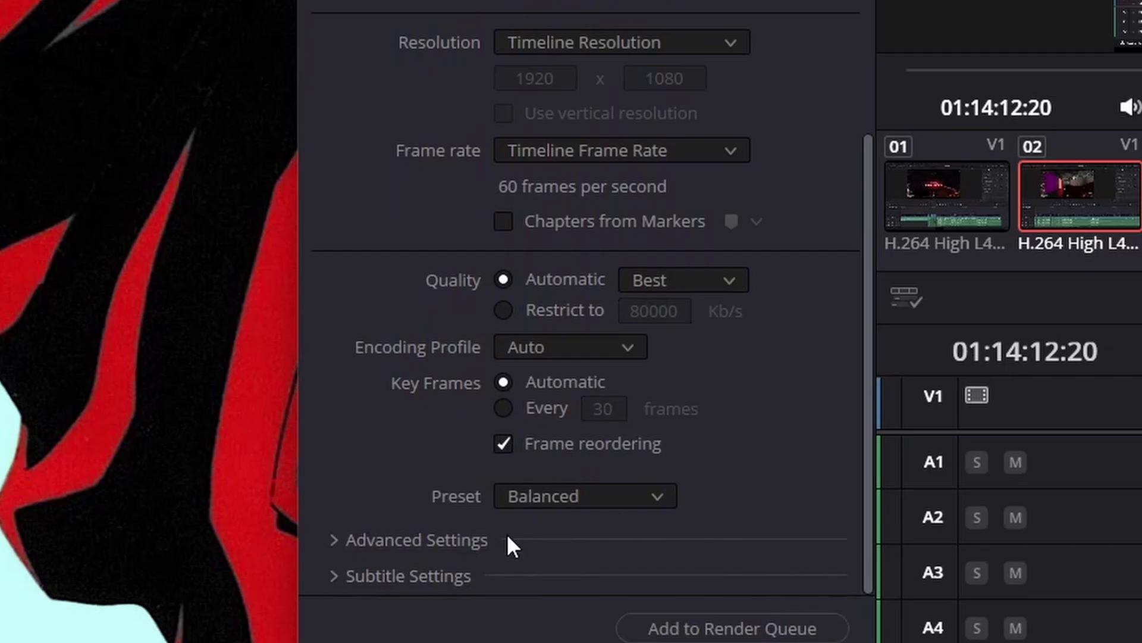
scroll(866, 556, "up", 5)
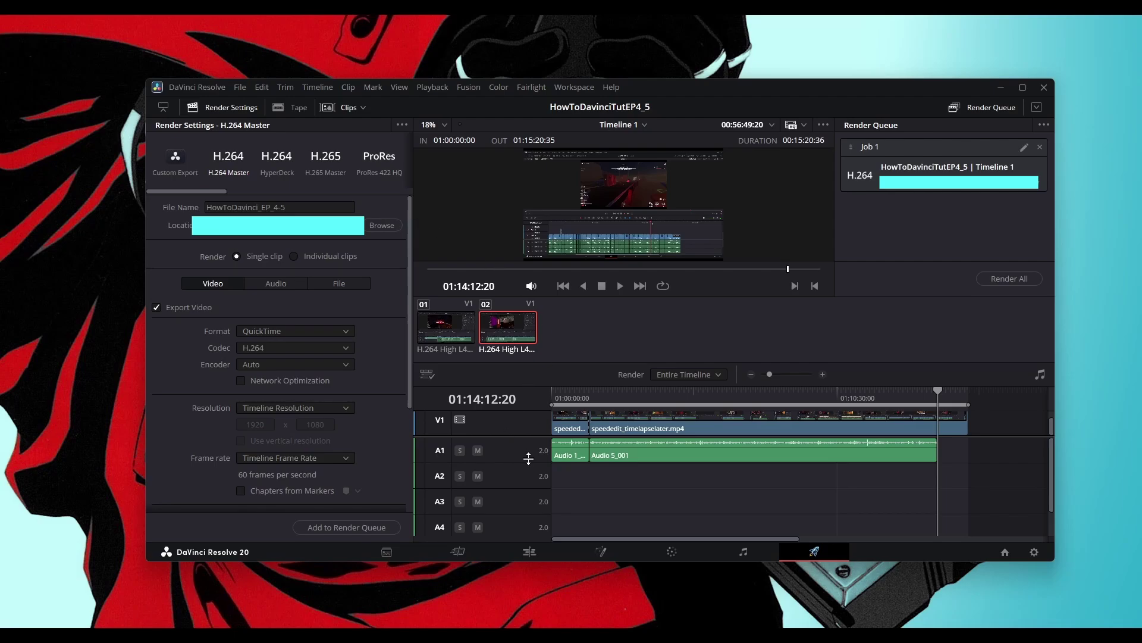
Return to the Edit page and maximize the program window.
left_click(528, 552)
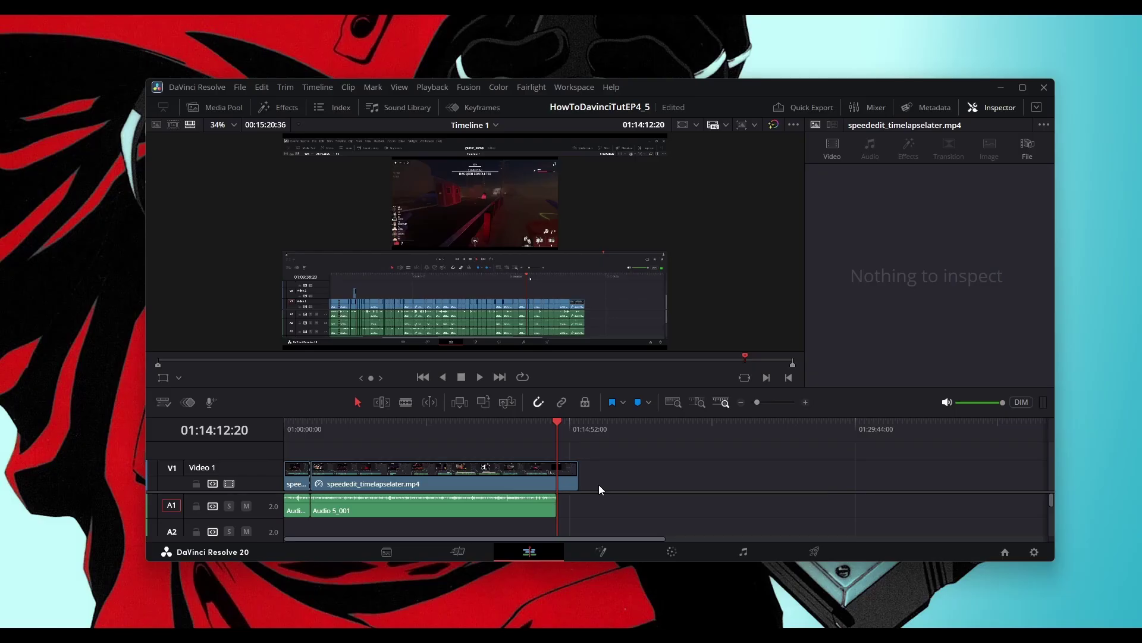
left_click_drag(651, 87, 622, 90)
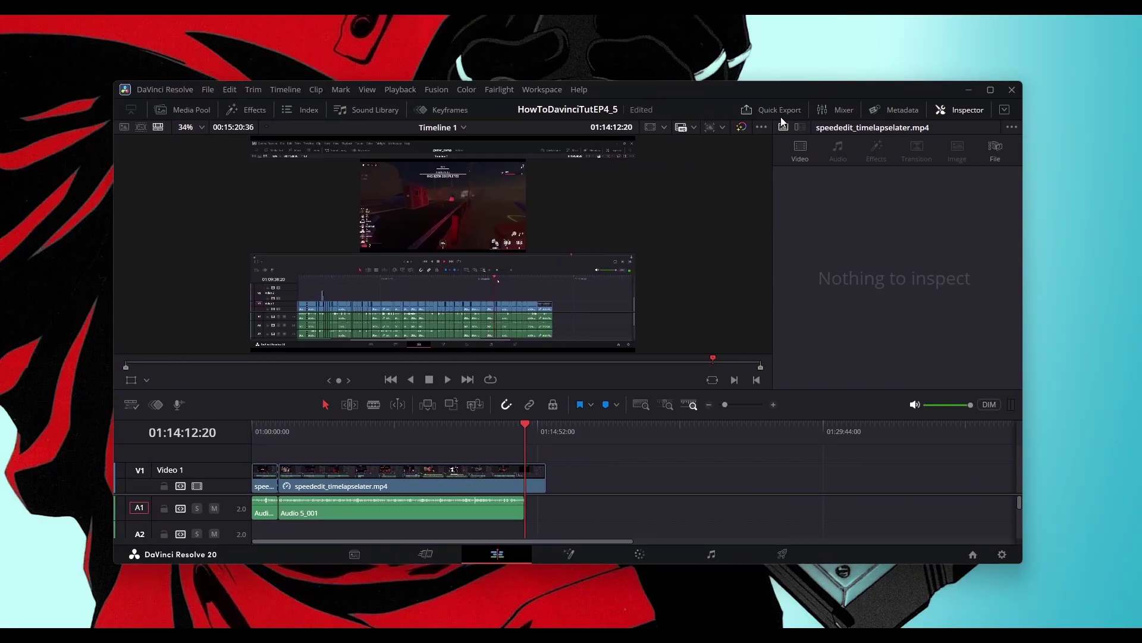
left_click(989, 88)
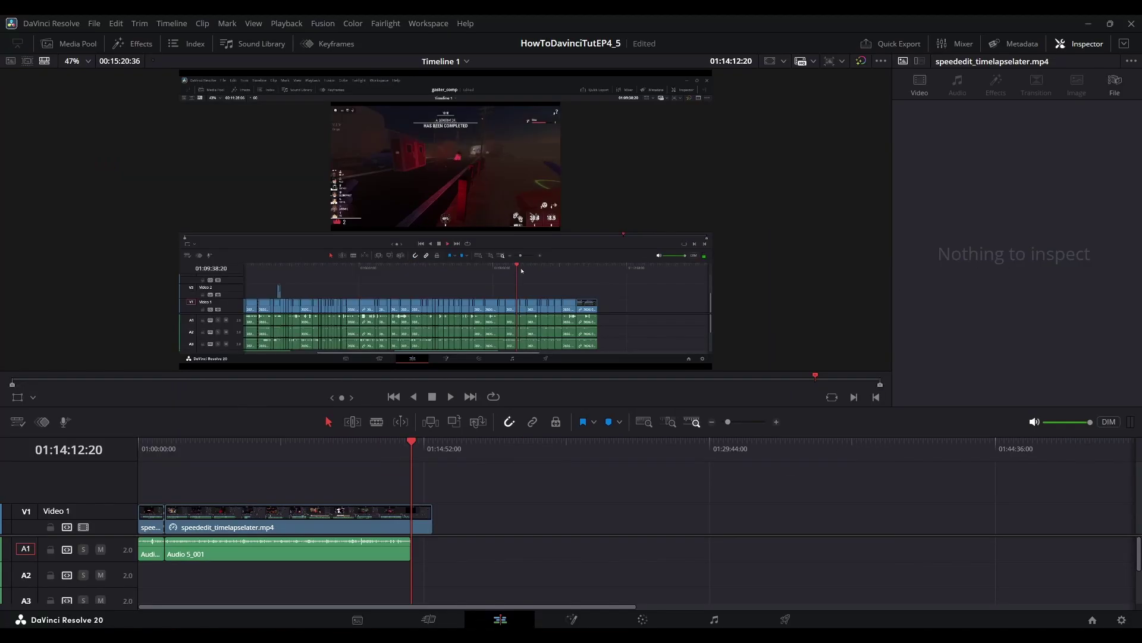